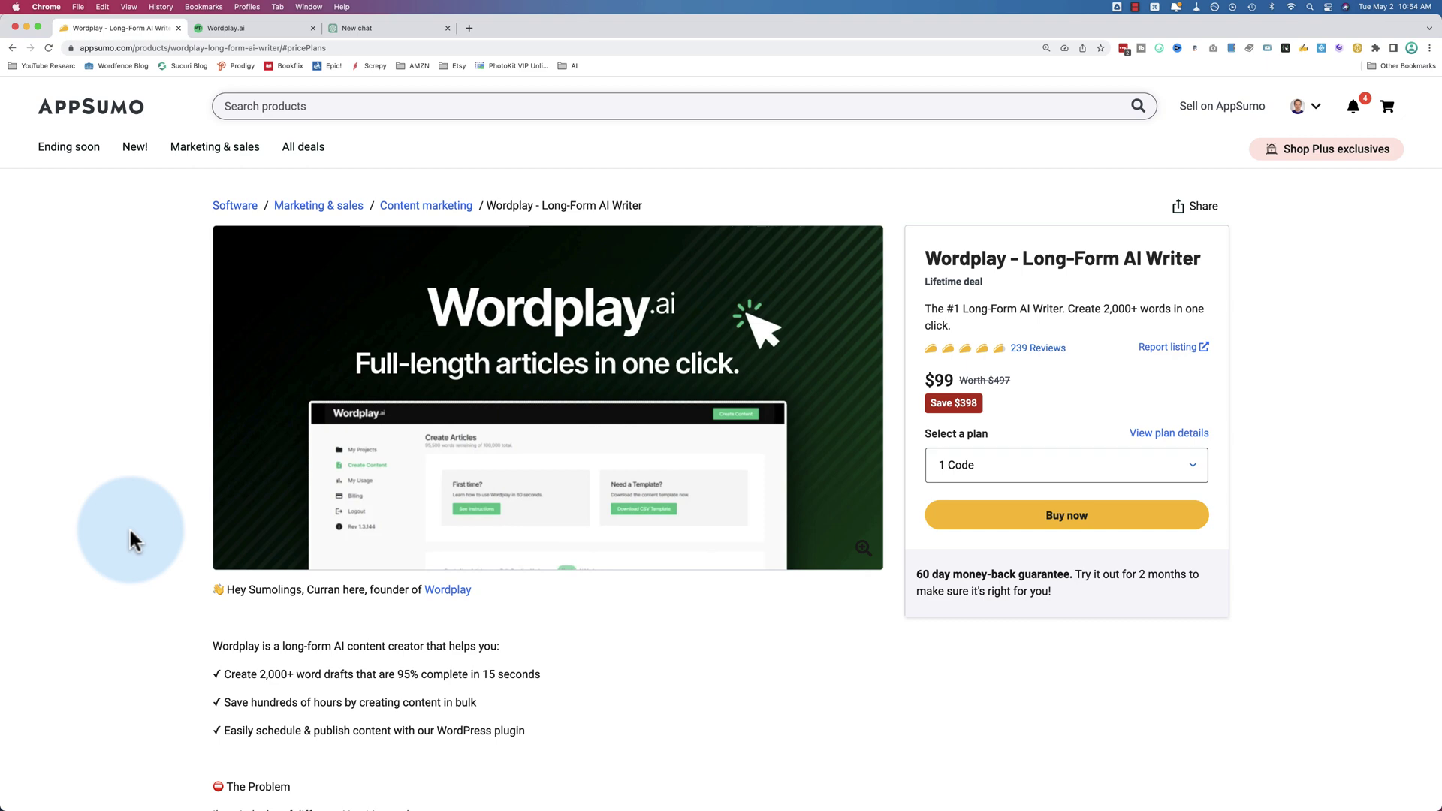
Examine Wordplay's AppSumo deal page, including the product overview and the word allowances of the three pricing plans.
scroll(129, 526, "down", 5)
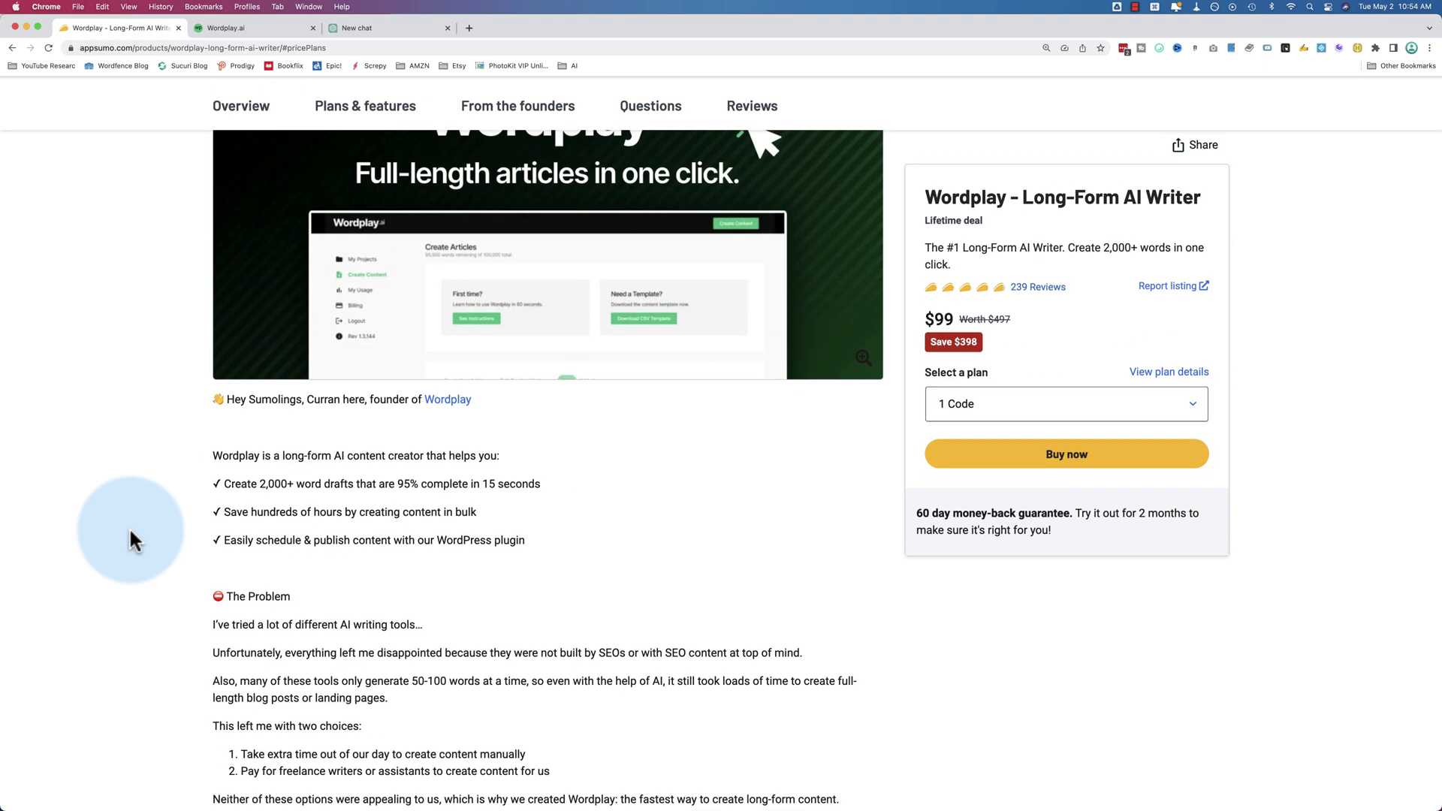
scroll(129, 526, "down", 8)
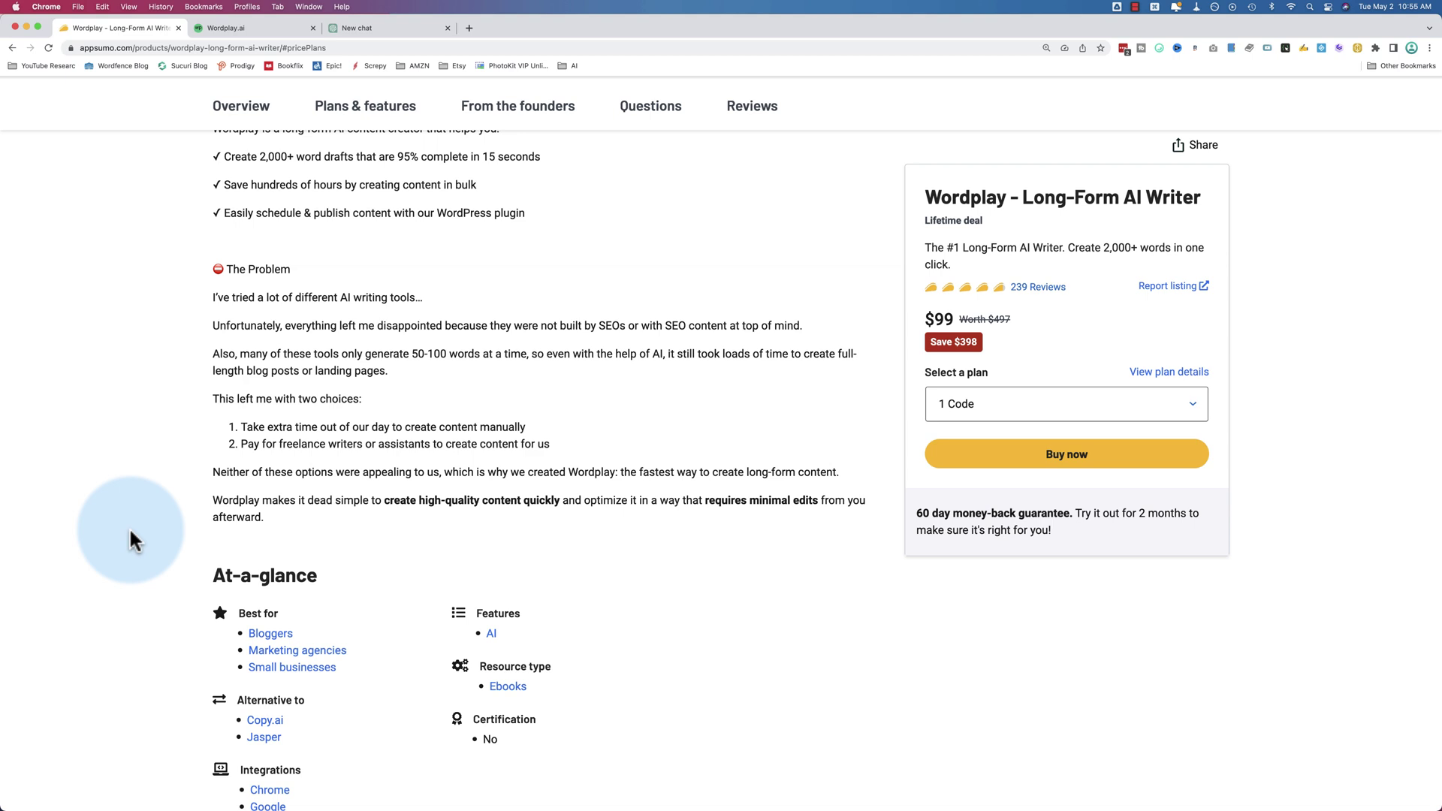
scroll(129, 525, "down", 15)
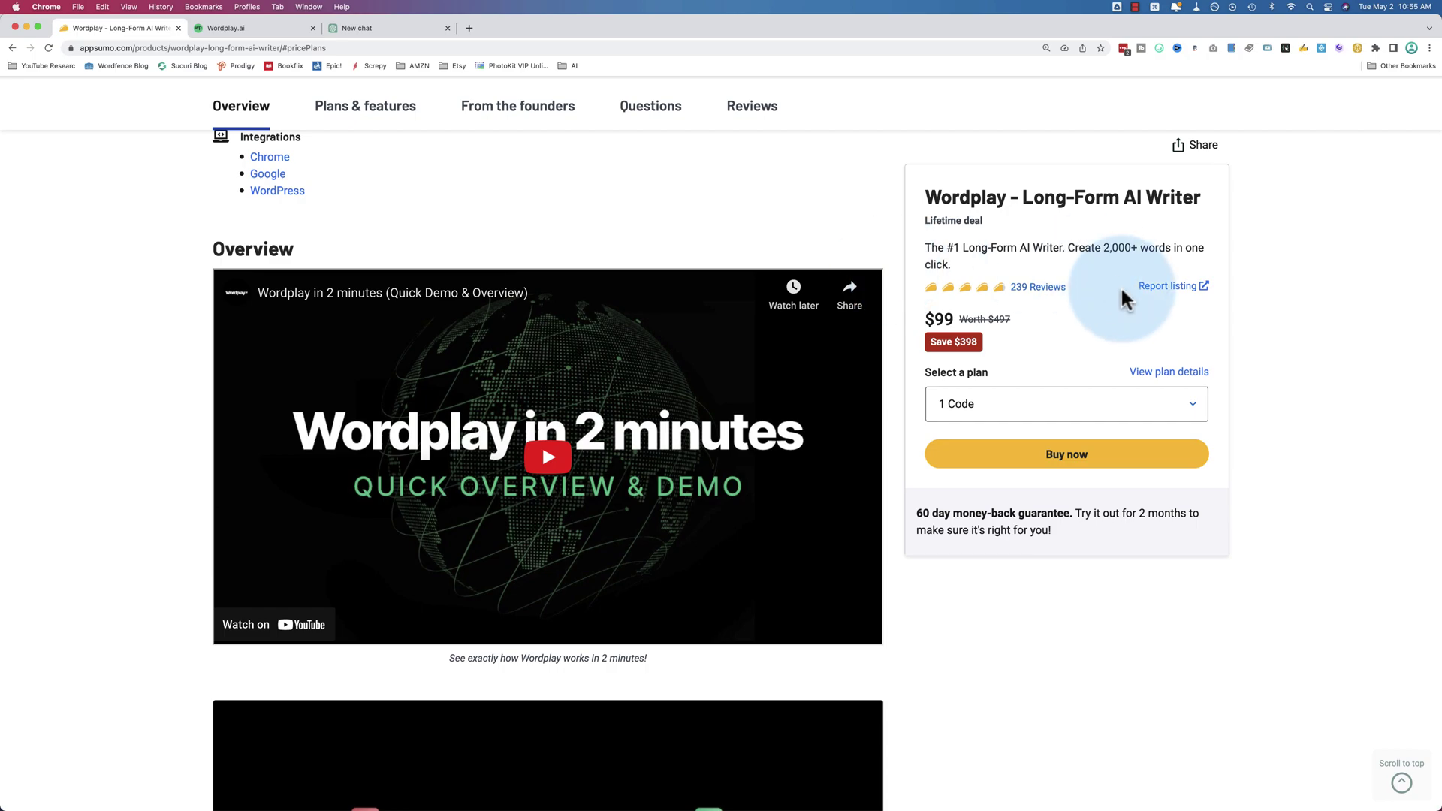
scroll(147, 266, "down", 20)
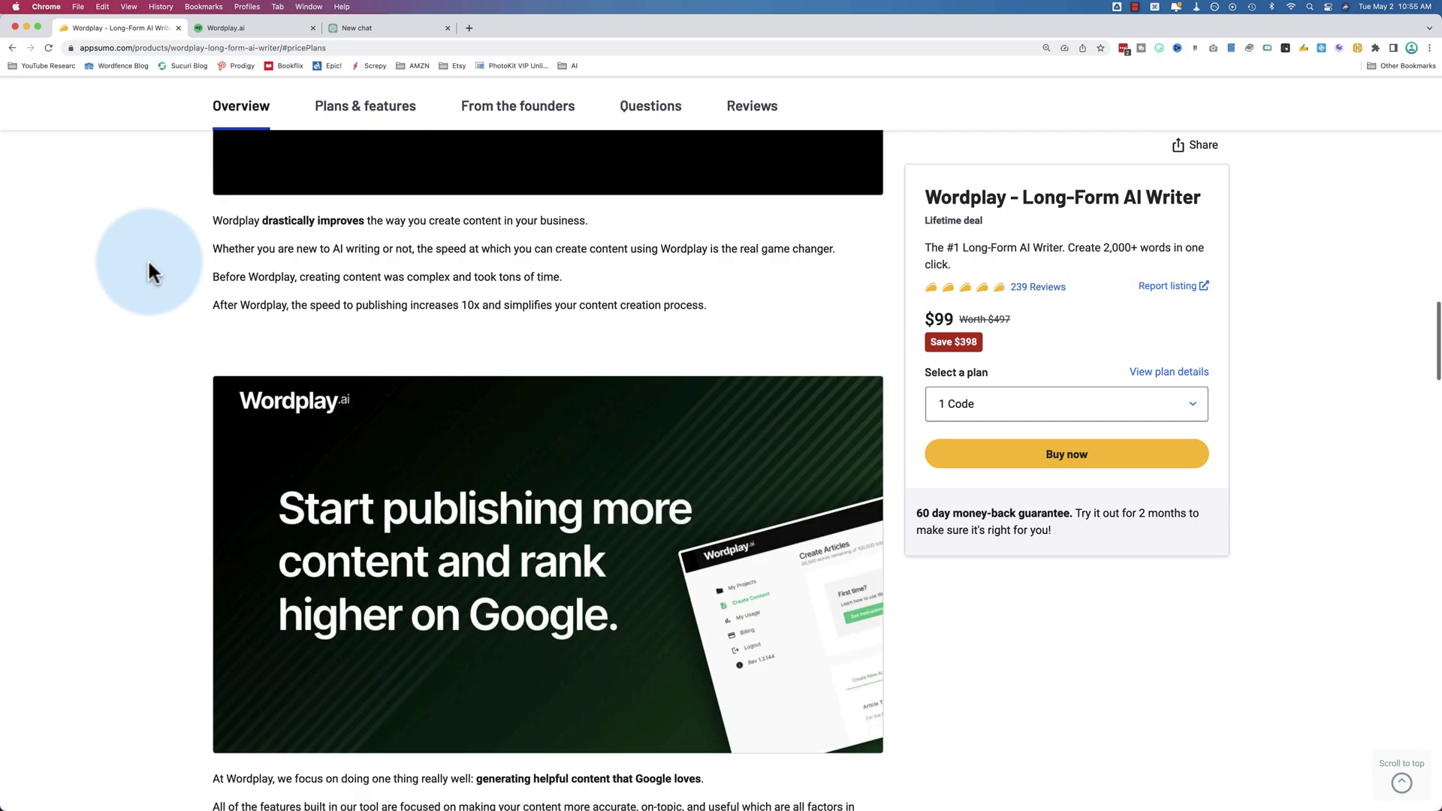
scroll(148, 267, "down", 20)
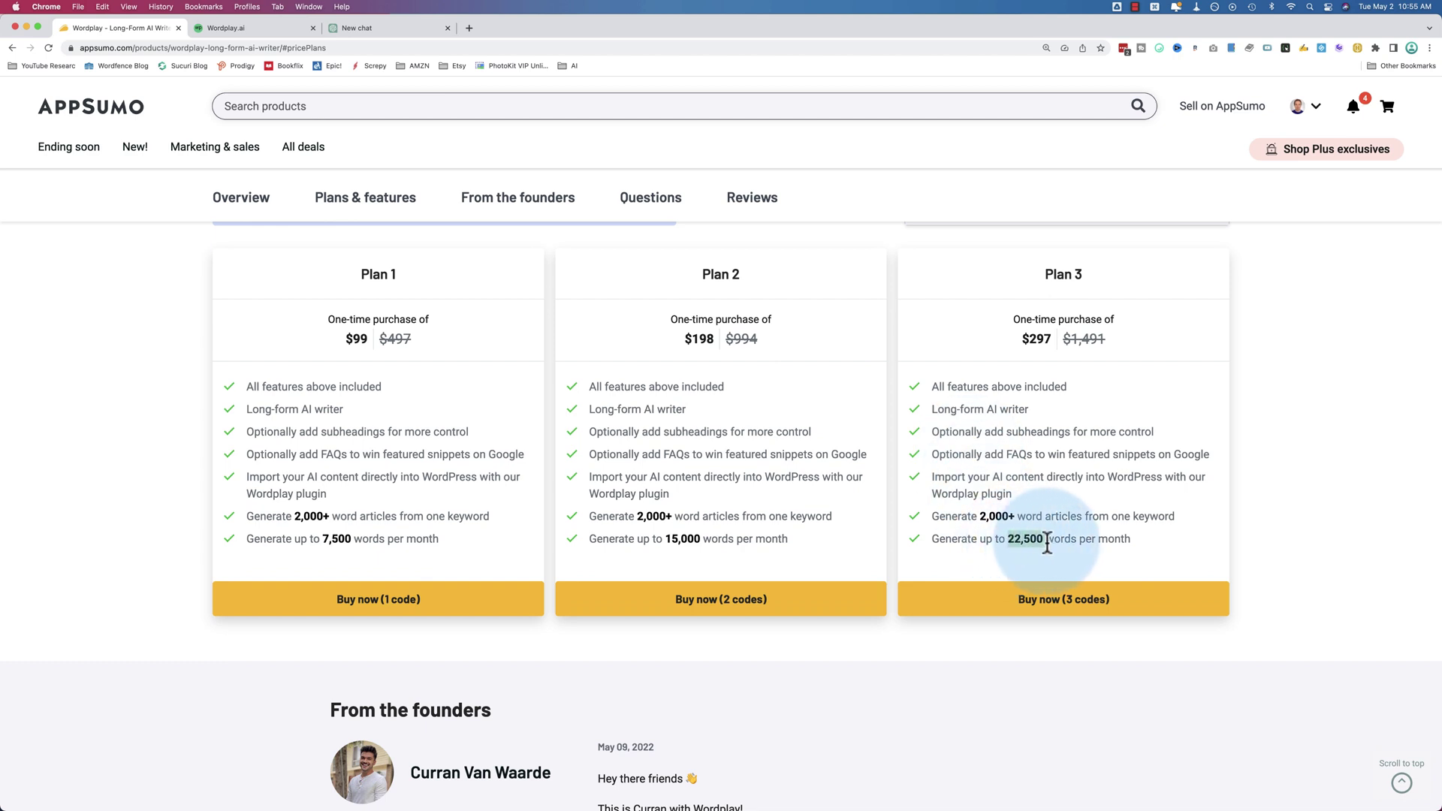
left_click_drag(1051, 542, 1132, 557)
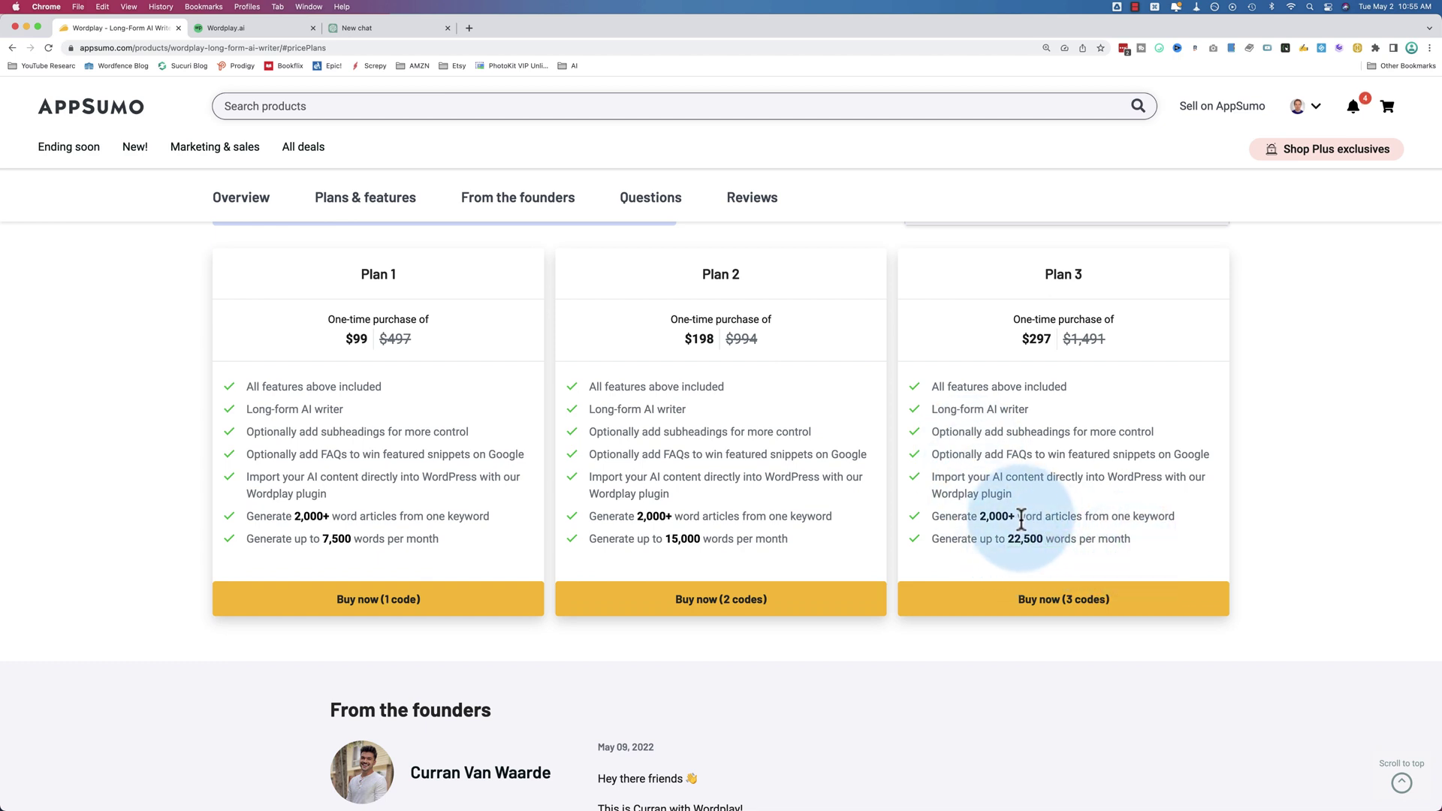
left_click_drag(1015, 518, 978, 518)
scroll(700, 484, "up", 5)
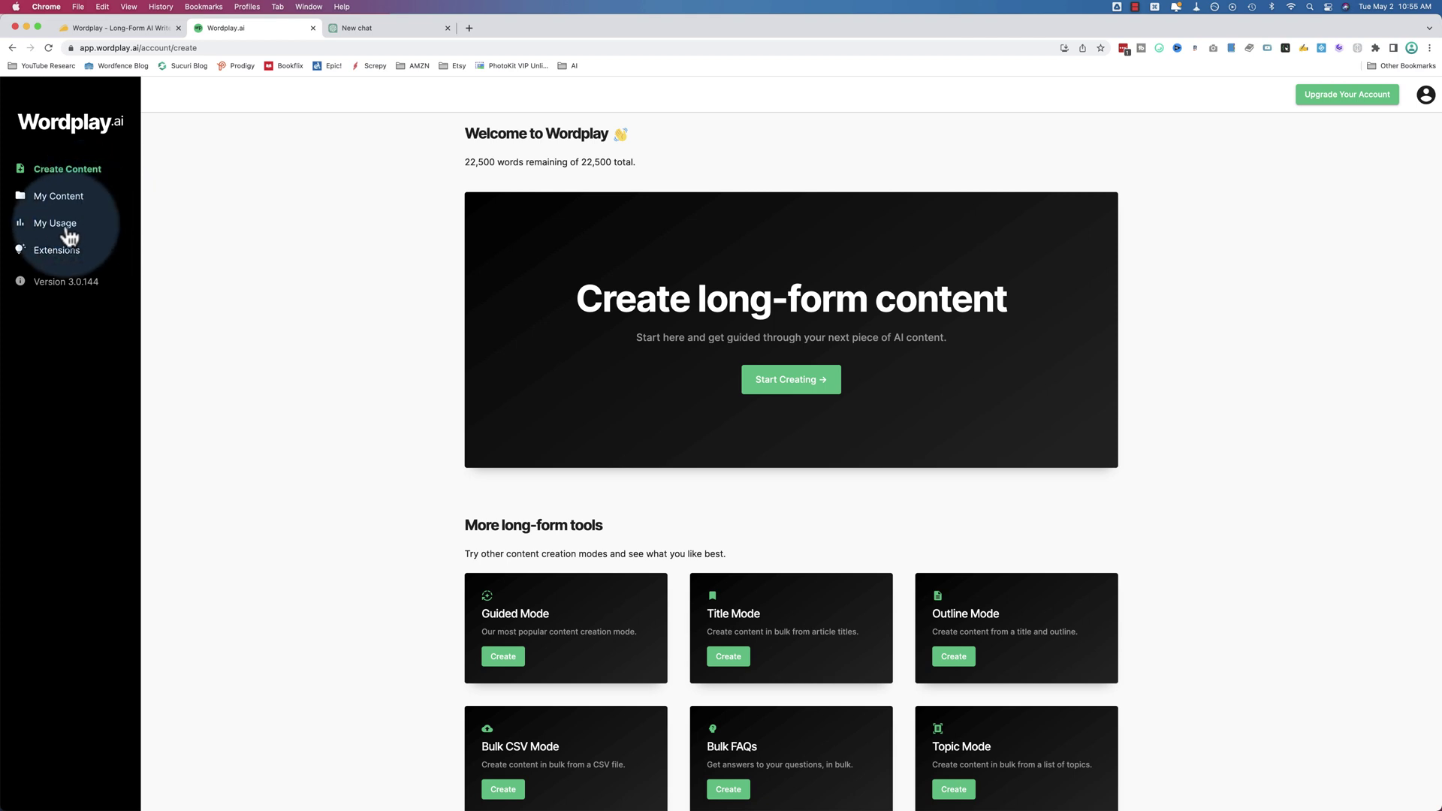
View Wordplay's available extensions and return to the content creation page.
left_click(59, 251)
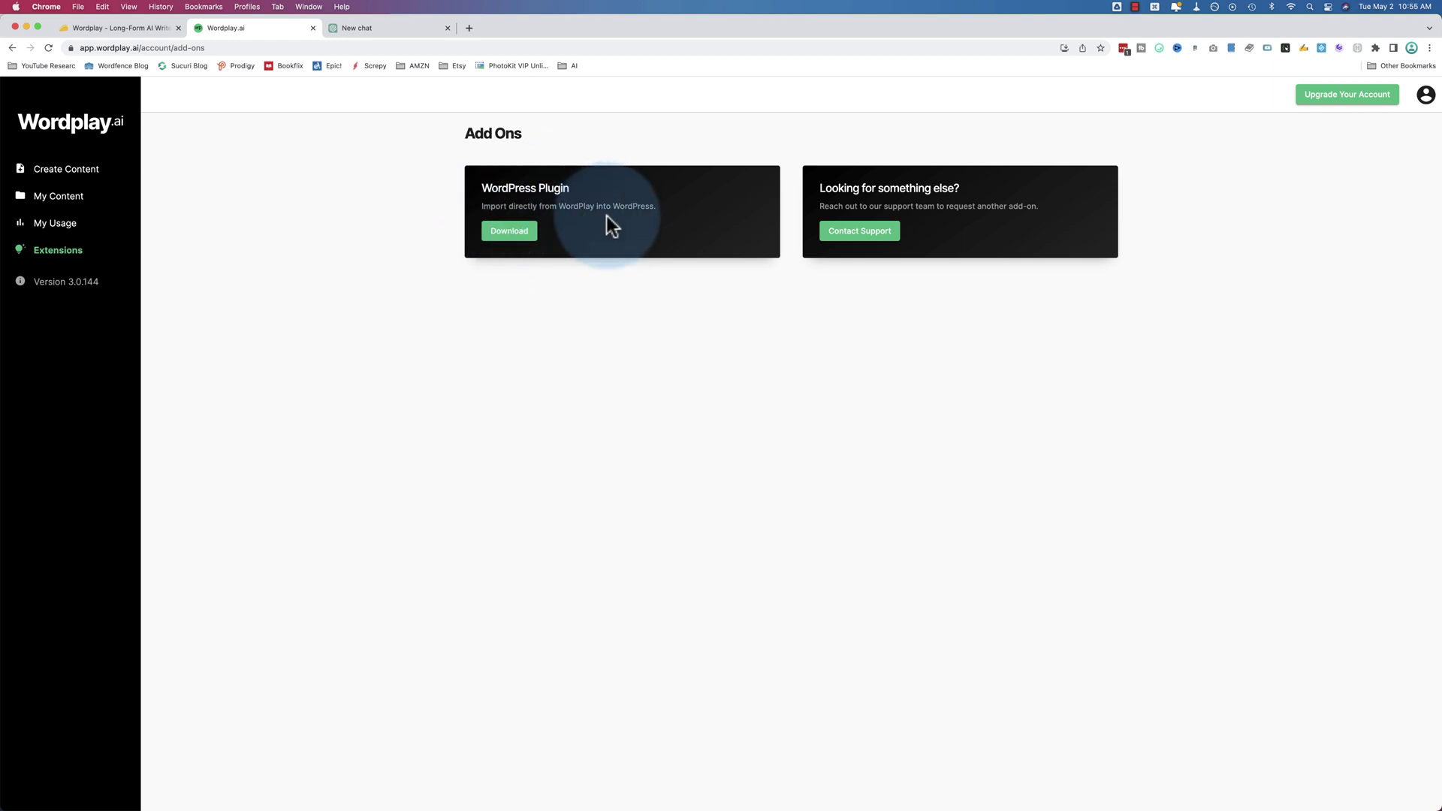
left_click(66, 169)
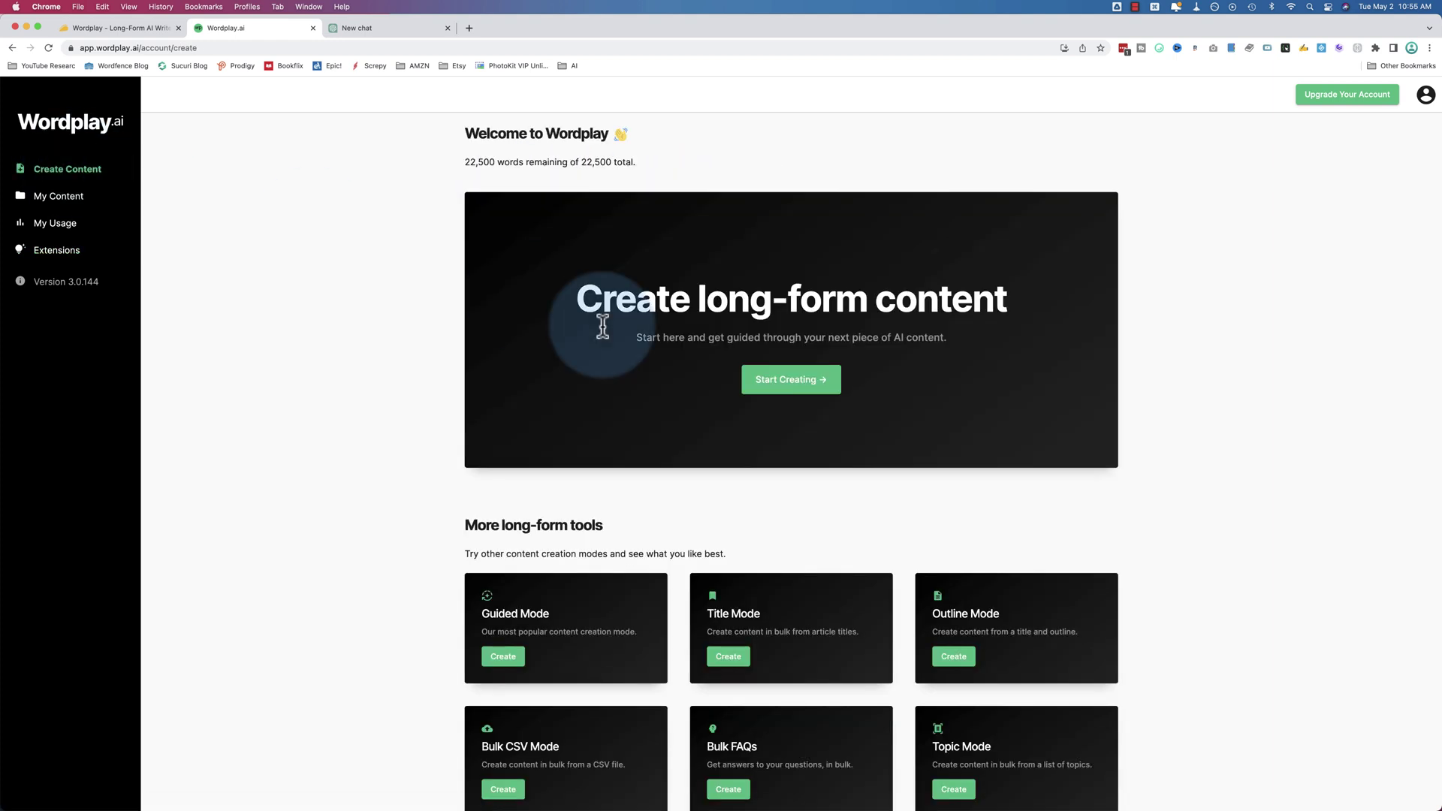
Examine the descriptions of the additional long-form tools, such as Guided Mode and Bulk FAQs.
scroll(676, 406, "down", 2)
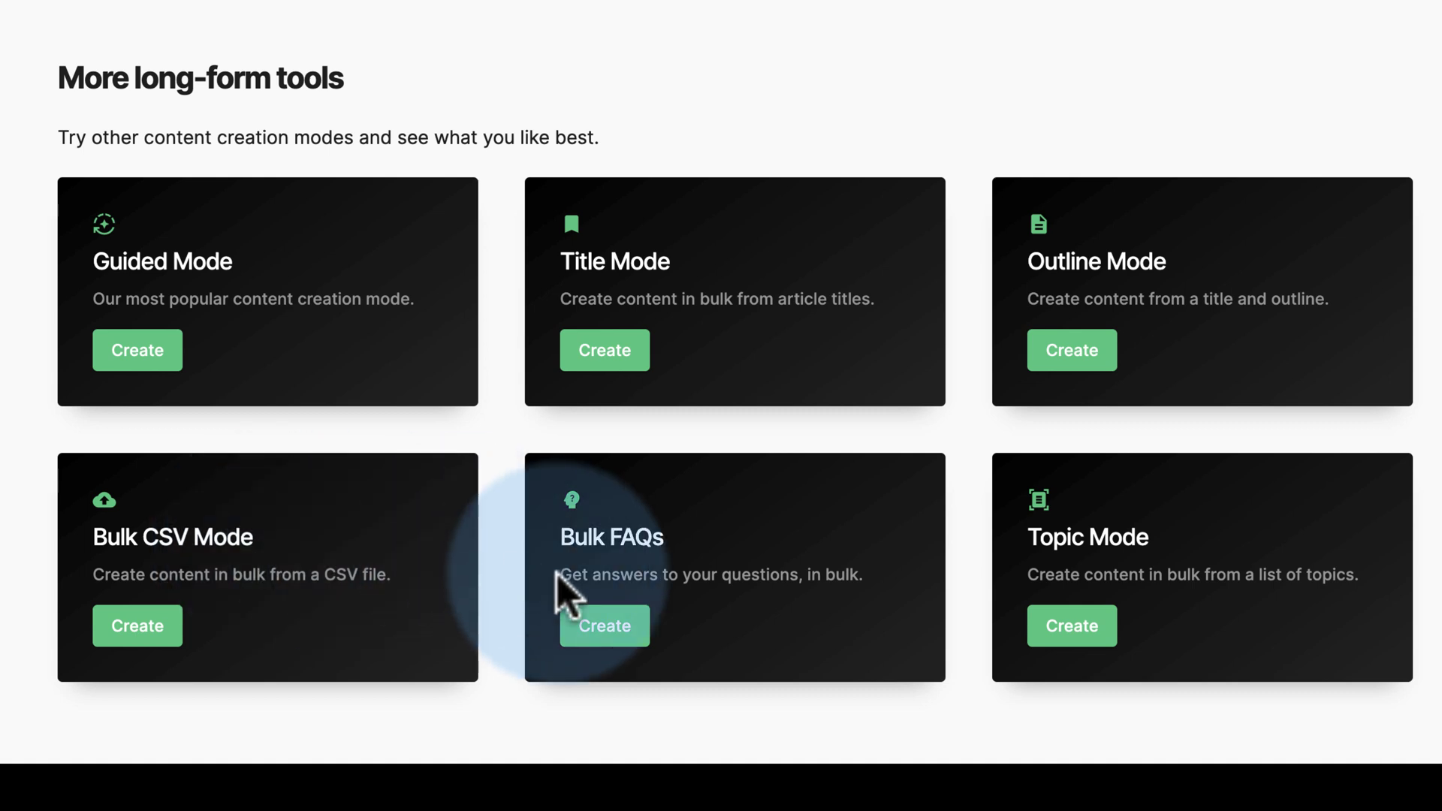
left_click_drag(557, 575, 810, 575)
left_click(810, 575)
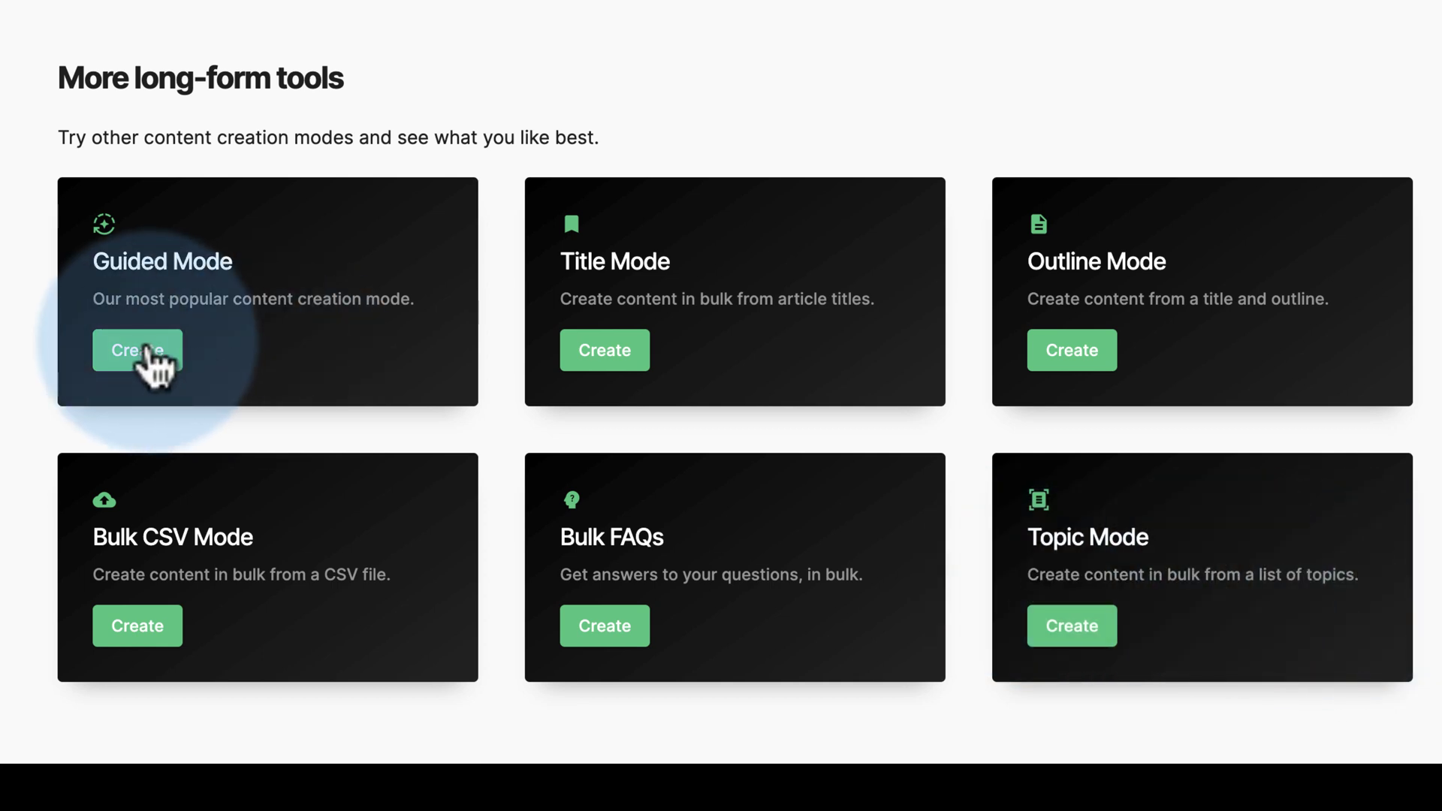
left_click_drag(94, 299, 447, 319)
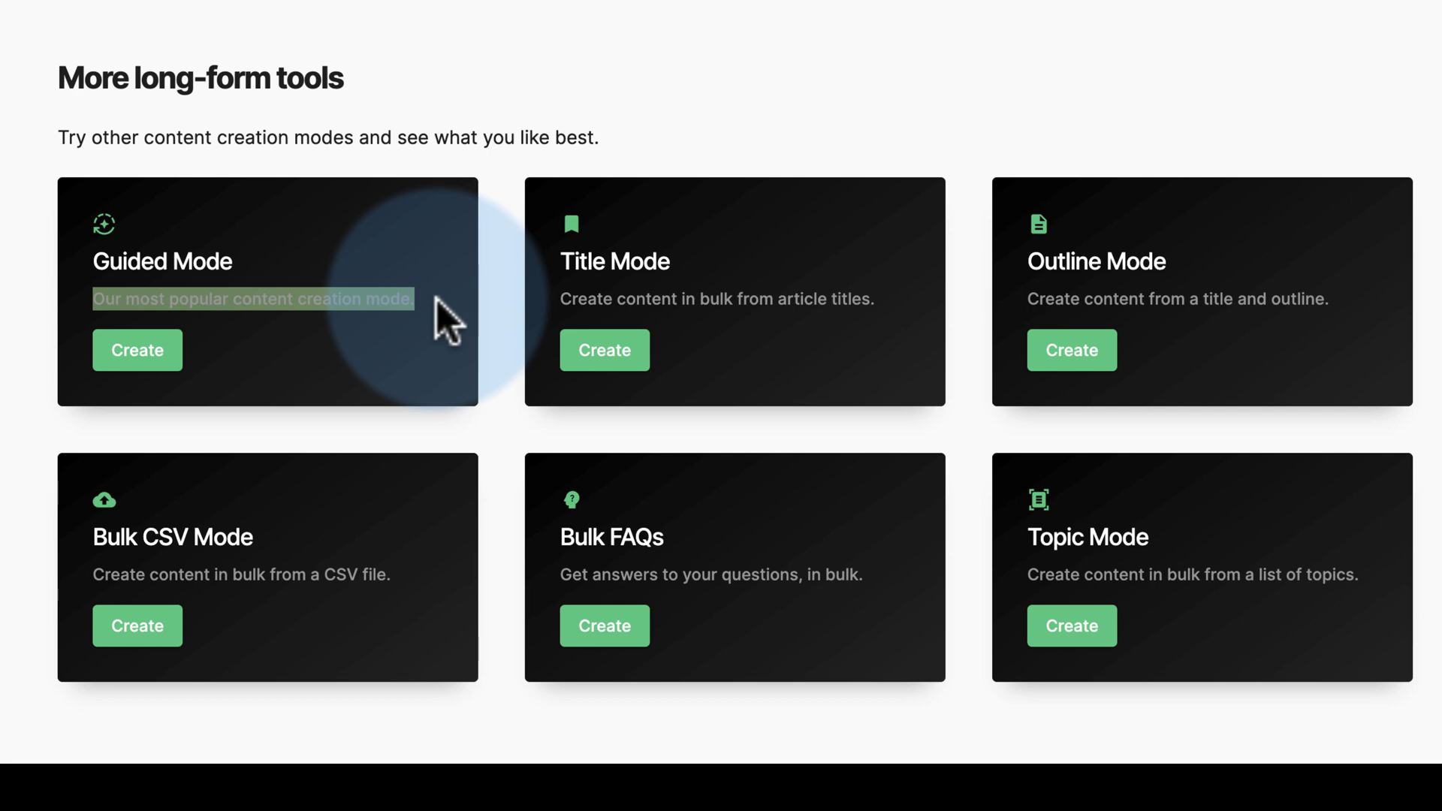
left_click(386, 338)
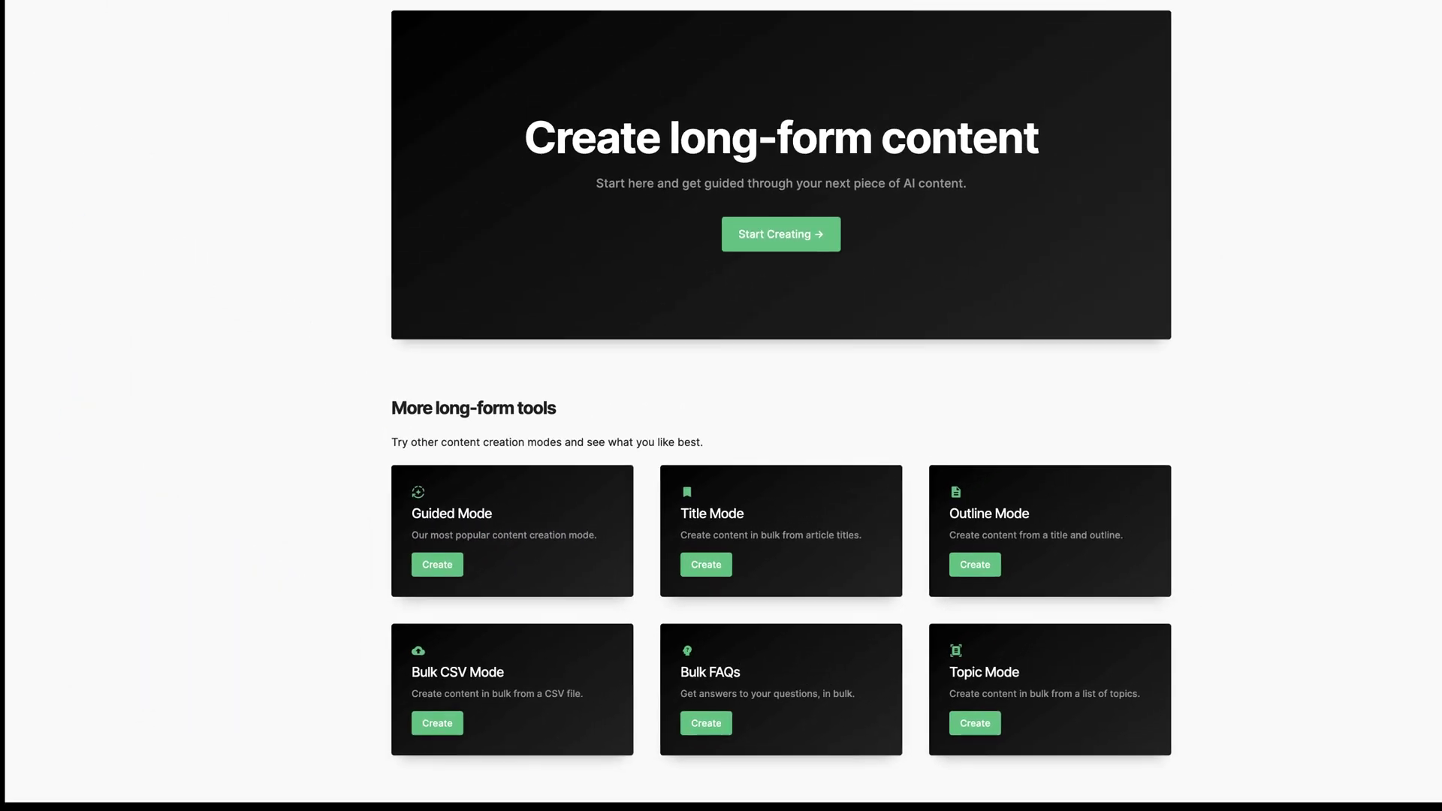
Switch to ChatGPT and look over the public AIPRM prompt templates.
left_click(364, 25)
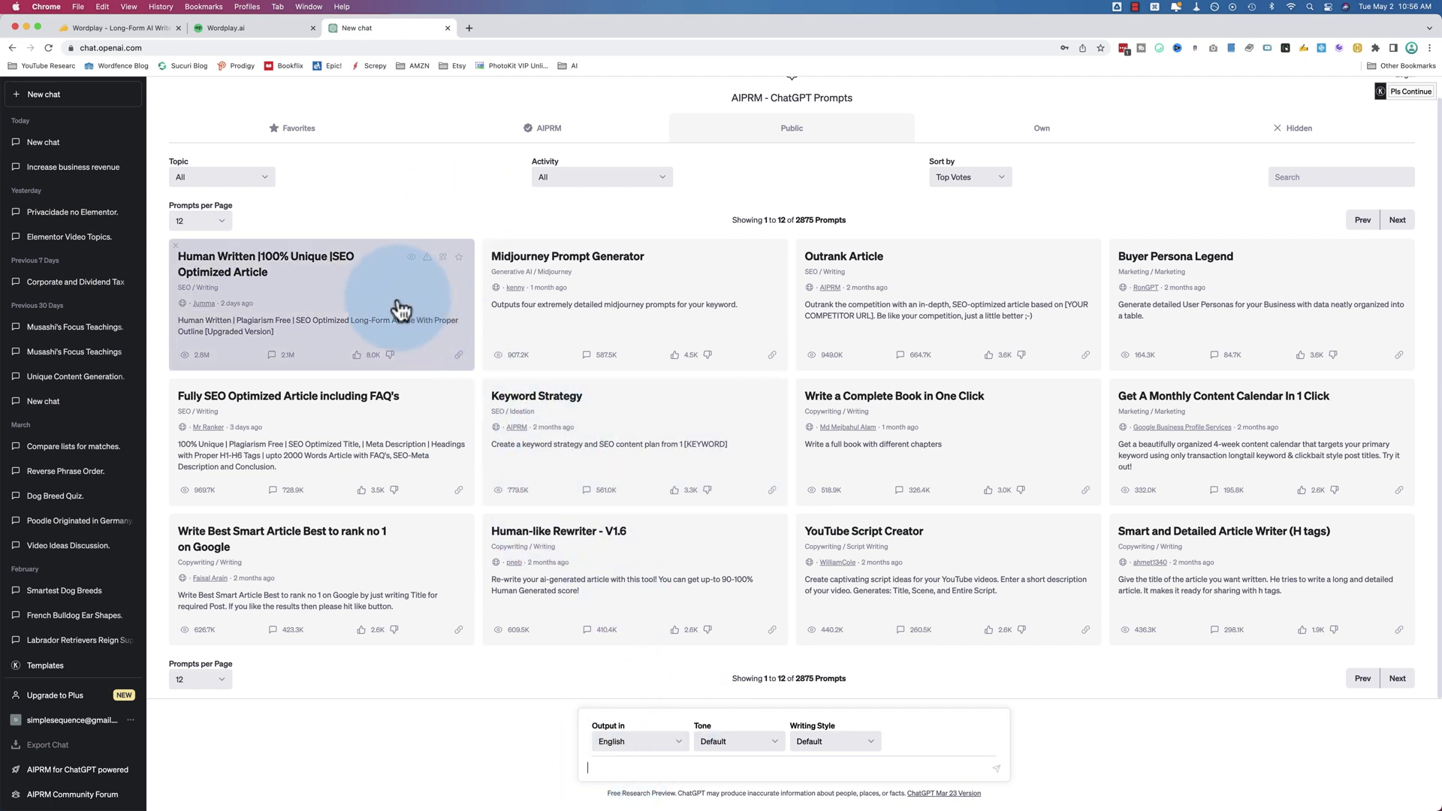
scroll(771, 460, "up", 1)
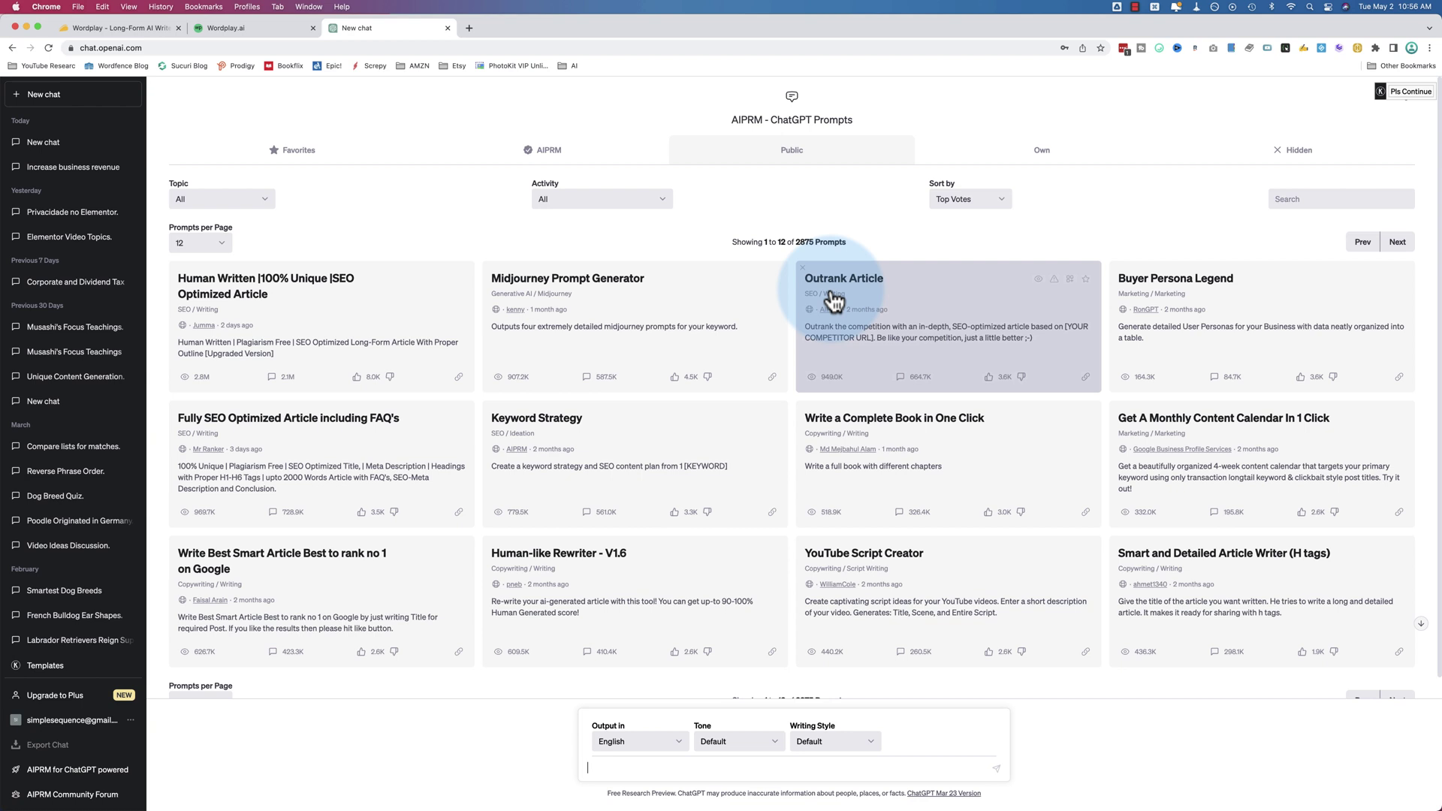
scroll(802, 449, "down", 1)
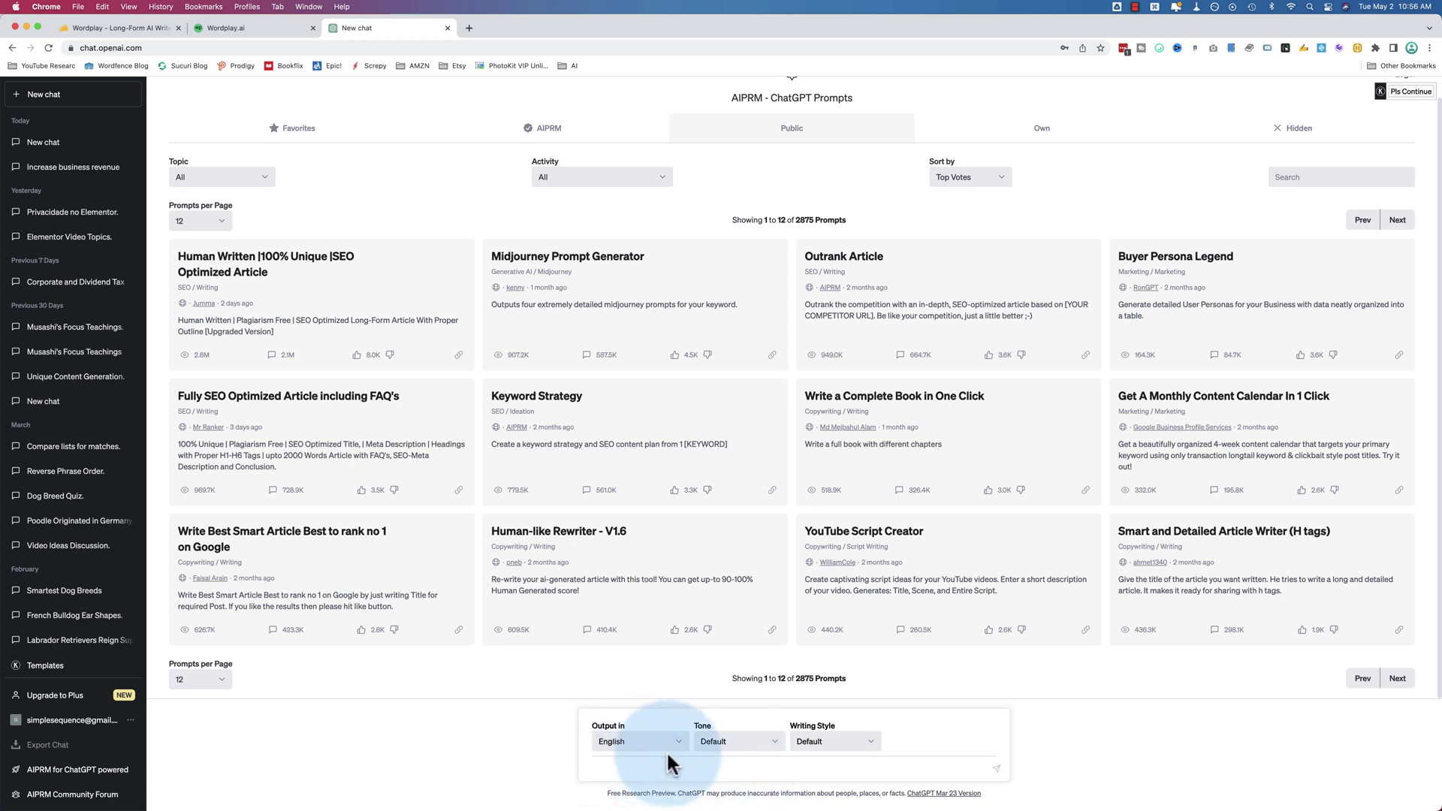
Switch back to Wordplay and start a new article in Guided Mode.
left_click(246, 30)
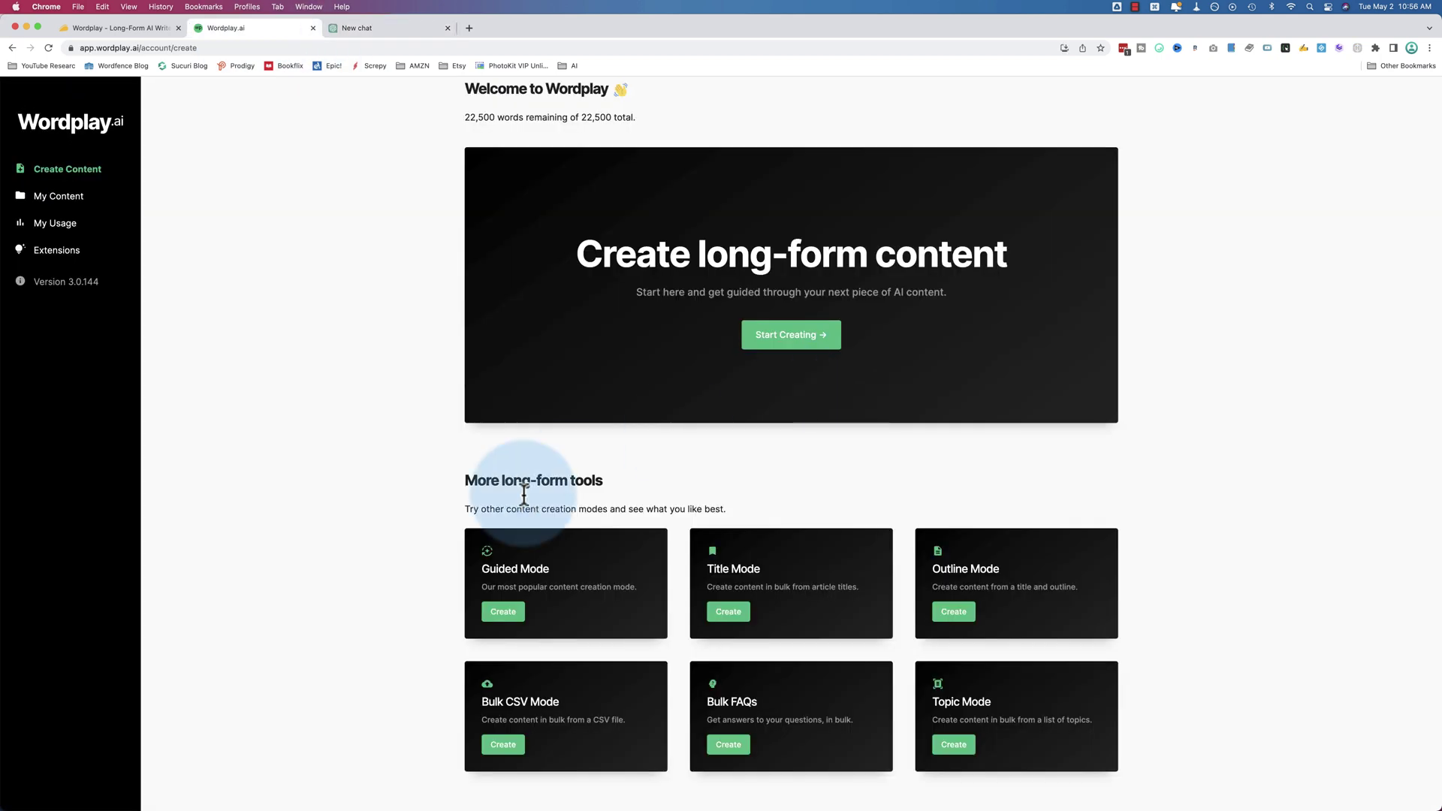
left_click(497, 612)
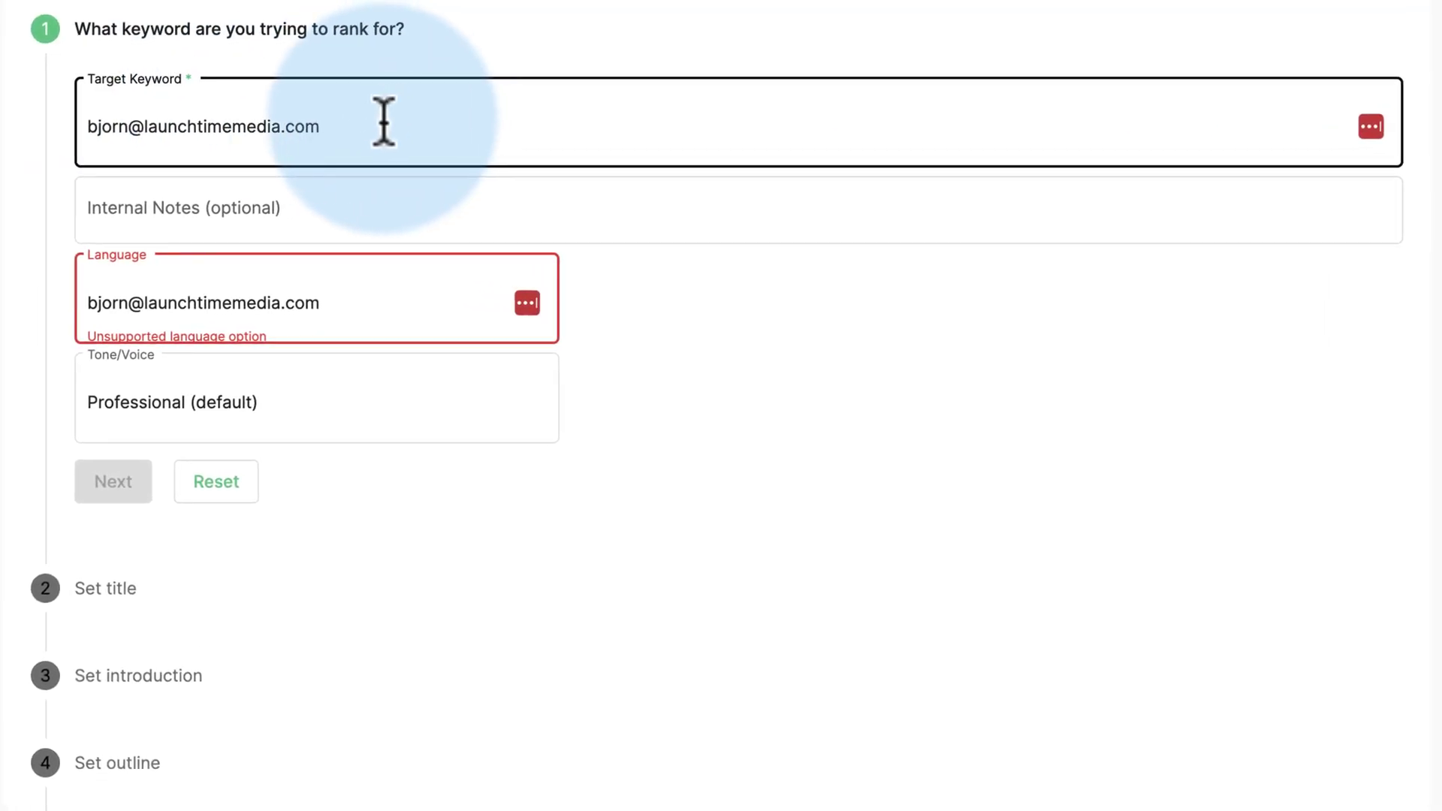
key("ctrl+a")
type("Want to grow on Instagram? Here are the basics for total beginners")
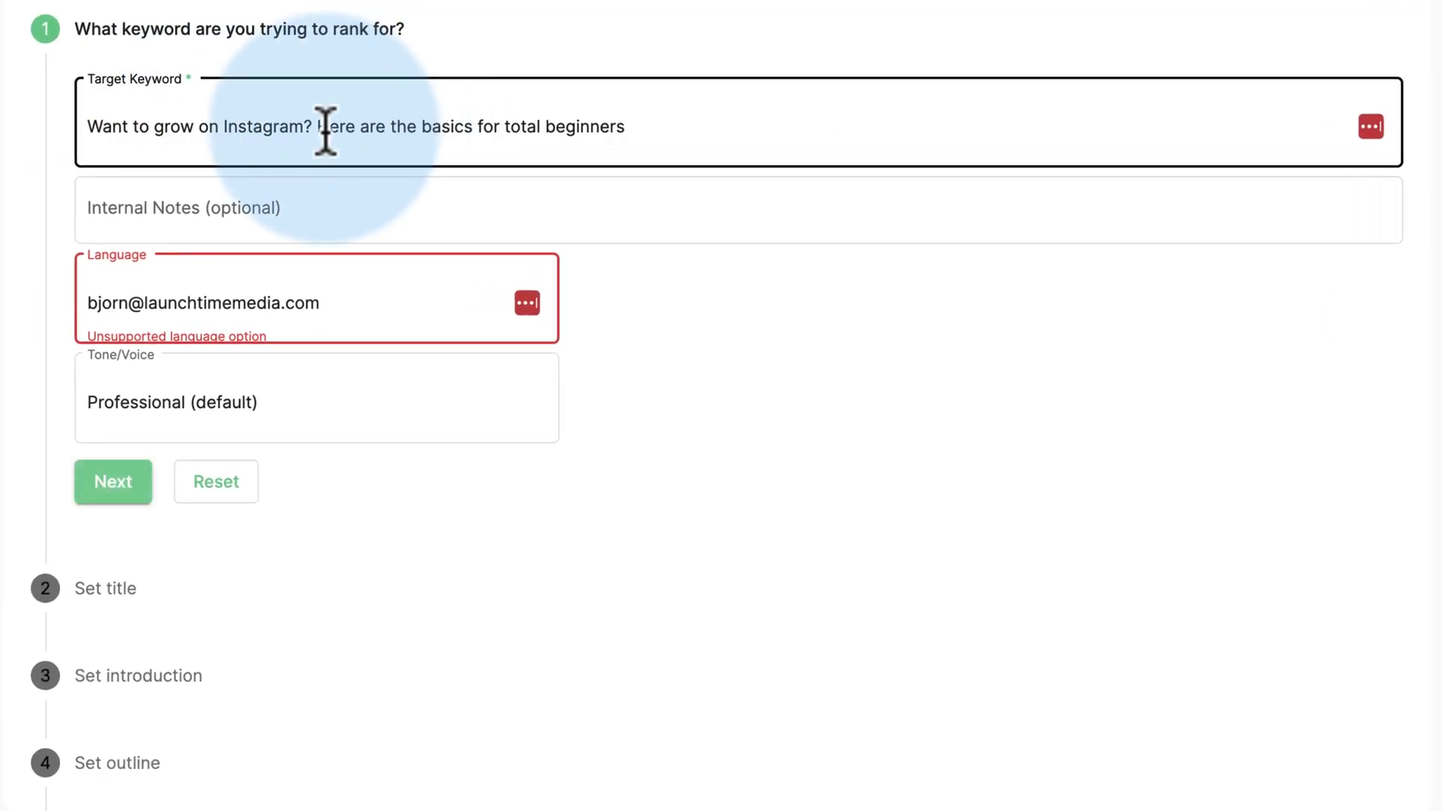
double_click(406, 126)
type("Instagram")
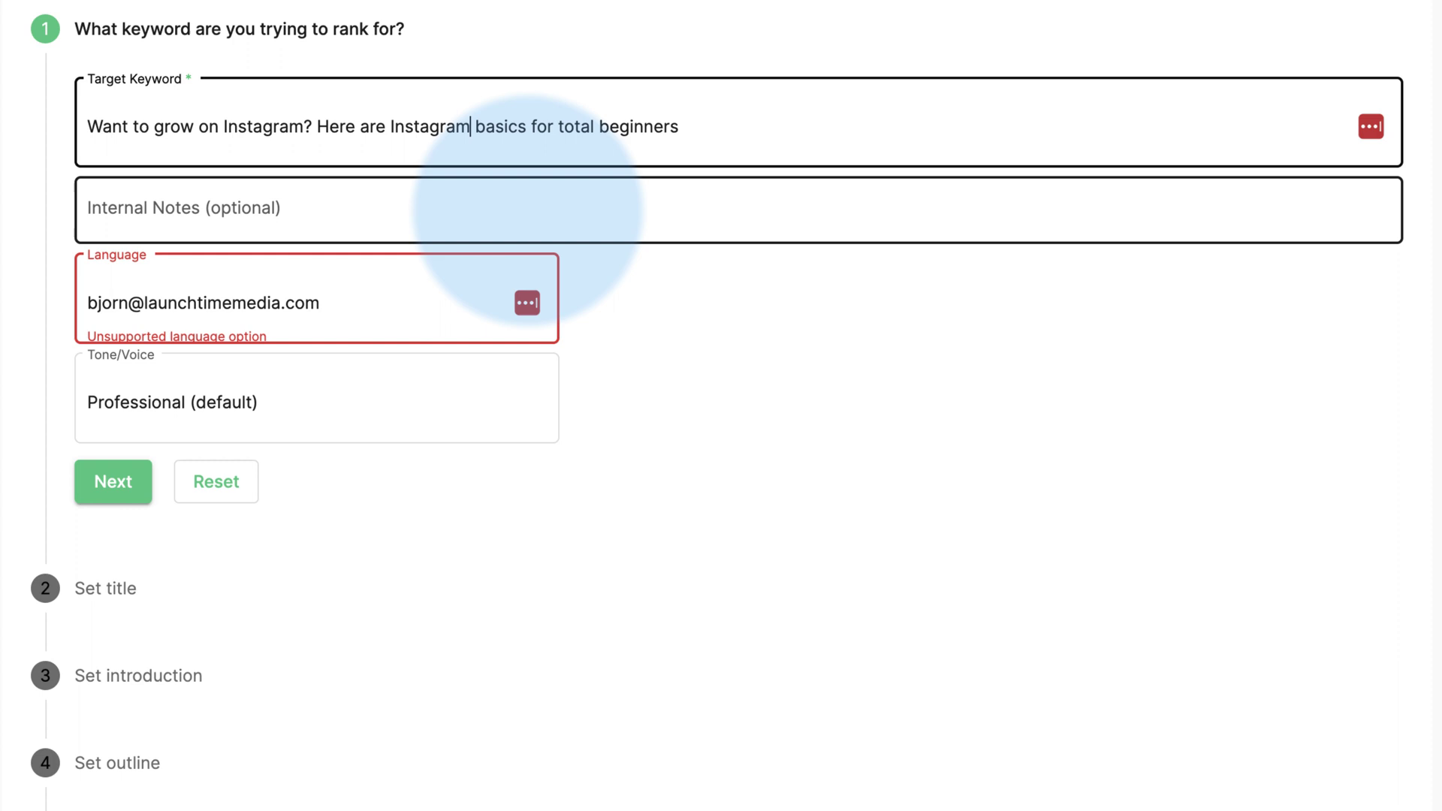
left_click_drag(390, 128, 527, 128)
Set the article's target keyword to "instagram basics".
key("ctrl+a")
key("BackSpace")
type("instagram bais")
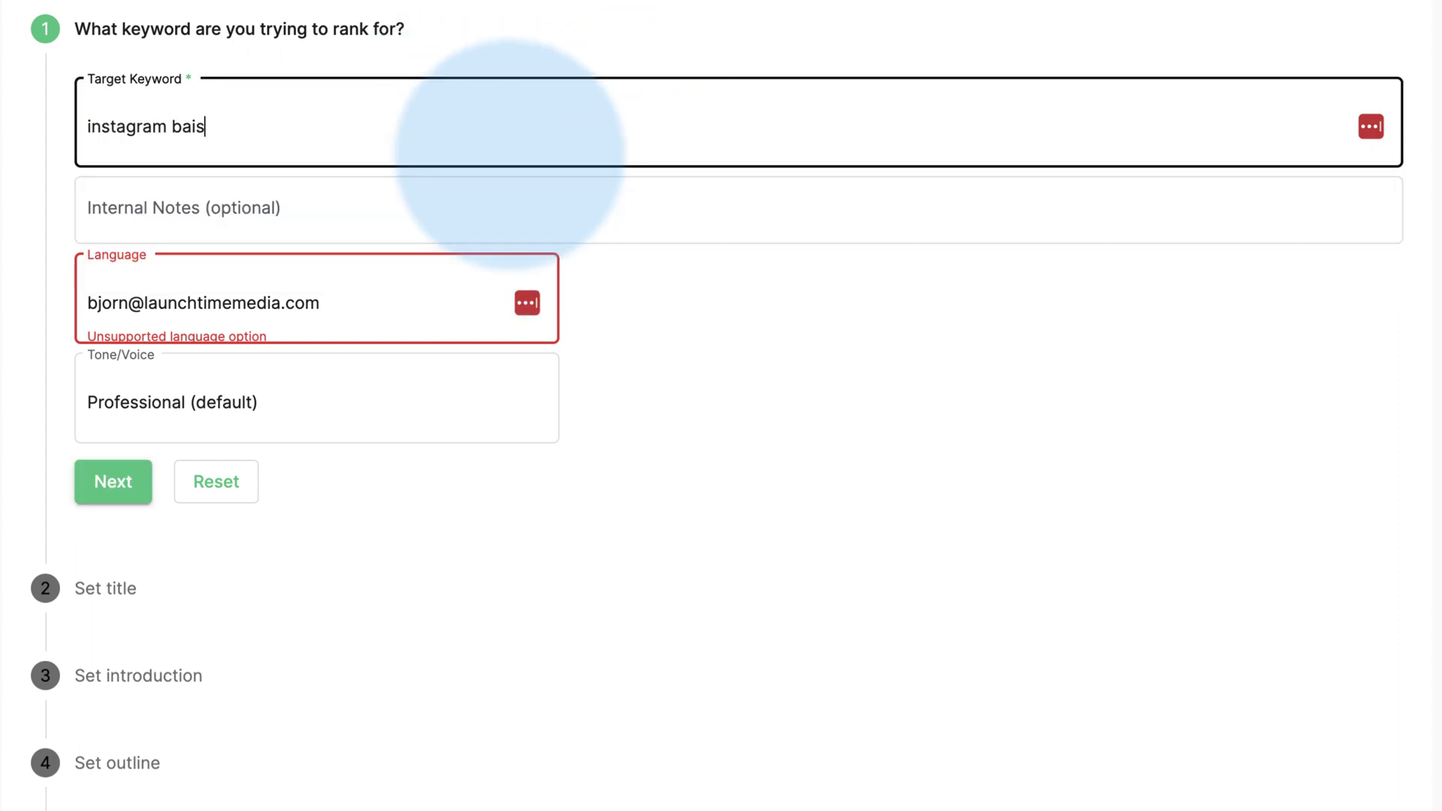
key("BackSpace")
key("BackSpace")
type("sics")
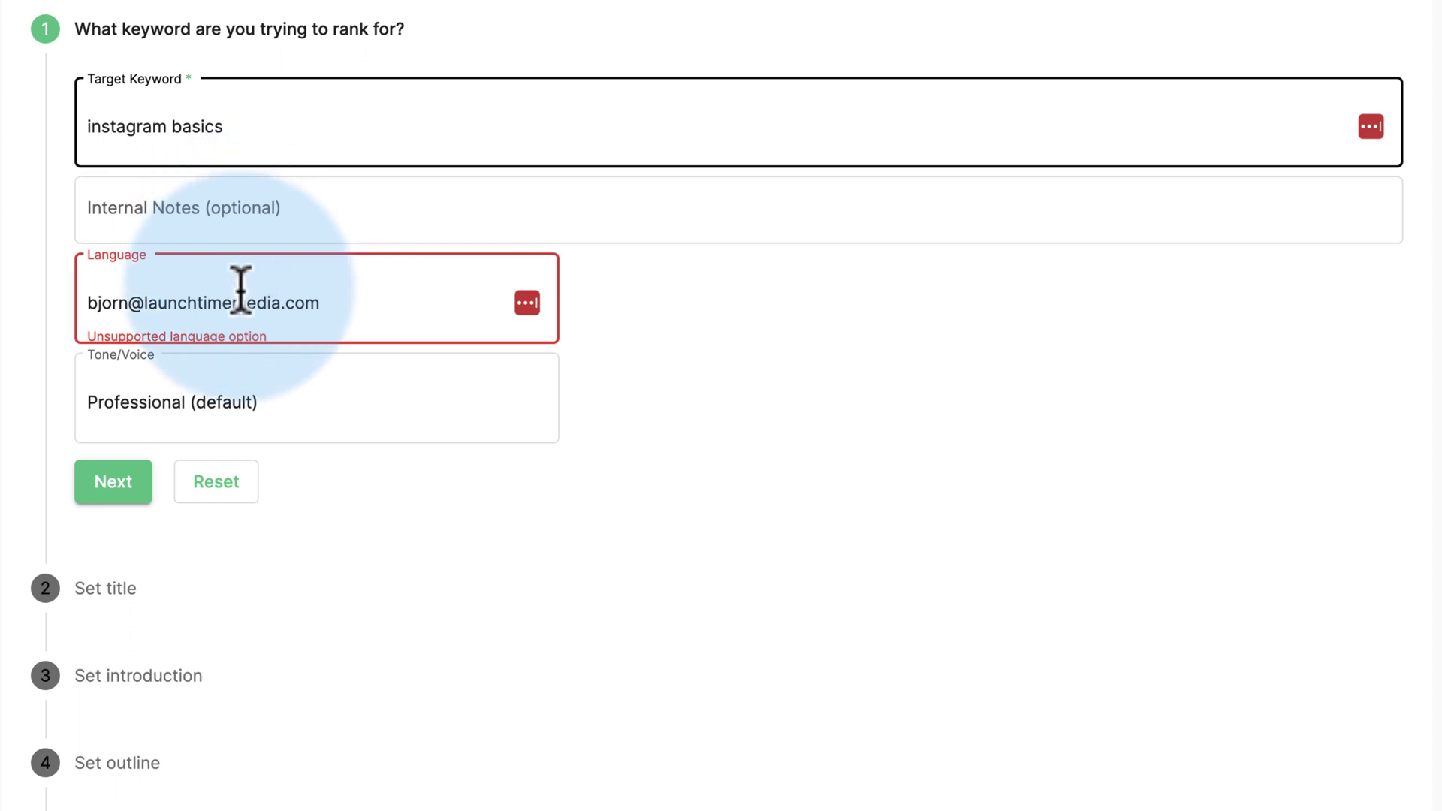
Clear the autofilled e-mail address from the language setting, look through the supported languages and choose English.
triple_click(248, 303)
key("BackSpace")
type("English")
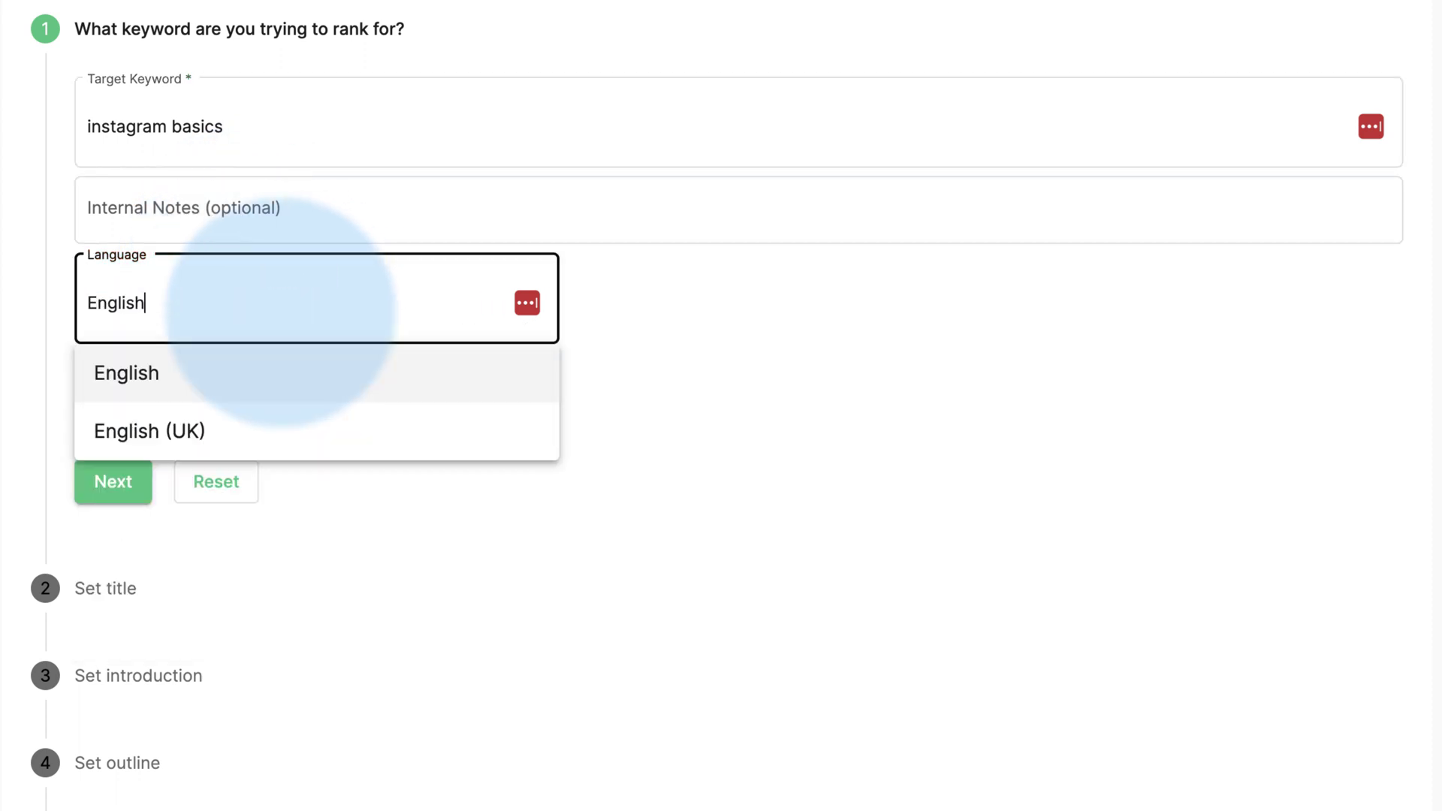
double_click(199, 297)
key("BackSpace")
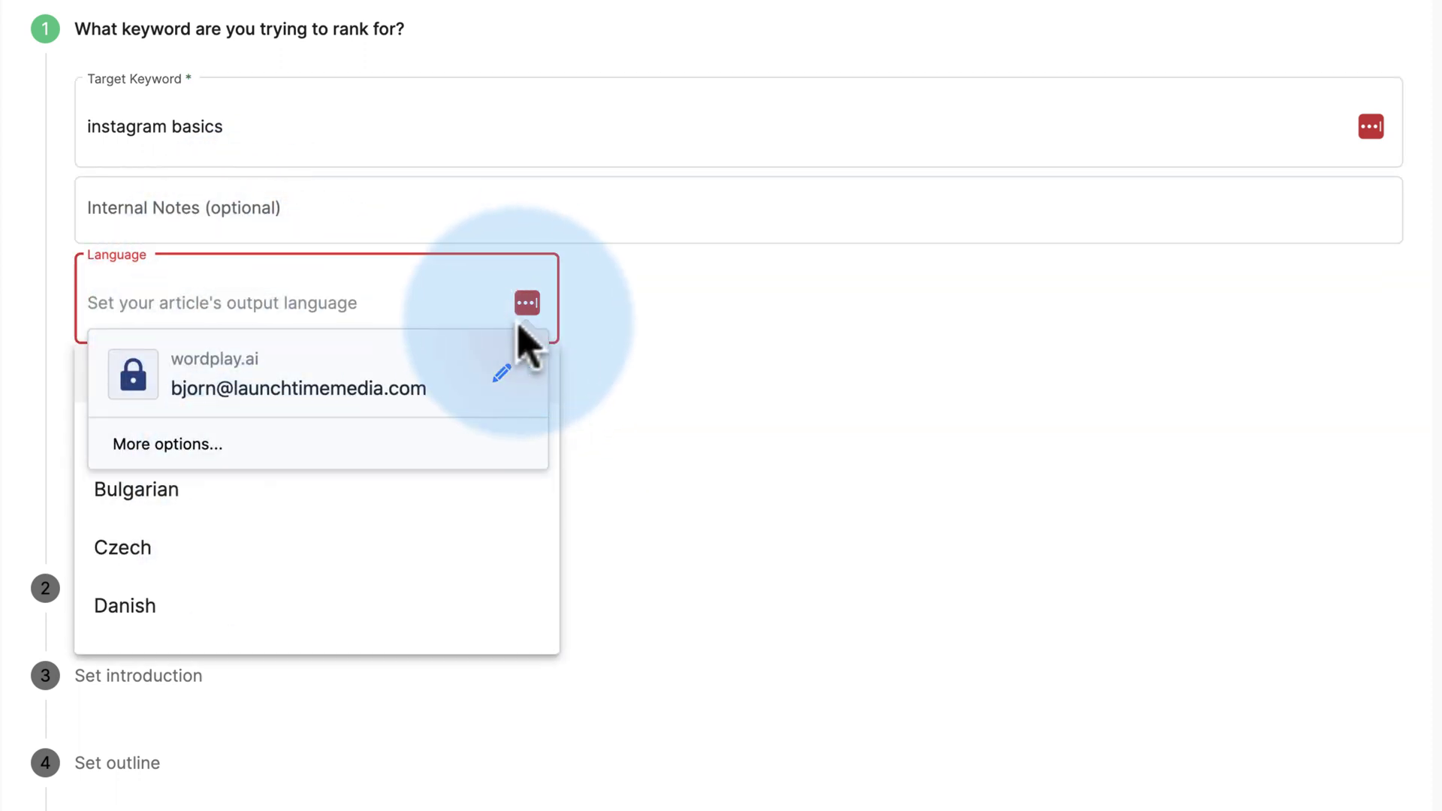
scroll(306, 418, "down", 10)
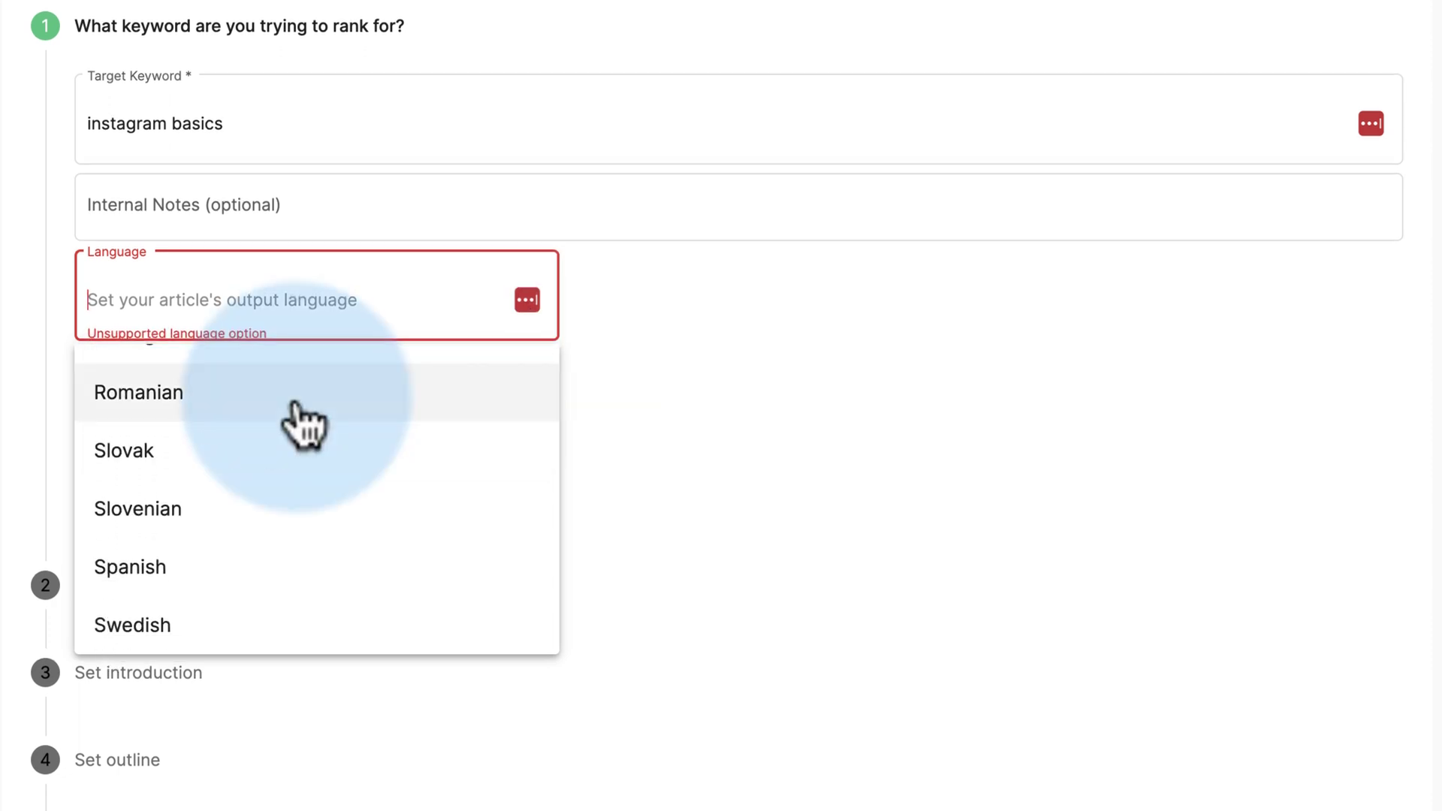
scroll(241, 628, "up", 2)
scroll(244, 634, "up", 8)
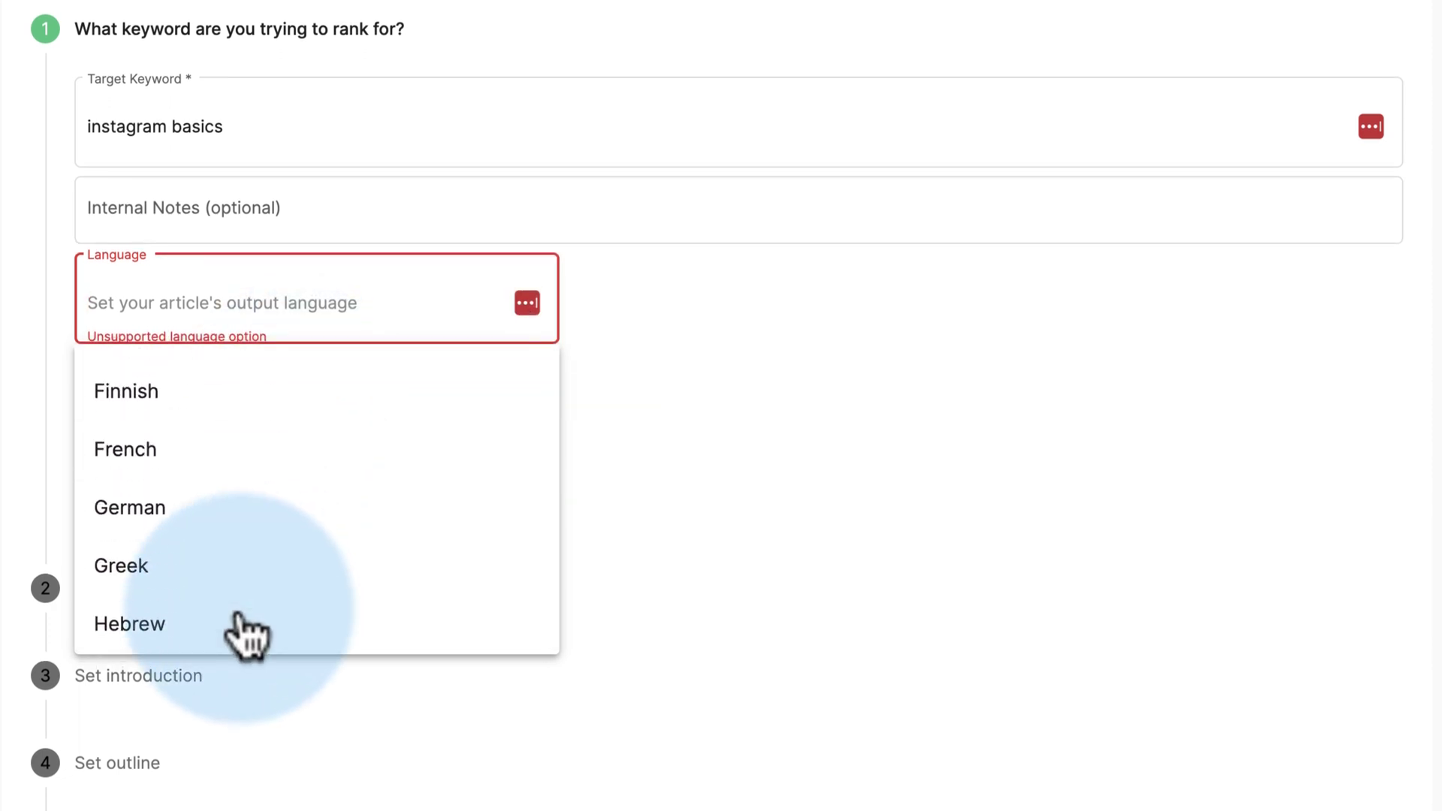
scroll(240, 623, "up", 5)
left_click(113, 371)
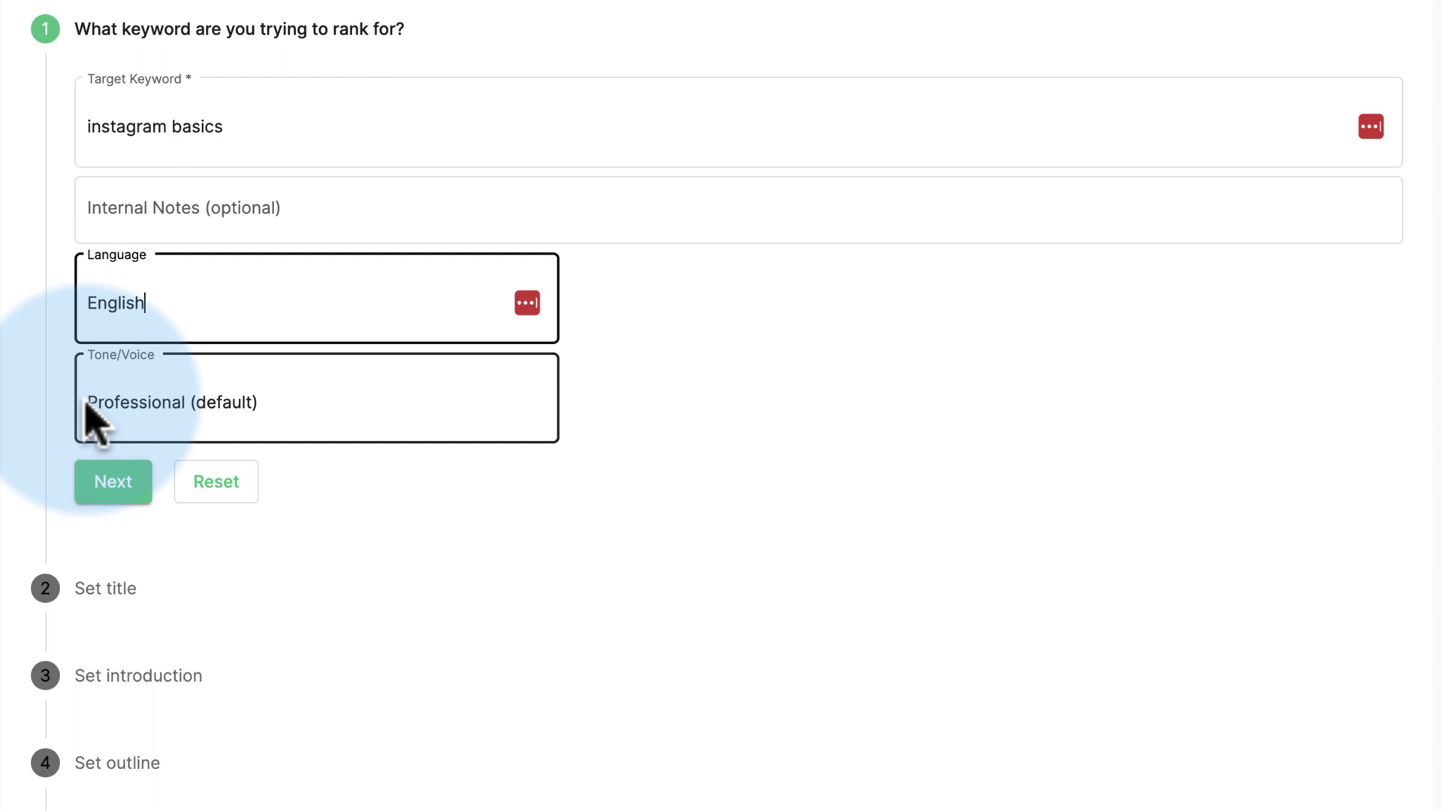
Set the article's tone to Friendly and continue to the title stage.
left_click(209, 405)
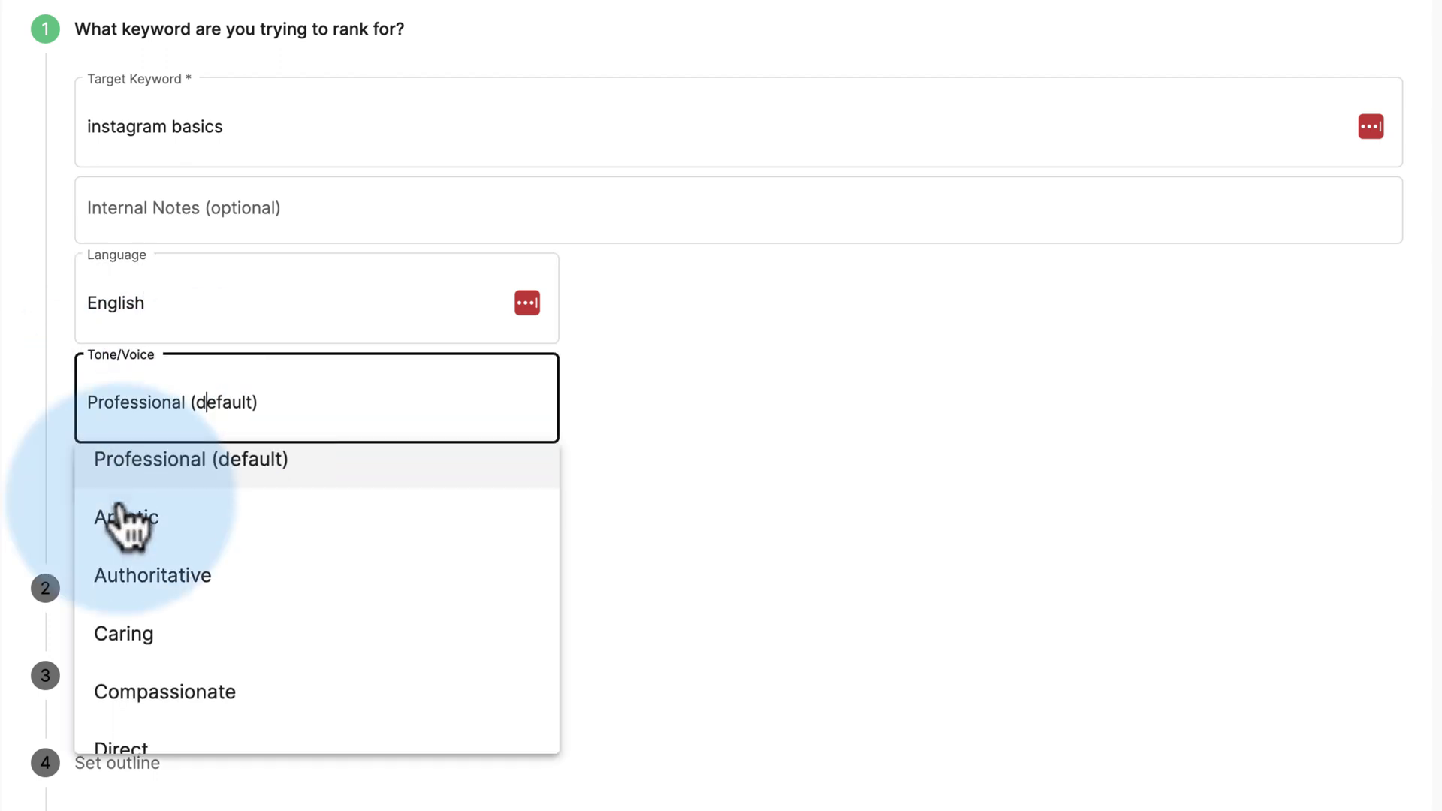
scroll(128, 525, "down", 2)
scroll(128, 526, "down", 5)
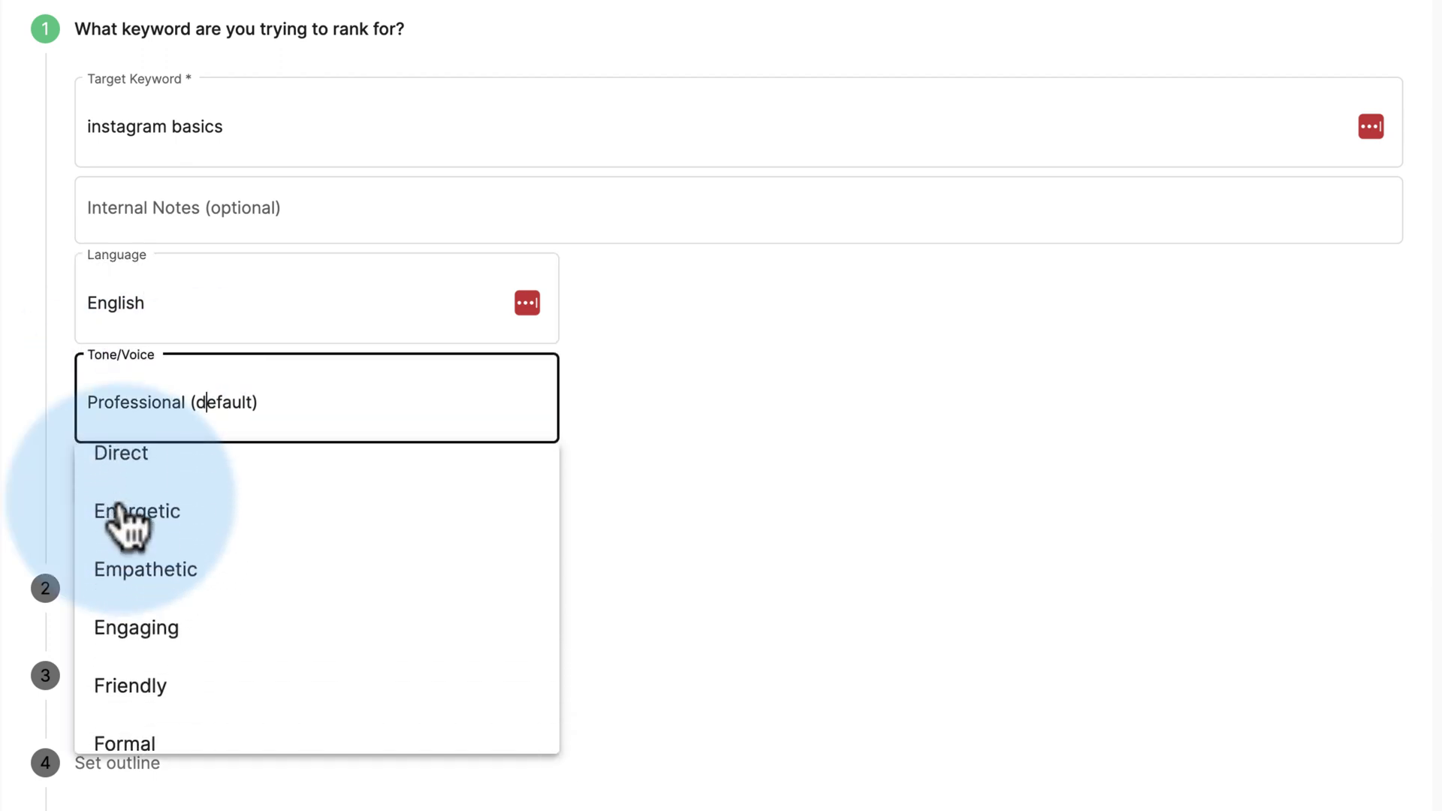
scroll(121, 511, "down", 1)
left_click(120, 500)
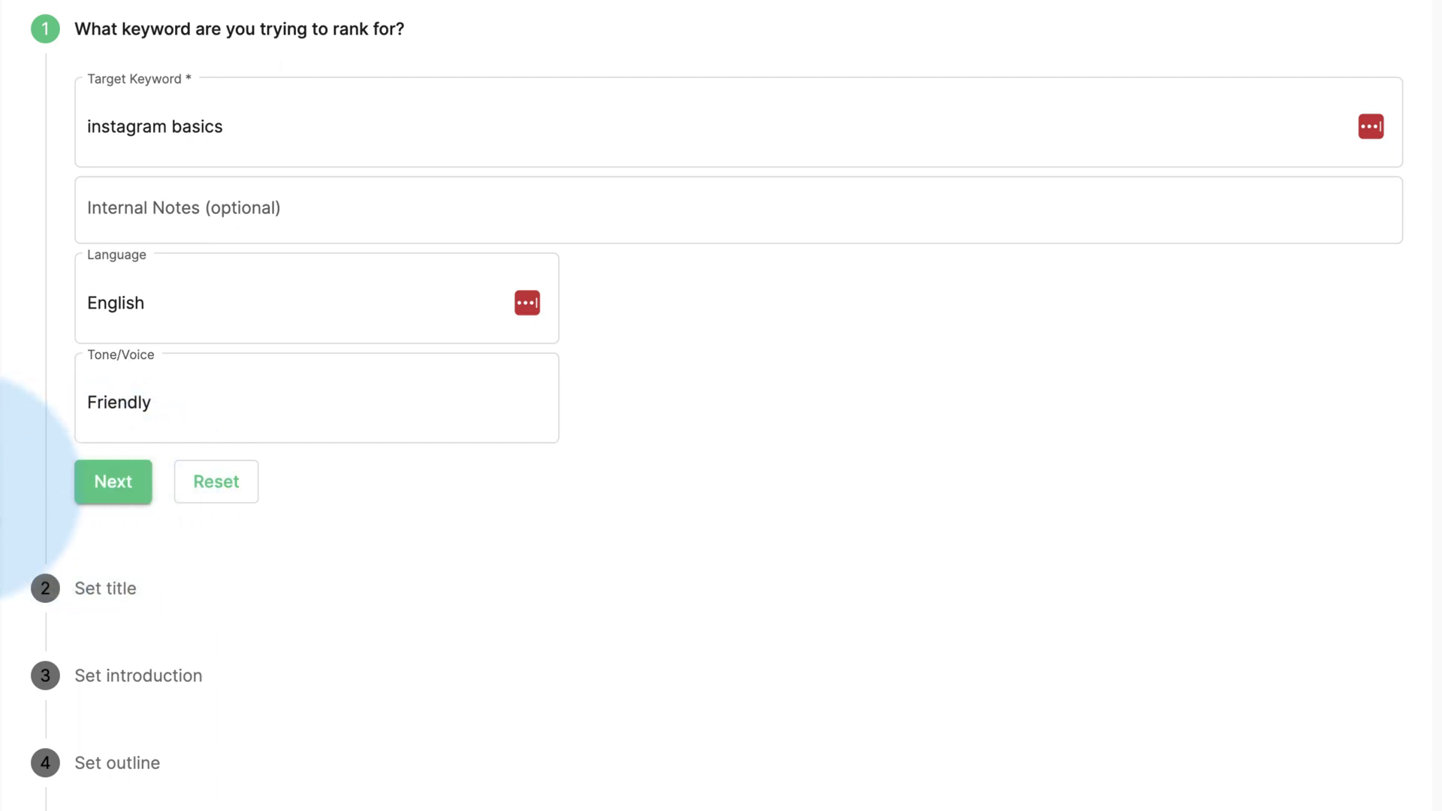
left_click(112, 484)
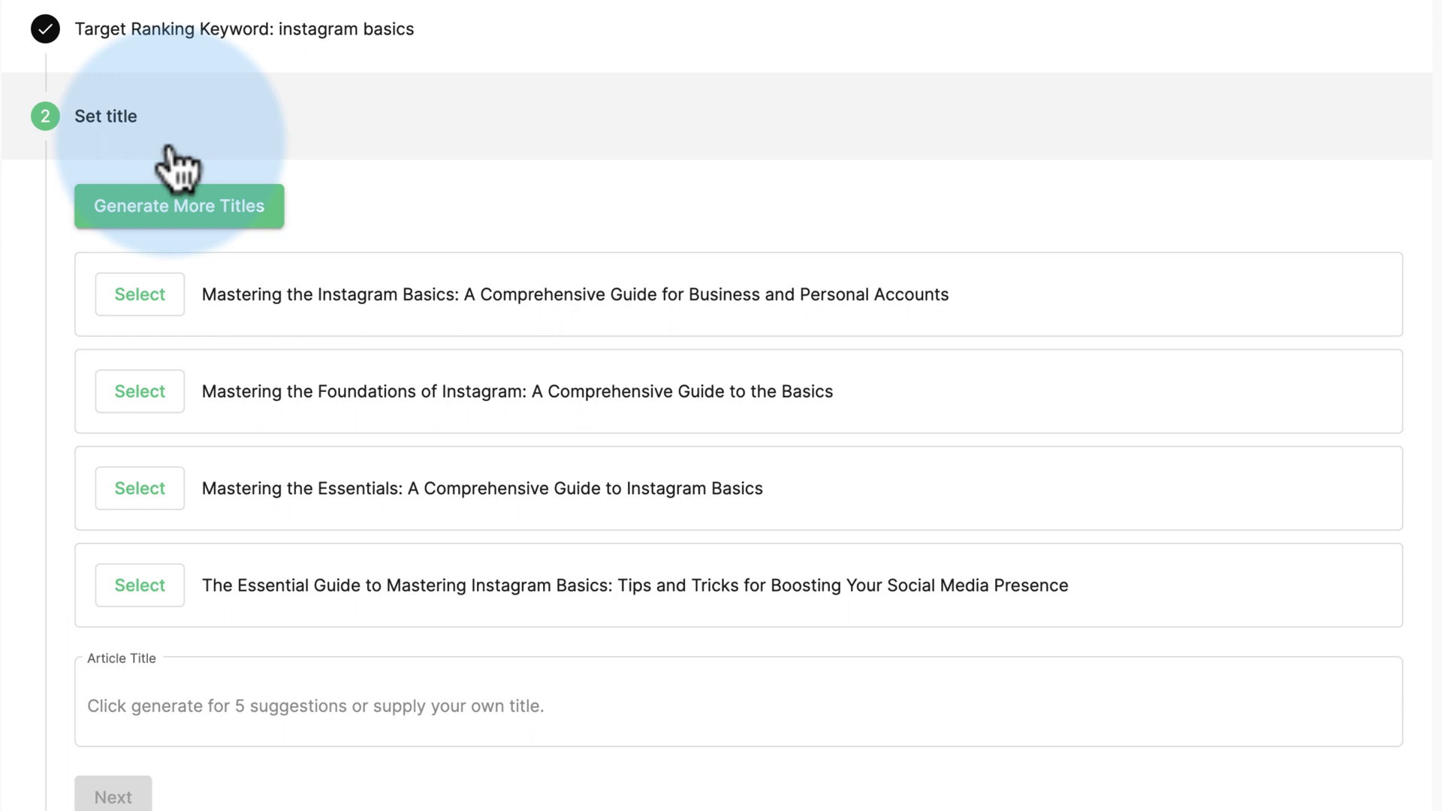
Enter the custom article title "Want to grow on Instagram? Here are Instagram basics for total beginners".
left_click(399, 676)
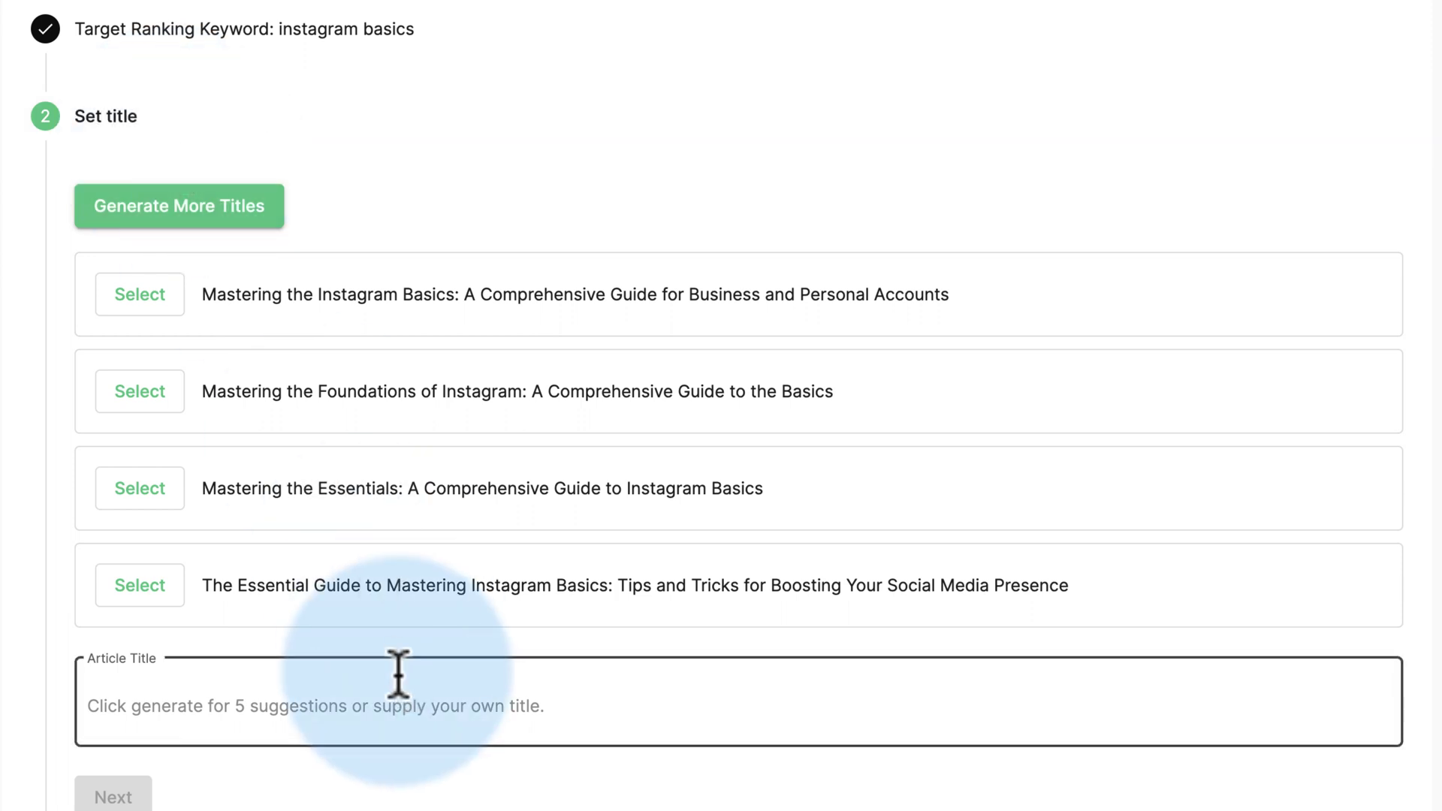
type("Want to grow on Instagram? Here are Instagram basics for total beginners")
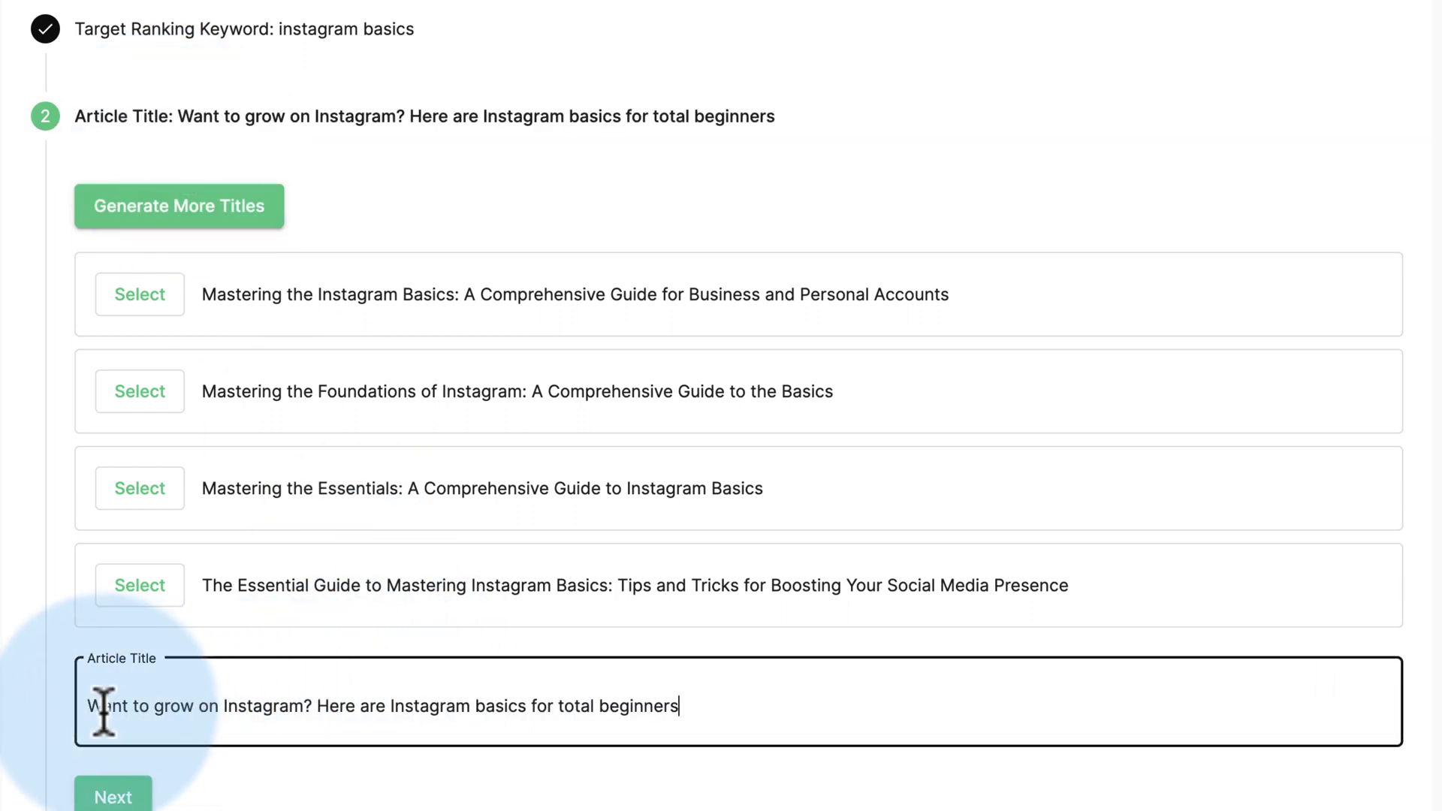
left_click_drag(88, 706, 674, 714)
left_click(674, 713)
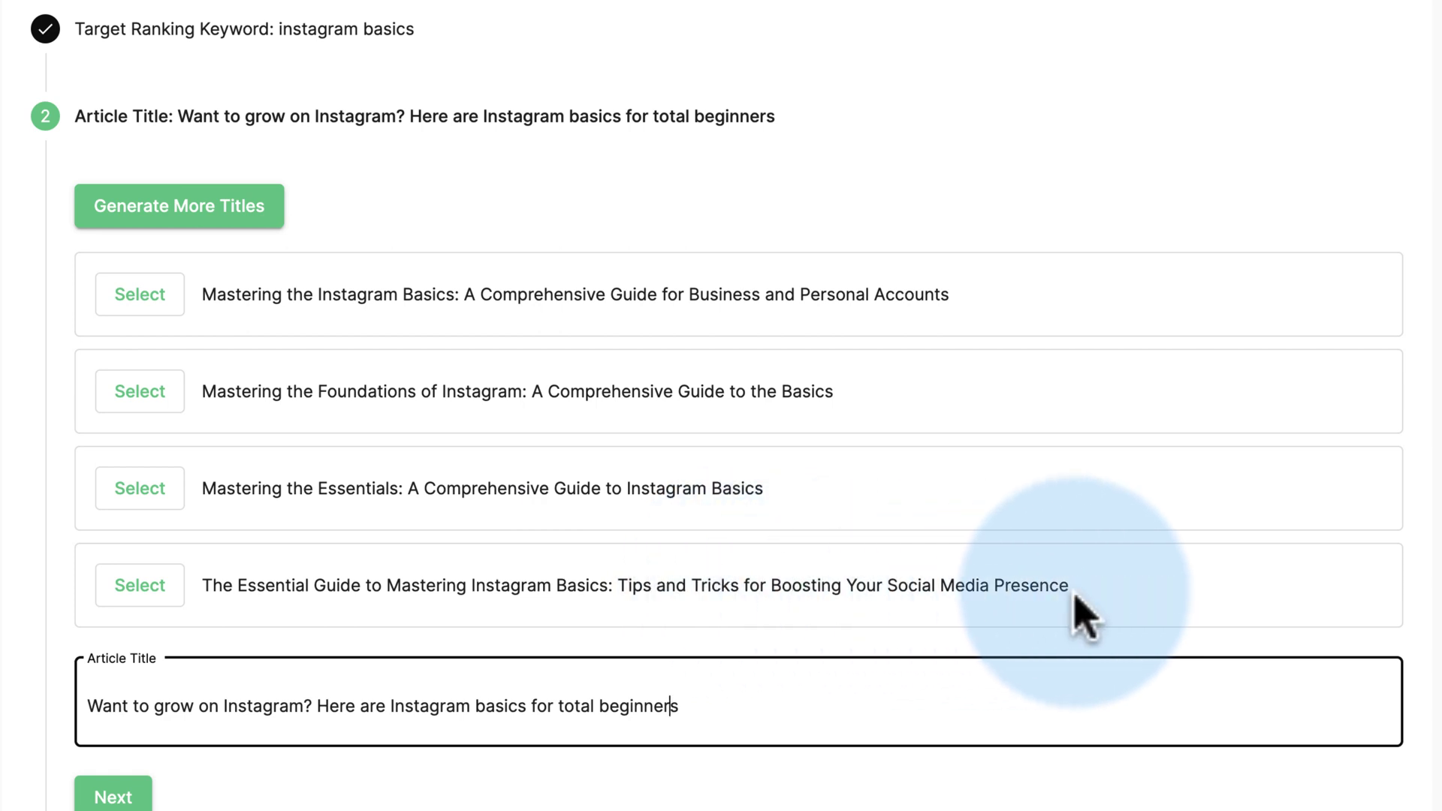
Use the suggested title "The Essential Guide to Mastering Instagram Basics: Tips and Tricks for Boosting Your Social Media Presence".
left_click(136, 590)
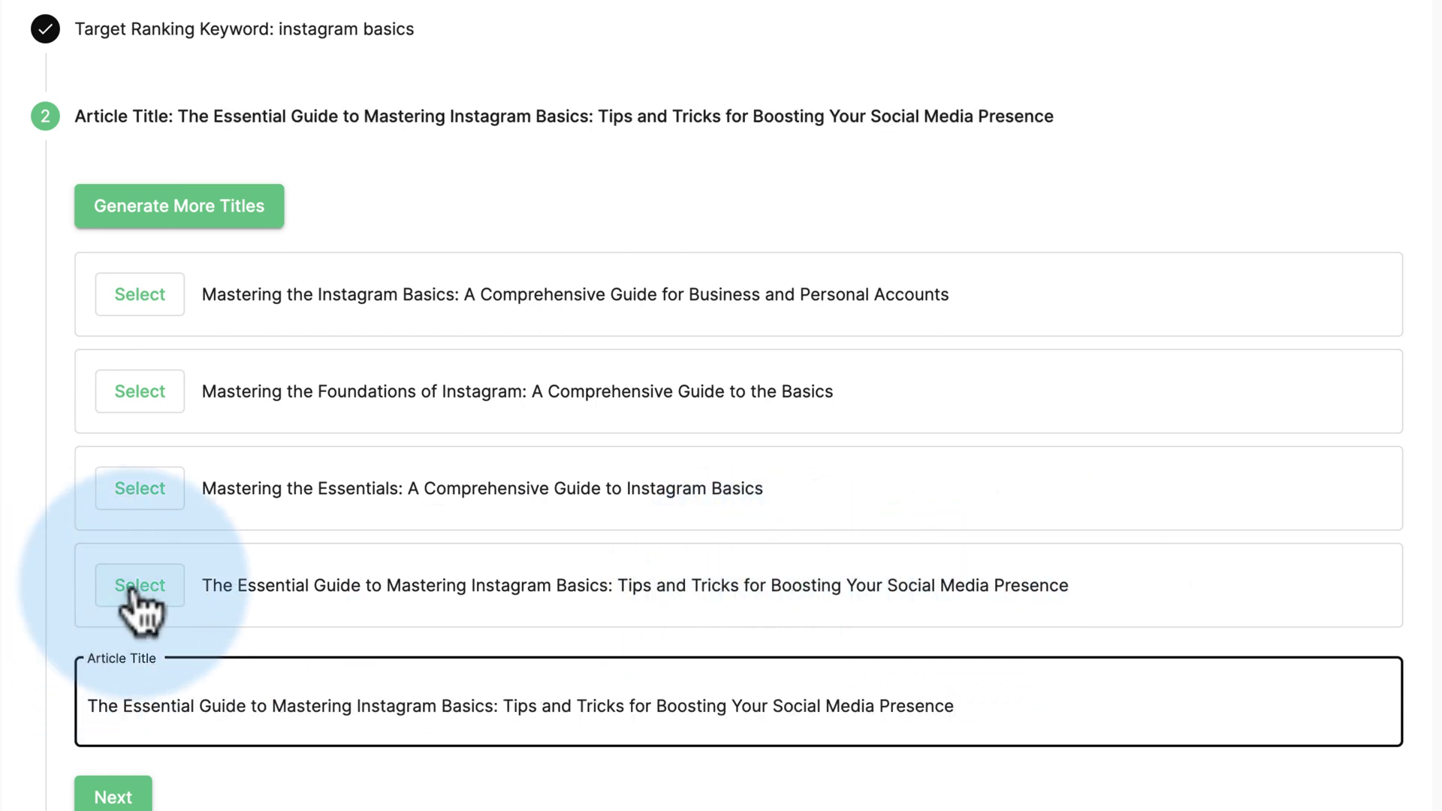
Recheck the article title field, keep the chosen title and generate introduction suggestions.
left_click_drag(98, 706, 1322, 751)
key("Return")
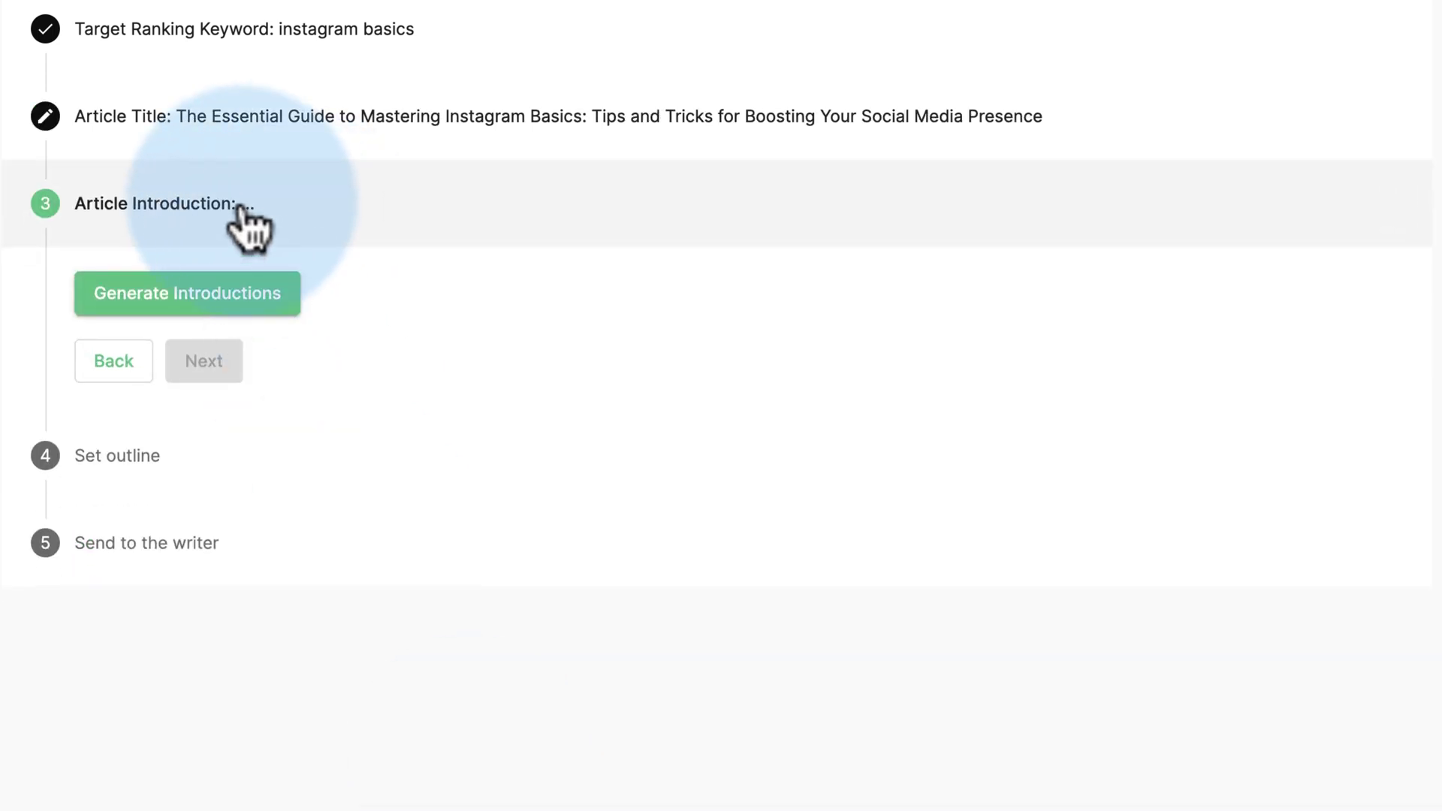
left_click(219, 135)
left_click(118, 724)
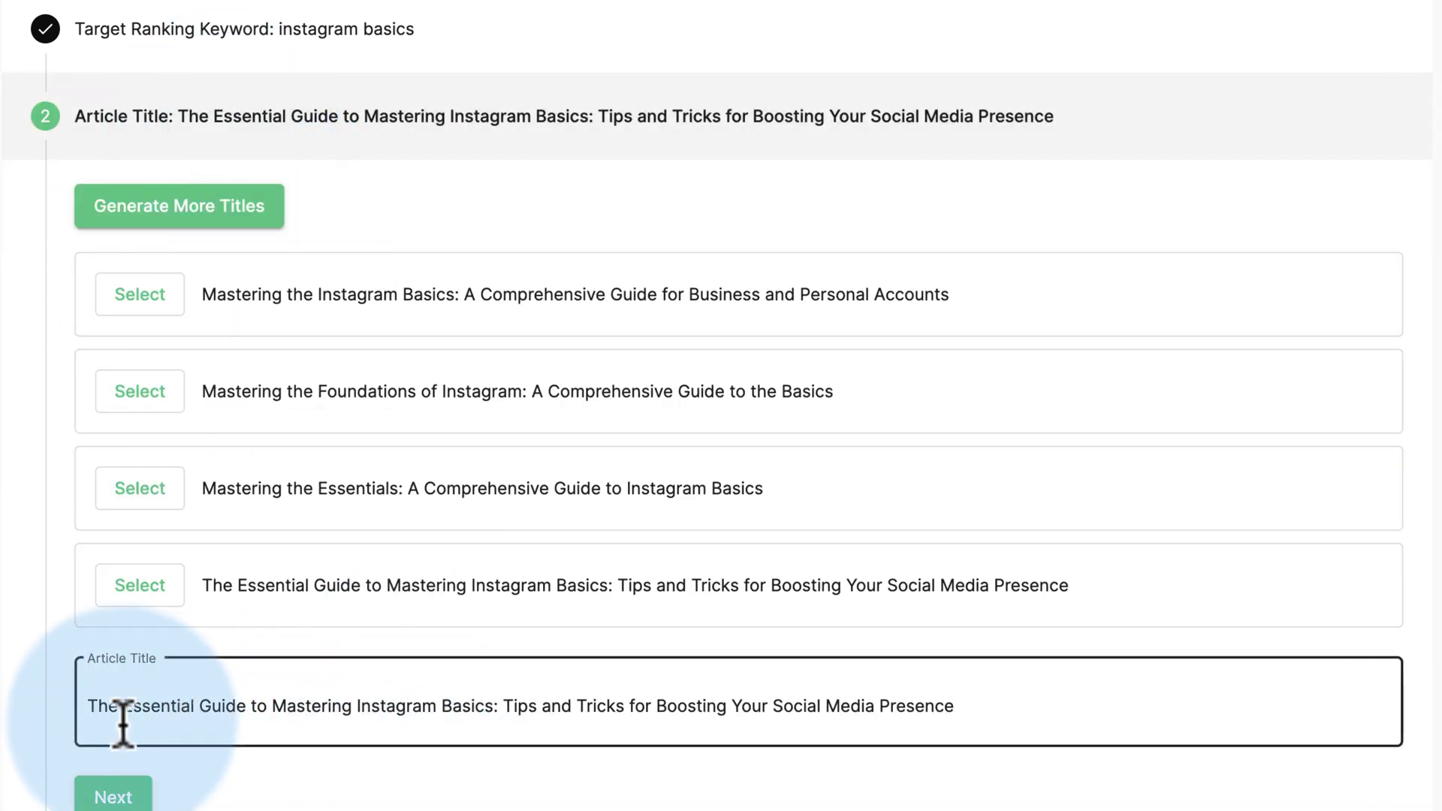
left_click_drag(101, 710, 955, 711)
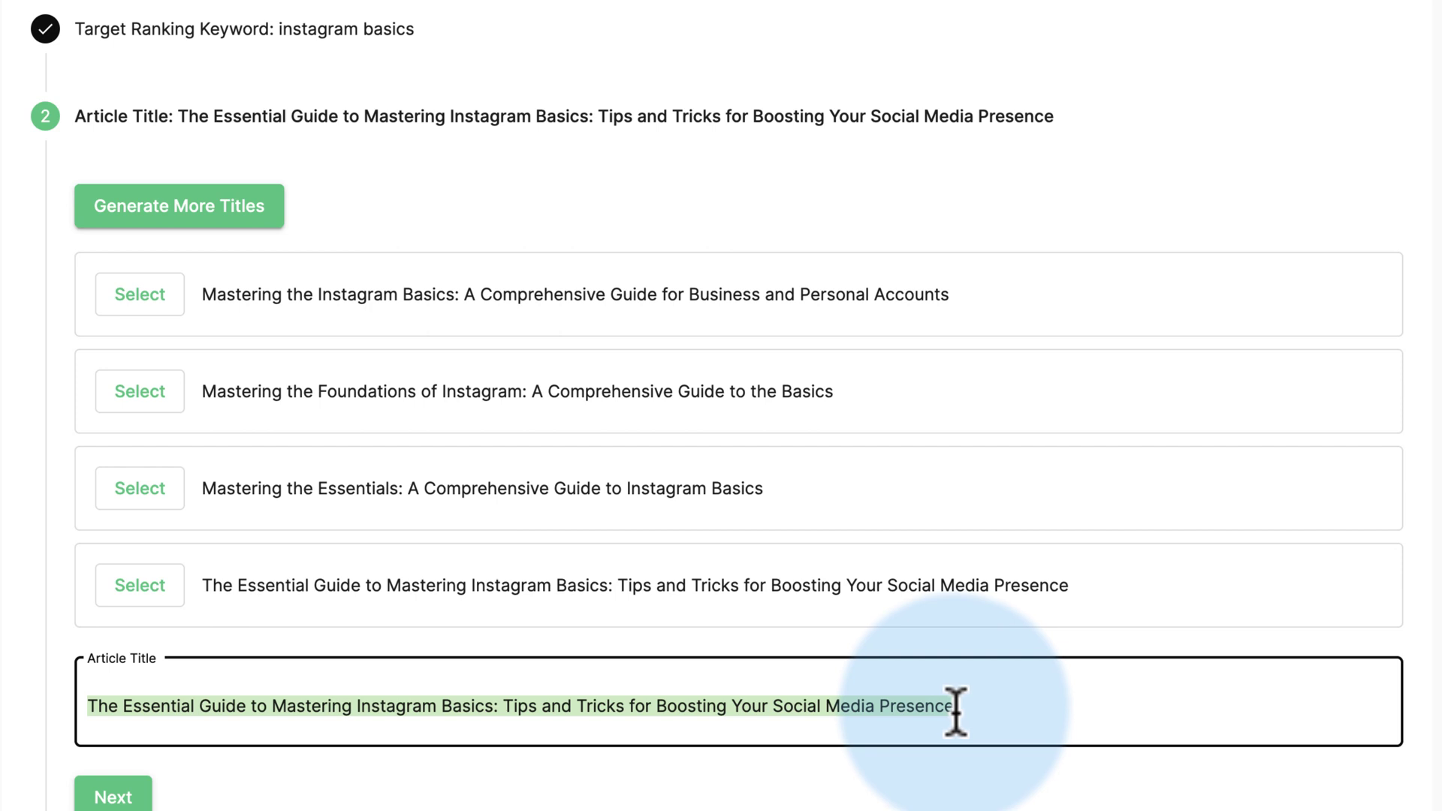
left_click(955, 711)
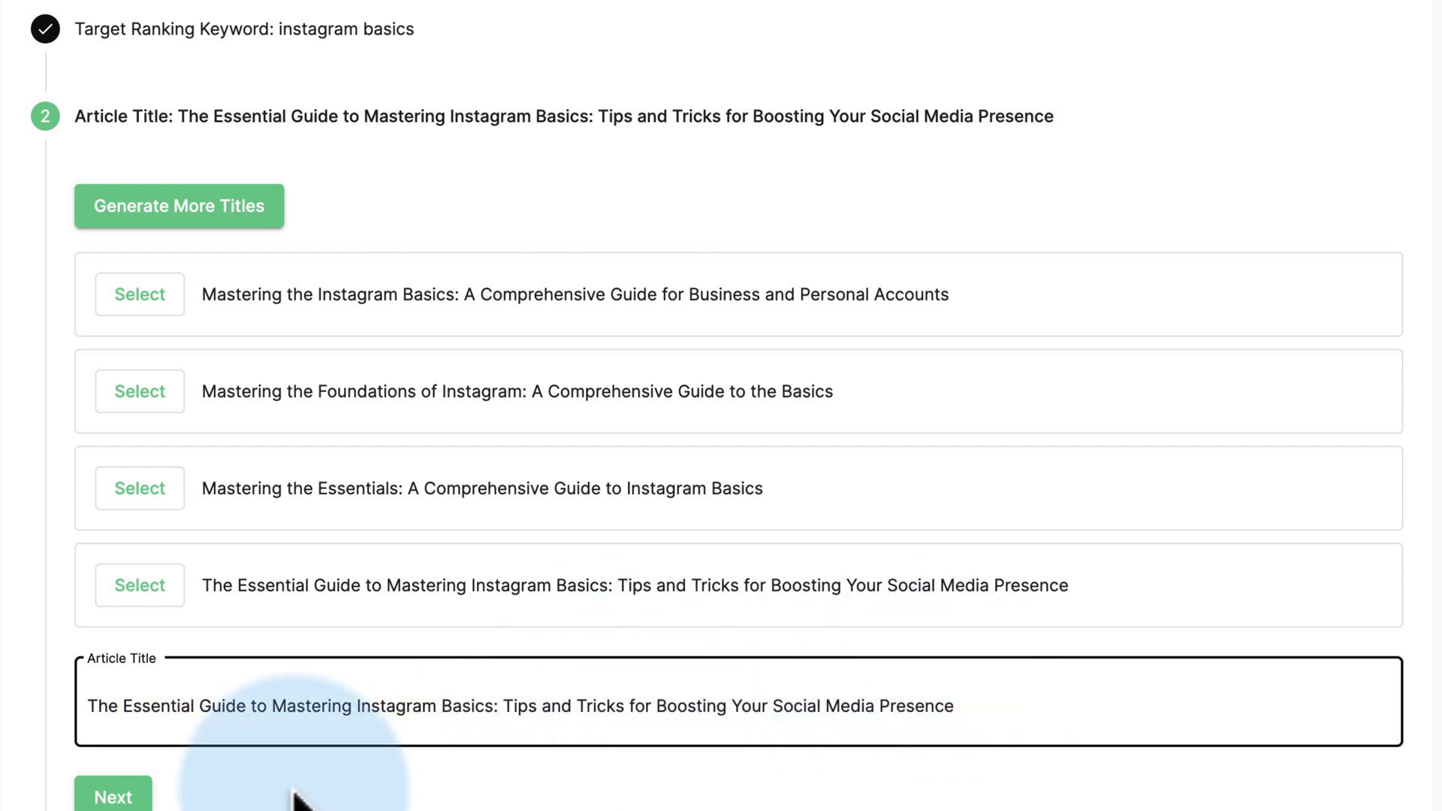
left_click(119, 796)
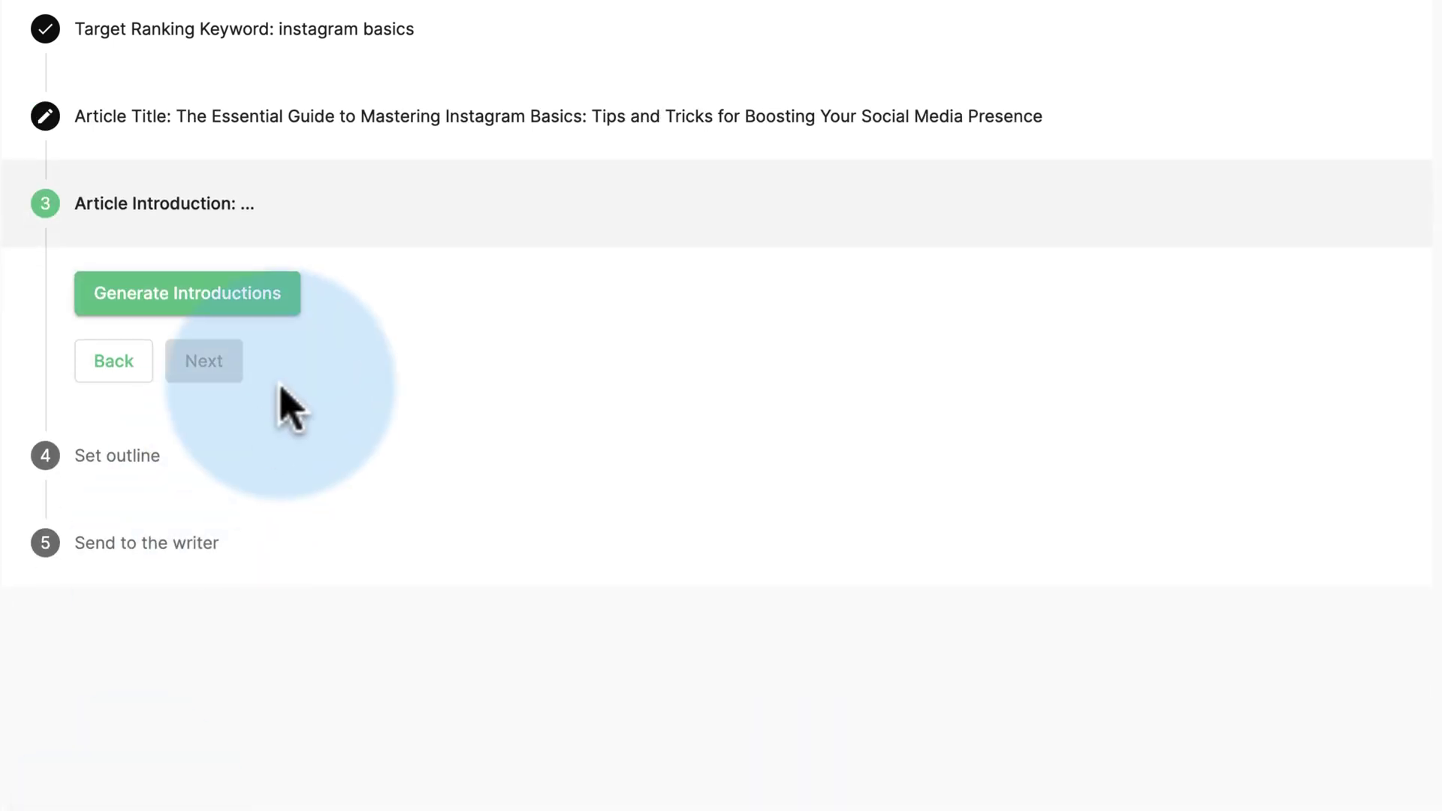
left_click(135, 309)
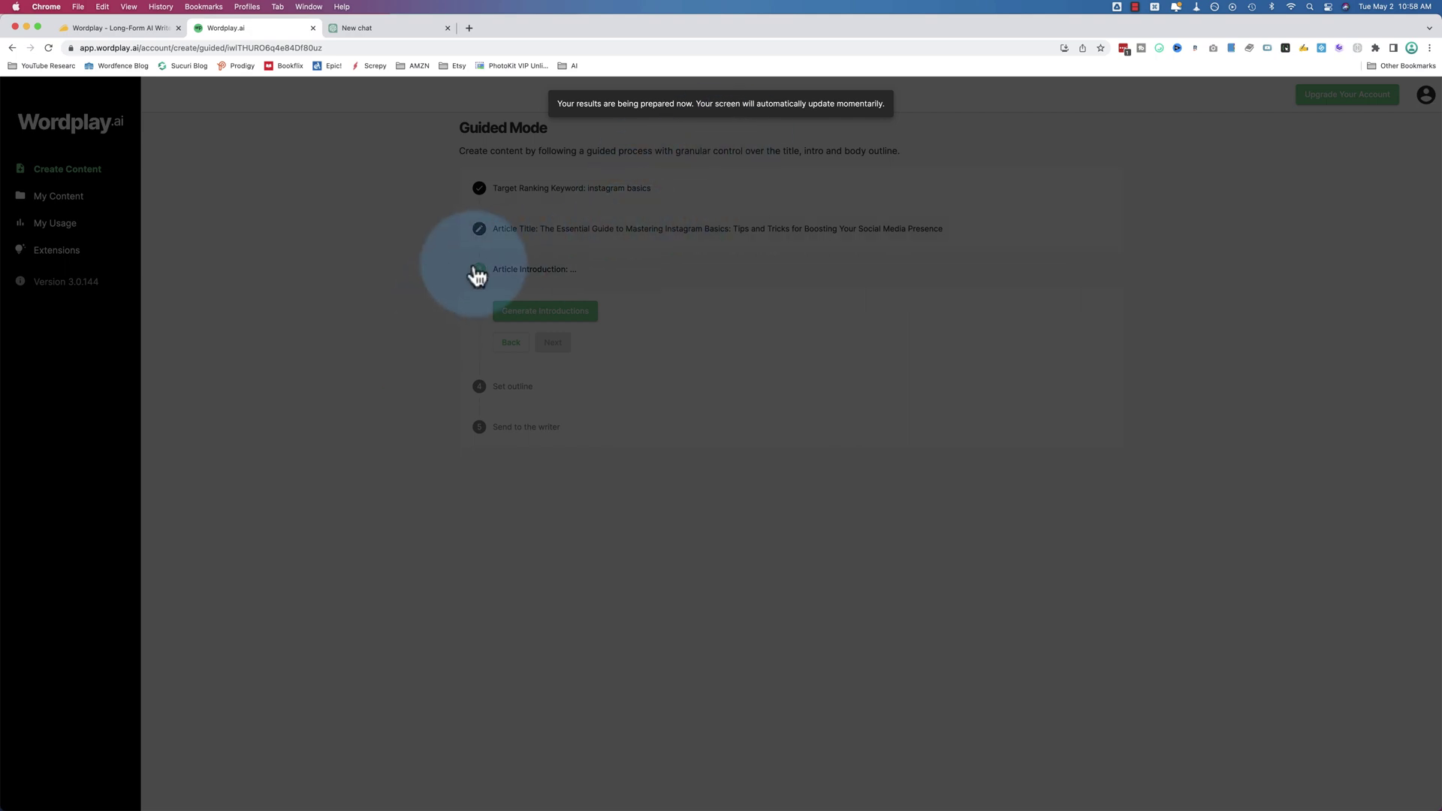
Switch to ChatGPT and enter 'please write a thorough blog post on the topic "Want to grow on Instagram? Here are Instagram basics for total beginners"'.
left_click(390, 28)
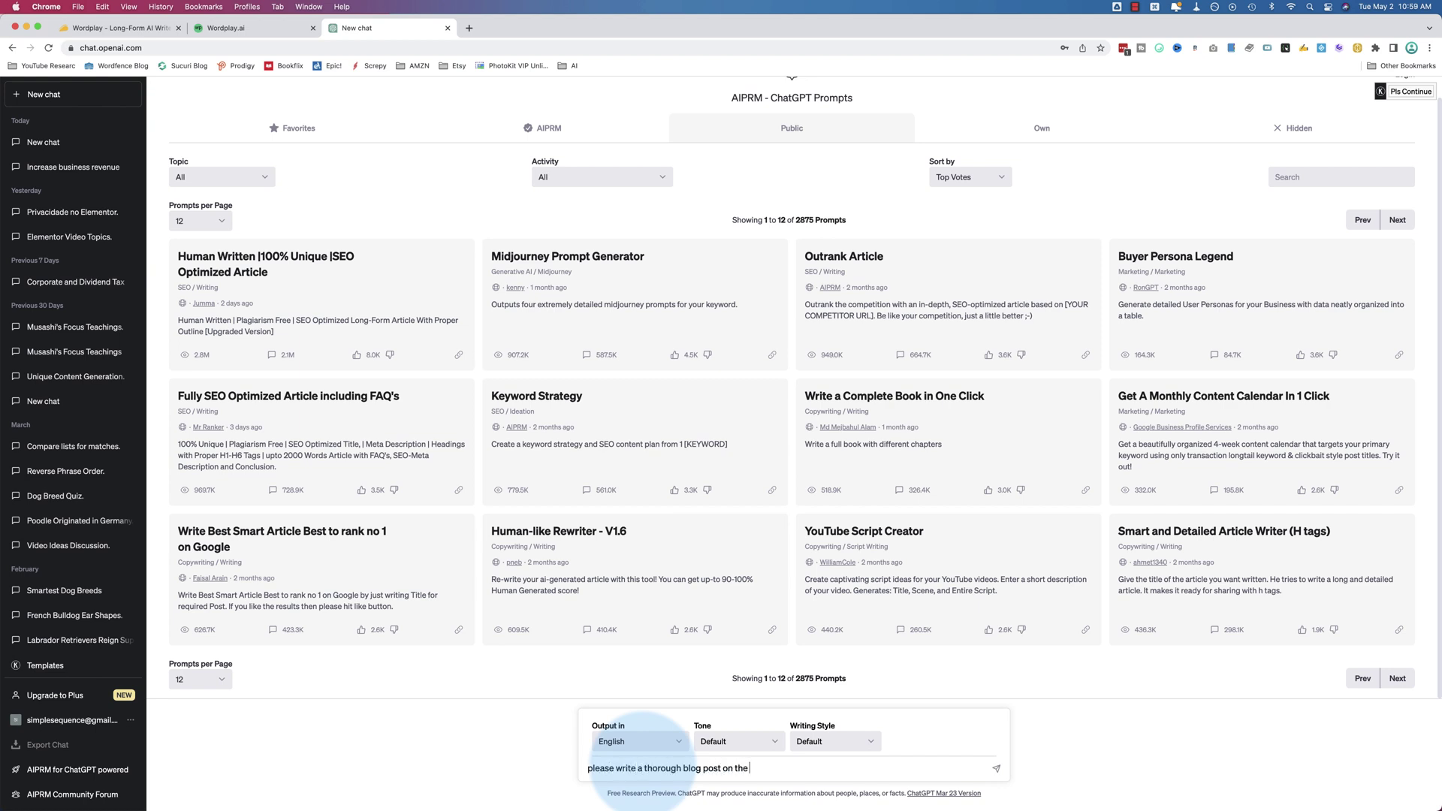
type("\"Want to grow on Instagram? Here are Instagram basics for total beginners\"")
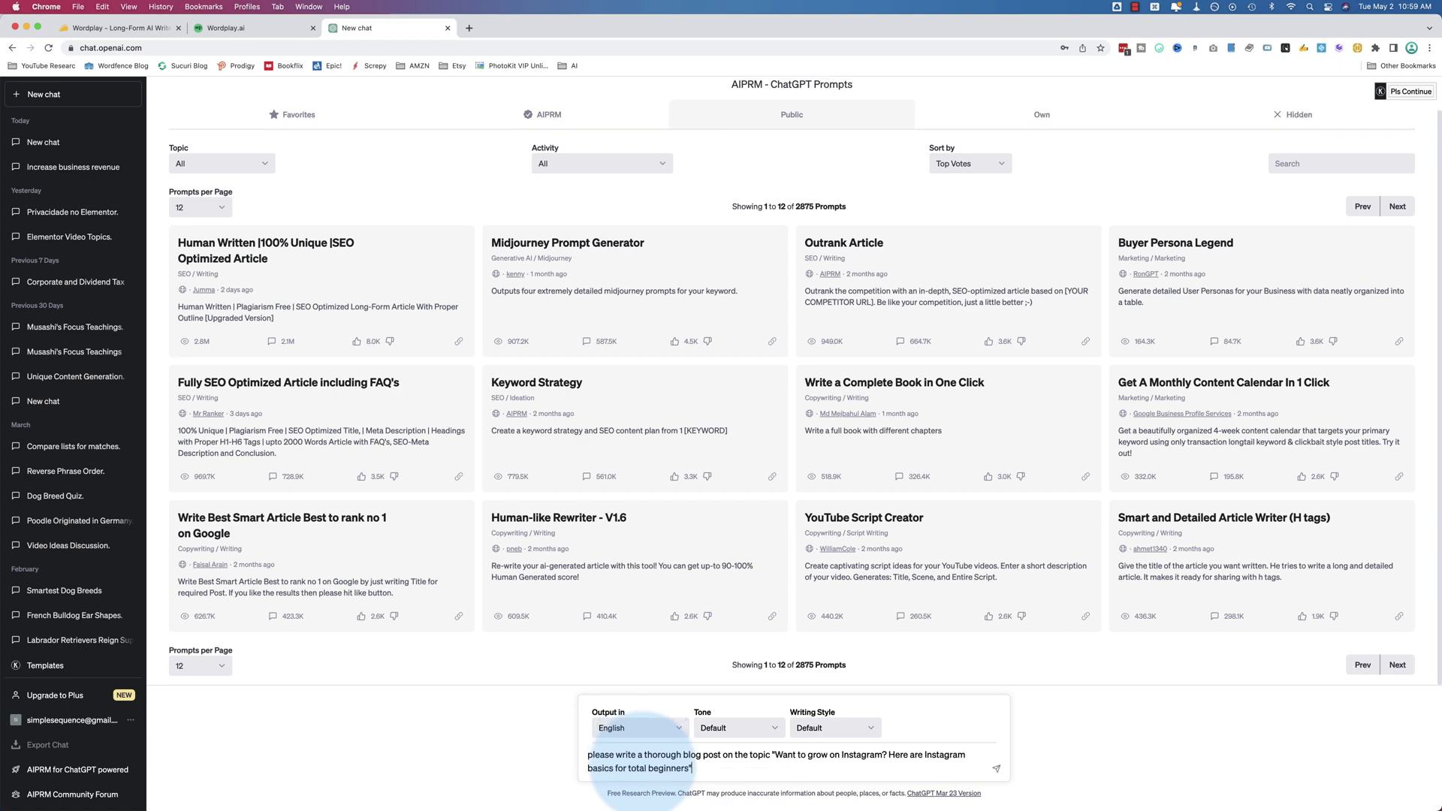
Switch back to Wordplay, reopen the title stage and copy the full article title.
left_click(239, 28)
left_click(545, 229)
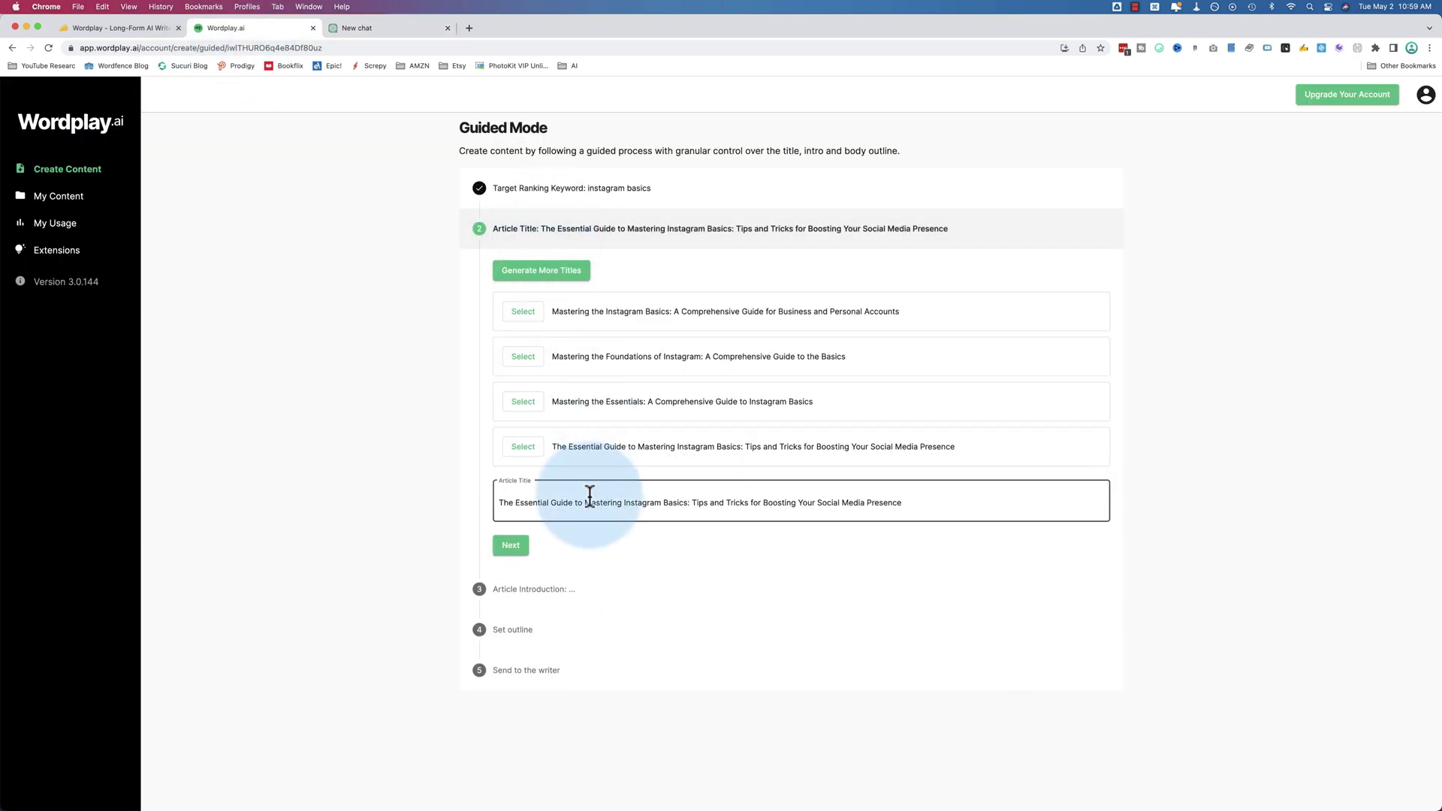
triple_click(589, 496)
key("super+c")
Replace the topic in the ChatGPT prompt with the copied article title and submit the prompt.
left_click(377, 29)
left_click(778, 758)
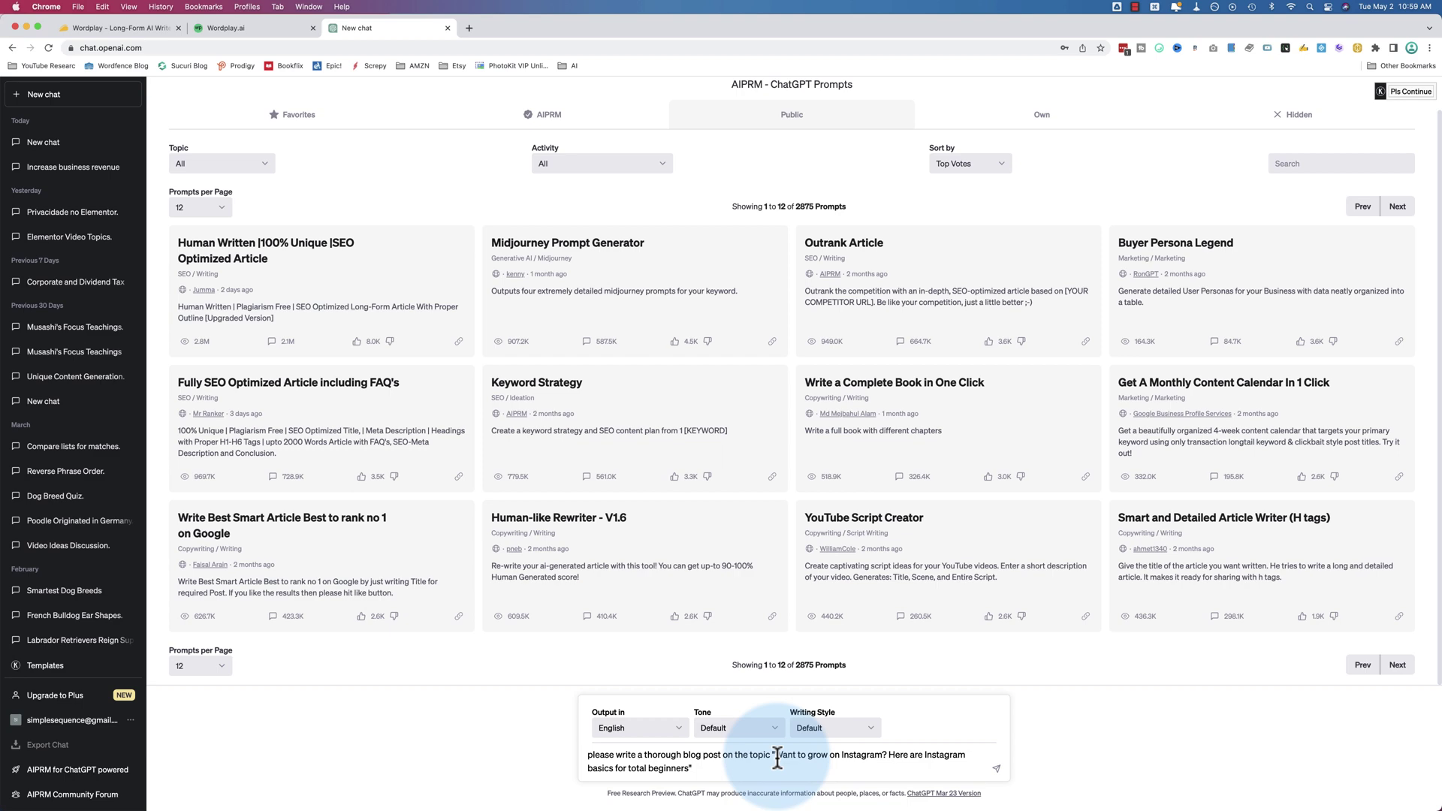
left_click_drag(778, 758, 690, 766)
key("super+v")
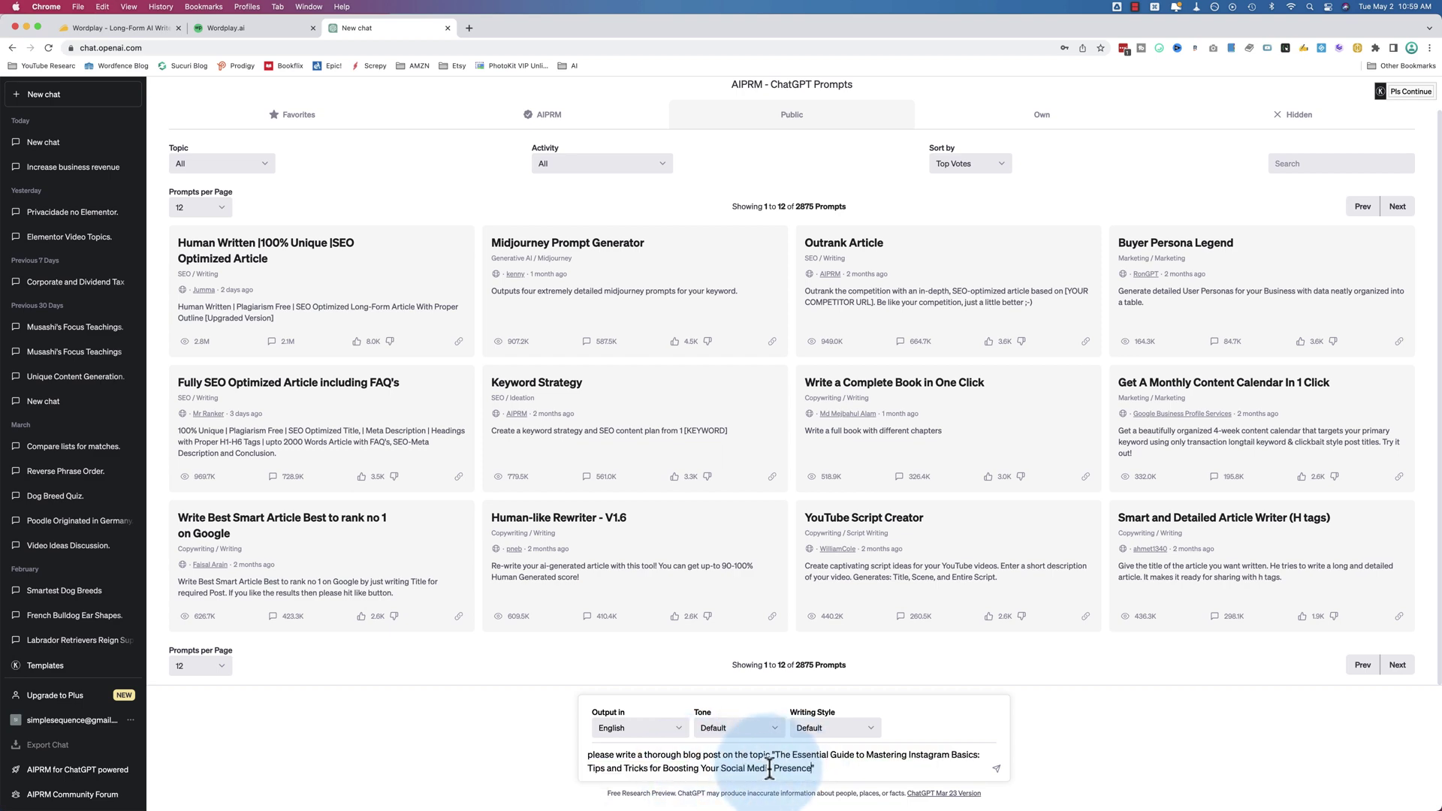
key("Return")
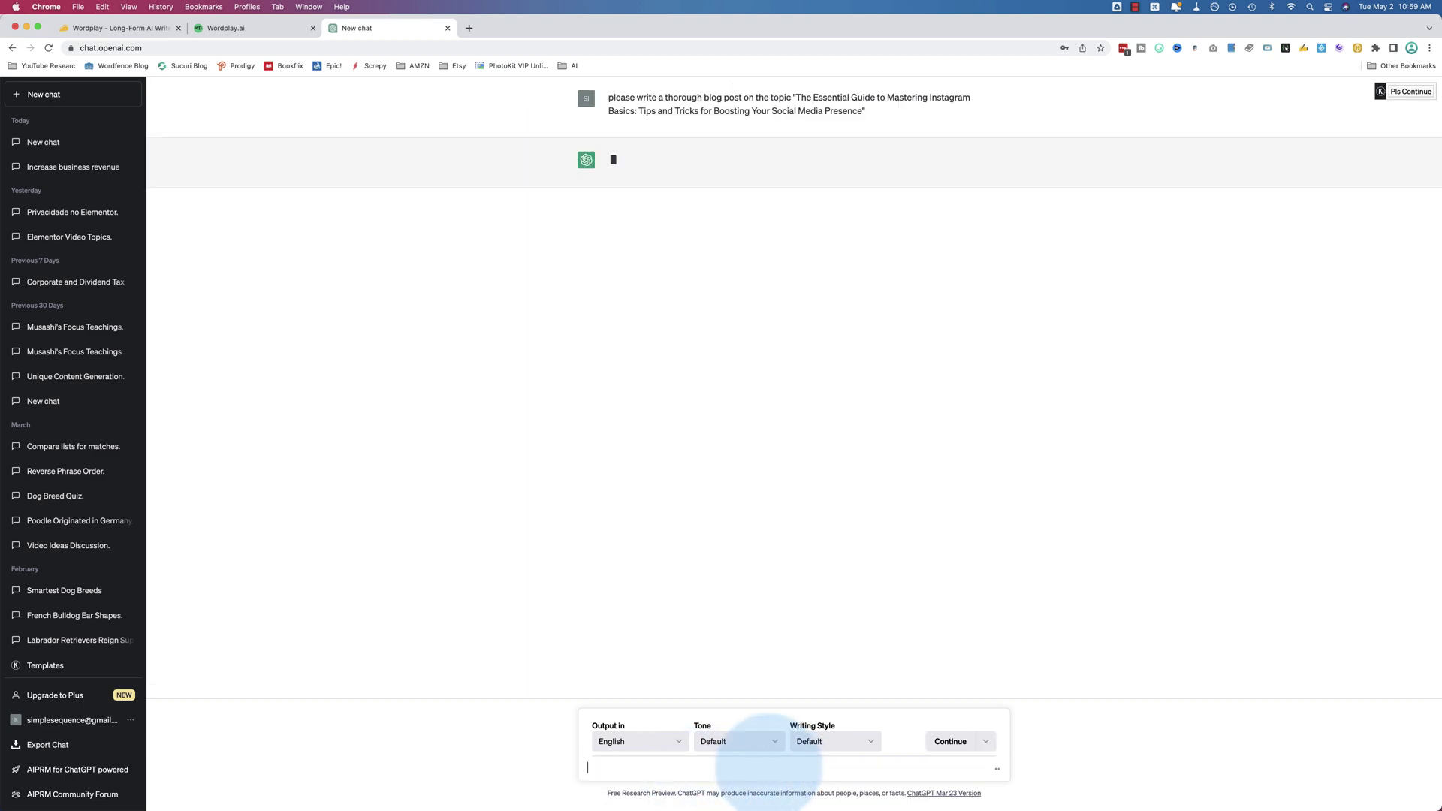
Return to Wordplay, use the first suggested introduction, which mentions over 1 billion active users, and continue to the outline stage.
left_click(270, 29)
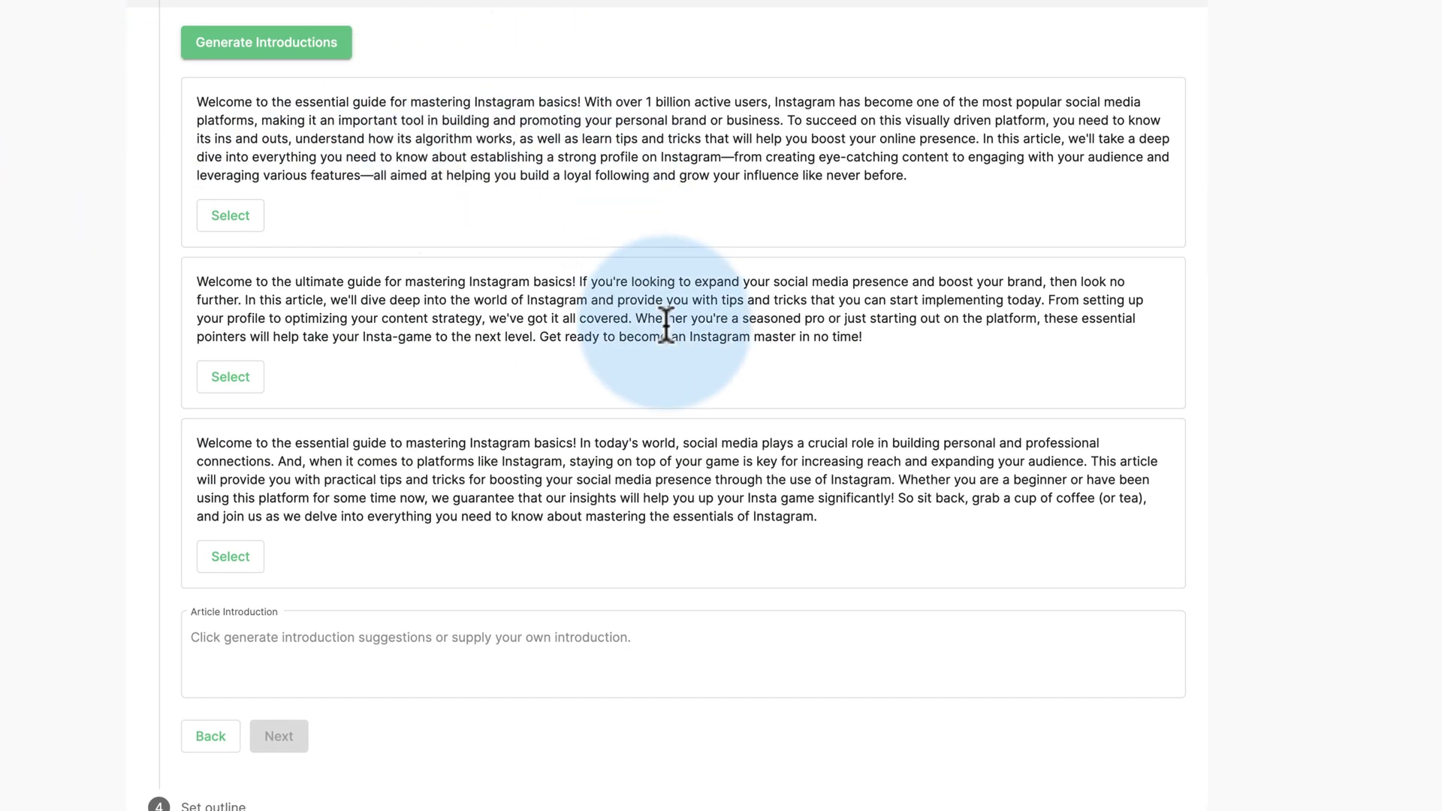
left_click(233, 221)
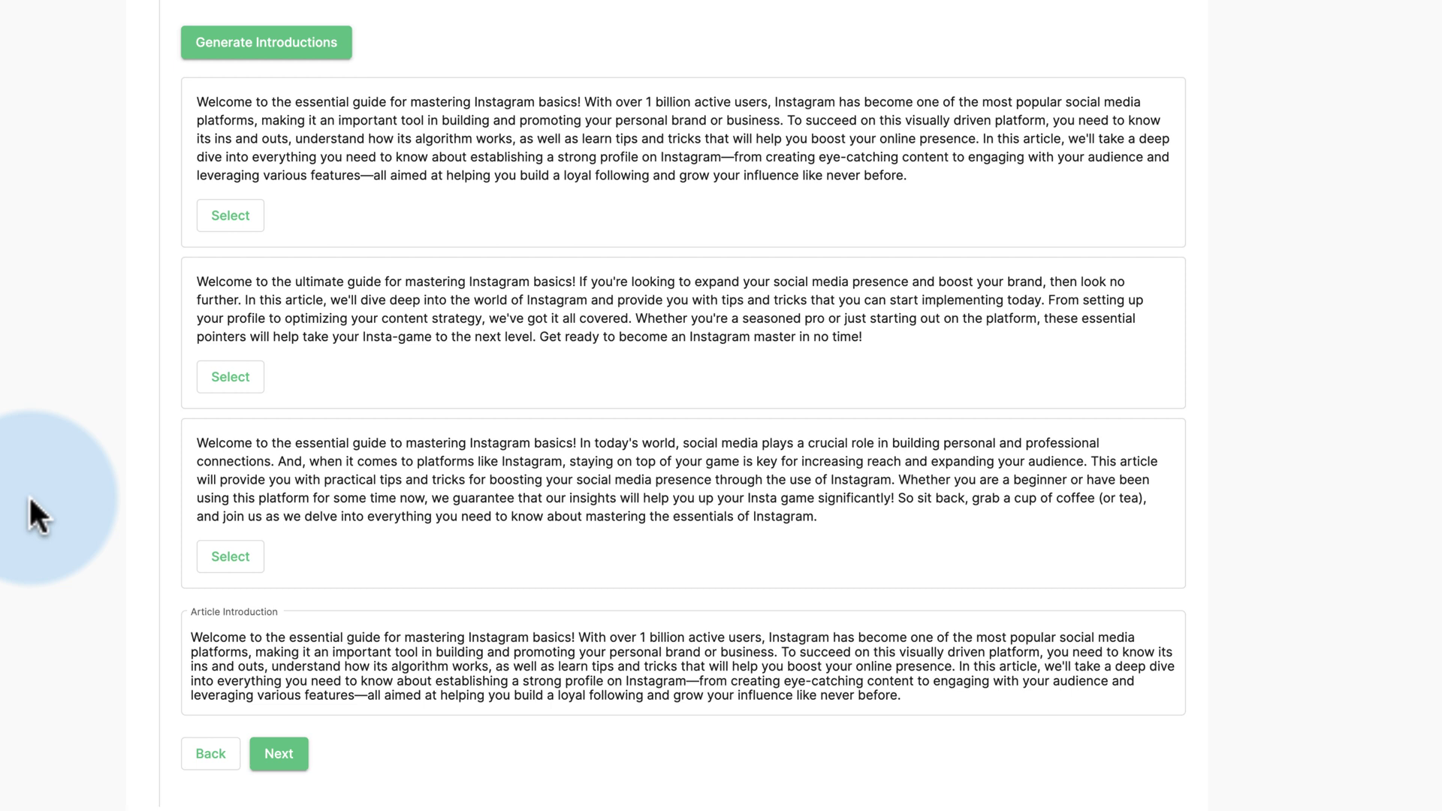
left_click(317, 626)
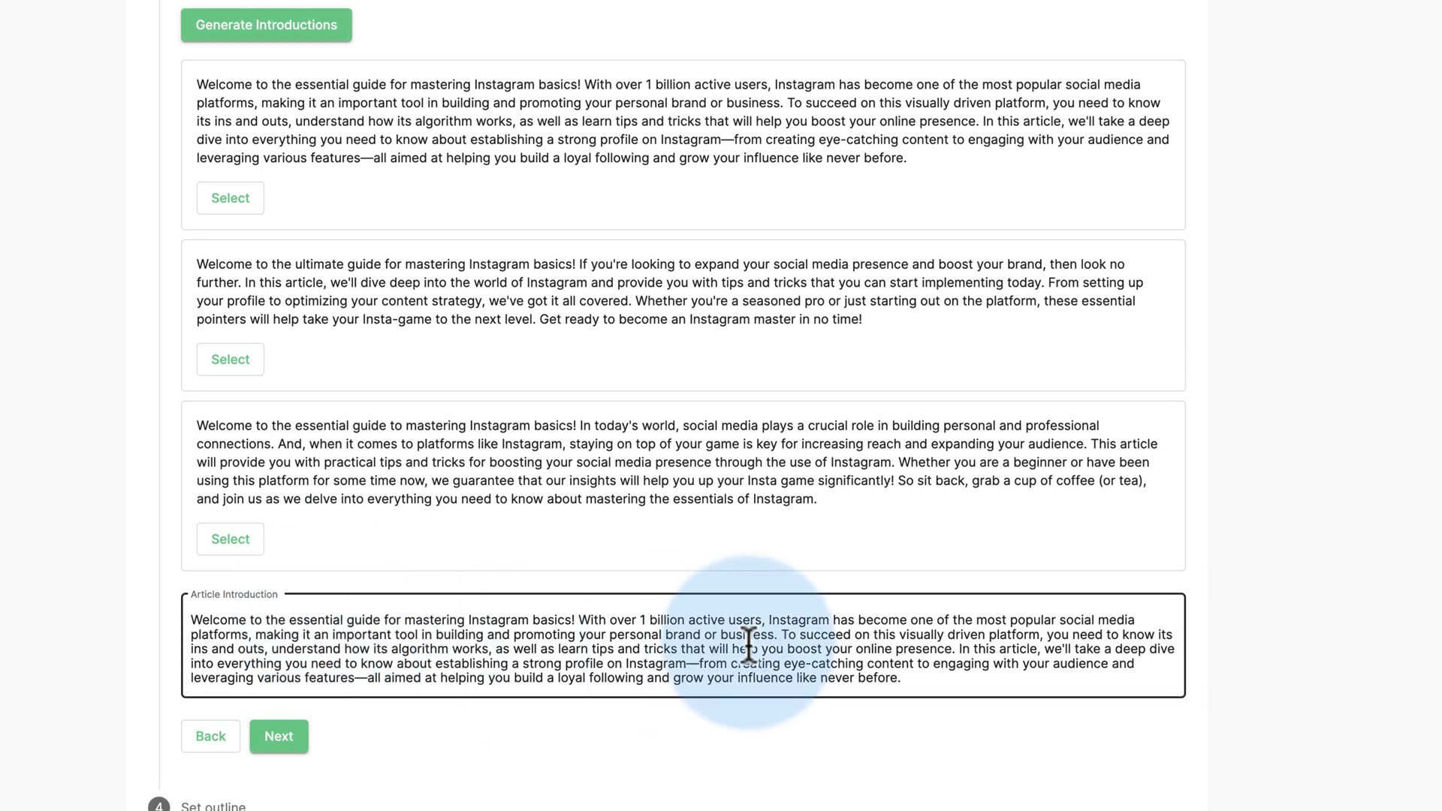
left_click(283, 737)
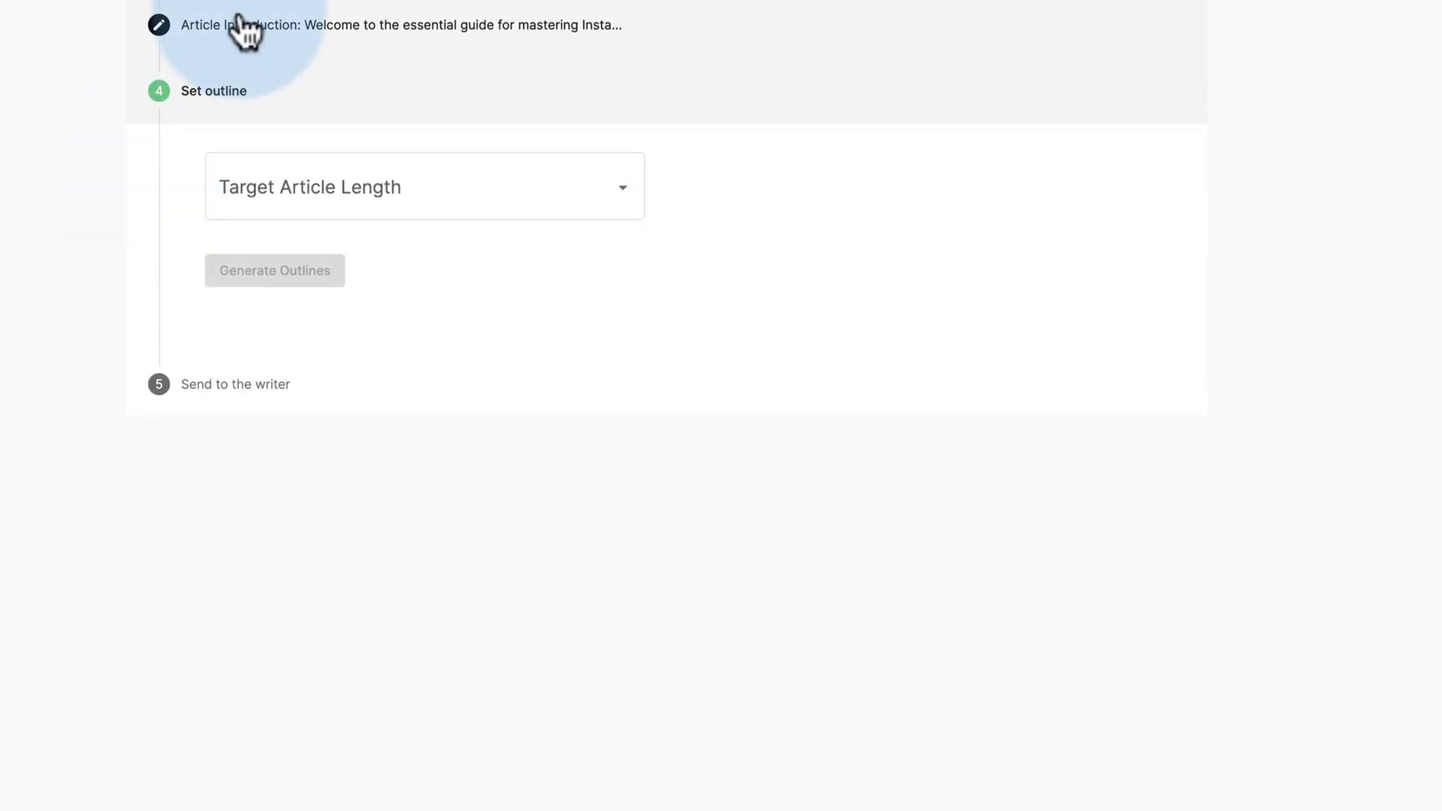
Reopen the introduction stage, review the suggested introductions and return to the outline stage.
left_click(242, 32)
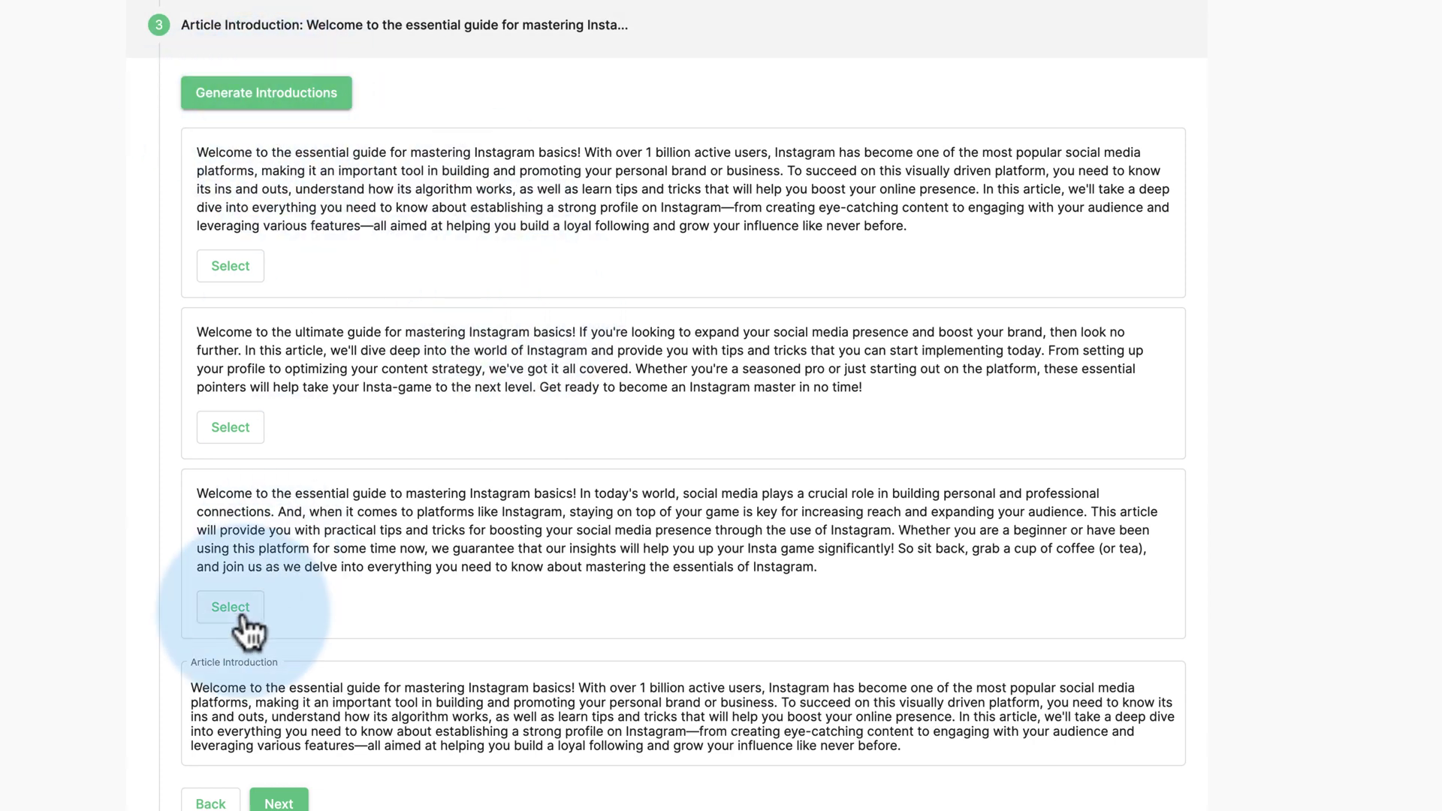
scroll(256, 676, "down", 1)
left_click(276, 737)
Set the target article length to ~2,500 Words and generate outlines.
left_click(430, 190)
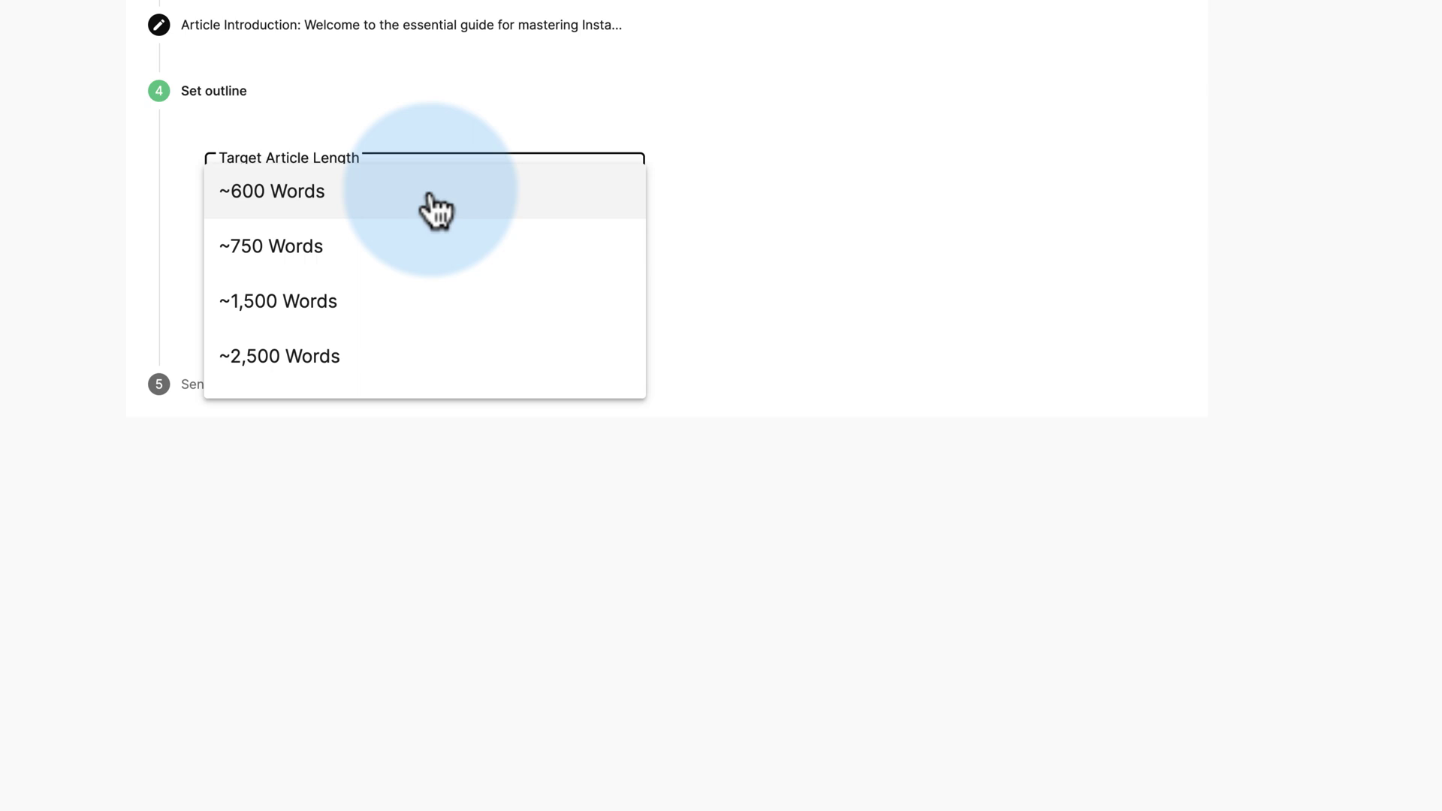
left_click(295, 367)
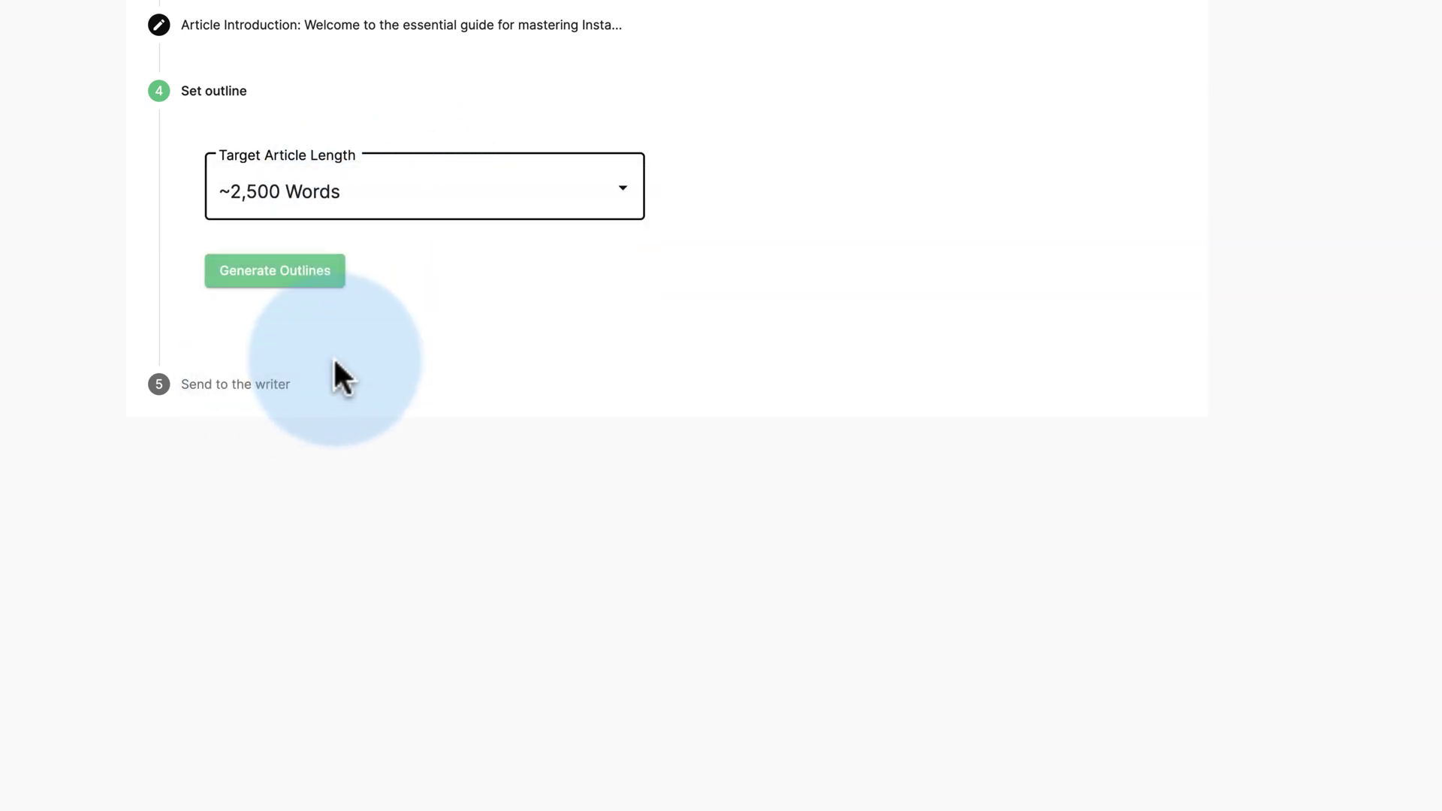
left_click(270, 279)
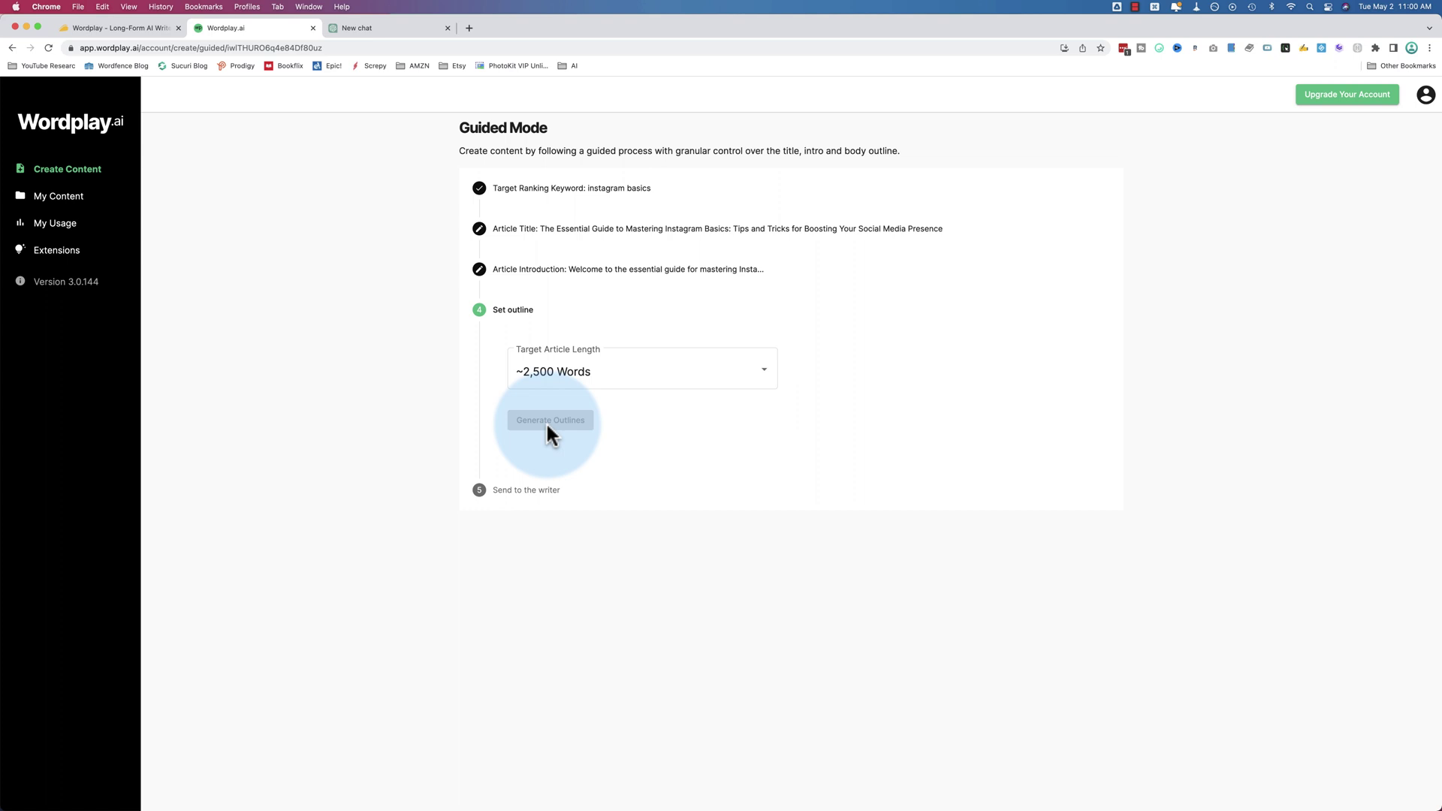
Revisit the article title stage, review its suggestions and title field, and move on to the introduction stage.
left_click(531, 233)
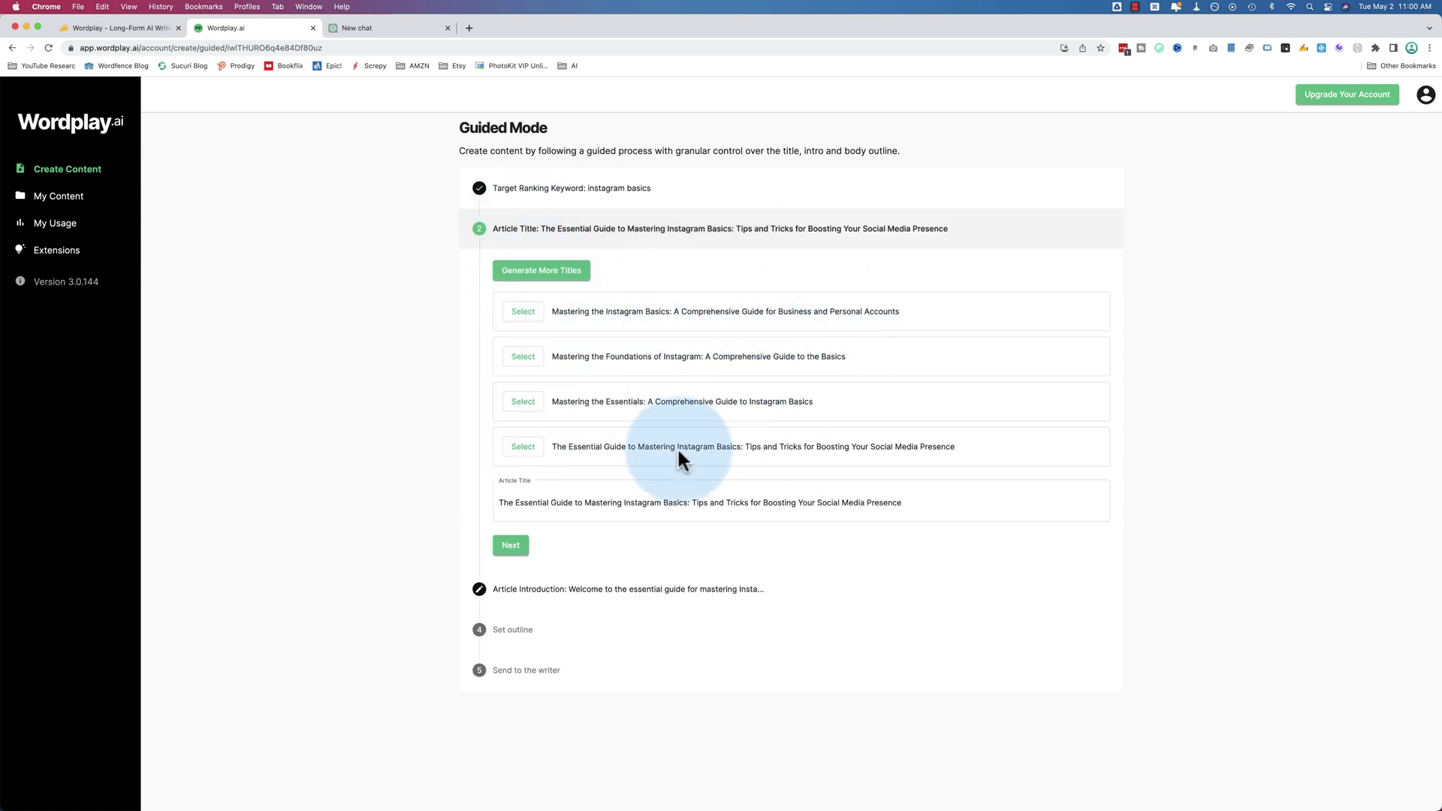
left_click(628, 498)
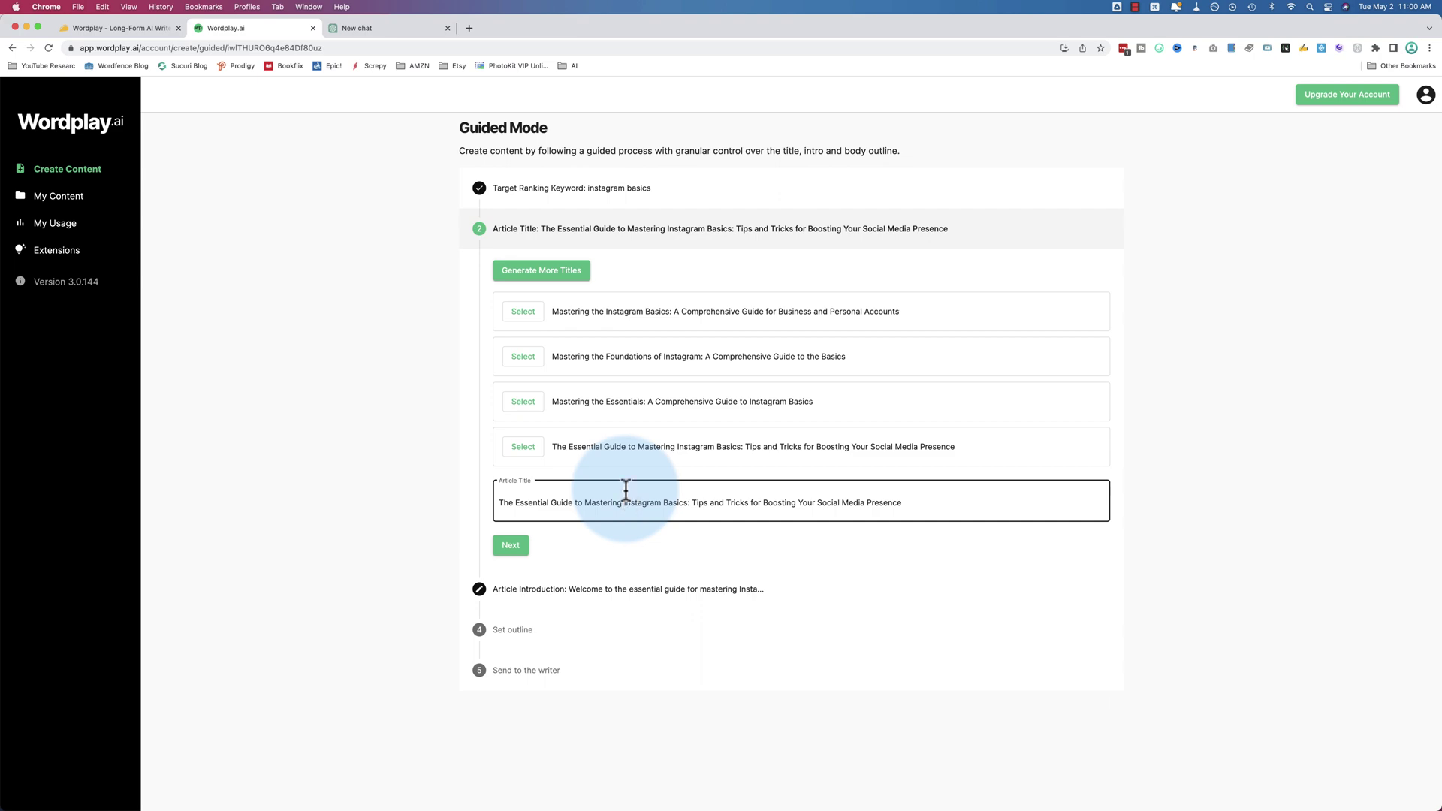
left_click(611, 308)
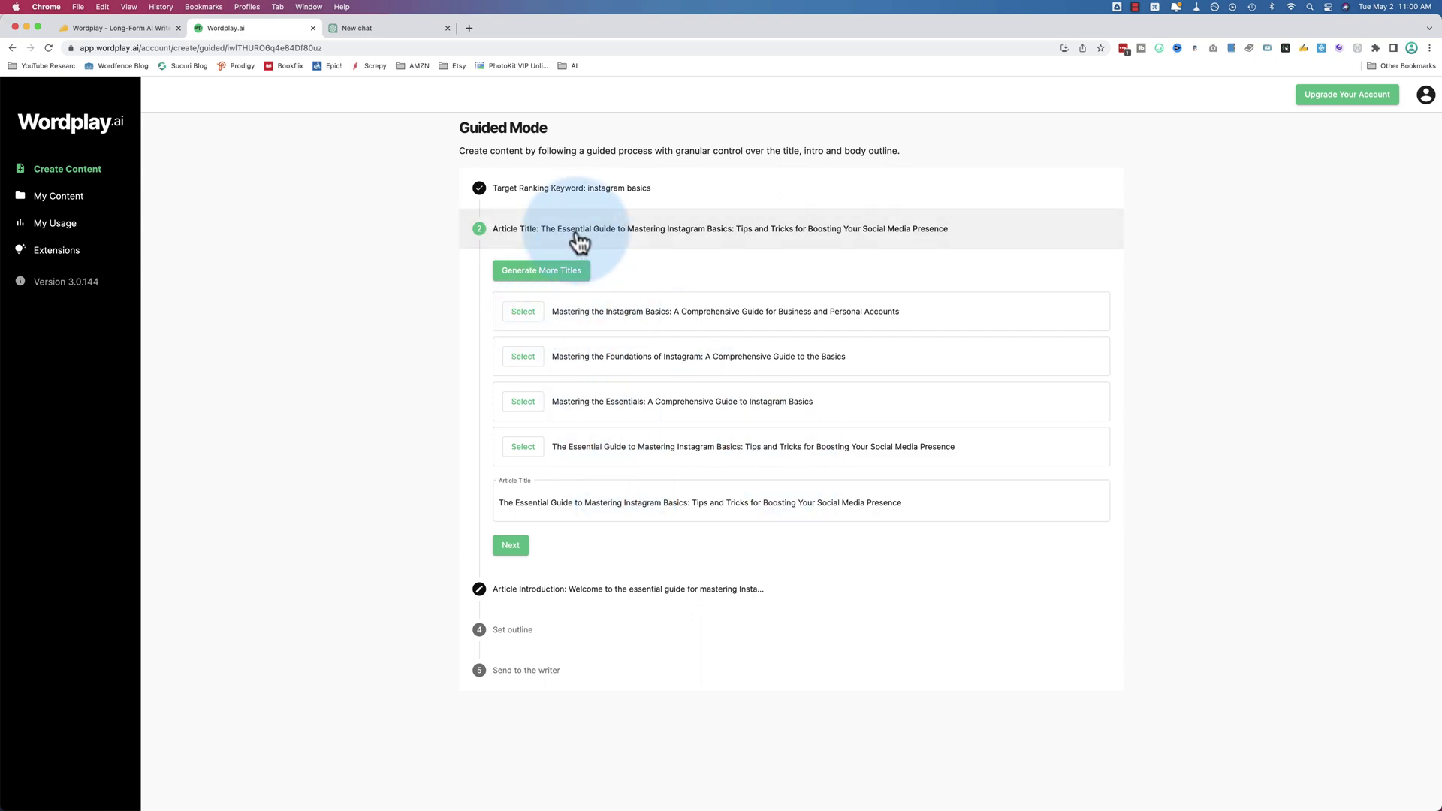
left_click(559, 590)
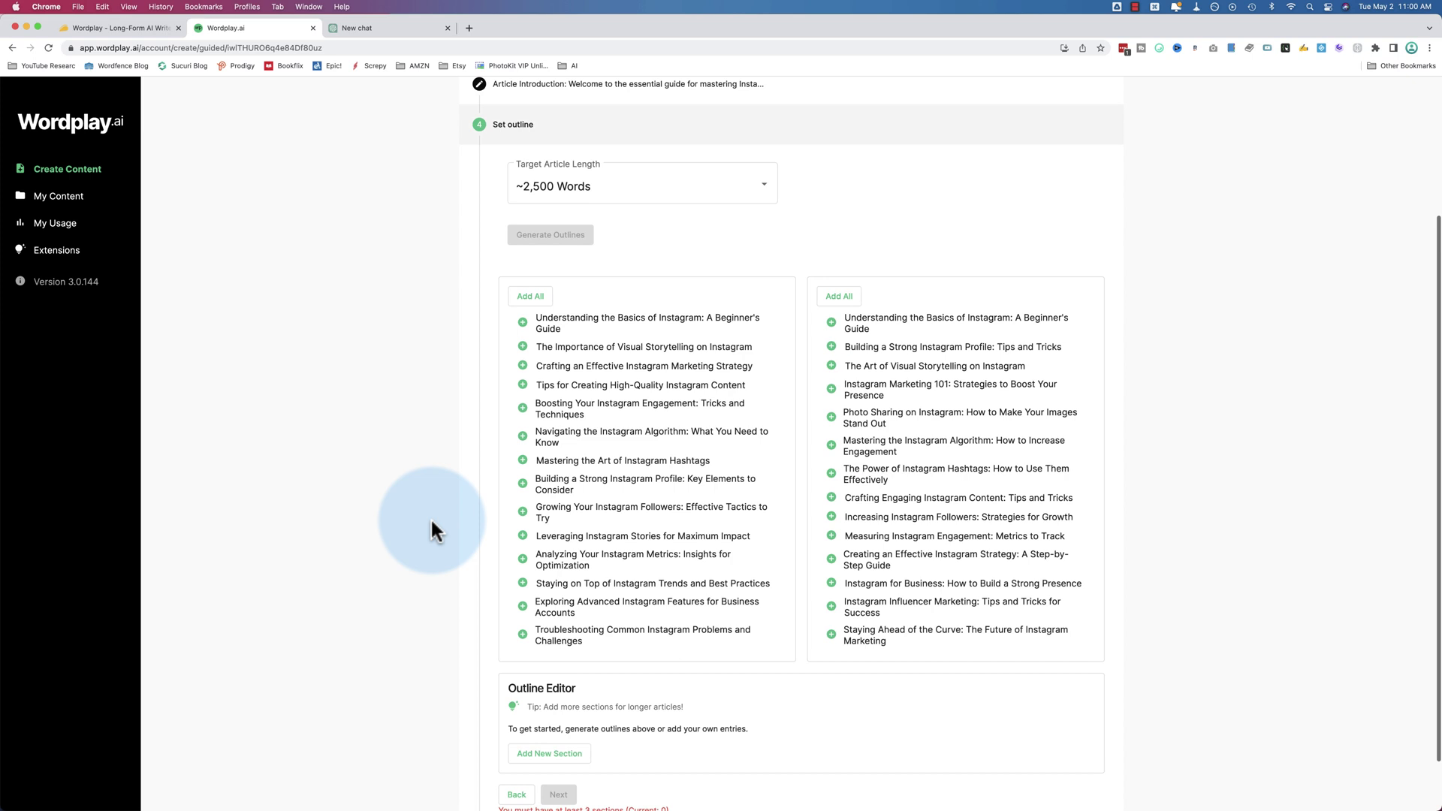
Add all sections of the first suggested outline, ending with "Troubleshooting Common Instagram Problems and Challenges", to the Outline Editor.
scroll(432, 522, "down", 2)
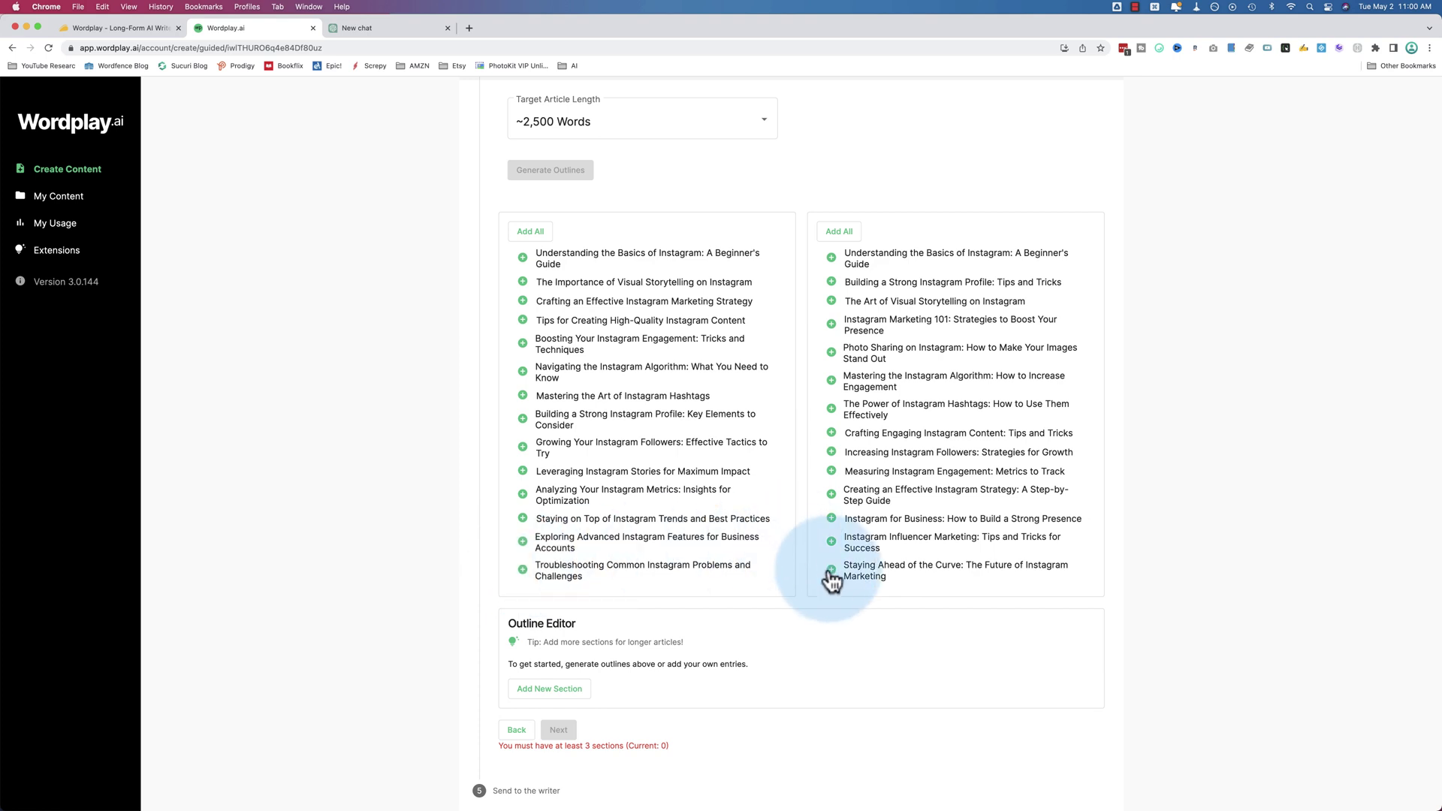
left_click(539, 239)
scroll(444, 450, "down", 5)
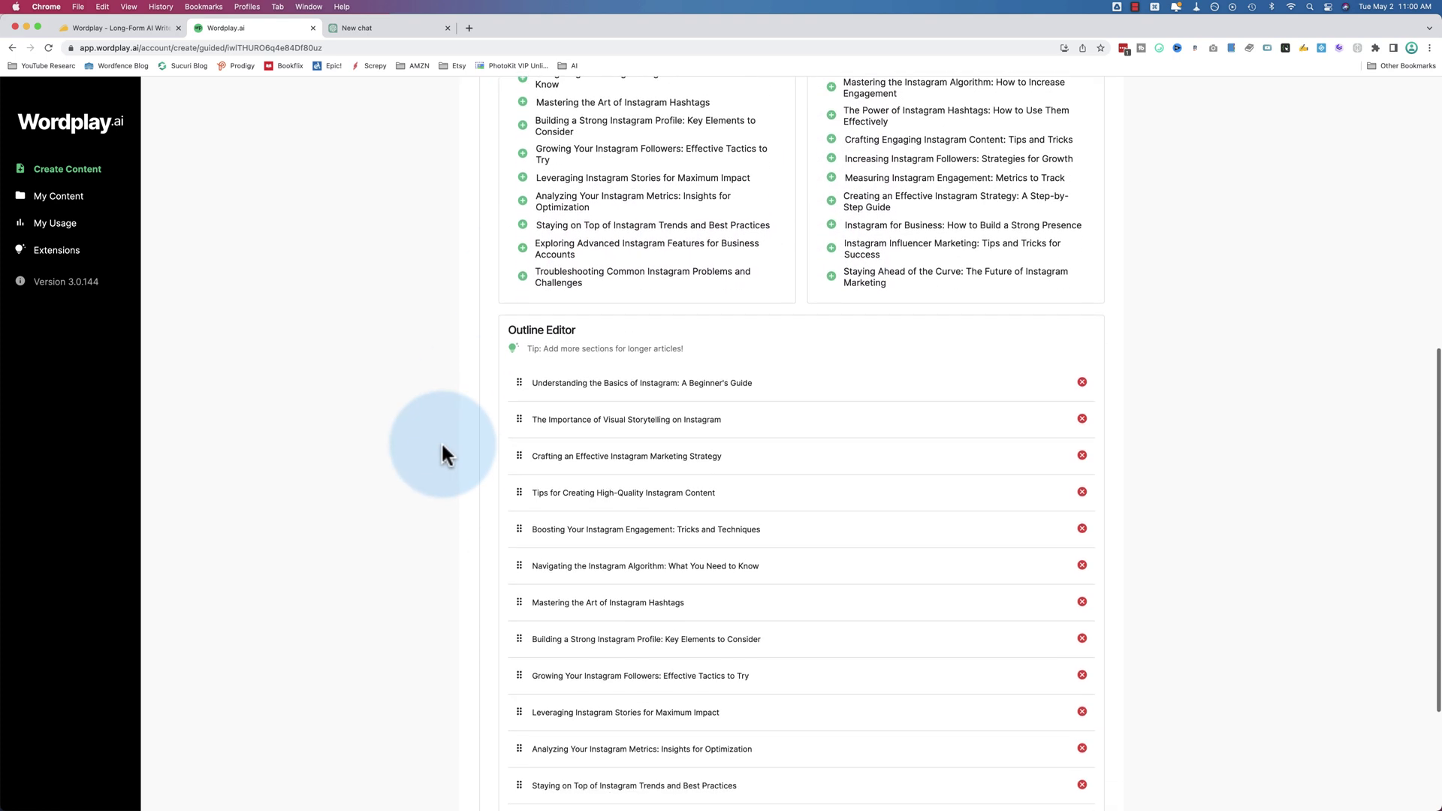
Examine the Outline Editor's tip about longer articles and the list of added sections.
left_click_drag(546, 343, 734, 344)
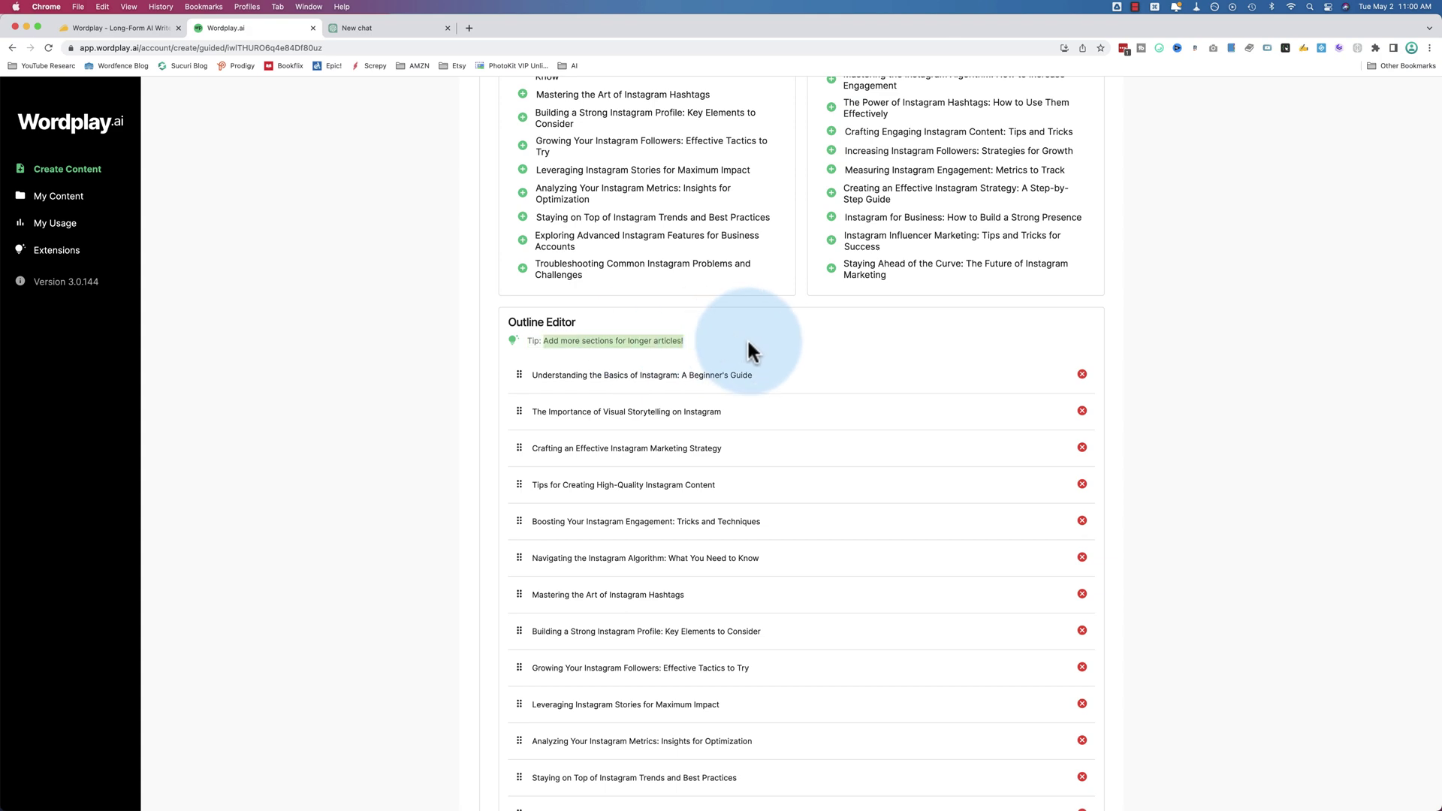
scroll(747, 341, "down", 2)
scroll(765, 345, "down", 1)
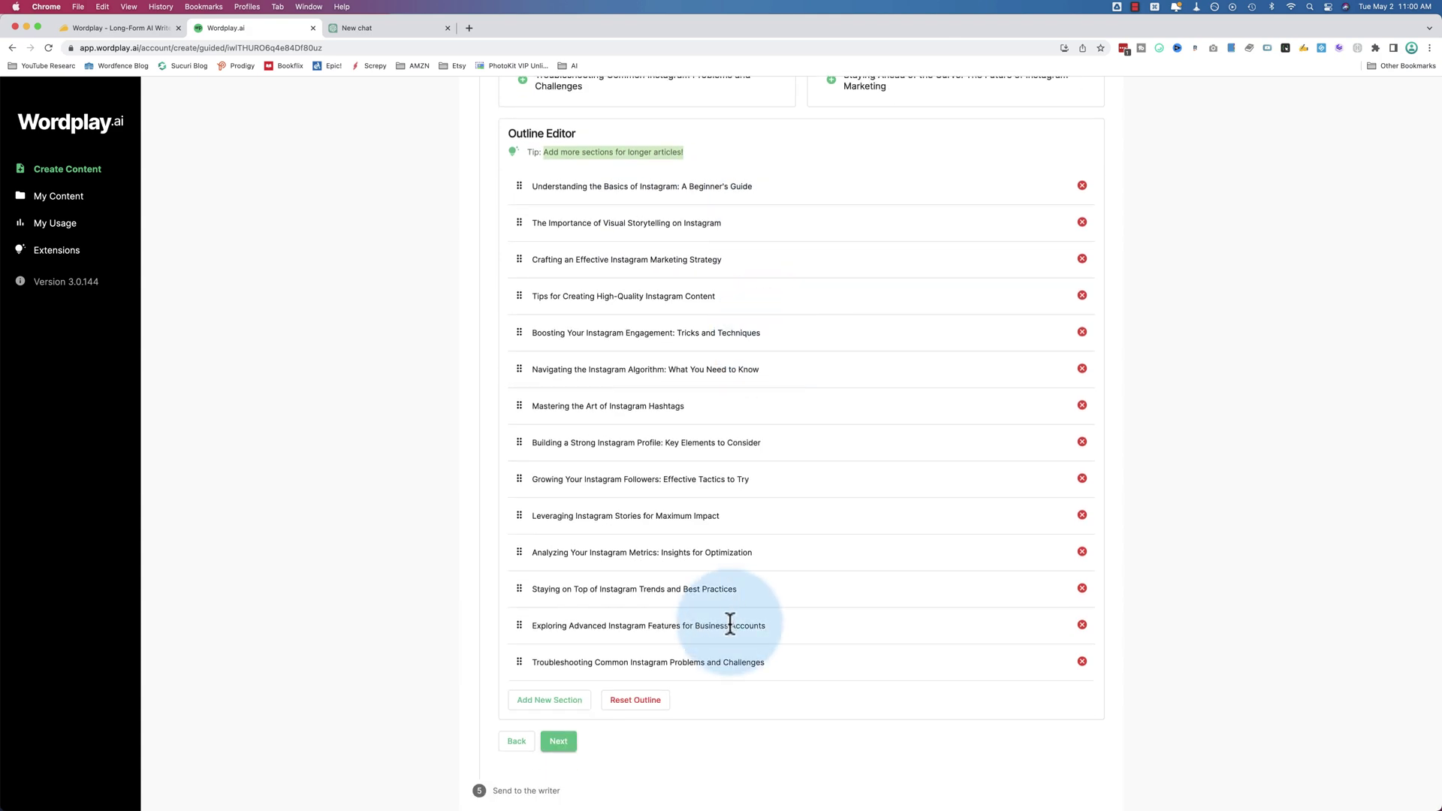
scroll(730, 625, "up", 6)
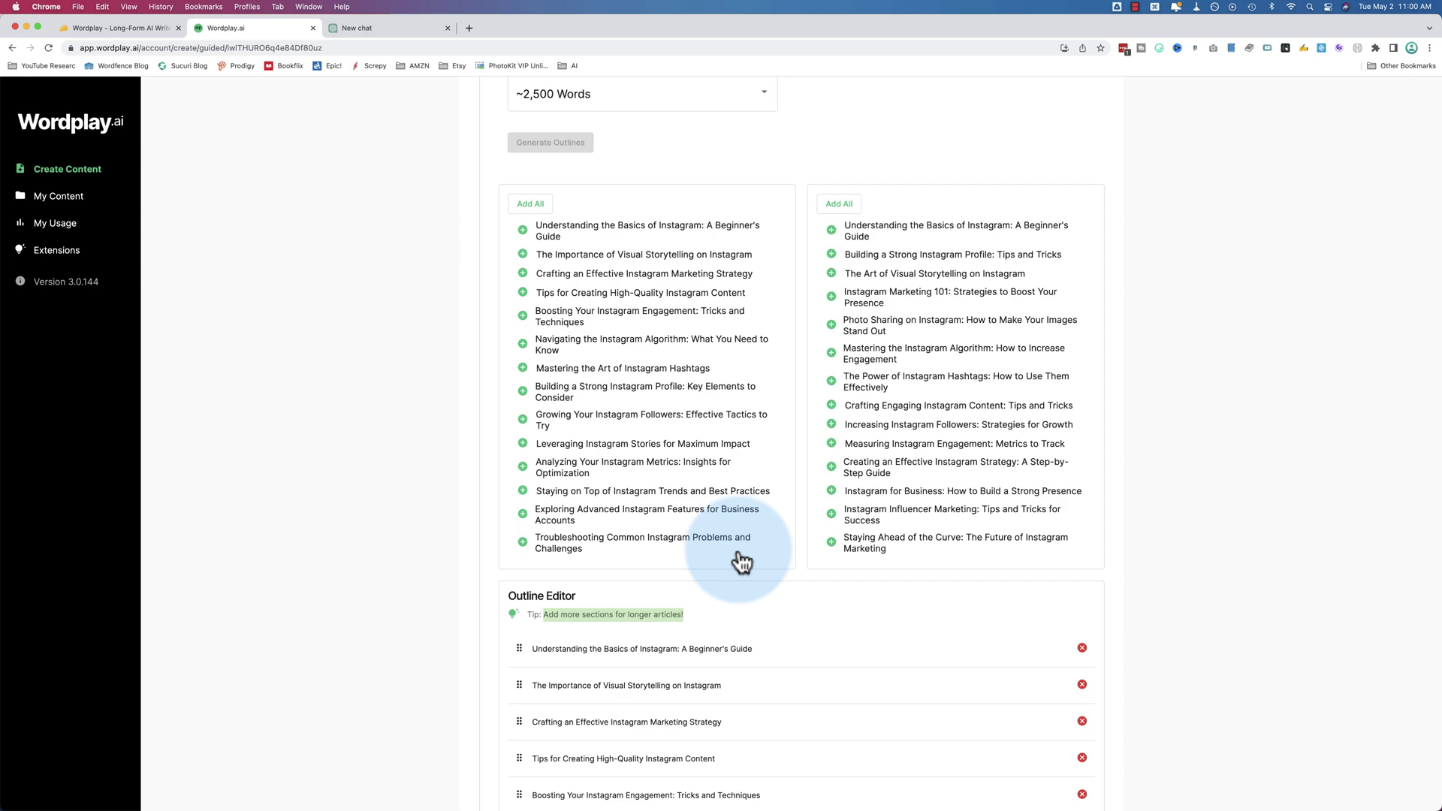
Add all sections of the second suggested outline to the Outline Editor and look through the combined list.
scroll(740, 562, "down", 4)
scroll(741, 562, "down", 8)
scroll(740, 554, "up", 12)
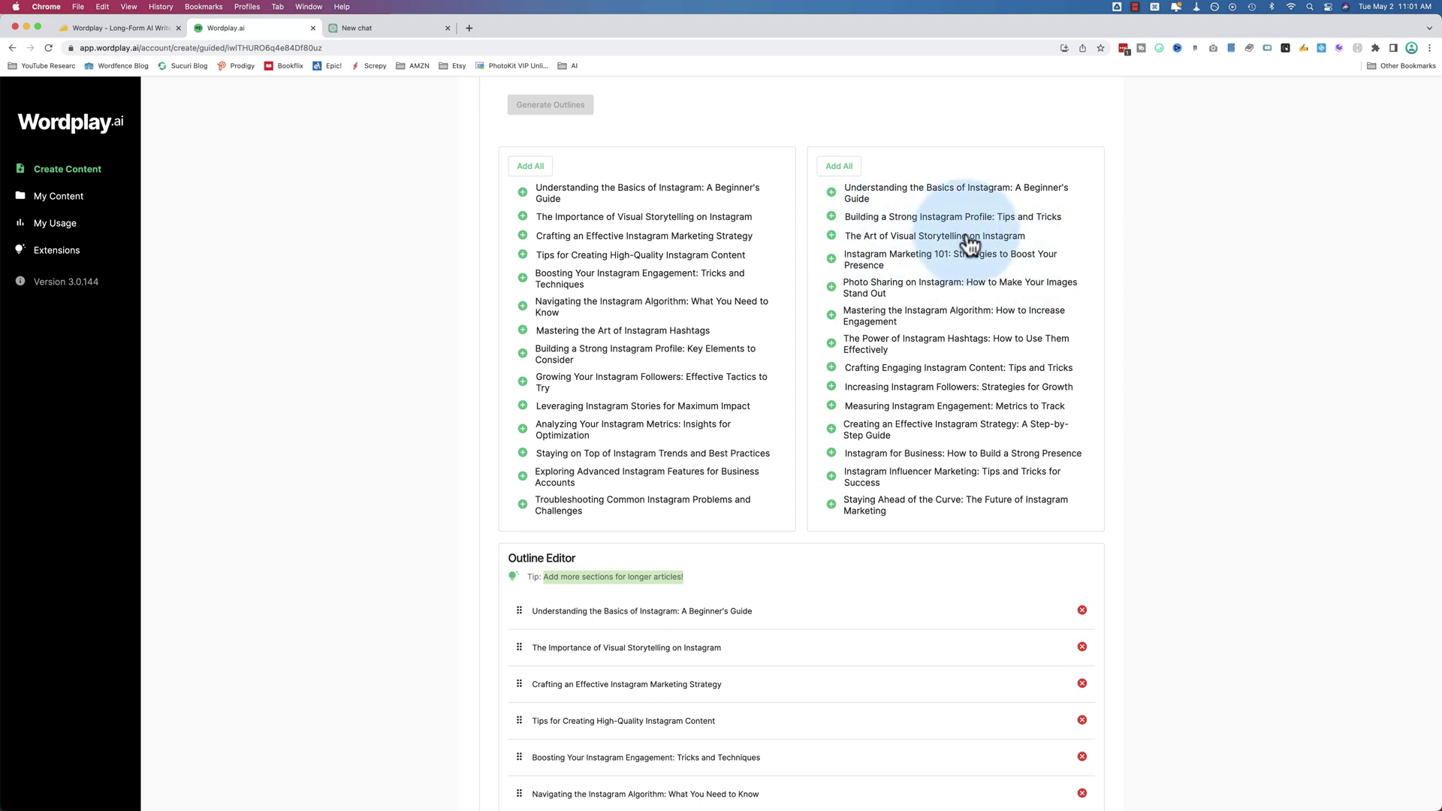
scroll(609, 550, "down", 5)
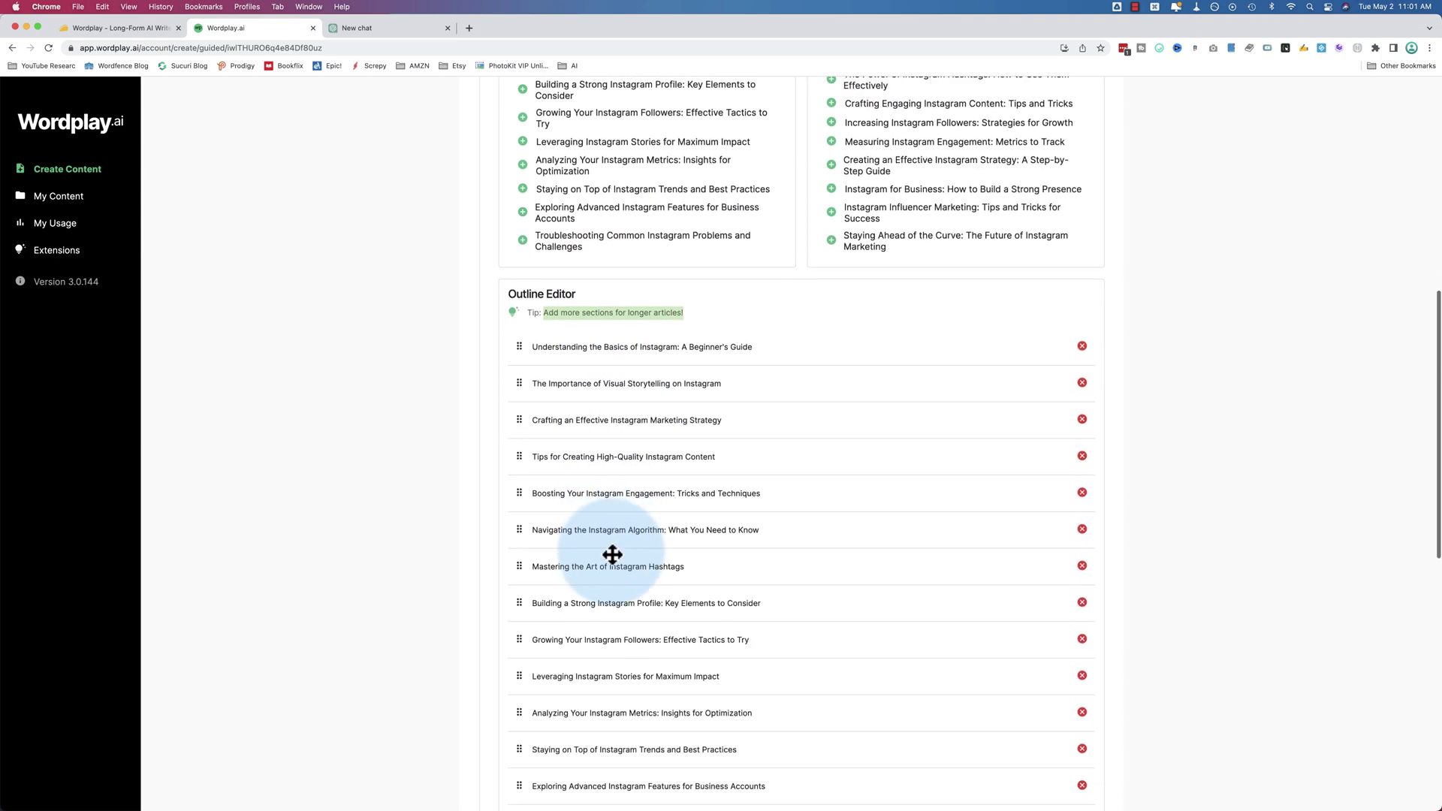
scroll(612, 555, "down", 5)
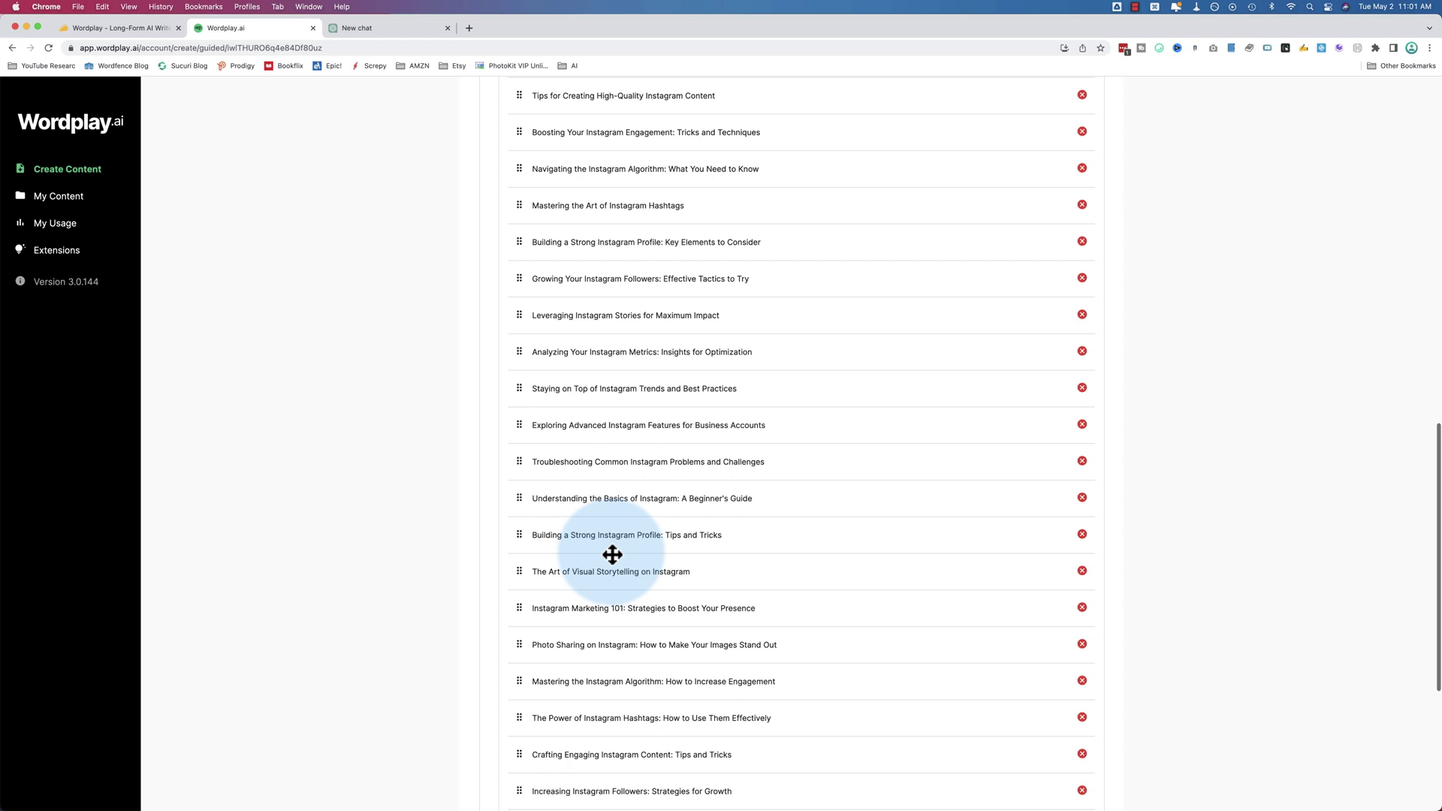
Remove the sections "The Art of Visual Storytelling on Instagram" and "Instagram Marketing 101: Strategies to Boost Your Presence" from the outline.
scroll(1091, 547, "down", 1)
left_click(1082, 543)
left_click(1081, 544)
scroll(1081, 553, "down", 3)
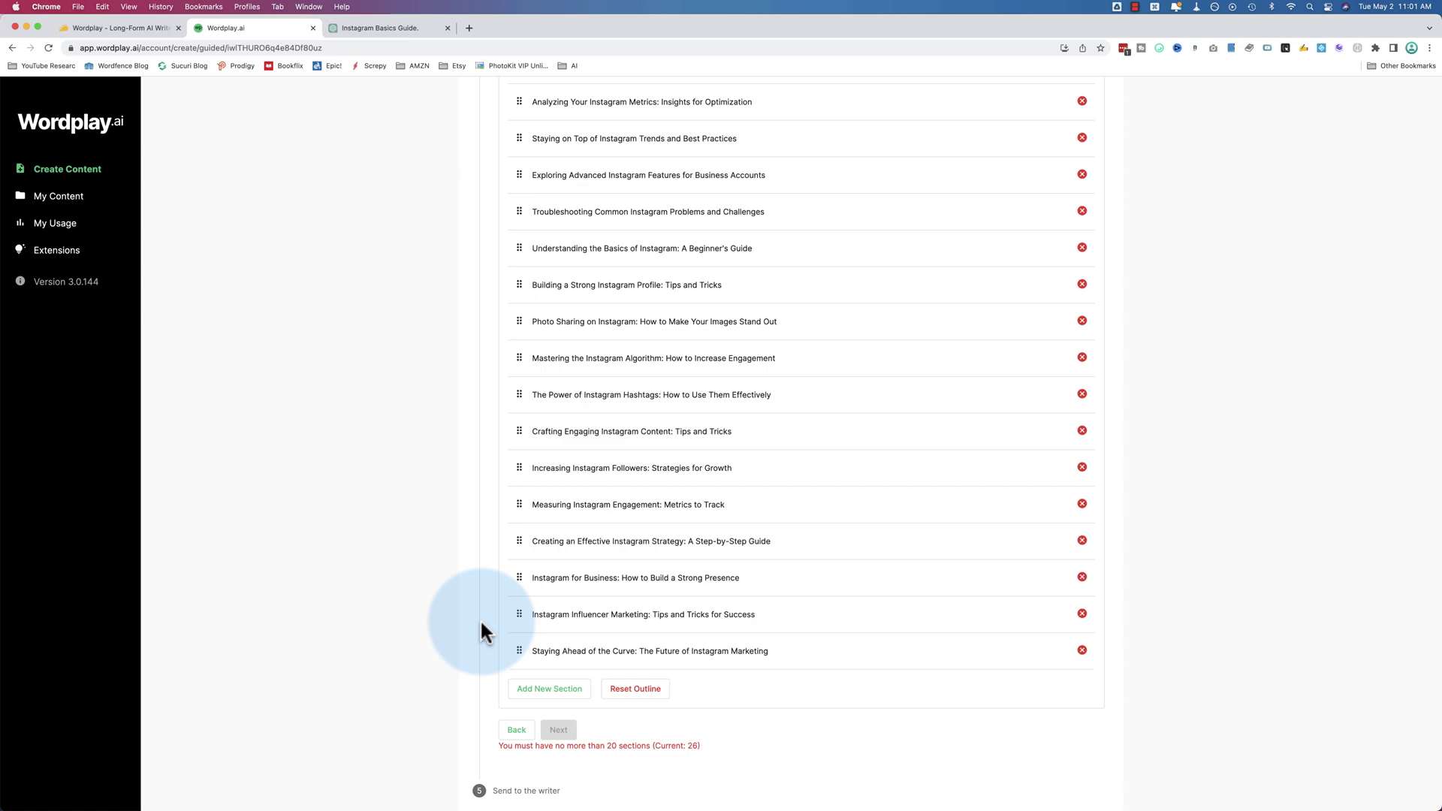
Remove the first eight outline sections, from "Understanding the Basics of Instagram" through "Building a Strong Instagram Profile: Key Elements to Consider".
scroll(480, 619, "up", 15)
scroll(480, 619, "up", 2)
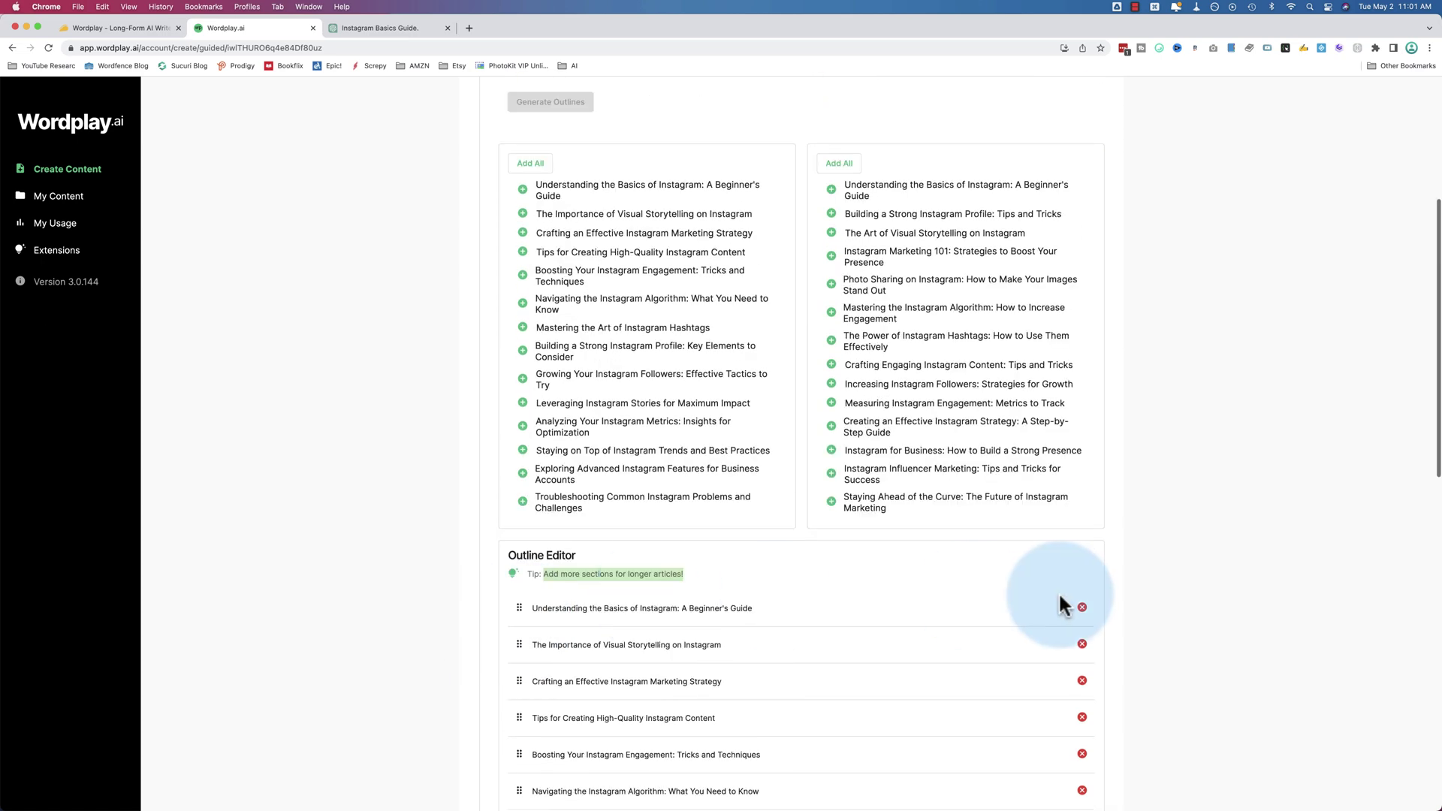
left_click(1083, 608)
left_click(1082, 607)
left_click(1082, 607)
left_click(1083, 607)
left_click(1083, 607)
left_click(1082, 608)
left_click(1082, 607)
left_click(1082, 608)
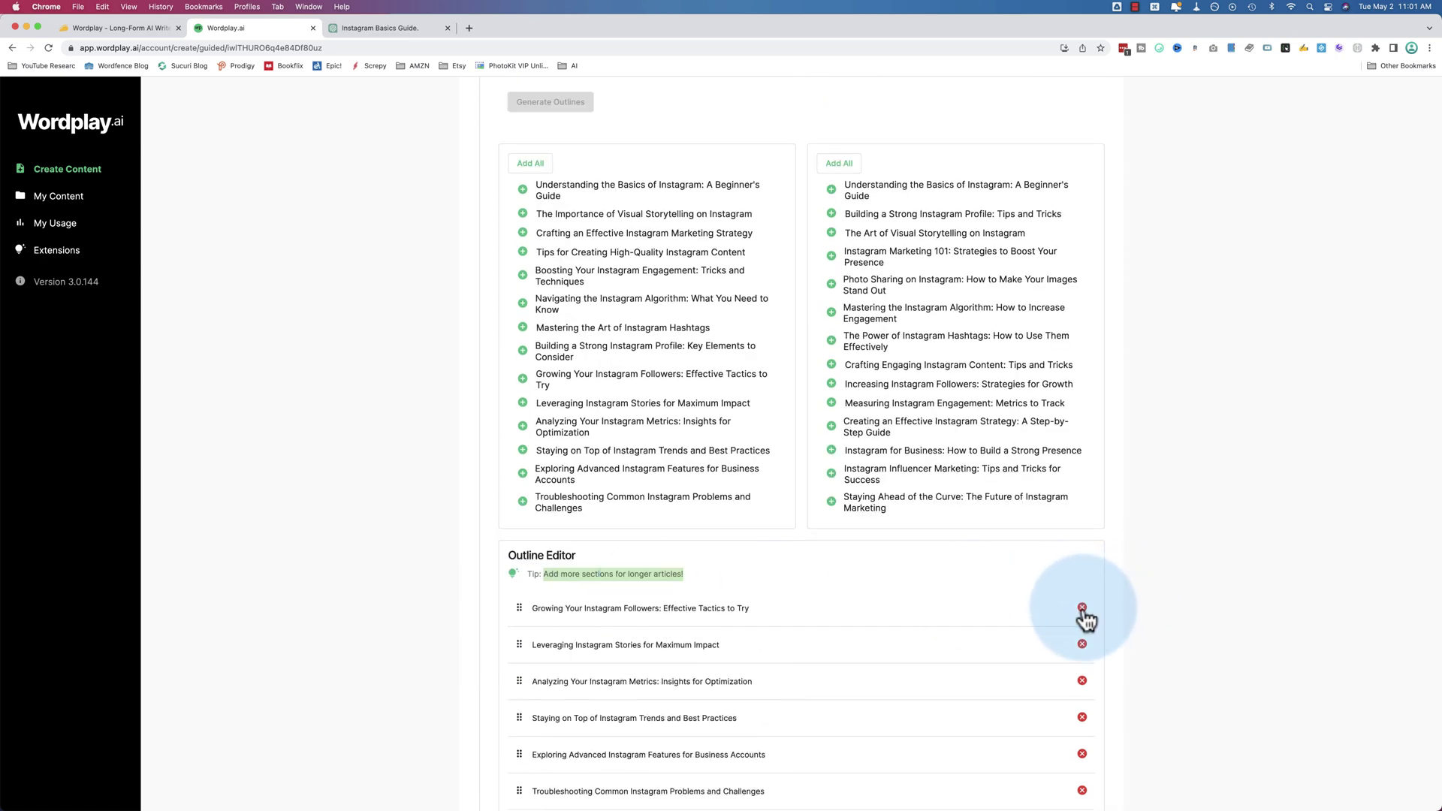
Remove all remaining sections from the Outline Editor, starting with "Growing Your Instagram Followers: Effective Tactics to Try".
left_click(1082, 608)
left_click(1082, 608)
left_click(1082, 607)
left_click(1082, 607)
left_click(1082, 607)
left_click(1082, 608)
left_click(1082, 608)
left_click(1083, 608)
left_click(1082, 608)
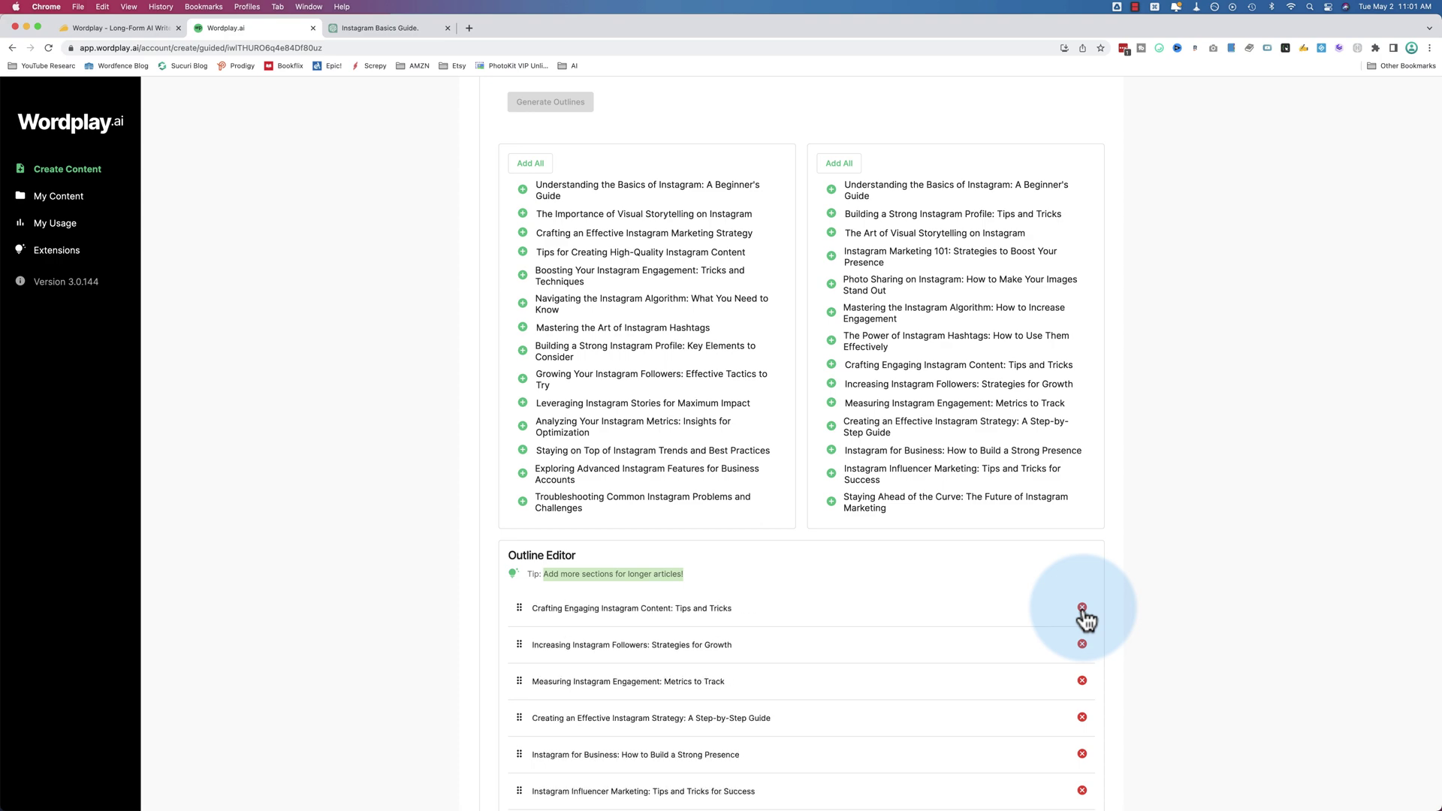
left_click(1082, 608)
left_click(1082, 608)
left_click(1083, 608)
left_click(1082, 650)
left_click(1081, 655)
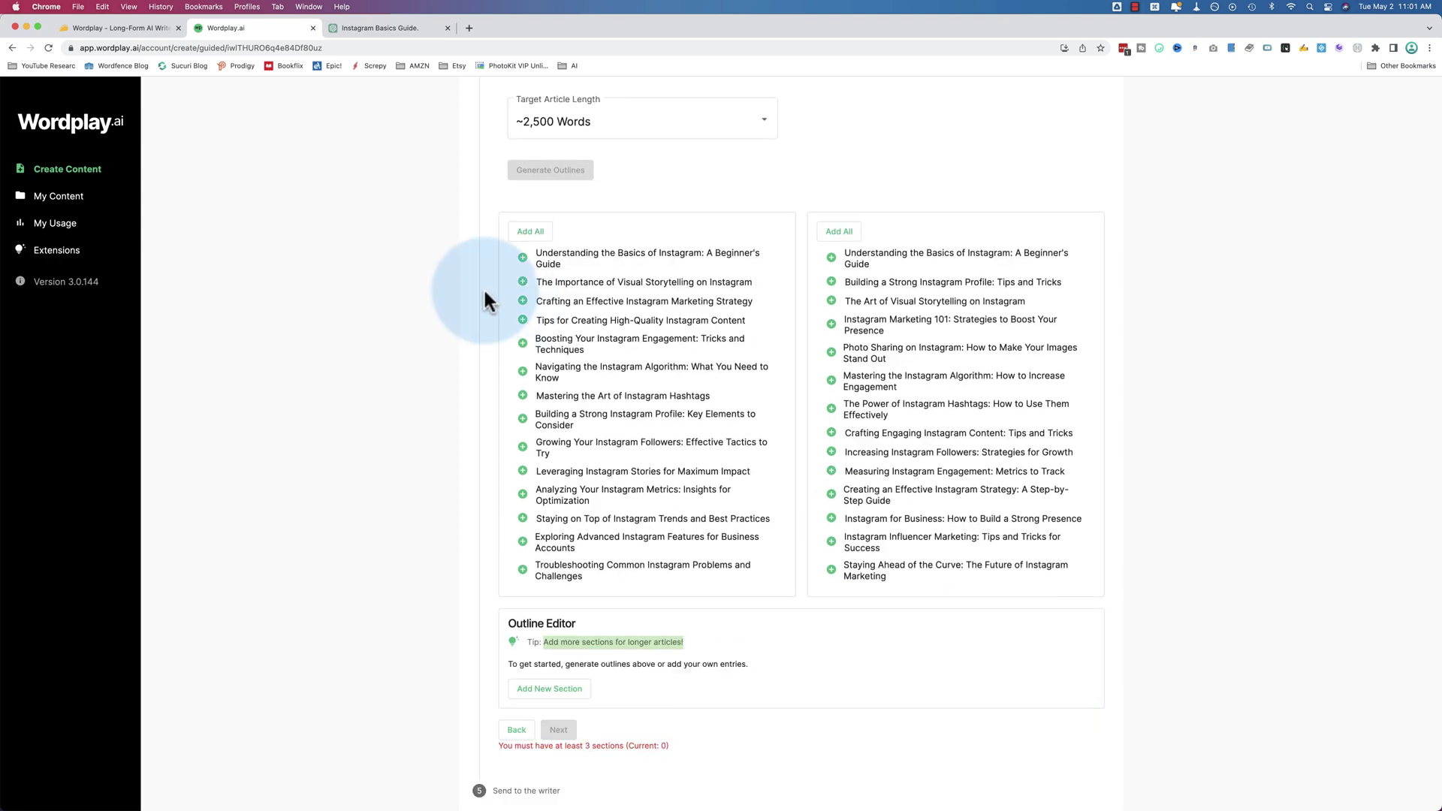
Build a custom outline from individual suggestions in both lists, from "Understanding the Basics of Instagram" through "Staying Ahead of the Curve".
left_click(524, 259)
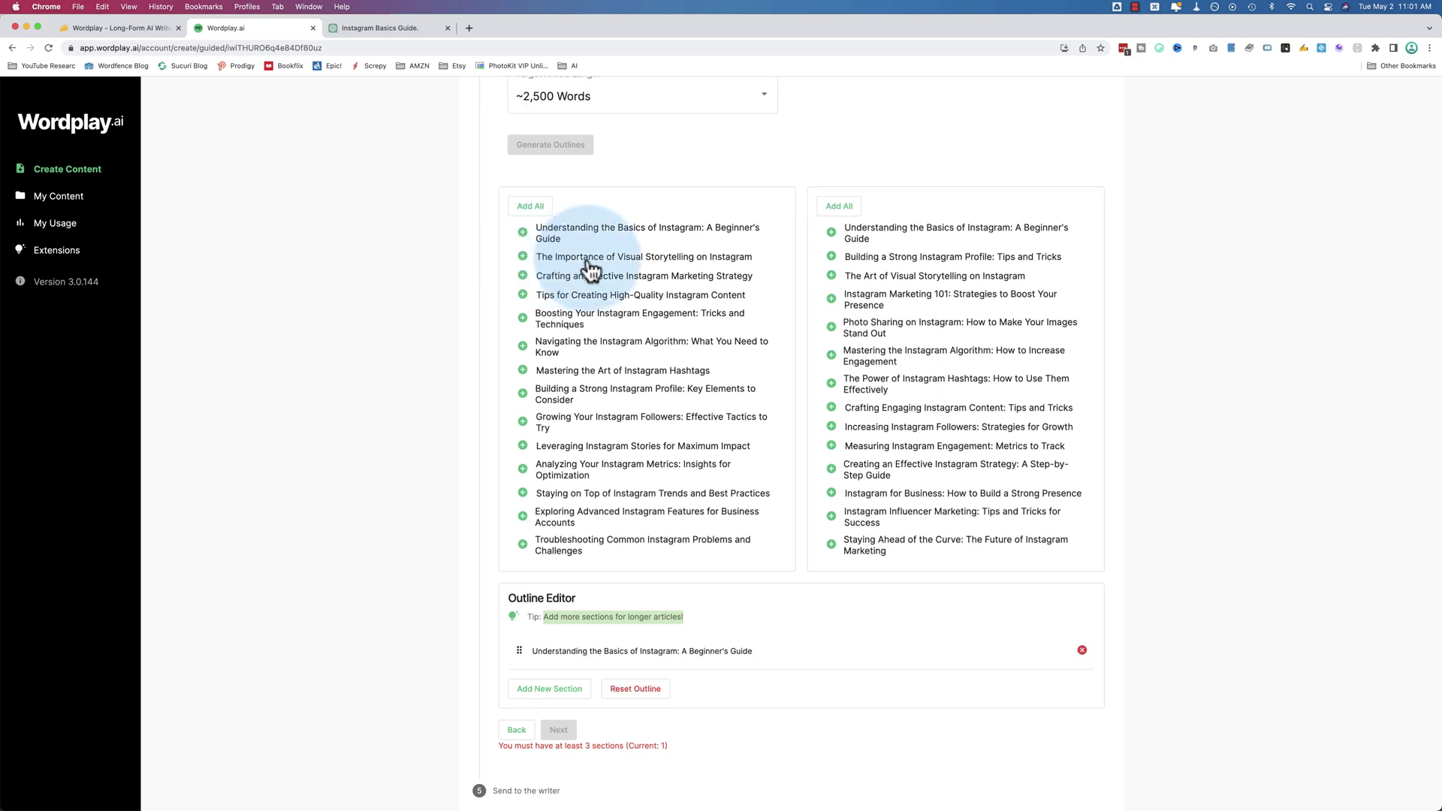
left_click(524, 260)
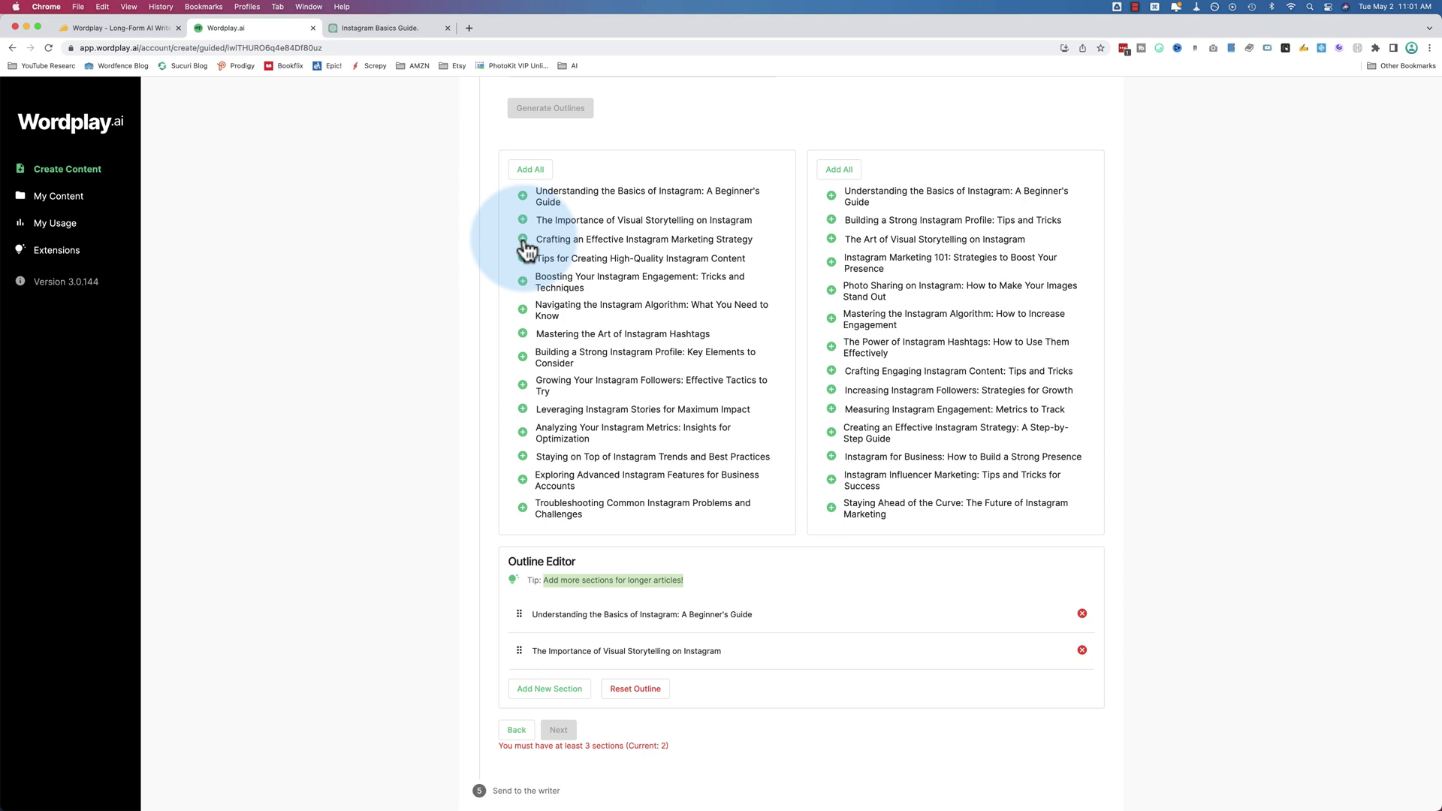
left_click(522, 239)
scroll(490, 287, "up", 1)
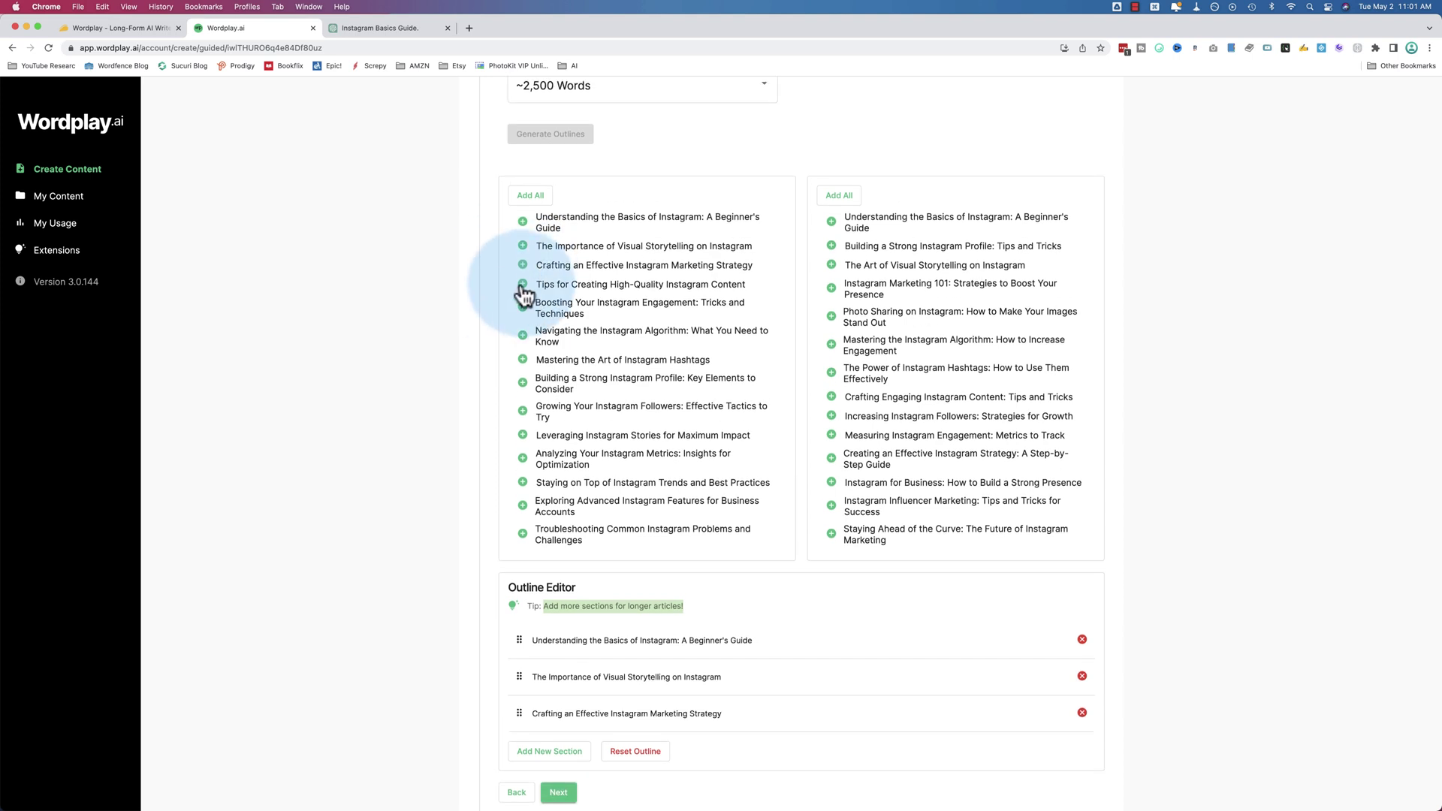
left_click(522, 285)
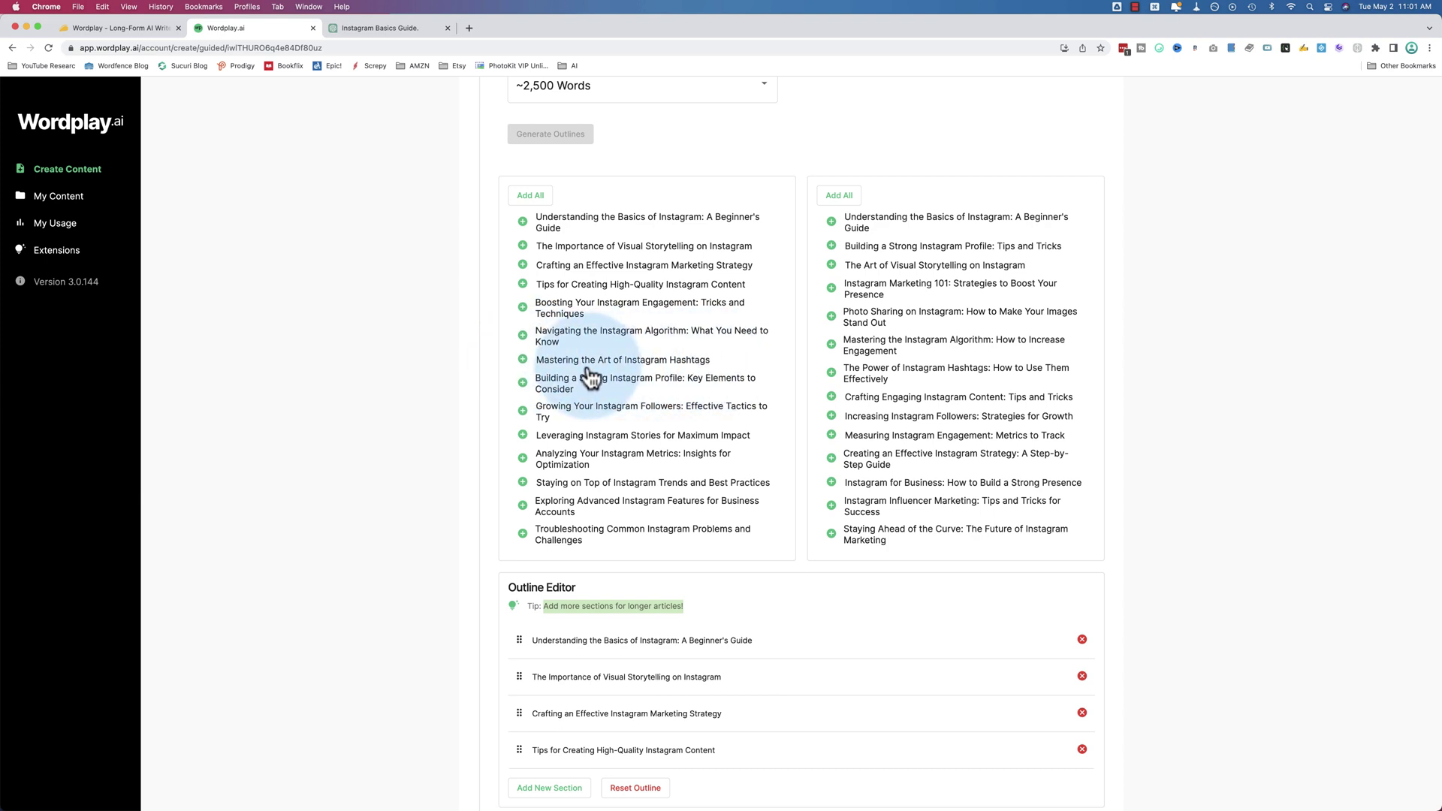
left_click(523, 359)
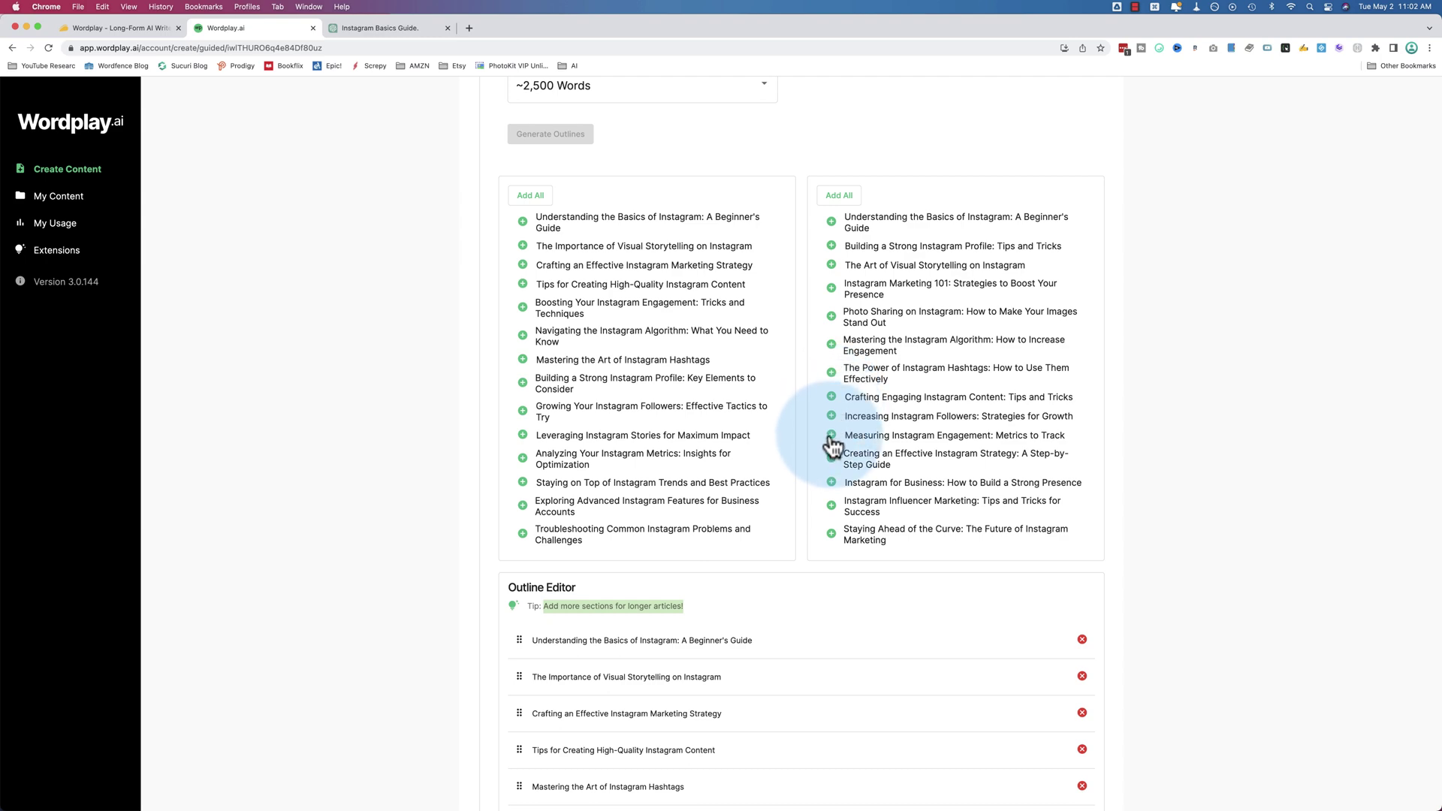
scroll(442, 525, "down", 6)
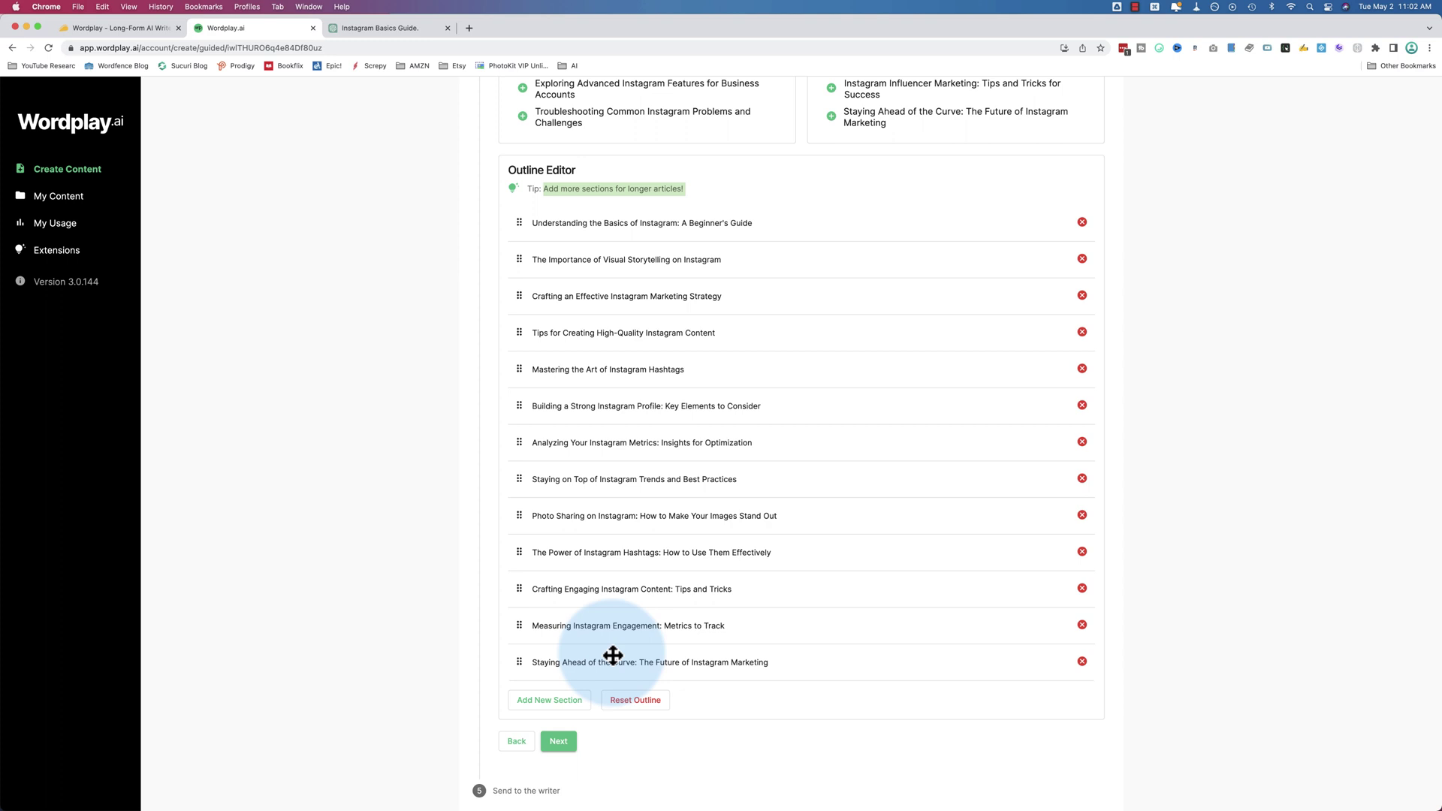
Rename the outline section "Mastering the Art of Instagram Hashtags" as "Top Instagram Hashtags Tips".
left_click(742, 664)
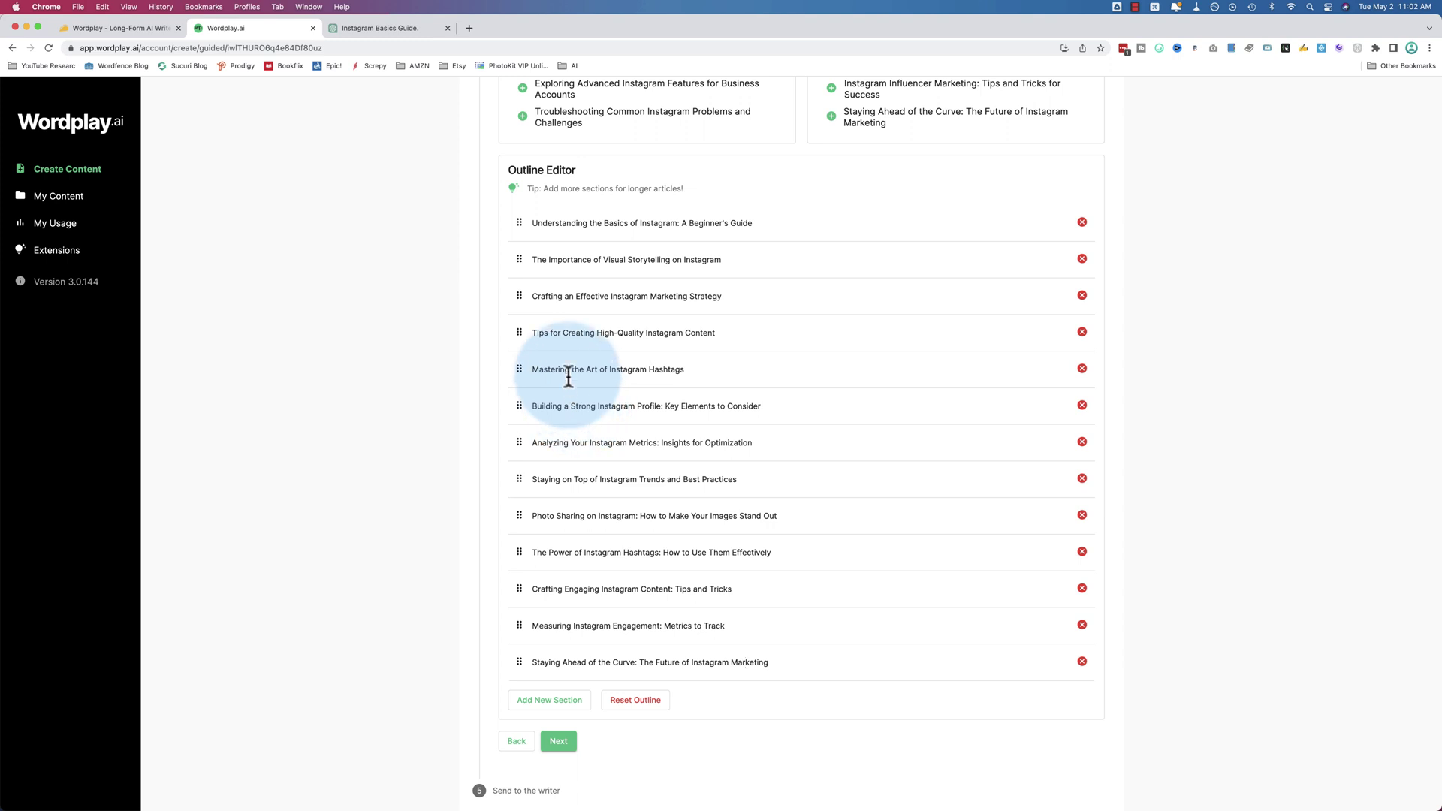
left_click_drag(553, 370, 583, 376)
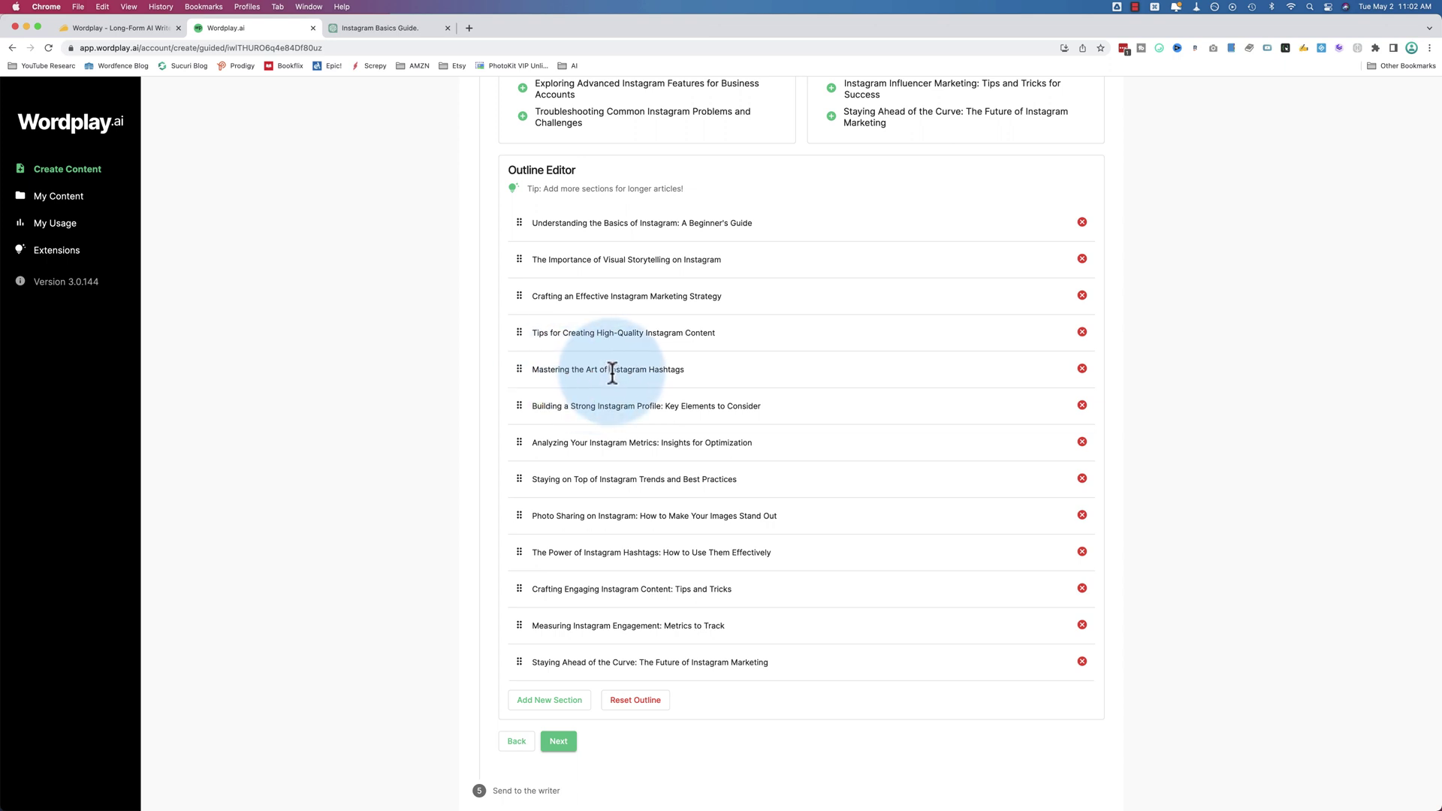
left_click_drag(611, 373, 544, 373)
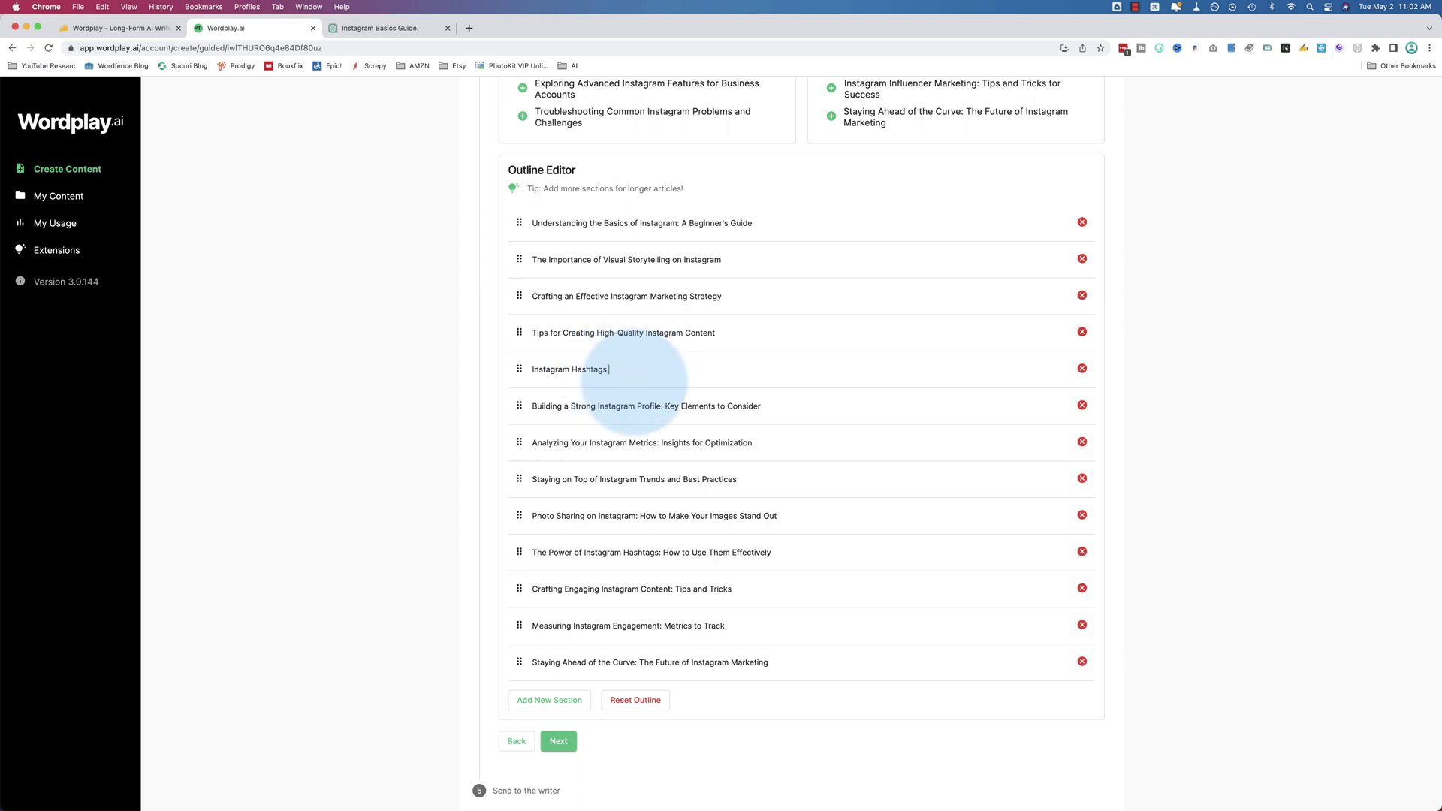
left_click(533, 370)
type("Top")
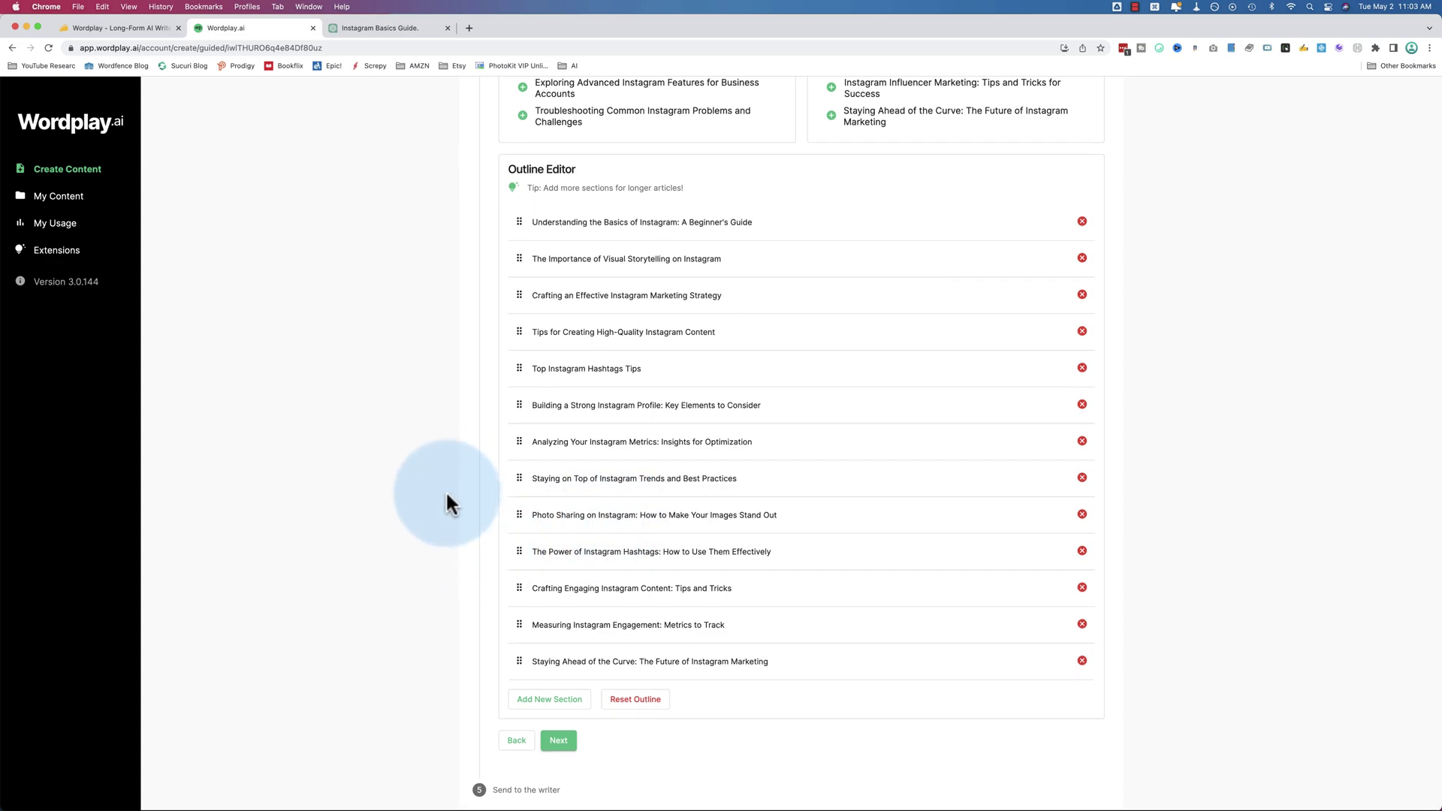
Proceed to the article preview and review its title, introduction and section headings with their placeholder text.
left_click(558, 741)
left_click_drag(503, 158, 654, 172)
left_click_drag(508, 193, 1013, 239)
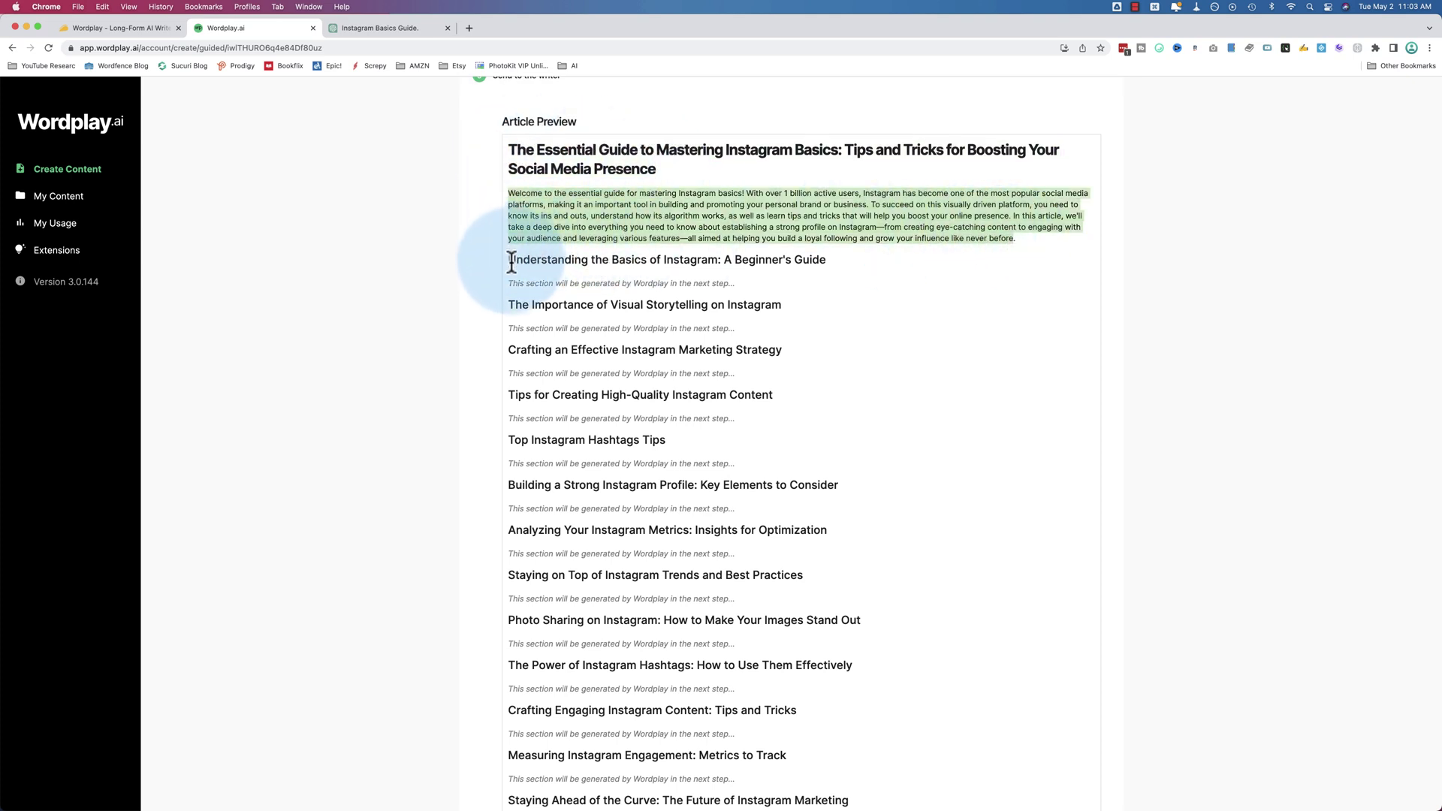
left_click_drag(509, 259, 819, 697)
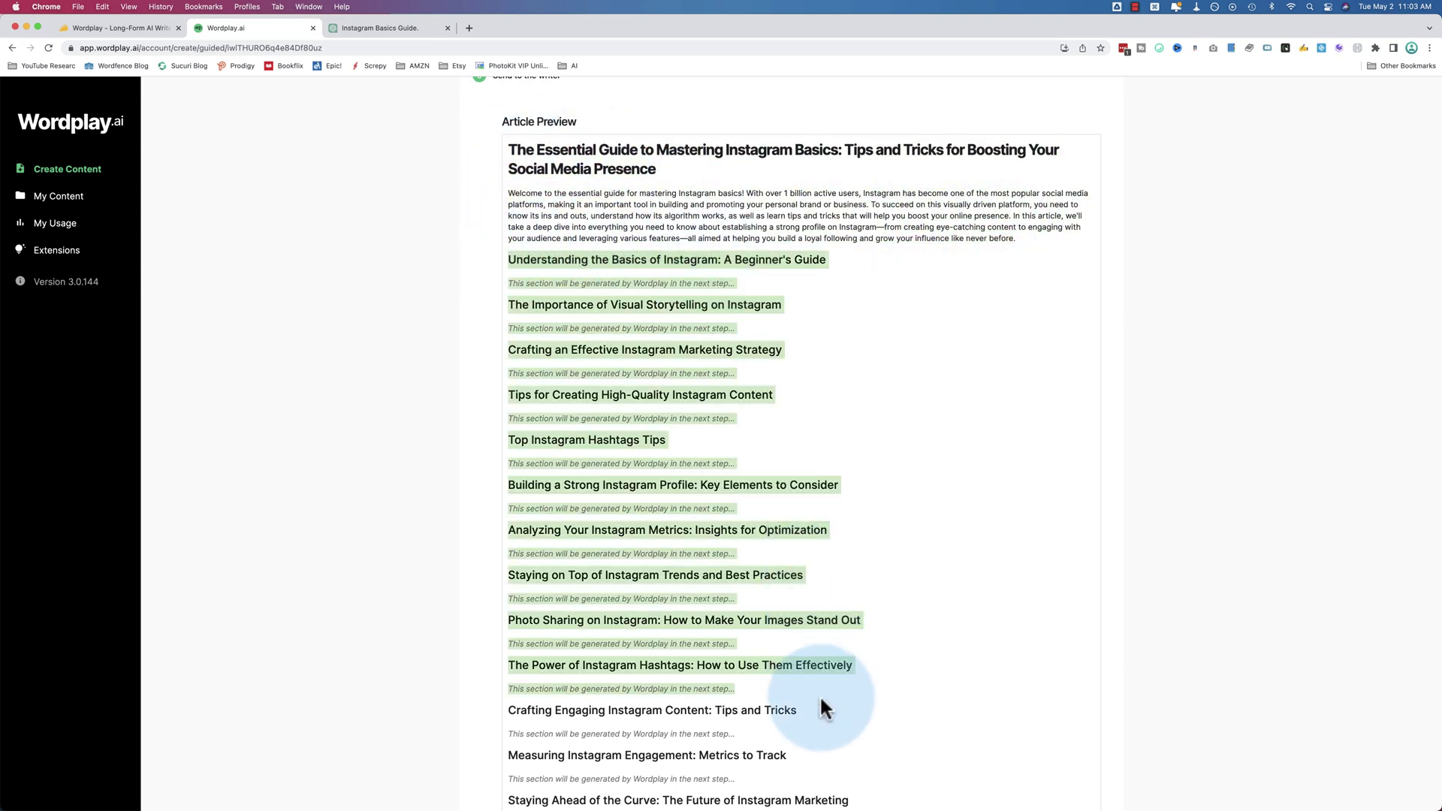
left_click(548, 561)
left_click_drag(509, 554, 735, 554)
scroll(454, 585, "down", 3)
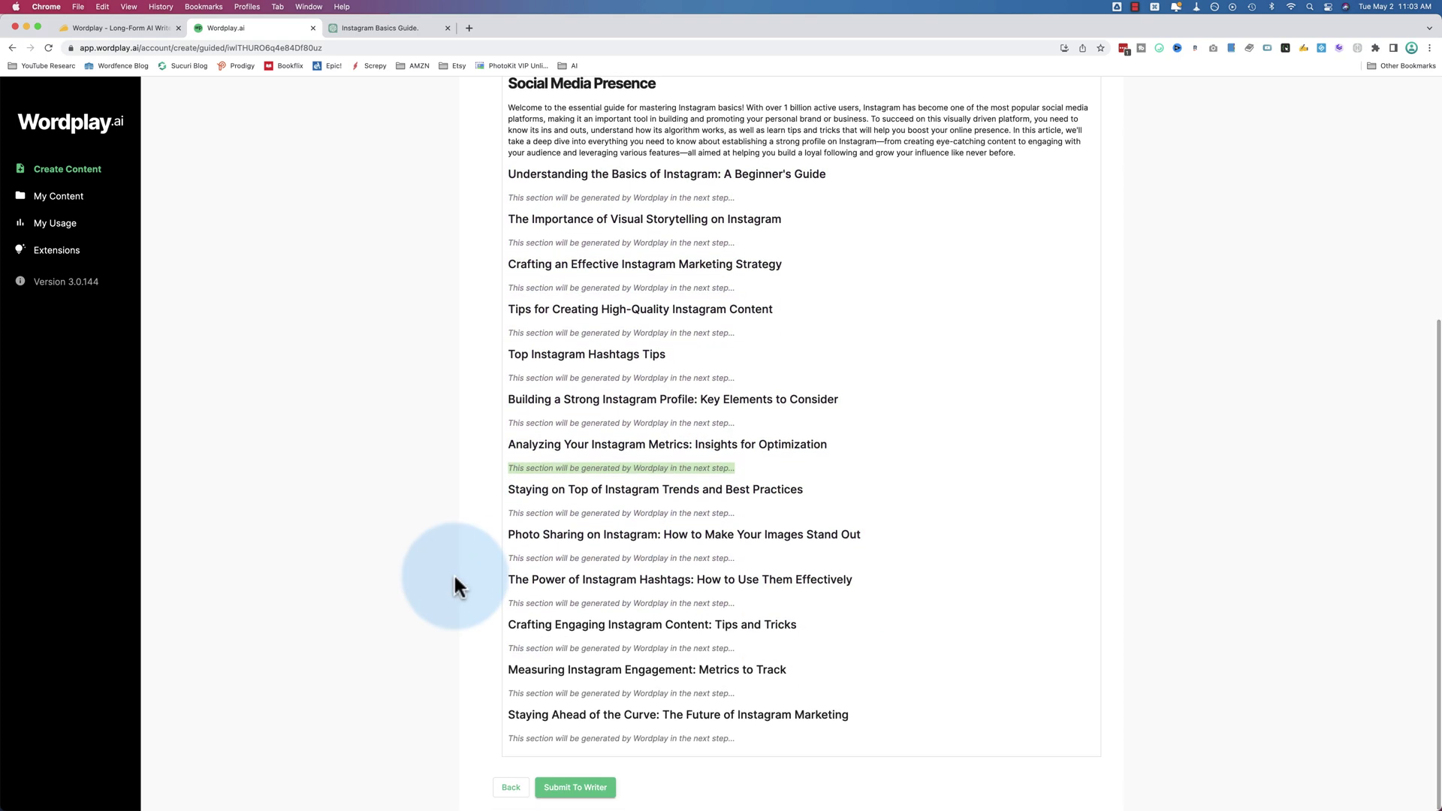
Reopen the article outline and title stages for review and return to the article preview.
scroll(722, 586, "up", 10)
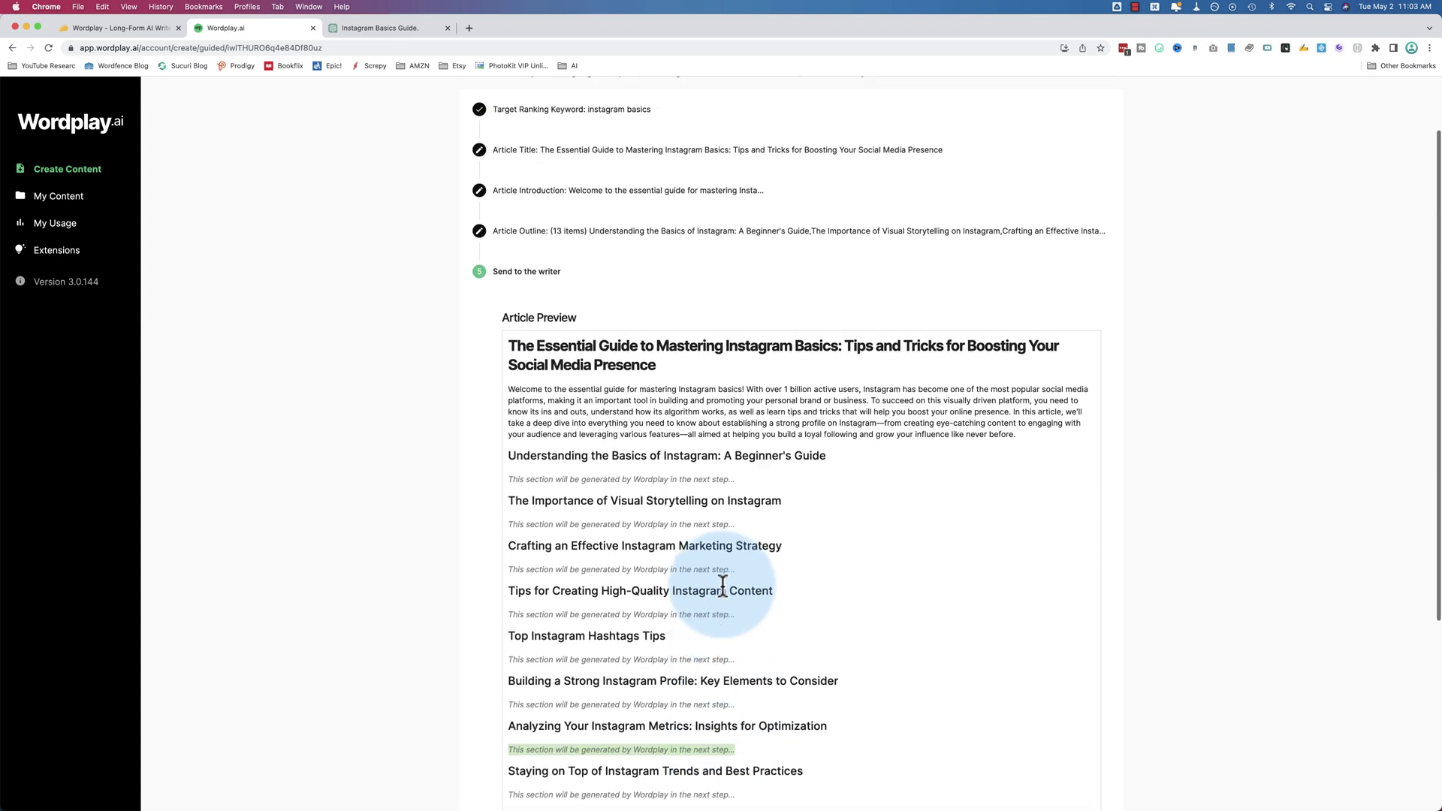
left_click(595, 314)
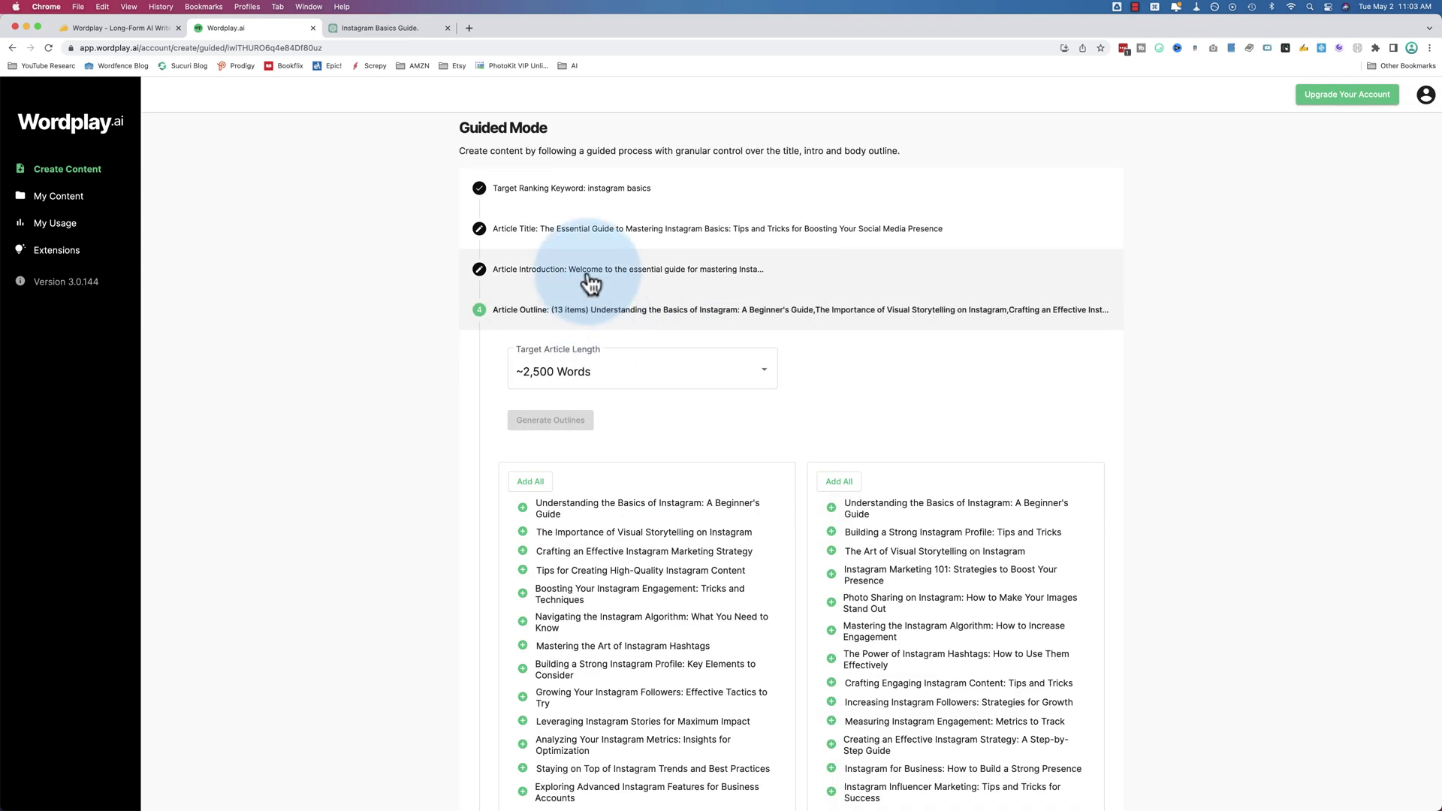
left_click(590, 241)
left_click(542, 670)
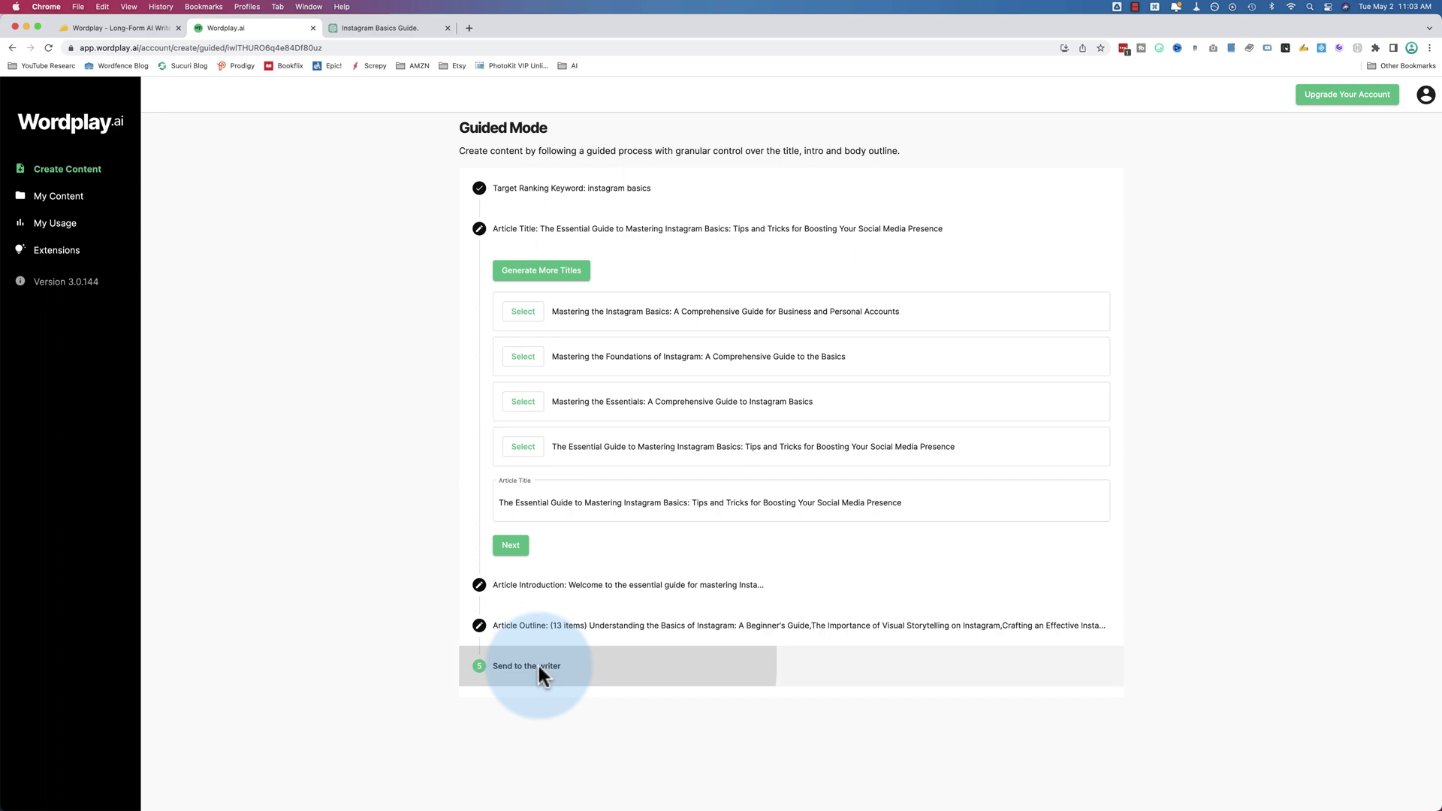
scroll(598, 624, "down", 5)
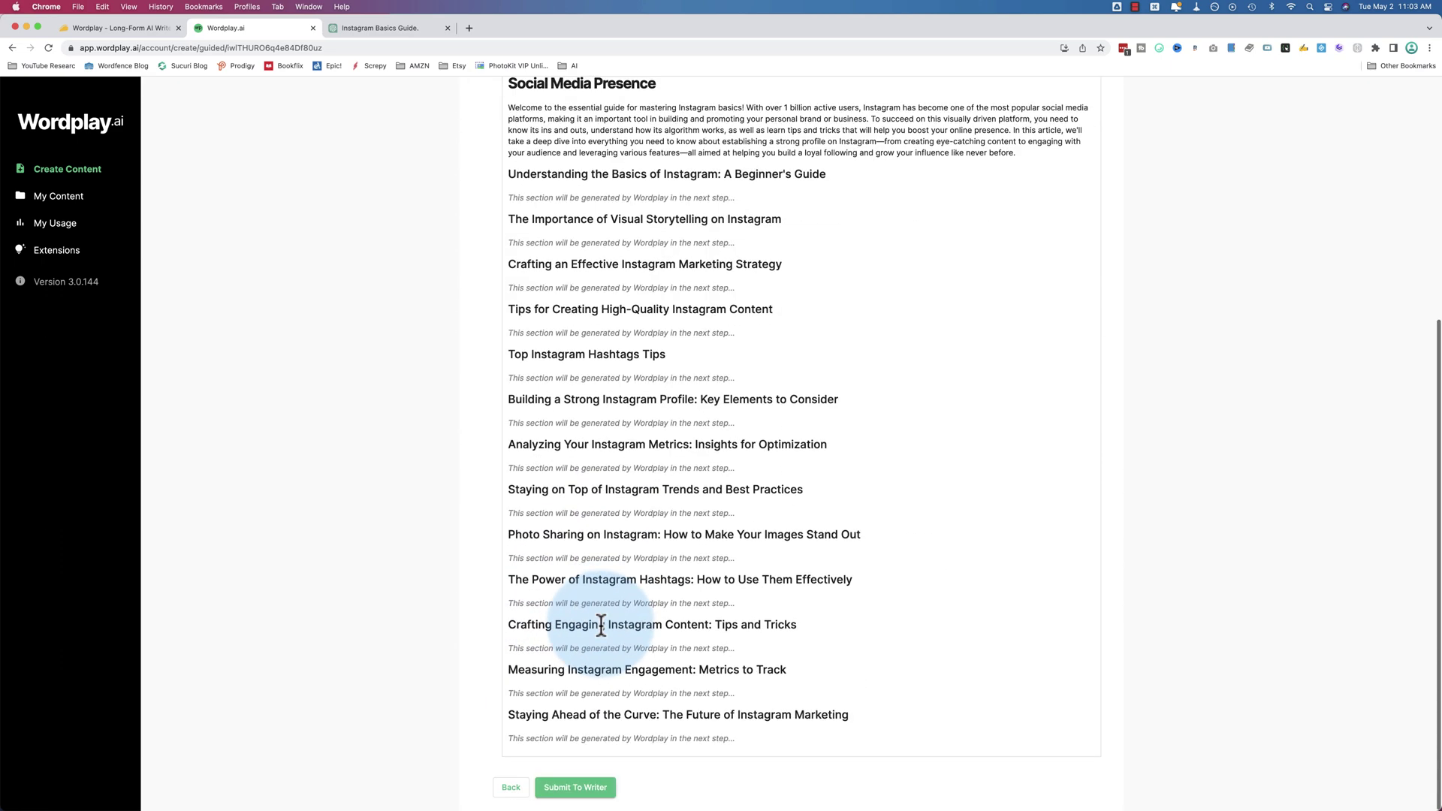
Check the estimated word count for submitting the article, cancel the submission, and review the outline and article preview.
left_click(581, 792)
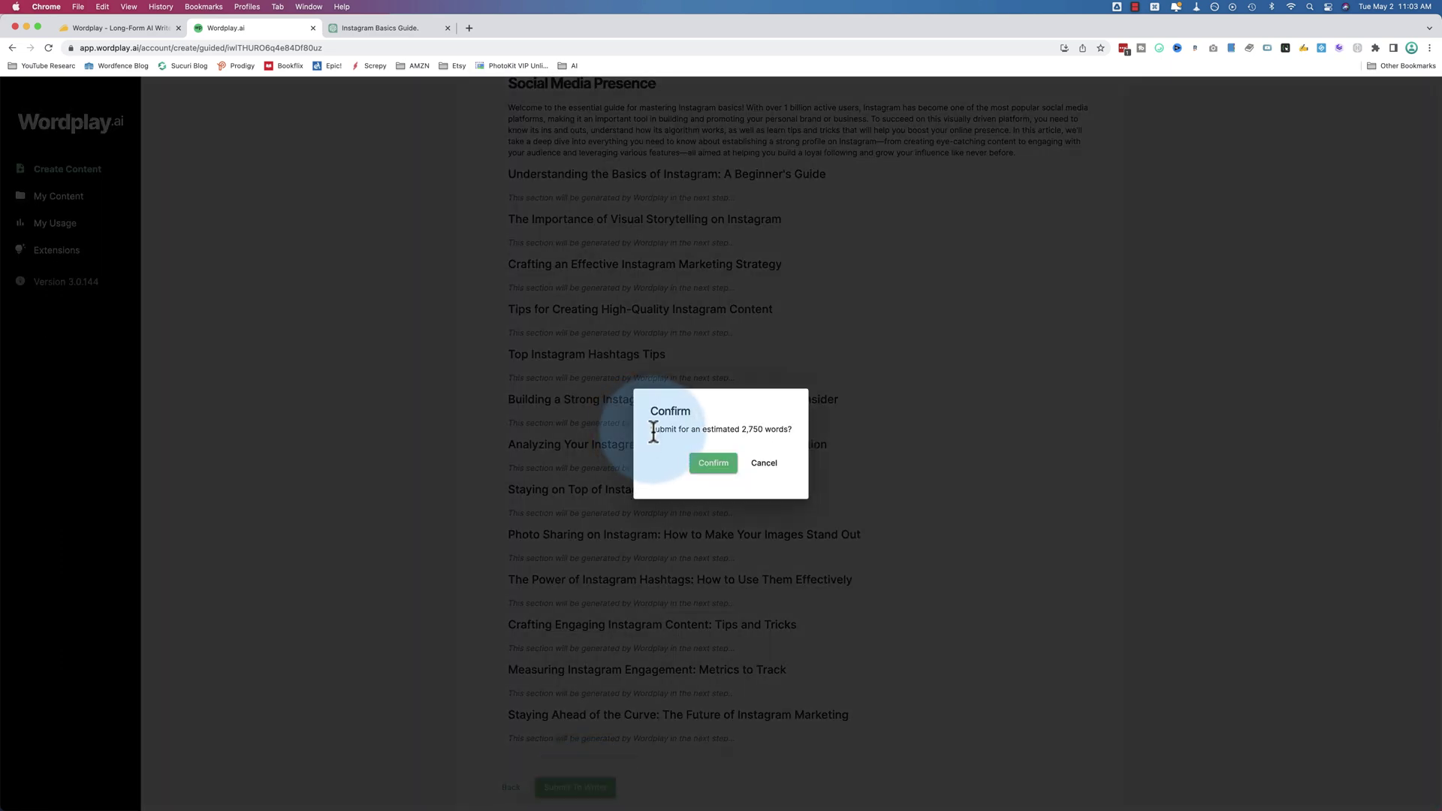
left_click(764, 464)
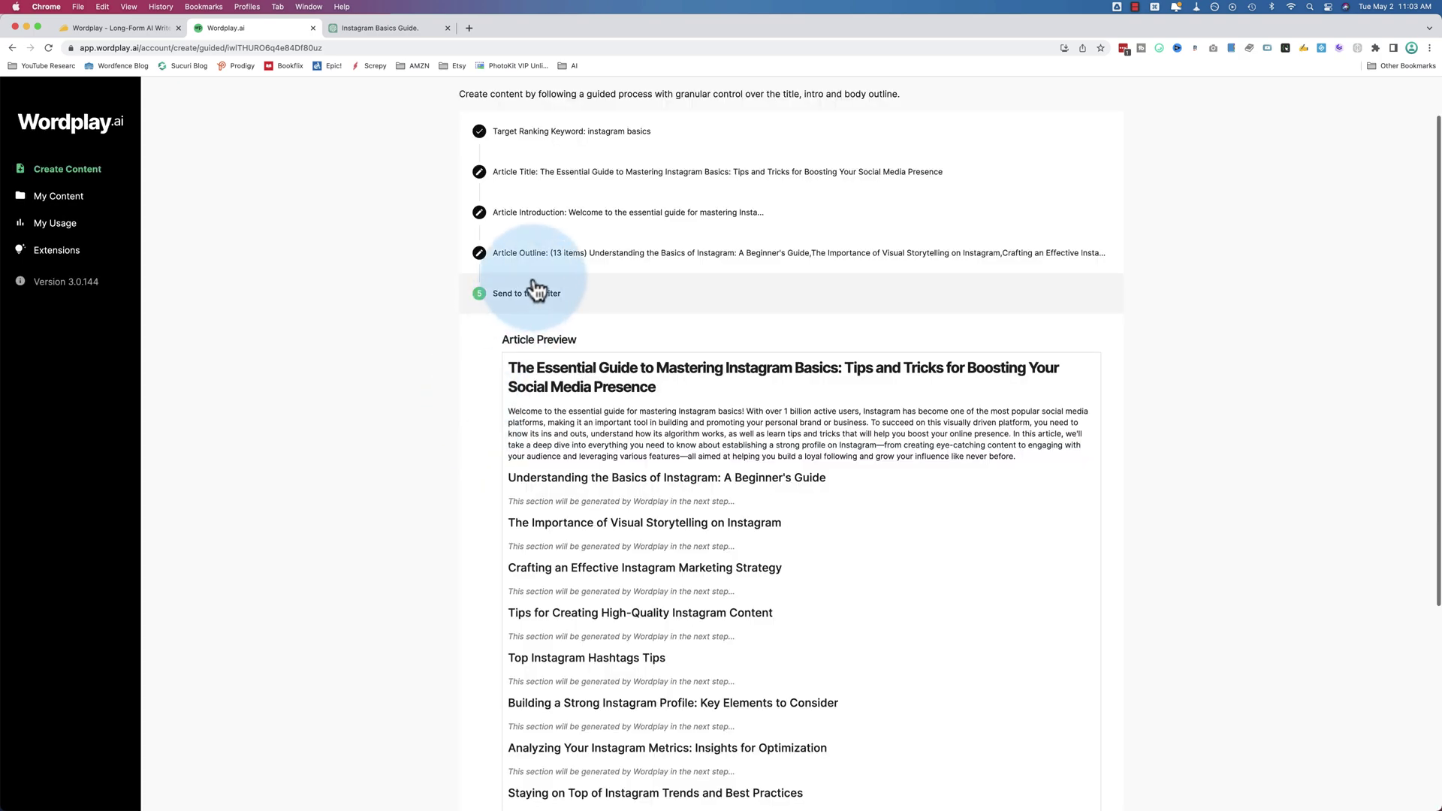
left_click(555, 260)
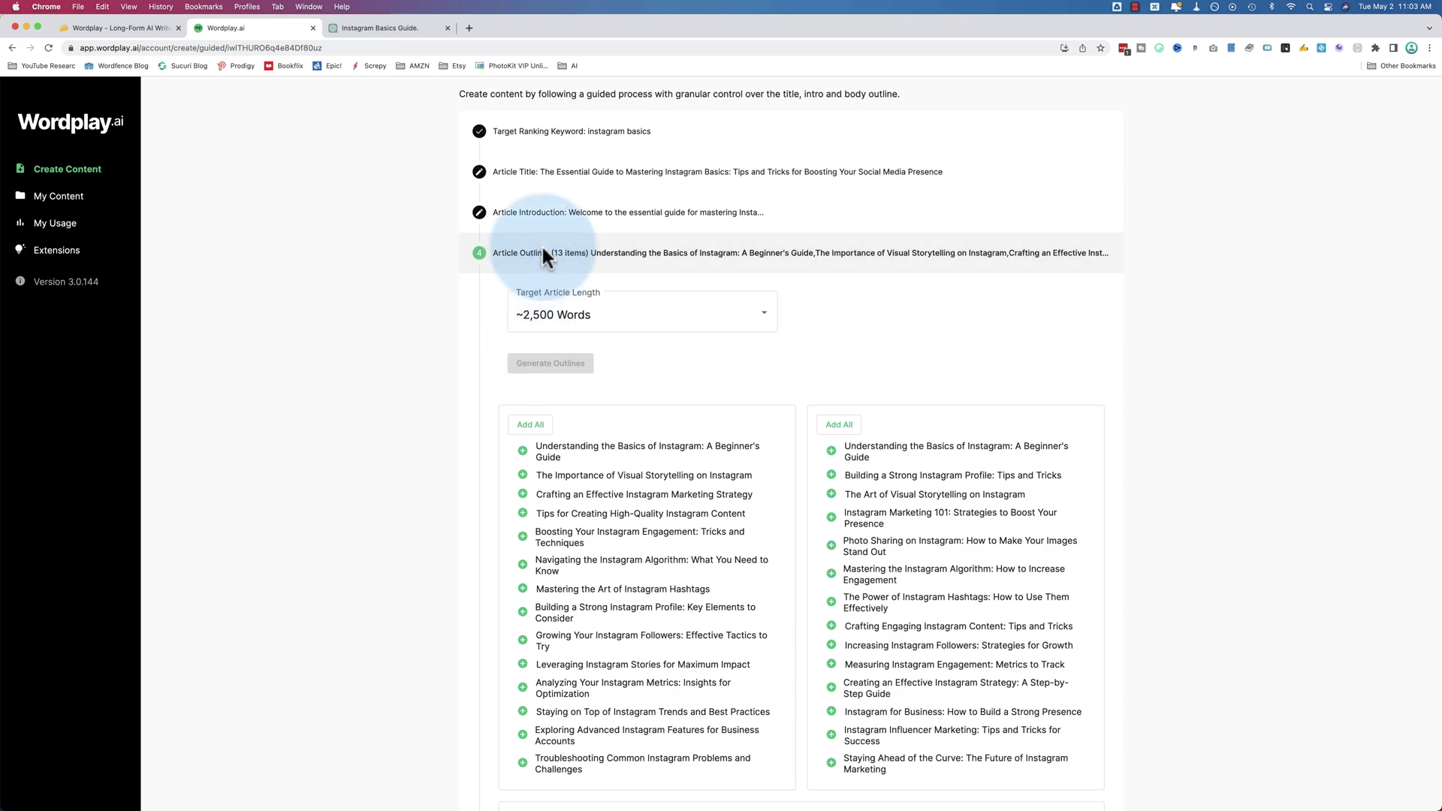
scroll(481, 376, "down", 9)
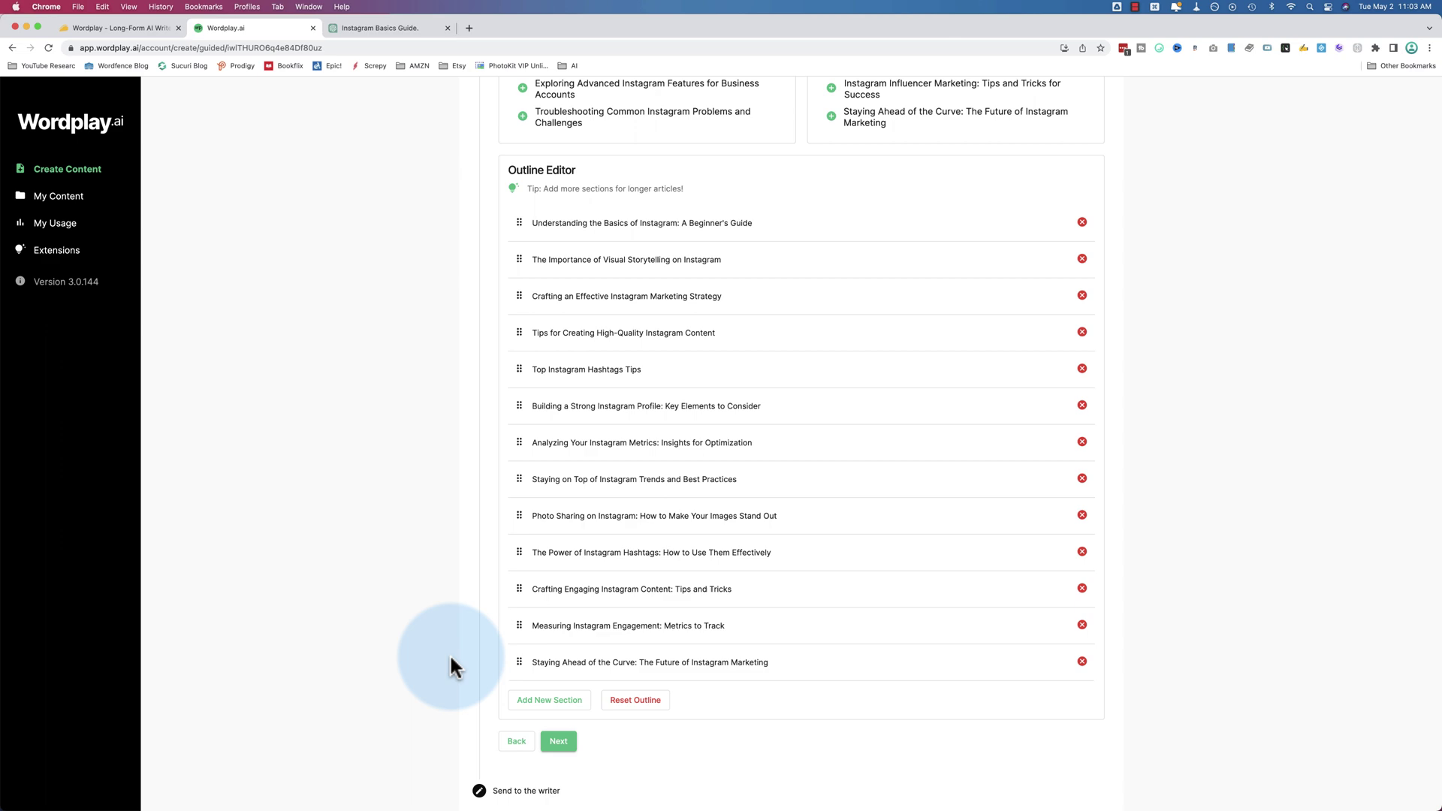
left_click(518, 791)
scroll(466, 413, "up", 10)
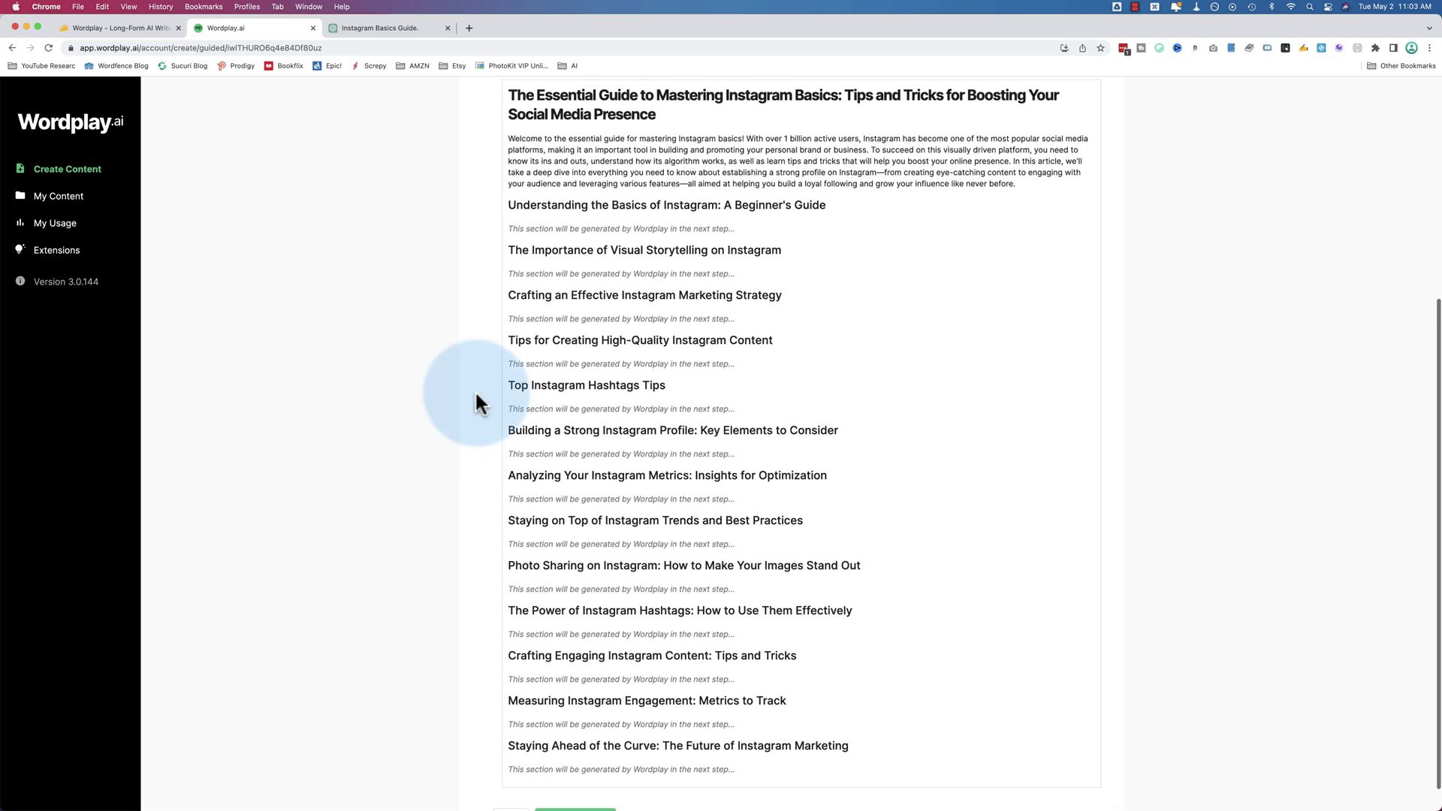
Add "Staying Ahead of the Curve", "Instagram for Business" and "Instagram Influencer Marketing" to the end of the outline and return to the article preview.
left_click(529, 280)
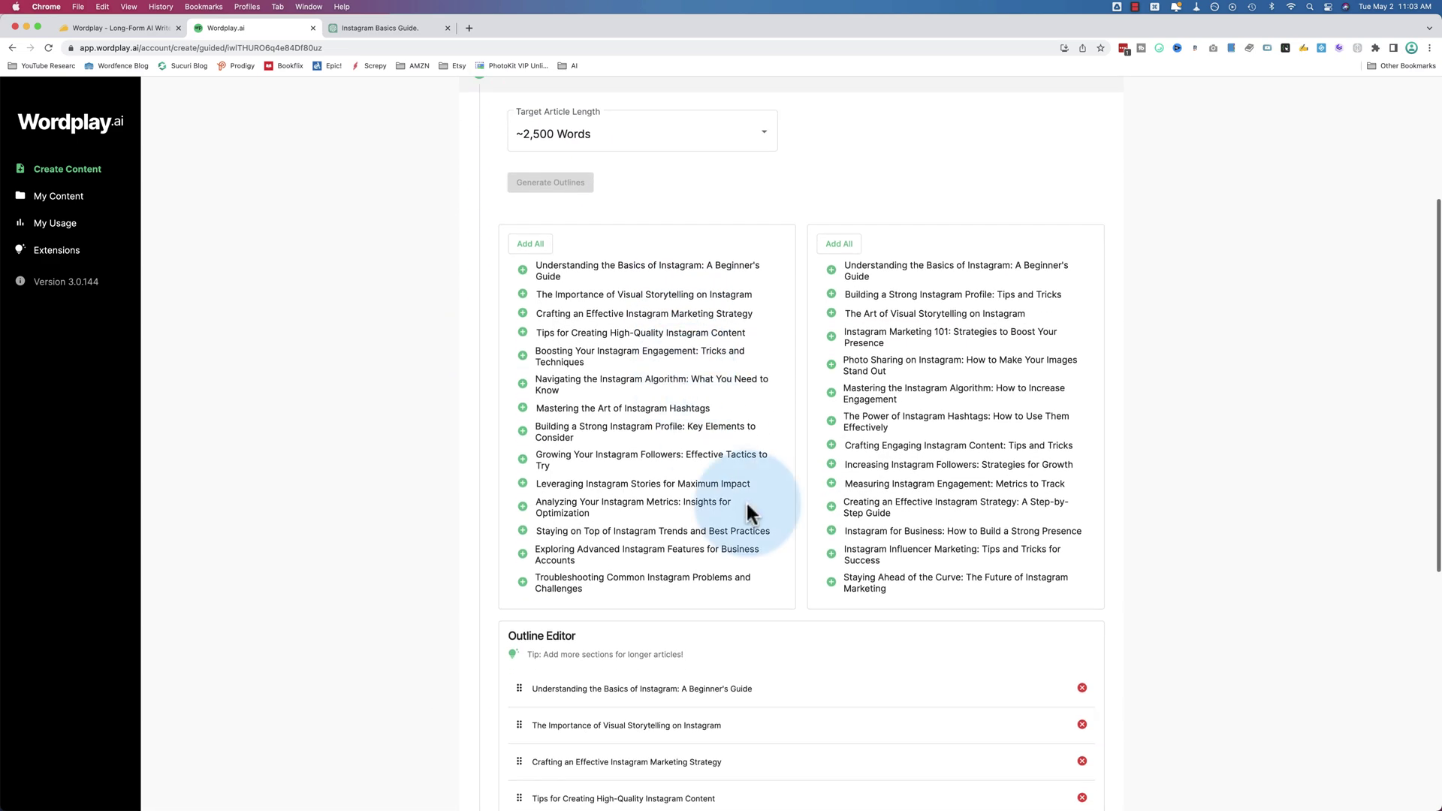
left_click(831, 553)
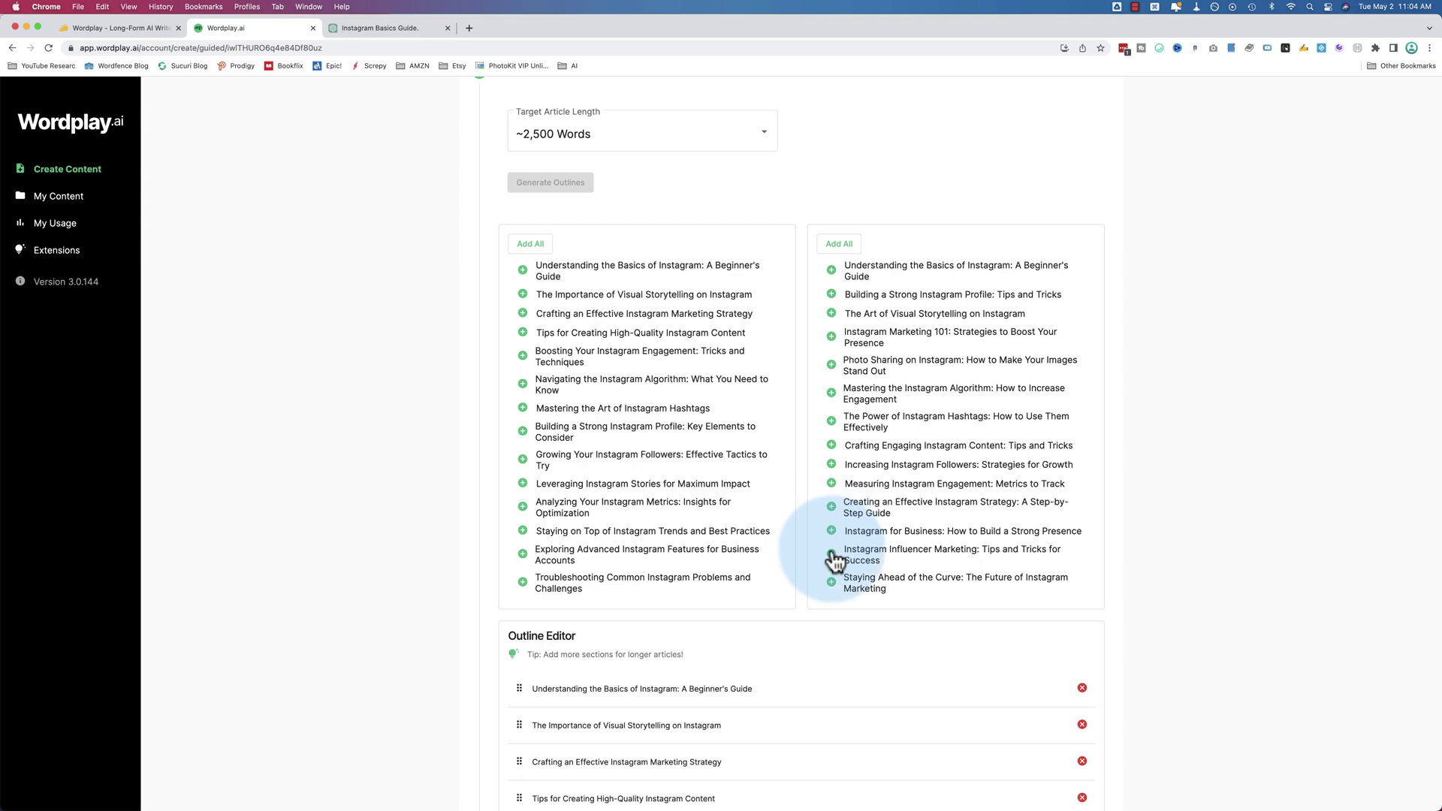
scroll(676, 646, "down", 8)
left_click(505, 779)
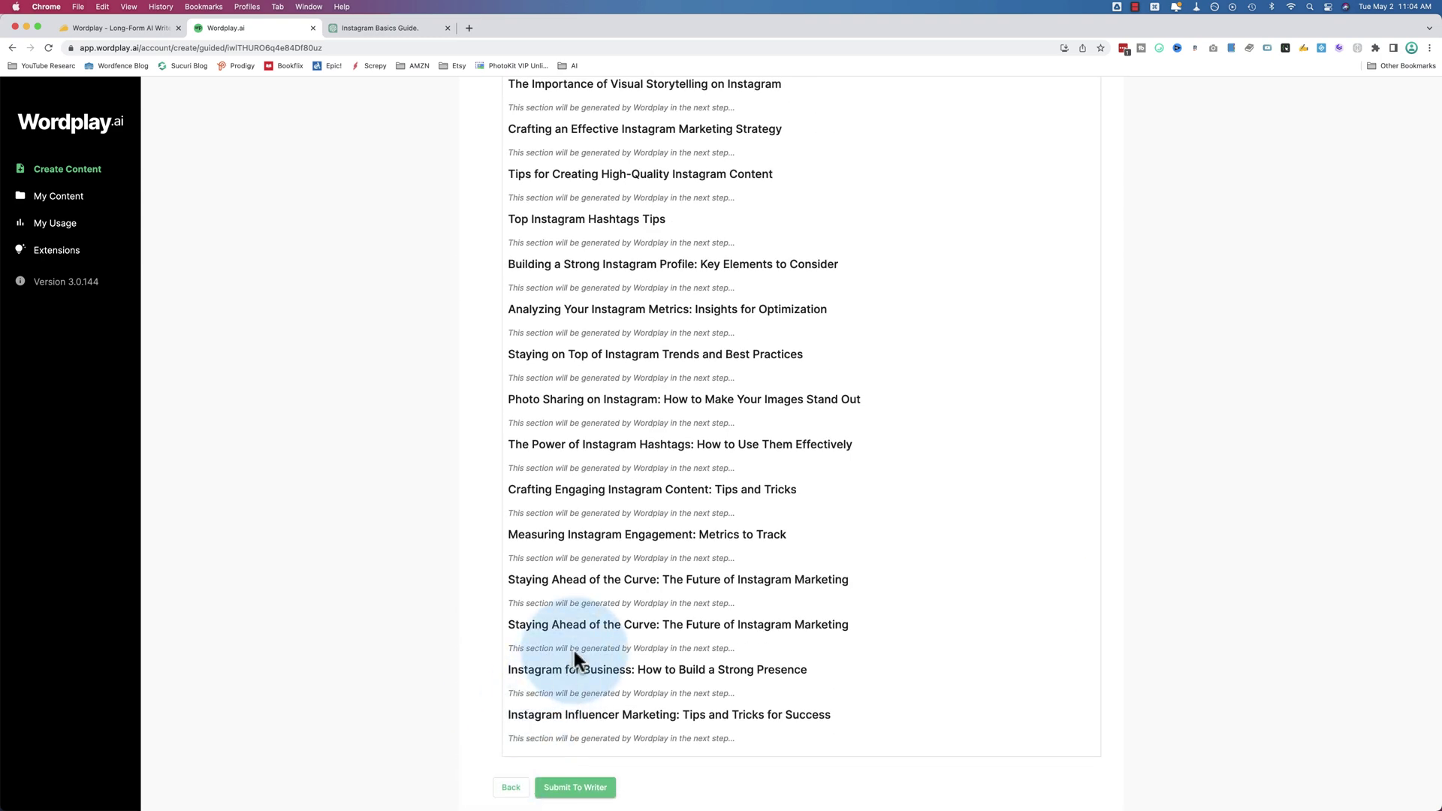
Submit the extended article to the writer, check its estimated word count and confirm the submission.
left_click(572, 787)
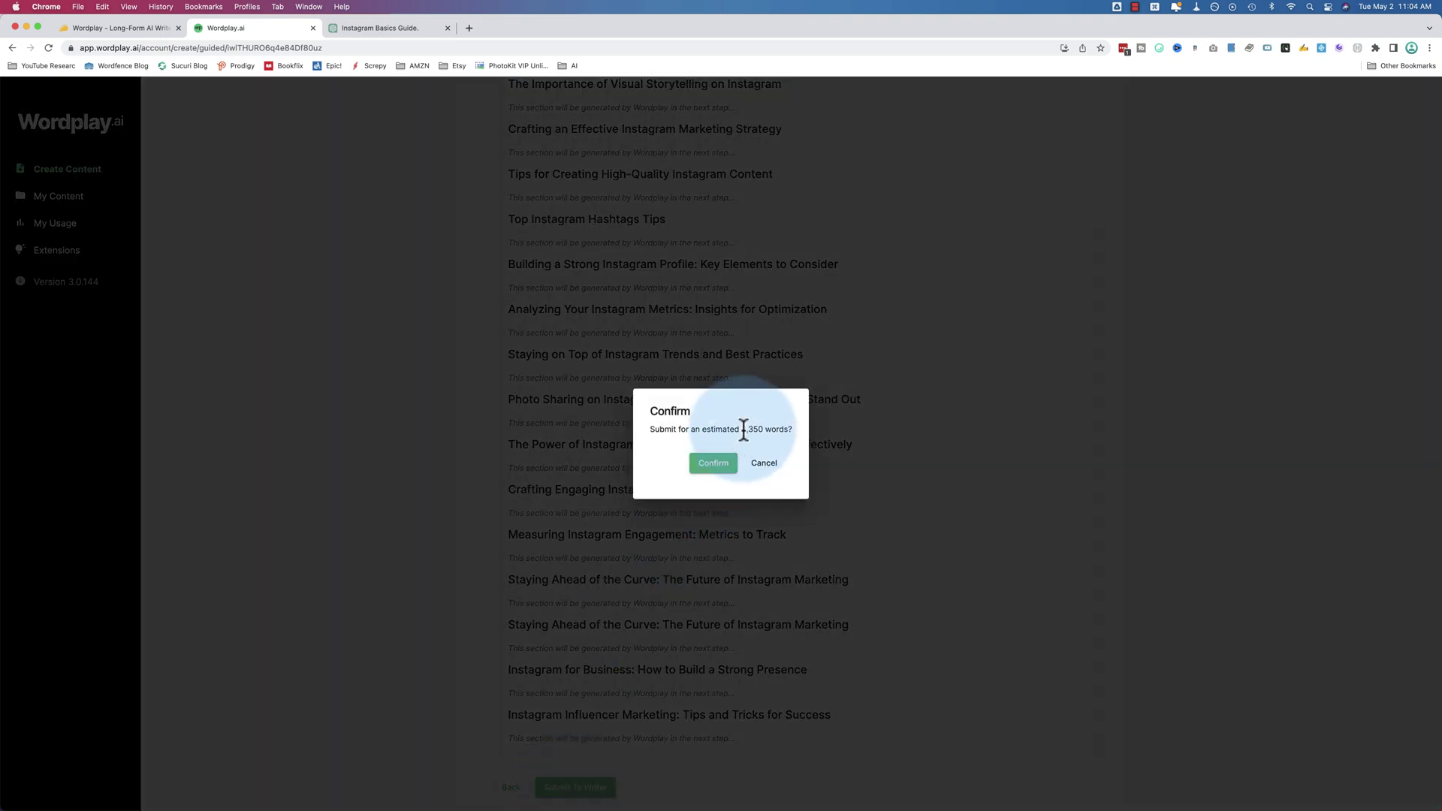
left_click_drag(741, 429, 765, 430)
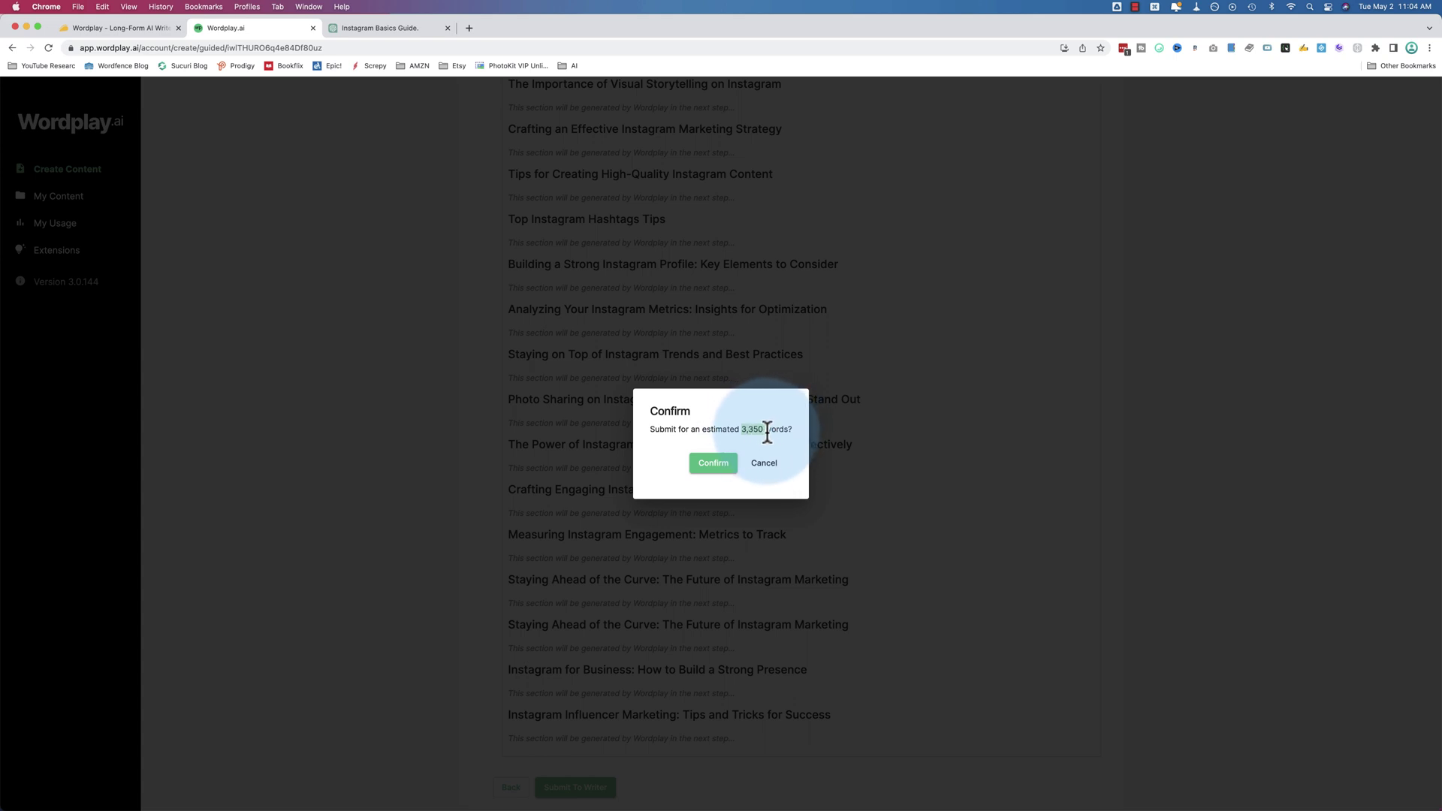
left_click(754, 429)
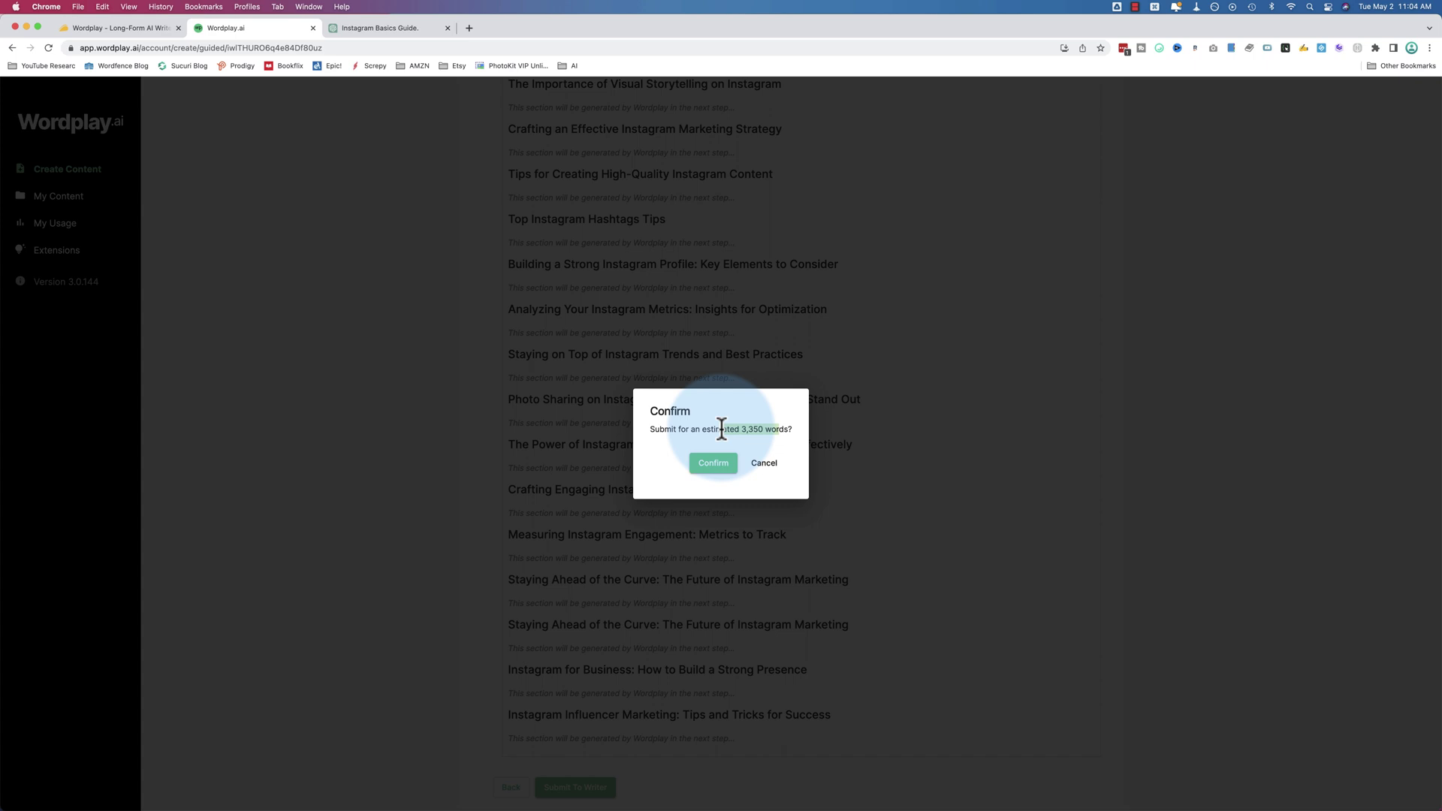
left_click(721, 463)
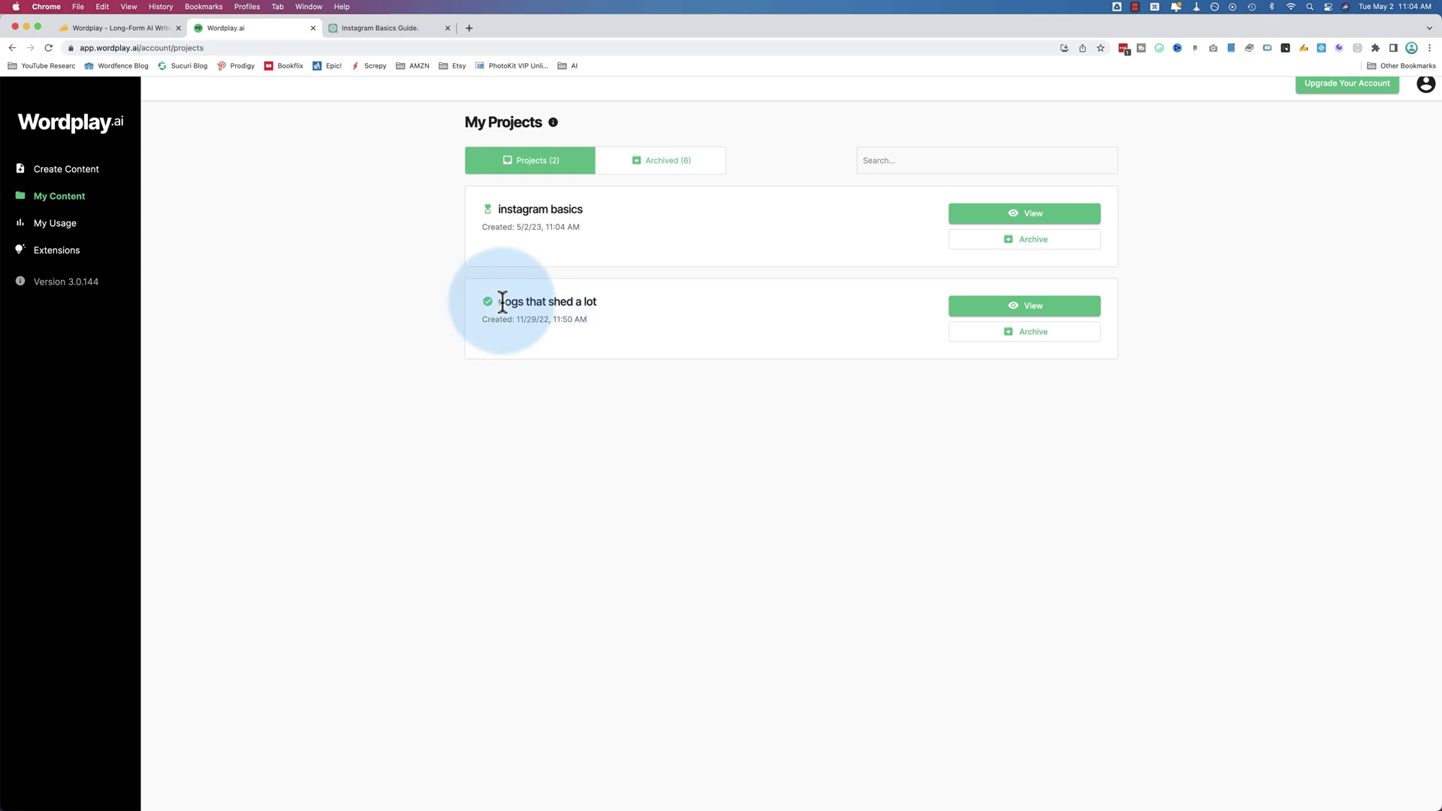
View the finished article in the "dogs that shed a lot" project, check its generated word count and return to the project list.
left_click_drag(503, 301, 633, 304)
left_click(630, 299)
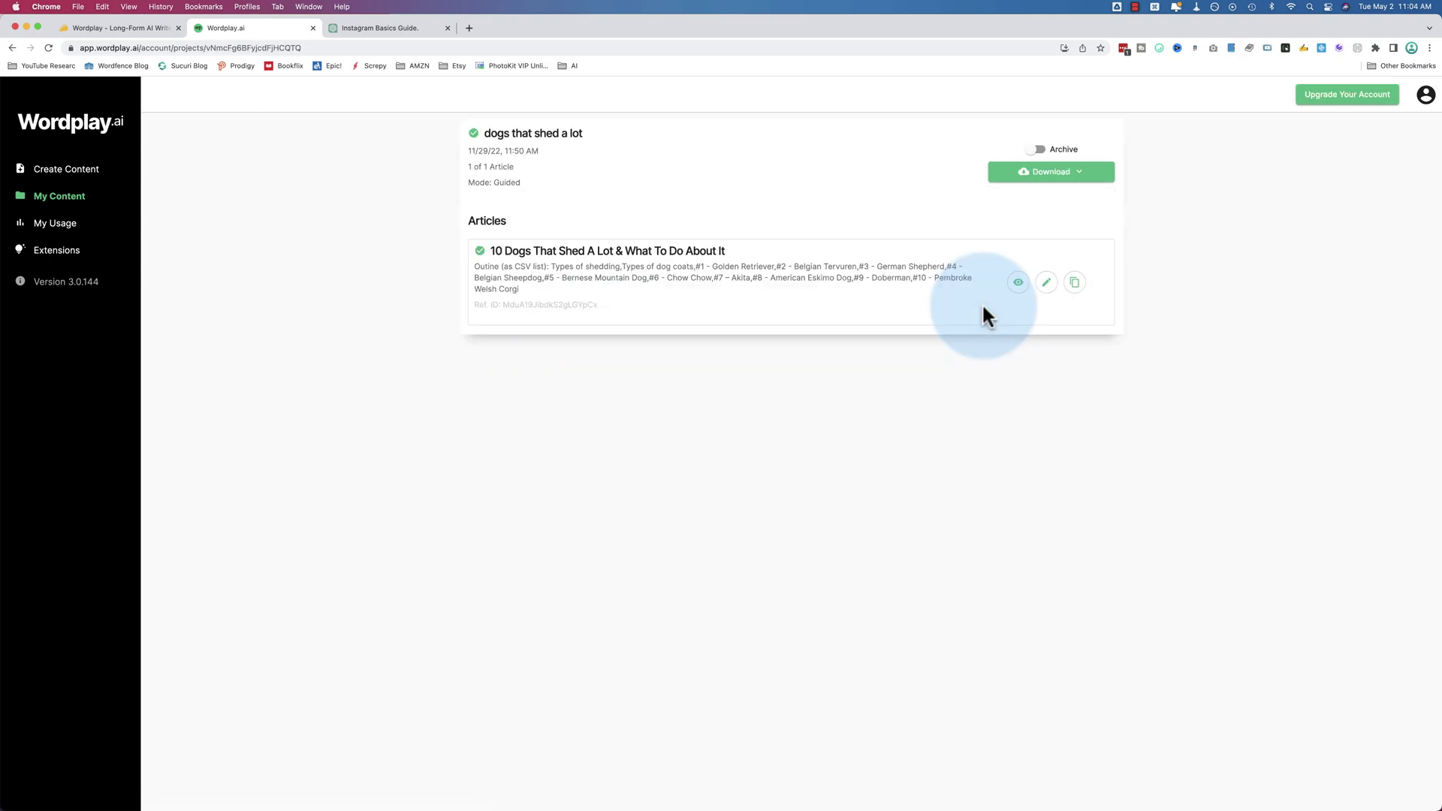
left_click(1020, 283)
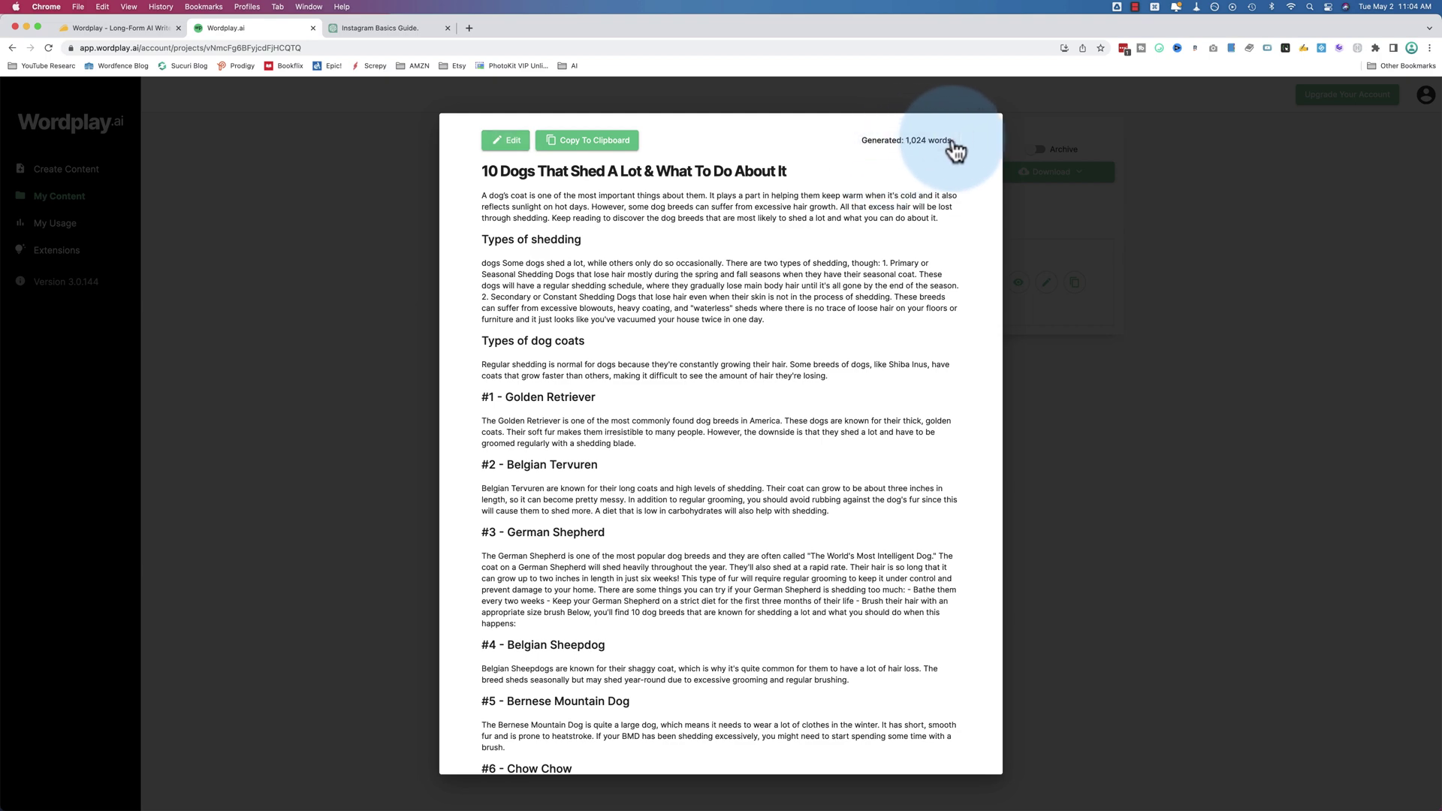
left_click(1098, 304)
key("super+bracketleft")
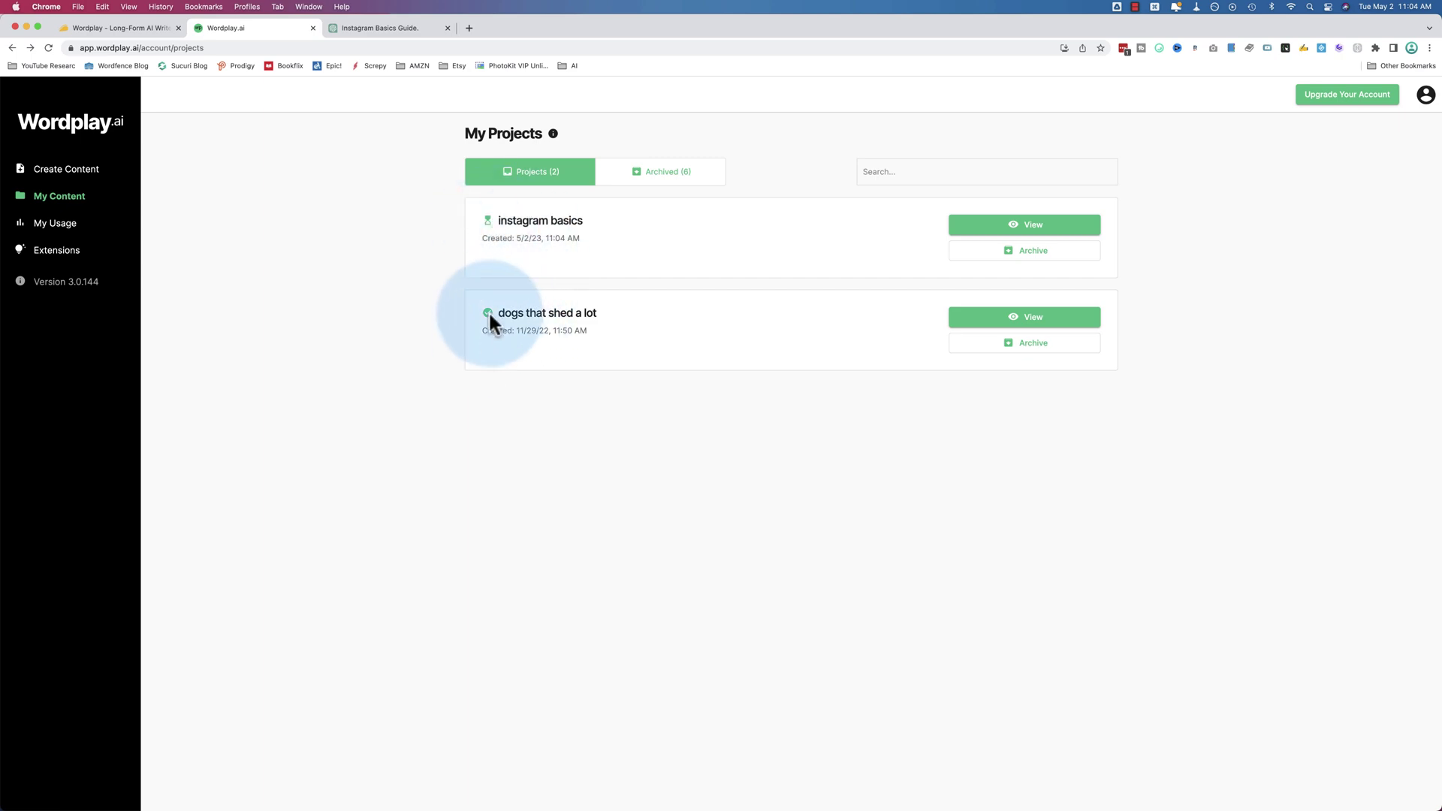
Switch to ChatGPT's Instagram basics article, select its text and count its words with Word Counter Plus.
left_click(383, 27)
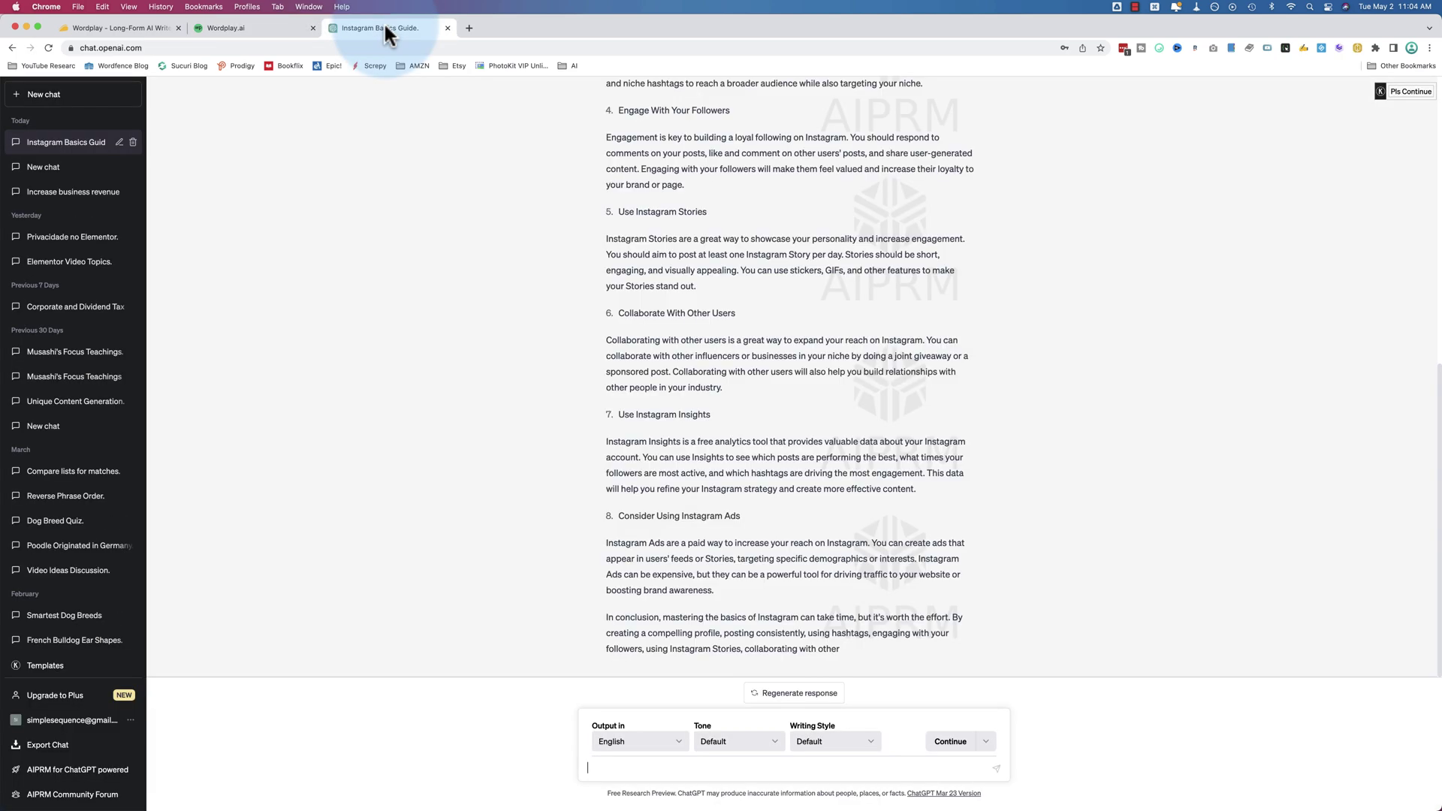
scroll(732, 482, "up", 6)
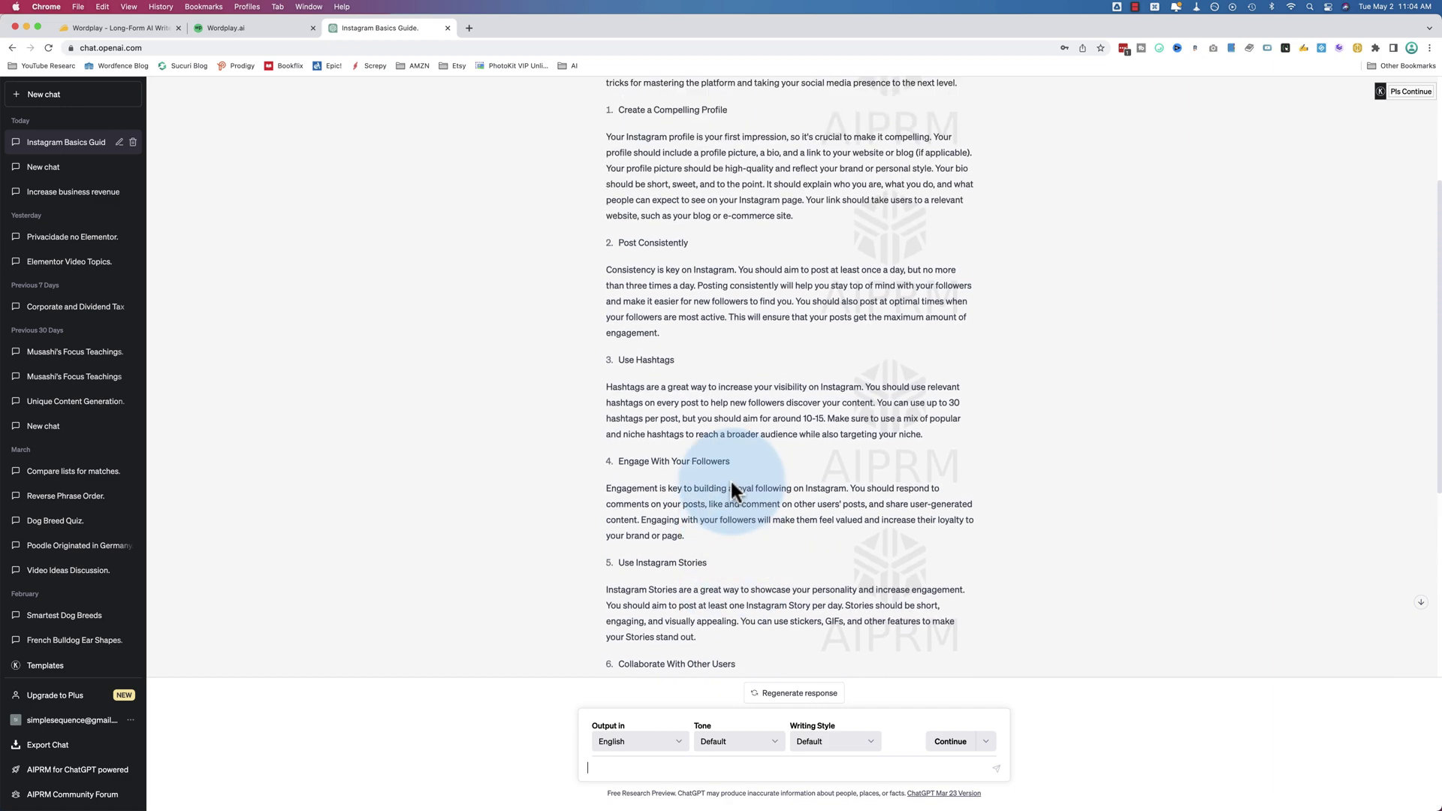
scroll(647, 338, "down", 7)
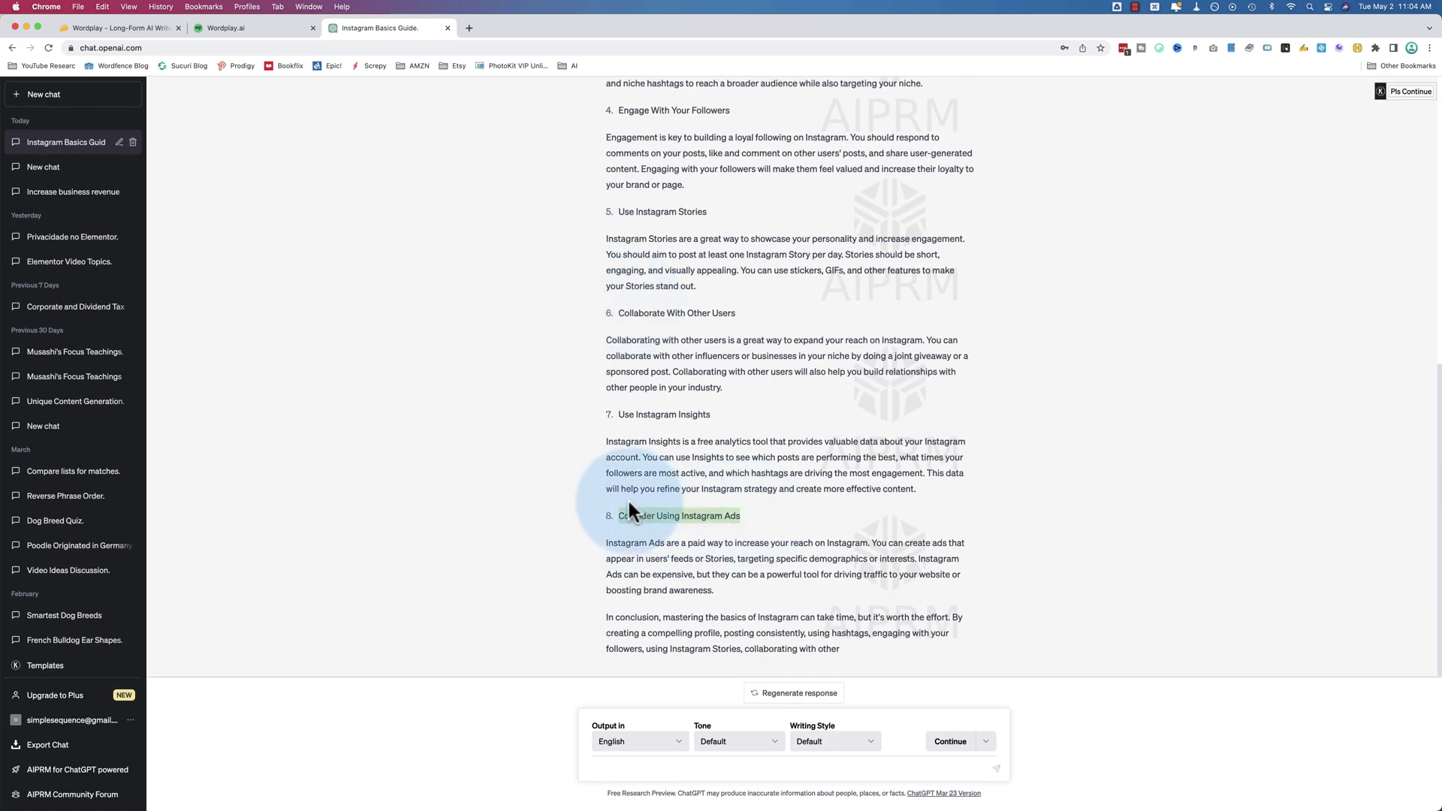
scroll(628, 498, "up", 7)
left_click_drag(605, 159, 876, 640)
scroll(869, 395, "down", 2)
scroll(866, 390, "down", 5)
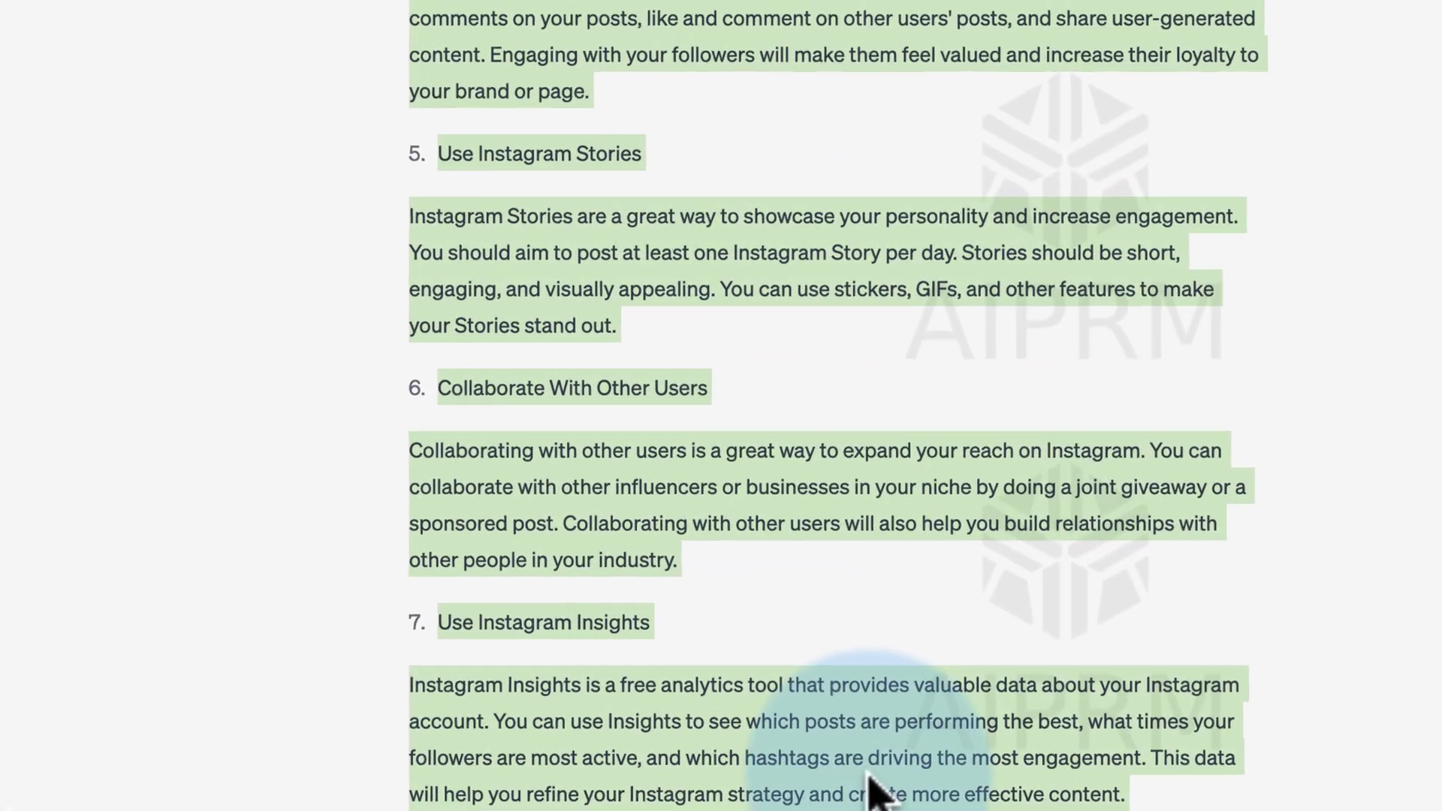
key("super+shift+w")
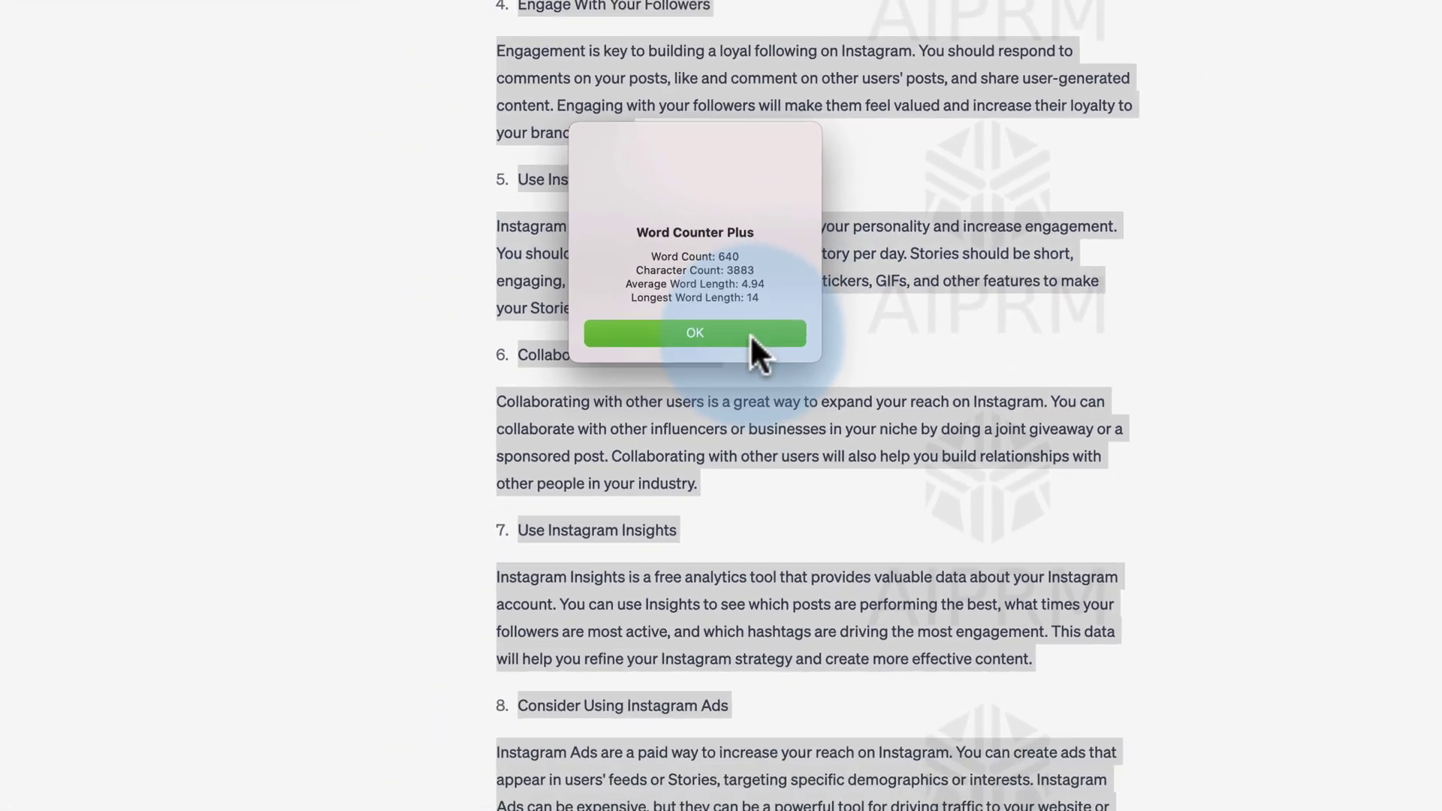
left_click(751, 336)
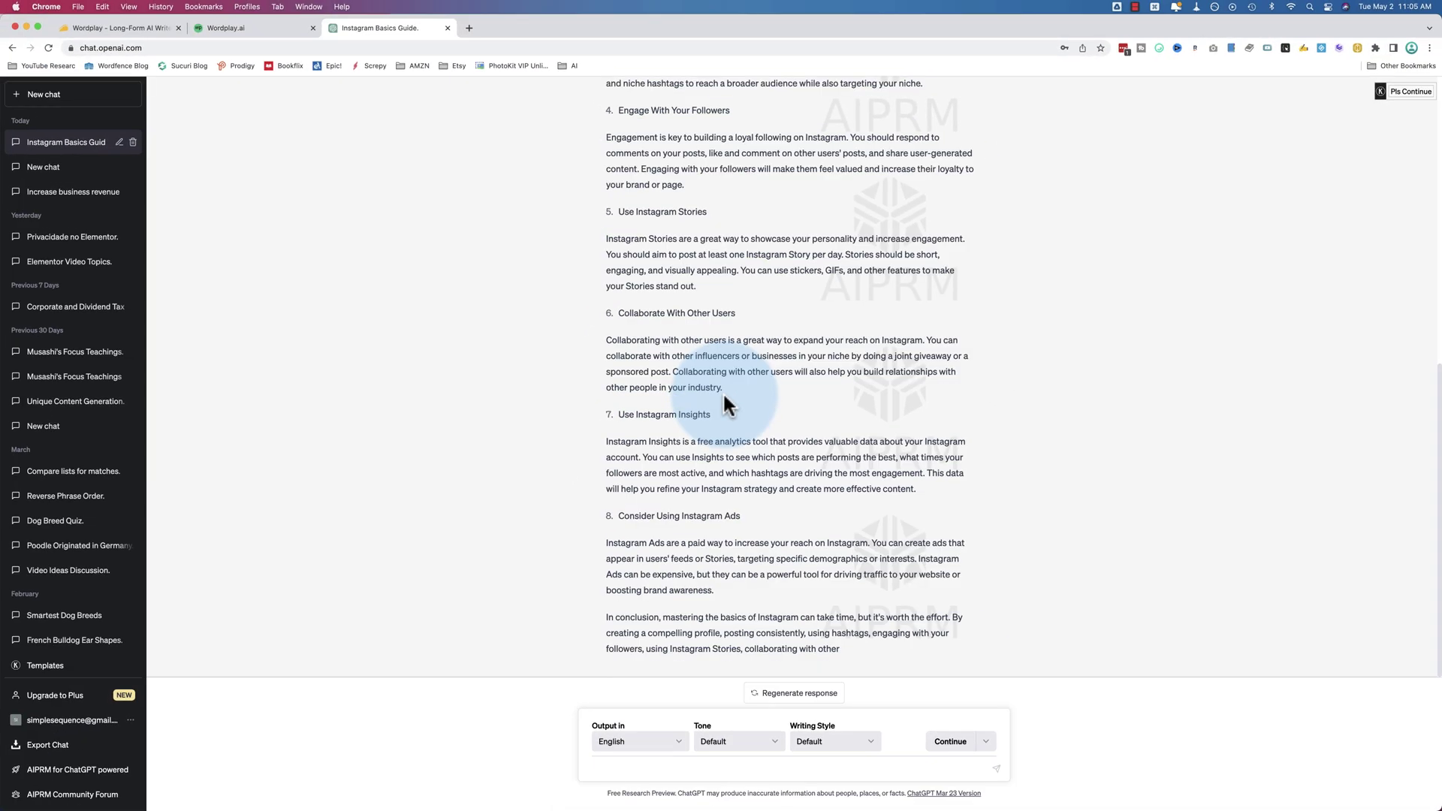
left_click(726, 356)
Review the numbered sections of the ChatGPT article and check the project list in Wordplay.
scroll(725, 356, "up", 5)
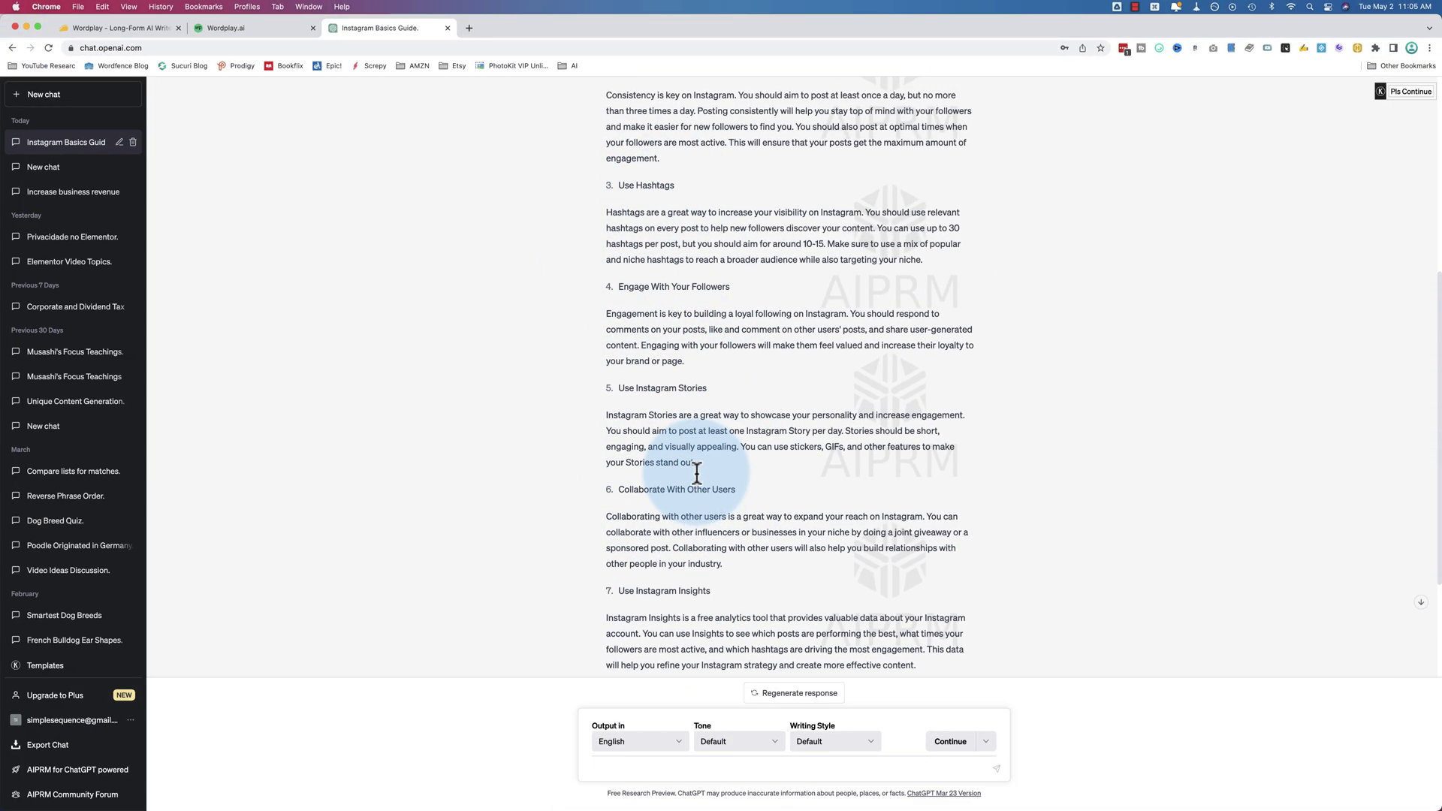
scroll(696, 473, "down", 2)
scroll(696, 473, "down", 1)
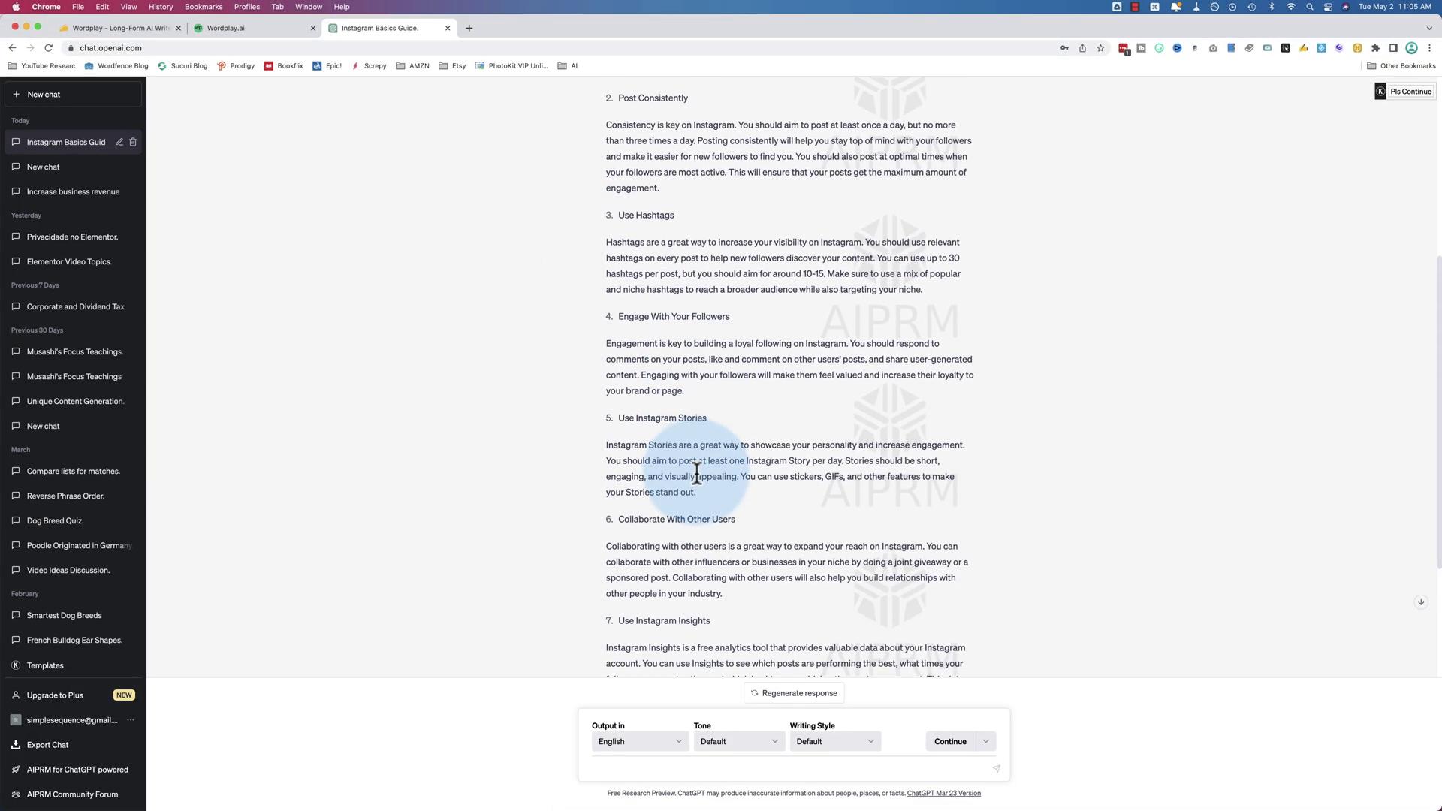
scroll(696, 473, "down", 5)
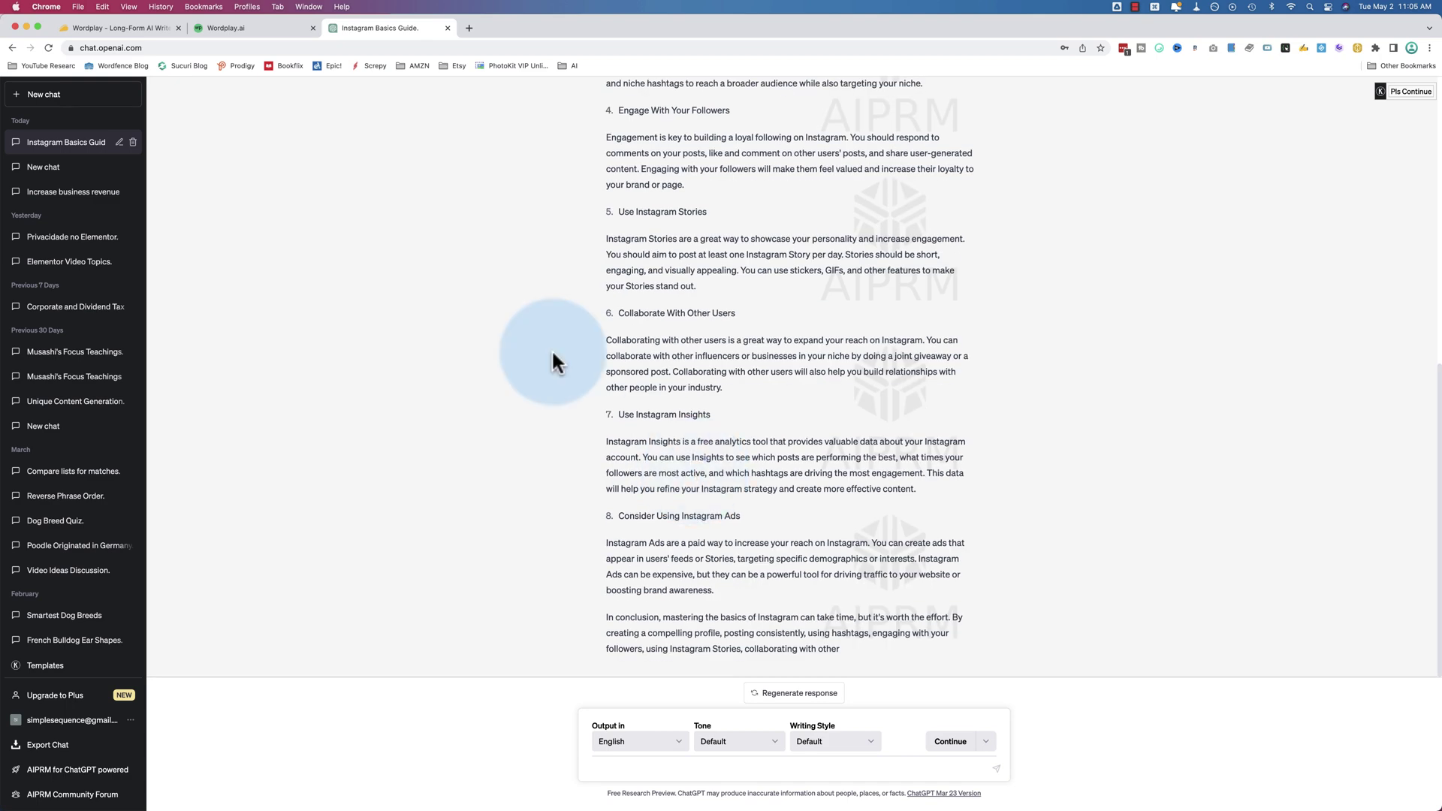
left_click(251, 27)
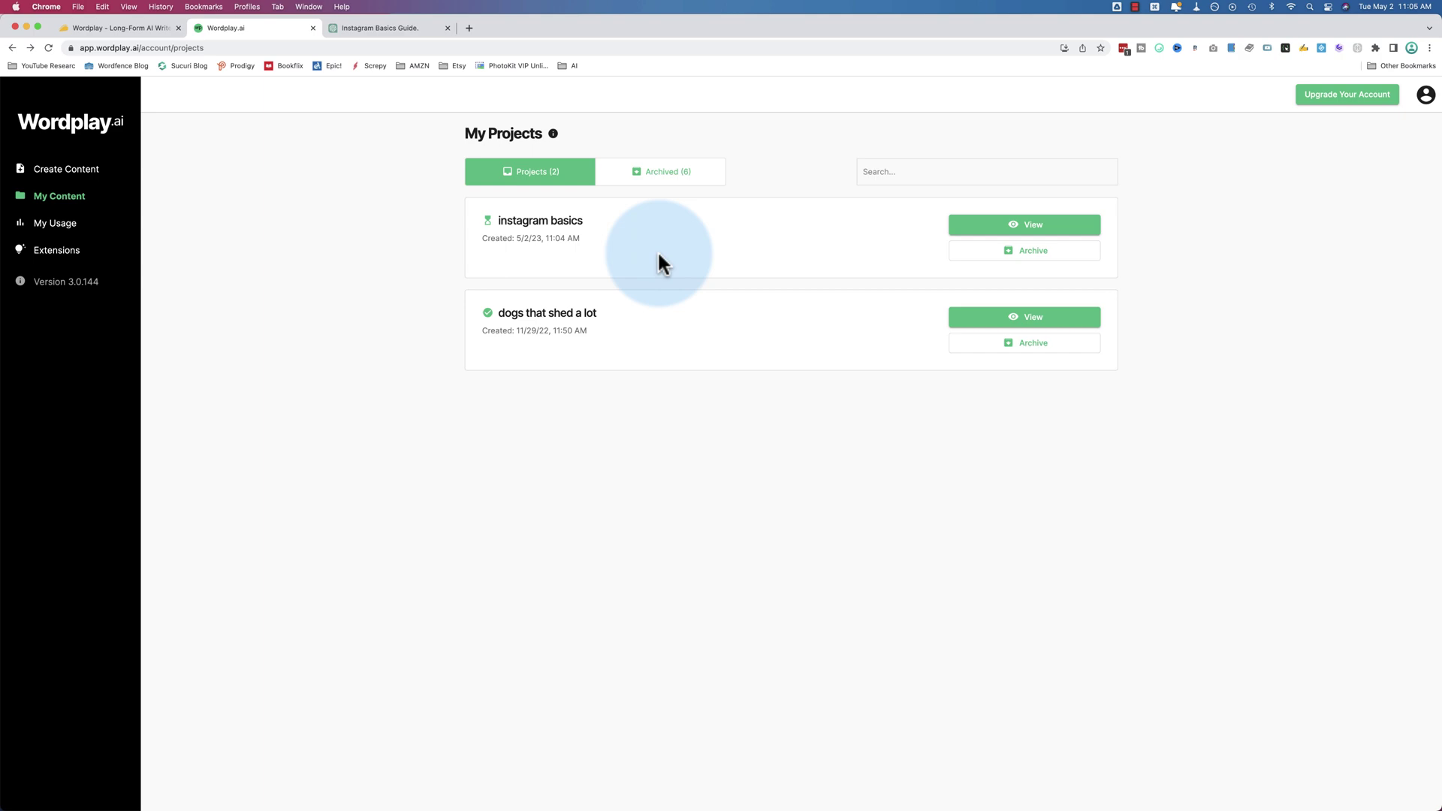
Return to ChatGPT and select the whole Instagram basics article, from the title to its last line.
left_click(373, 29)
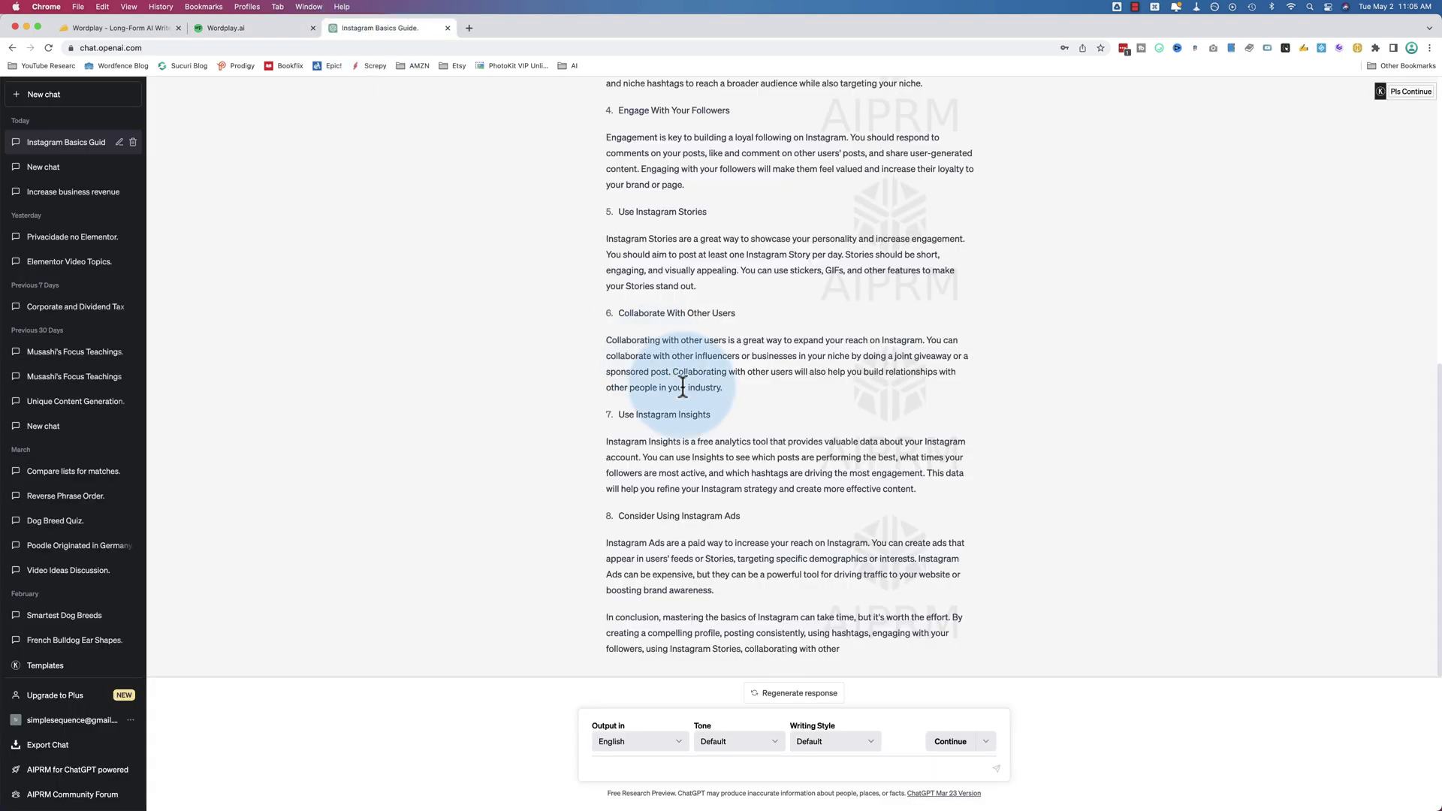
left_click_drag(843, 653, 610, 118)
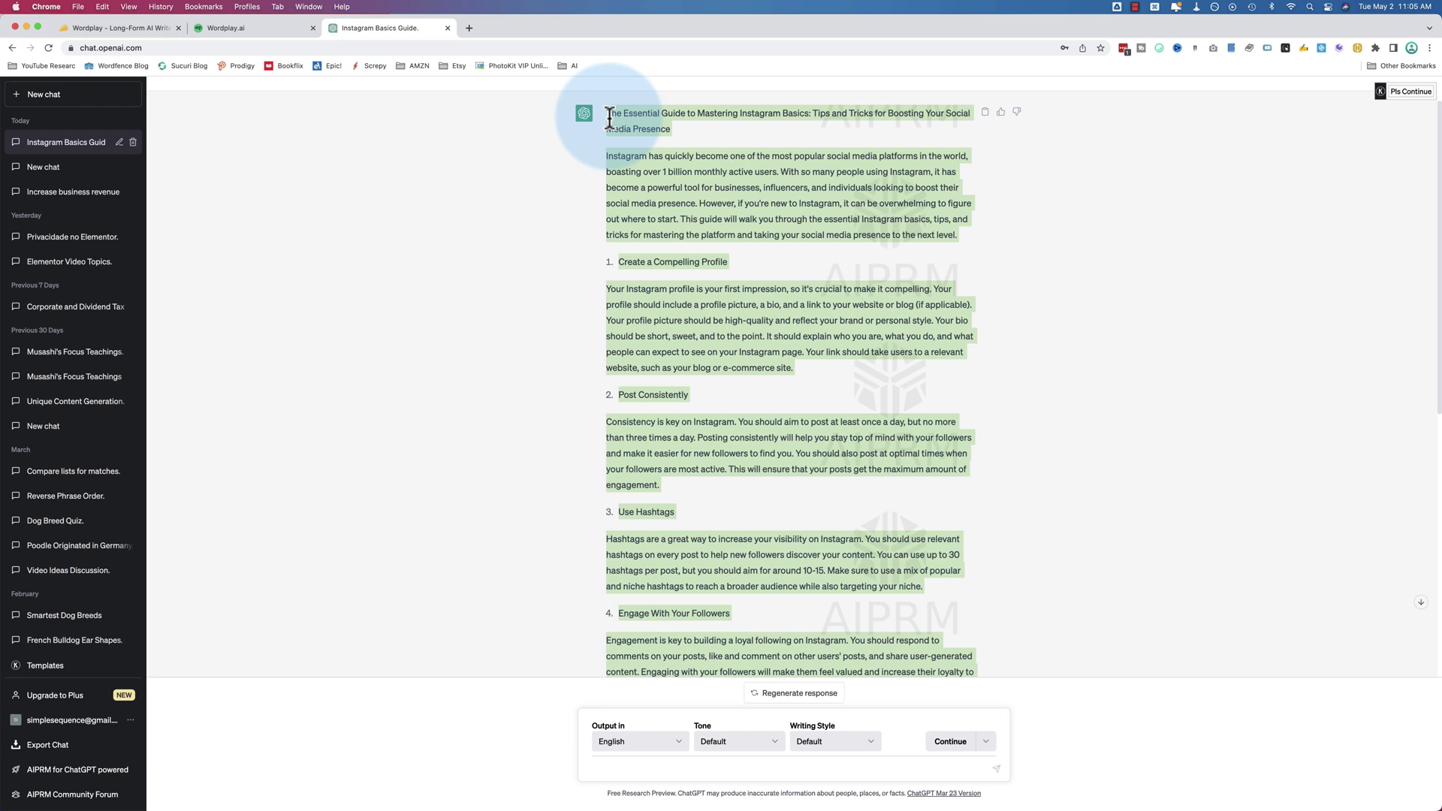
left_click_drag(609, 118, 733, 366)
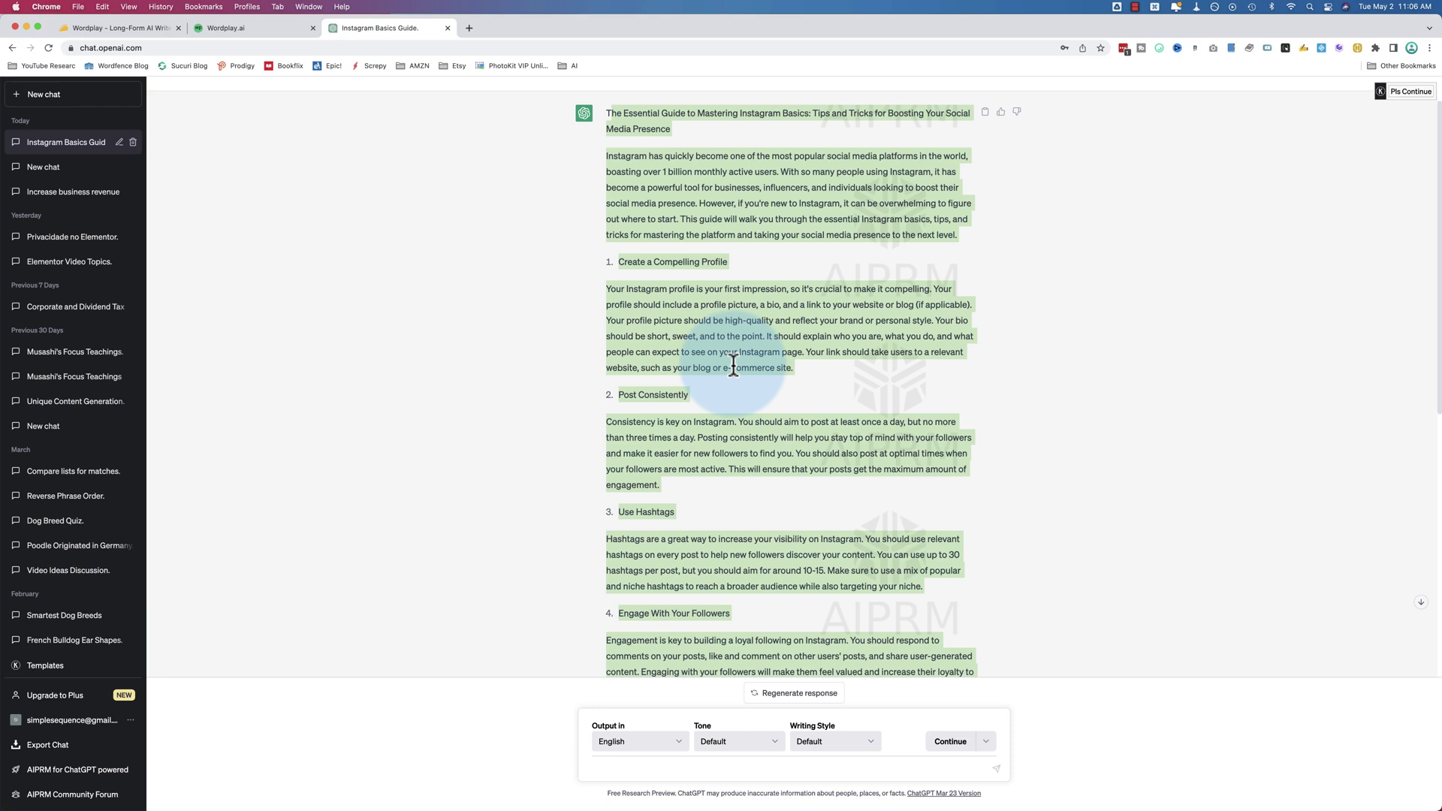
Reload the Wordplay project list, open the "instagram basics" project and check its article count and mode.
left_click(252, 30)
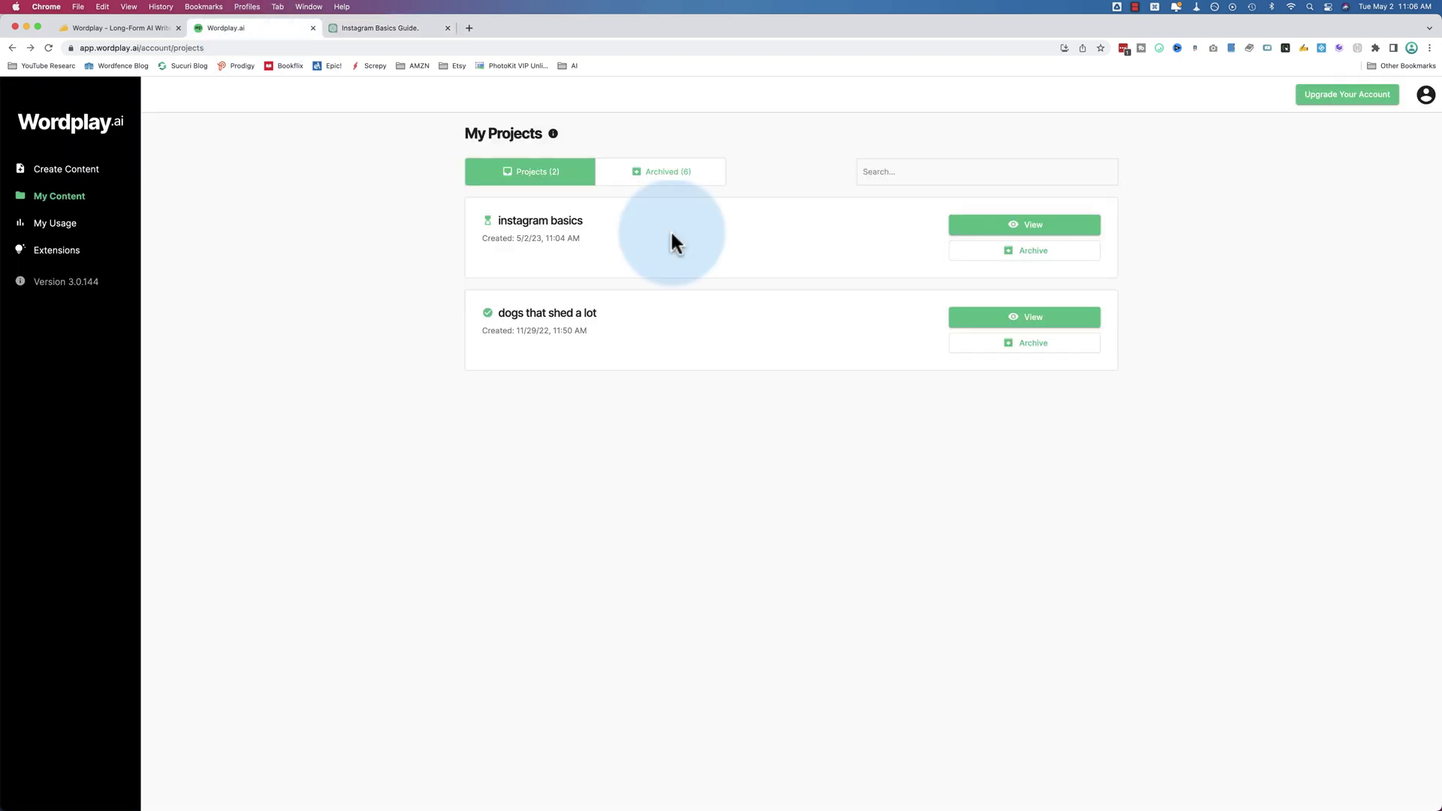
left_click(48, 48)
left_click(531, 238)
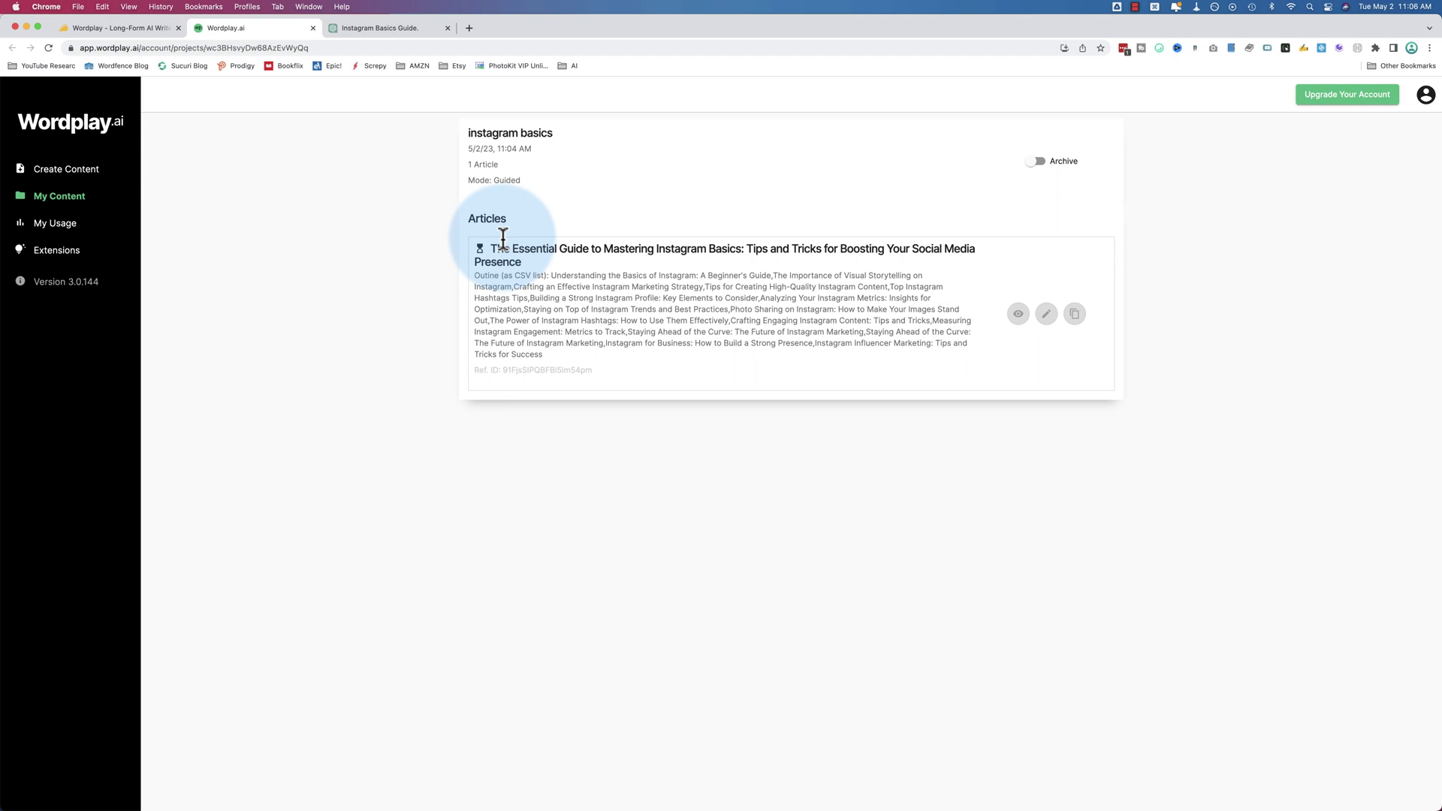
left_click_drag(467, 161, 527, 182)
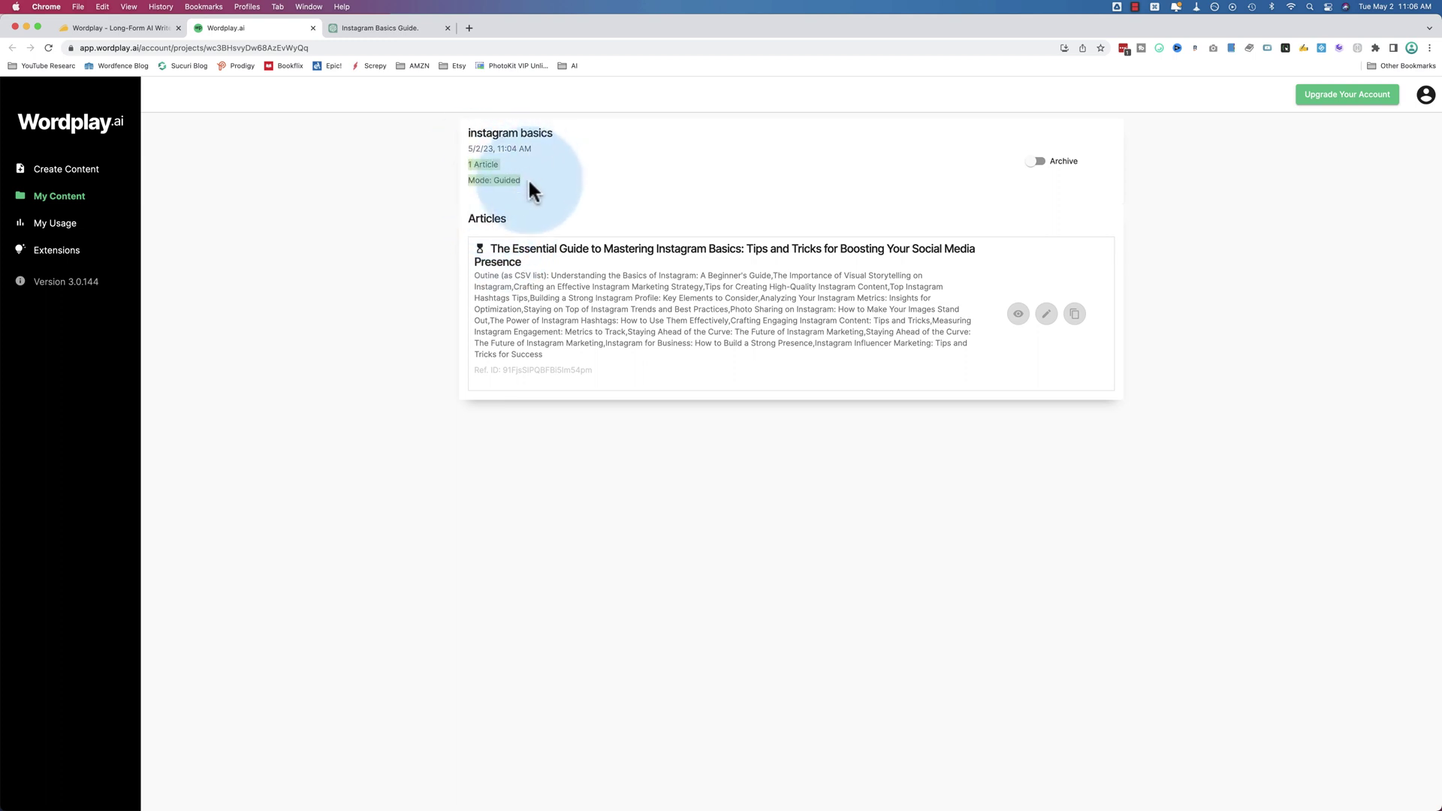
left_click(562, 288)
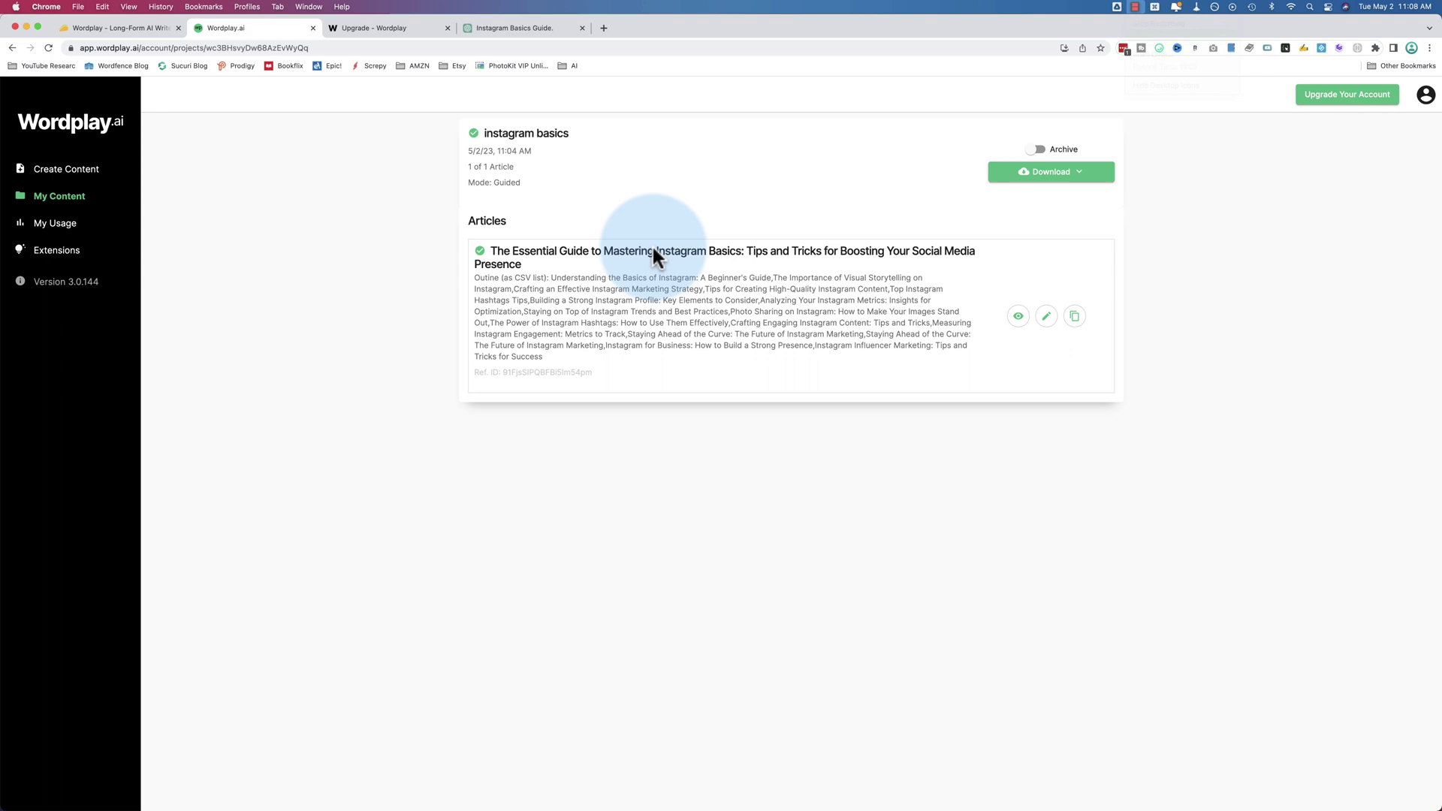
View the finished Instagram basics article in Wordplay, review it from start to end and copy it to the clipboard.
left_click(1018, 316)
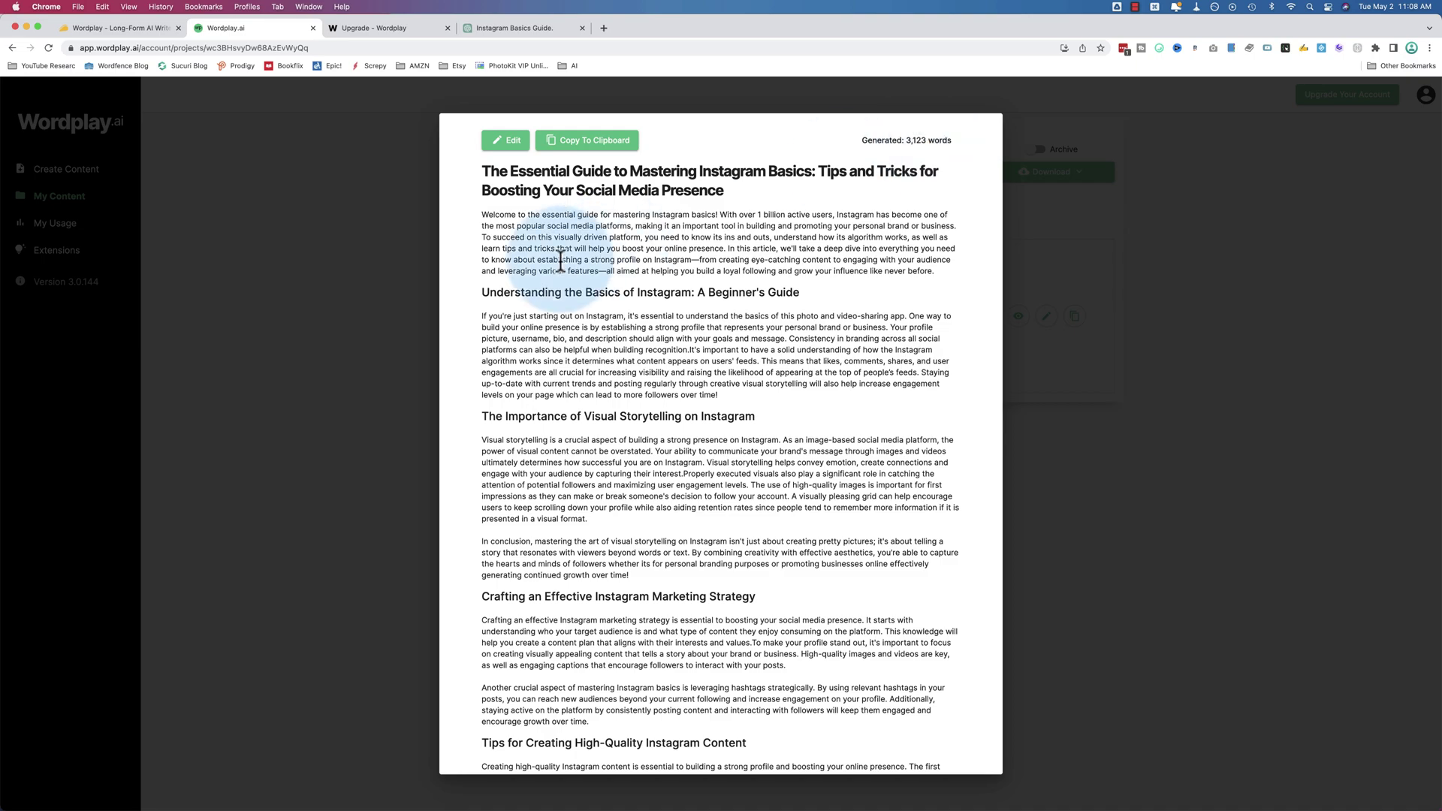
scroll(534, 240, "down", 15)
scroll(560, 260, "down", 10)
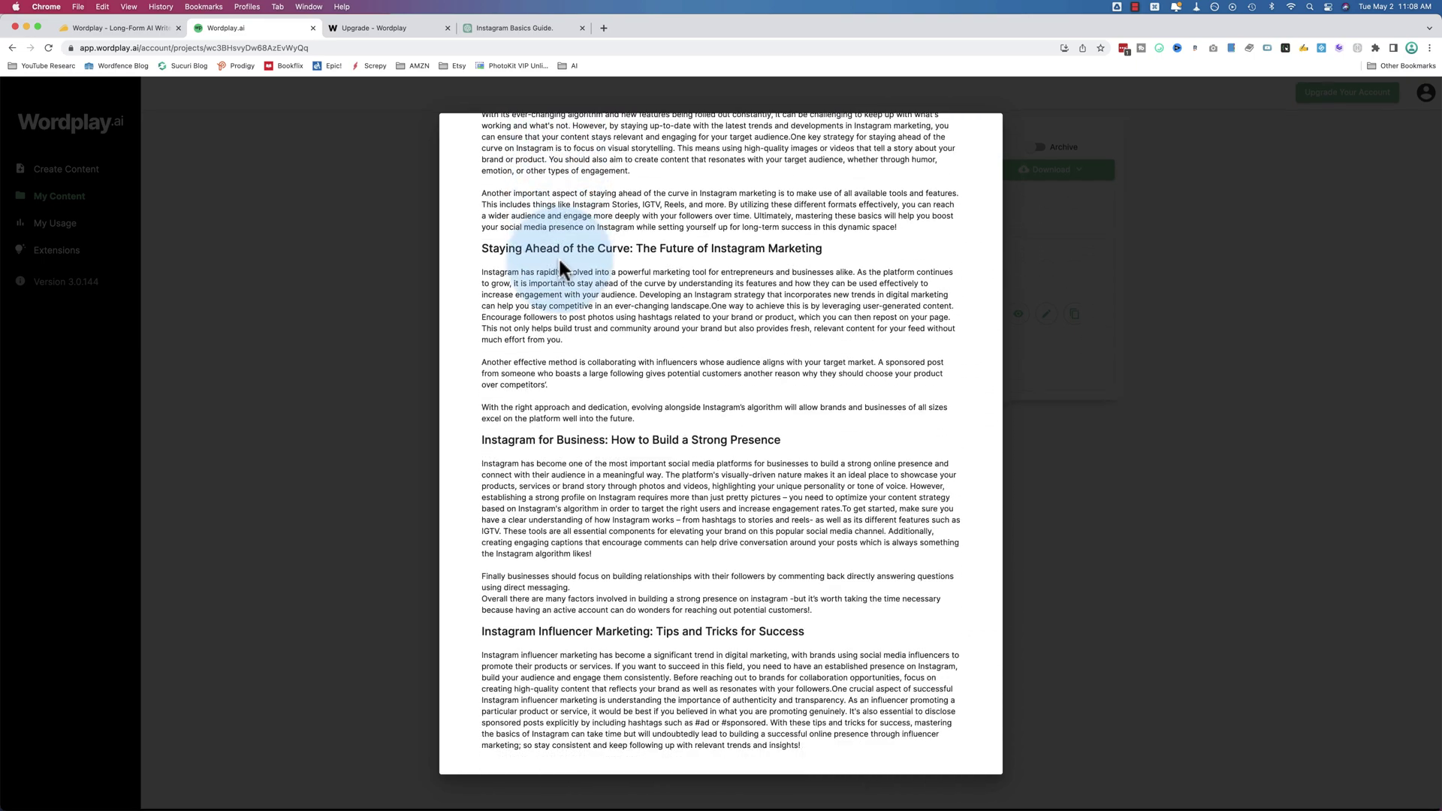
scroll(592, 613, "up", 10)
scroll(593, 617, "up", 15)
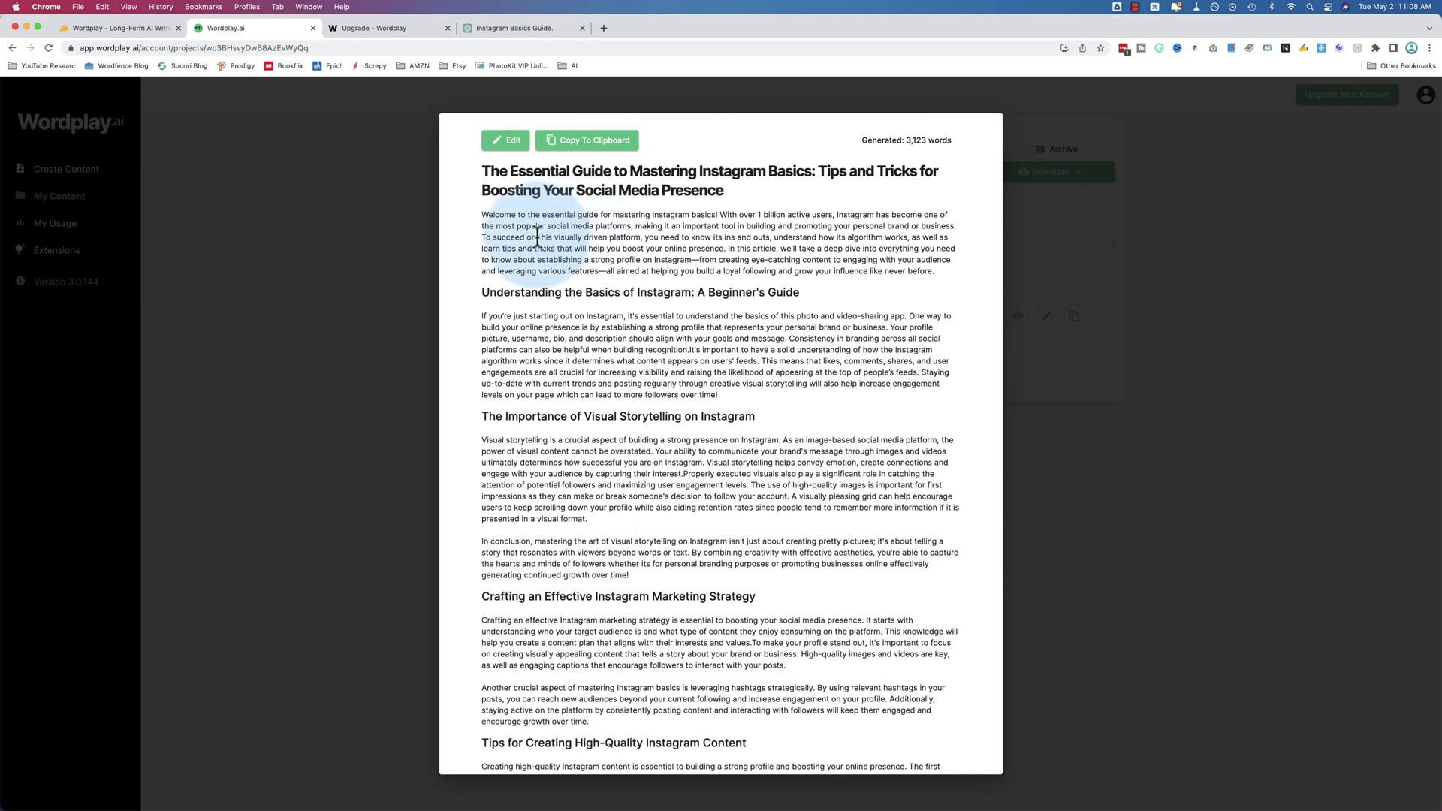
left_click(583, 150)
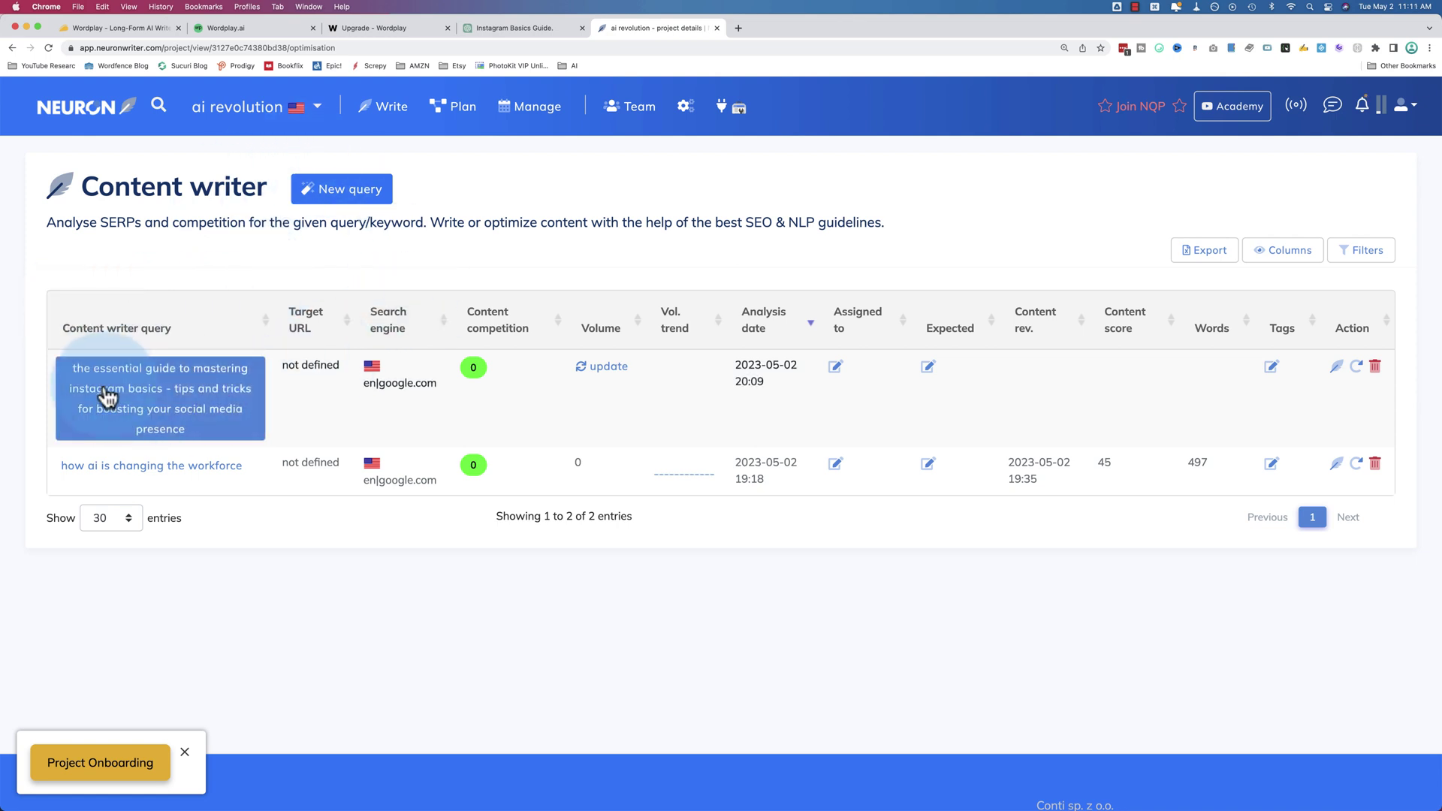
Open the query on mastering Instagram basics in NeuronWriter and examine the competitors' content scores and article lengths.
left_click(191, 385)
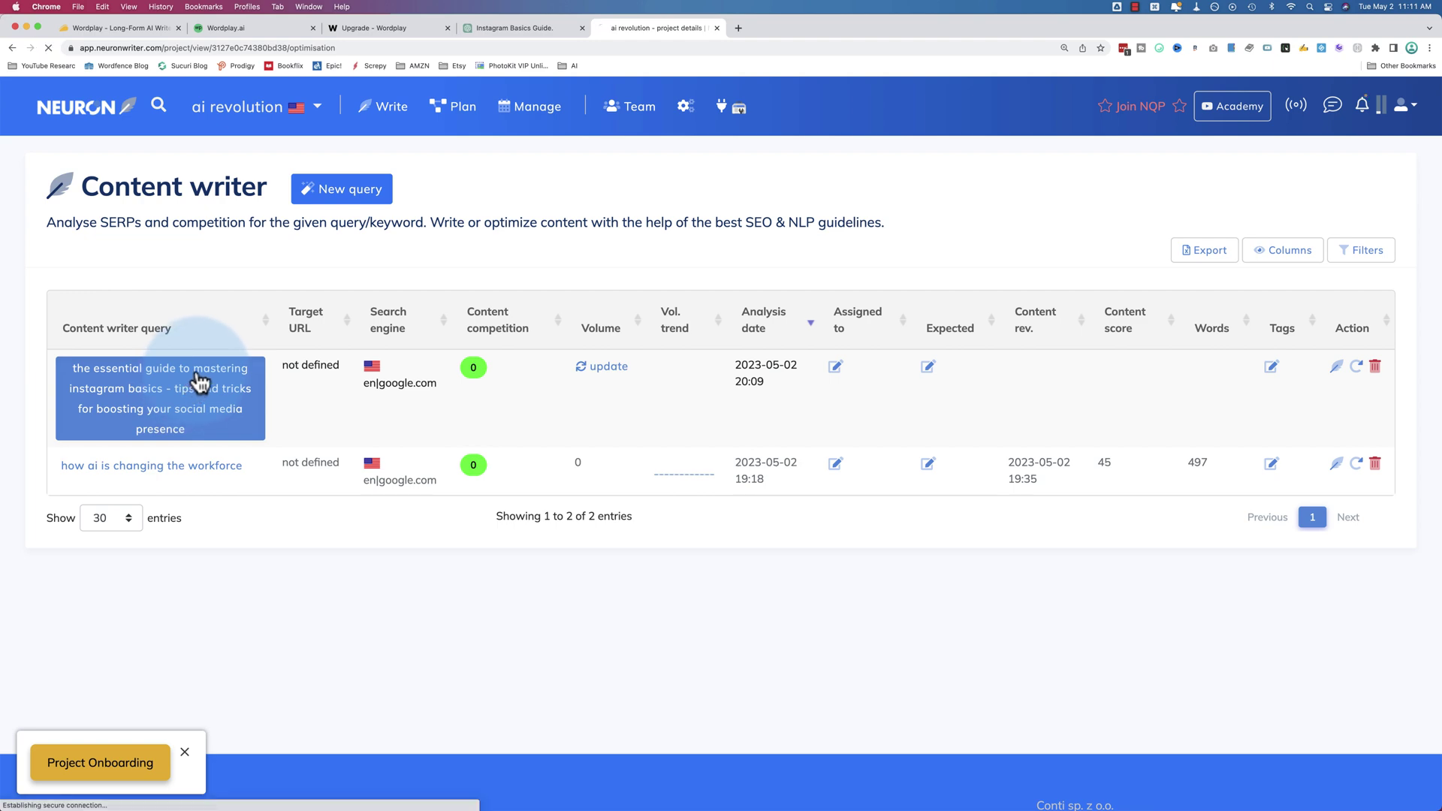
scroll(383, 303, "down", 3)
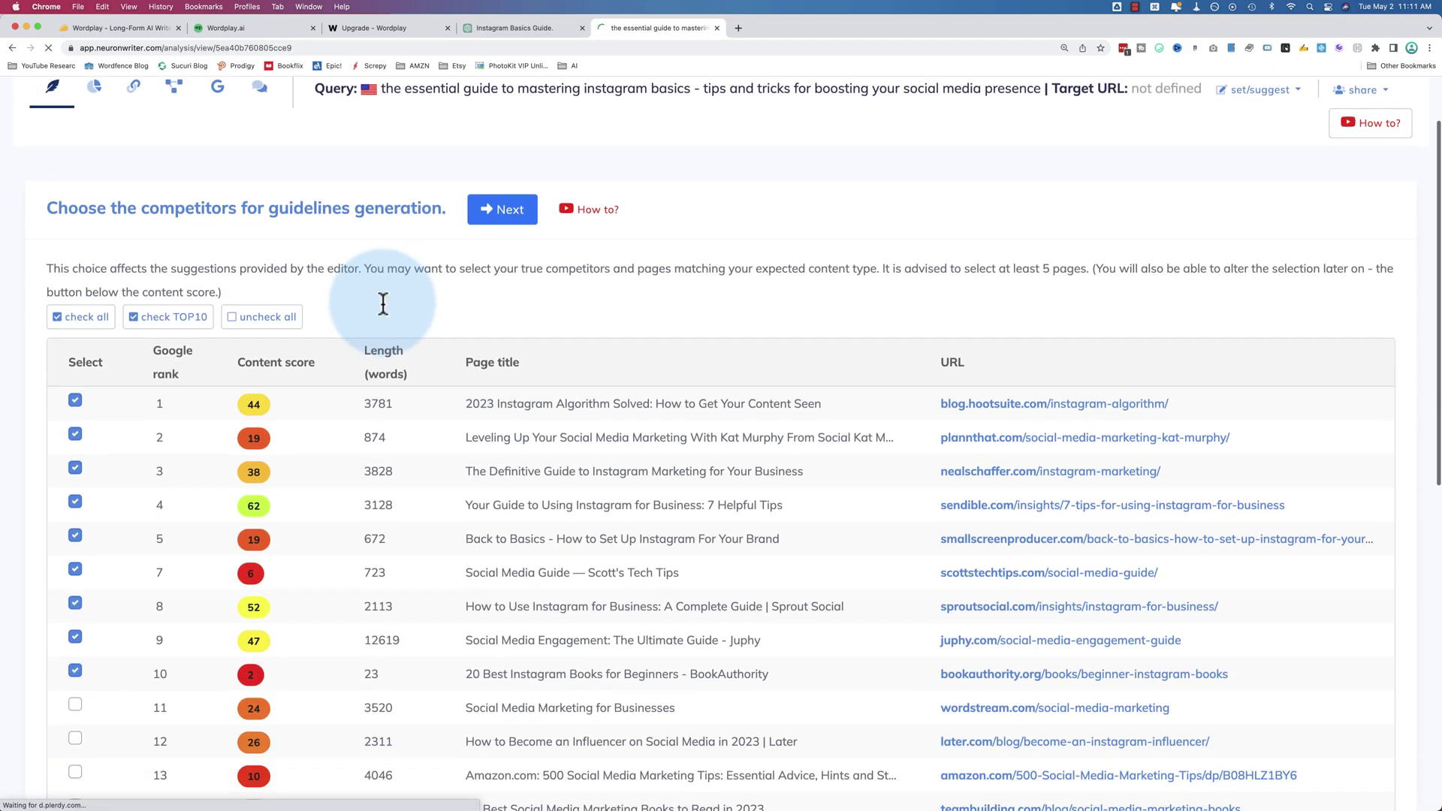
scroll(383, 303, "down", 3)
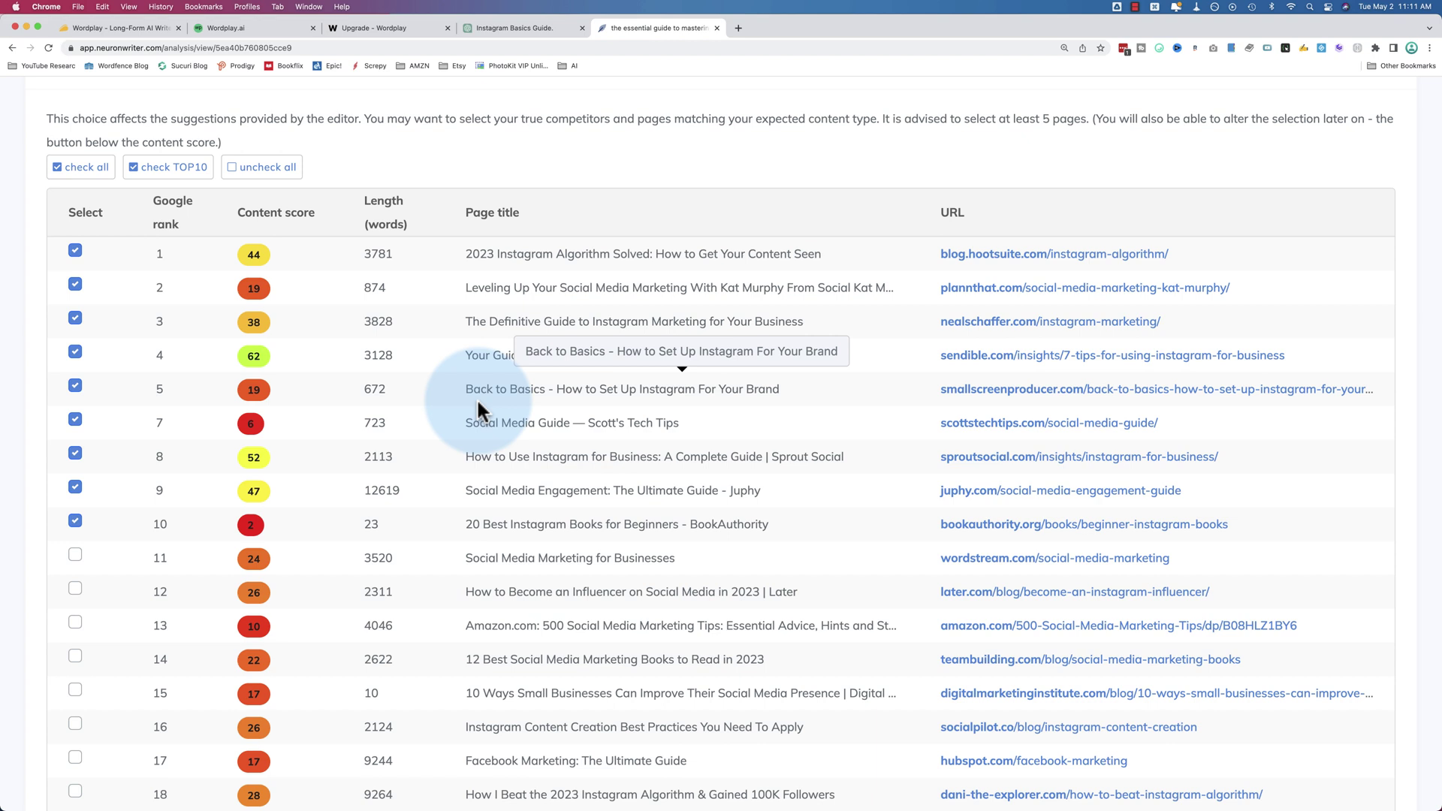
scroll(381, 432, "down", 1)
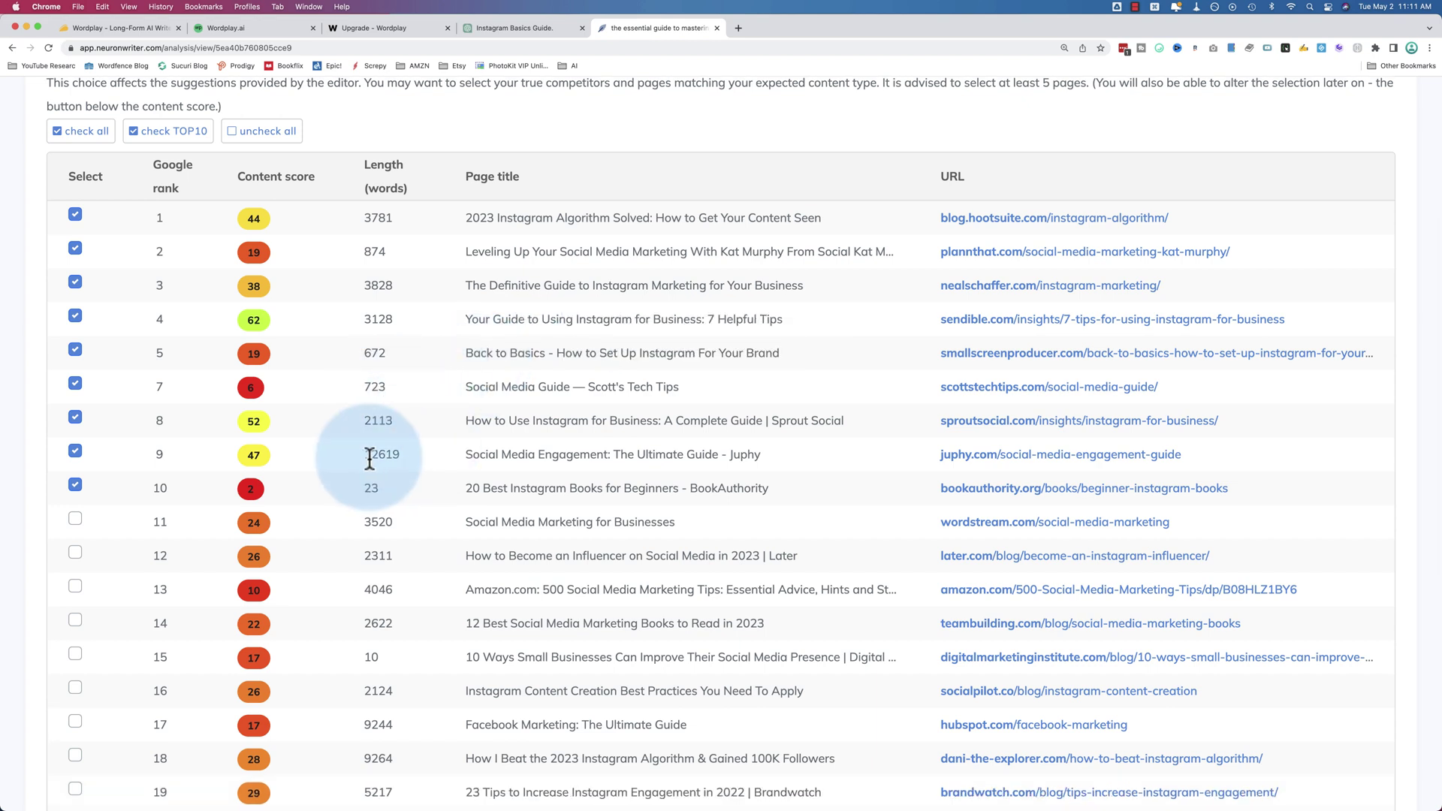
left_click_drag(369, 458, 402, 465)
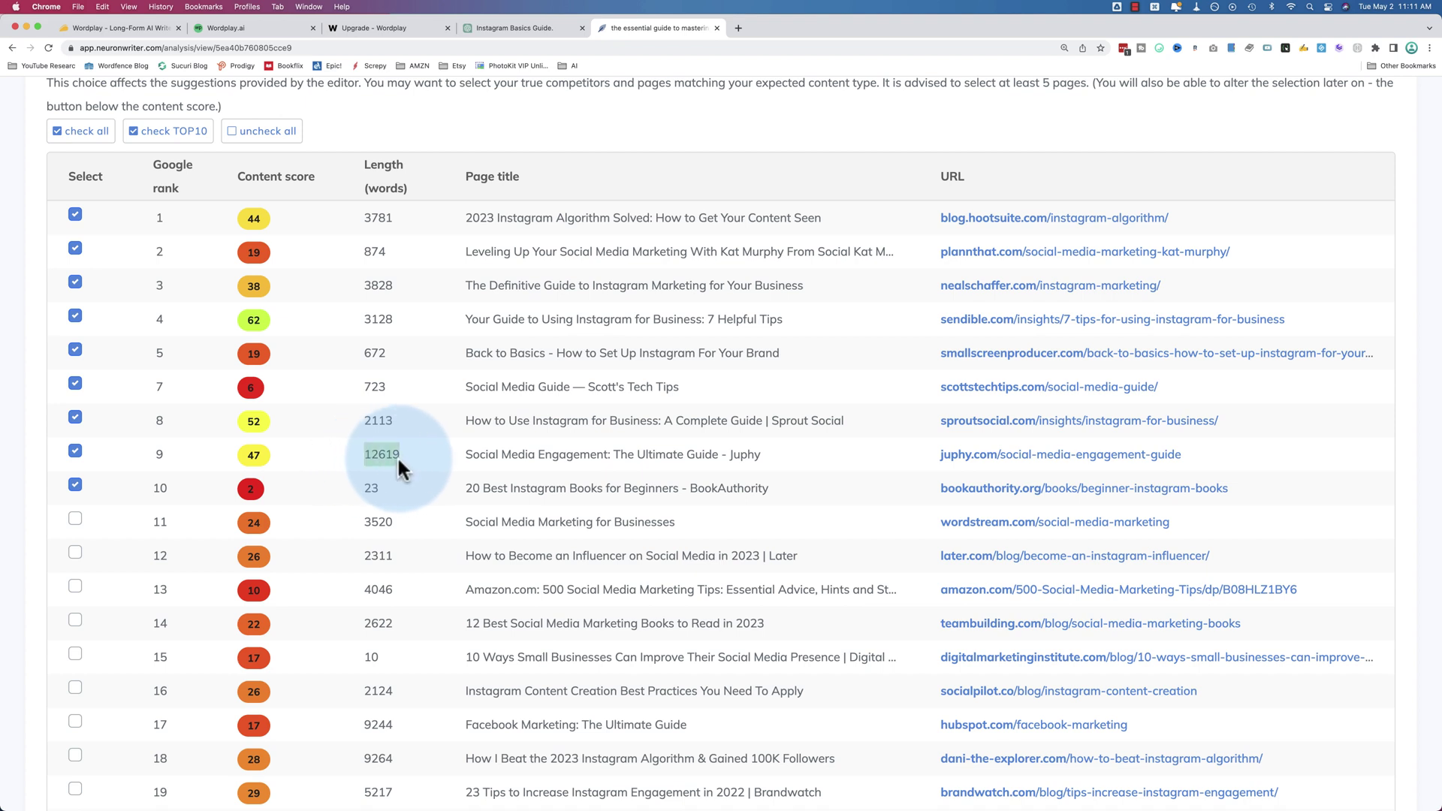
left_click_drag(403, 485, 346, 486)
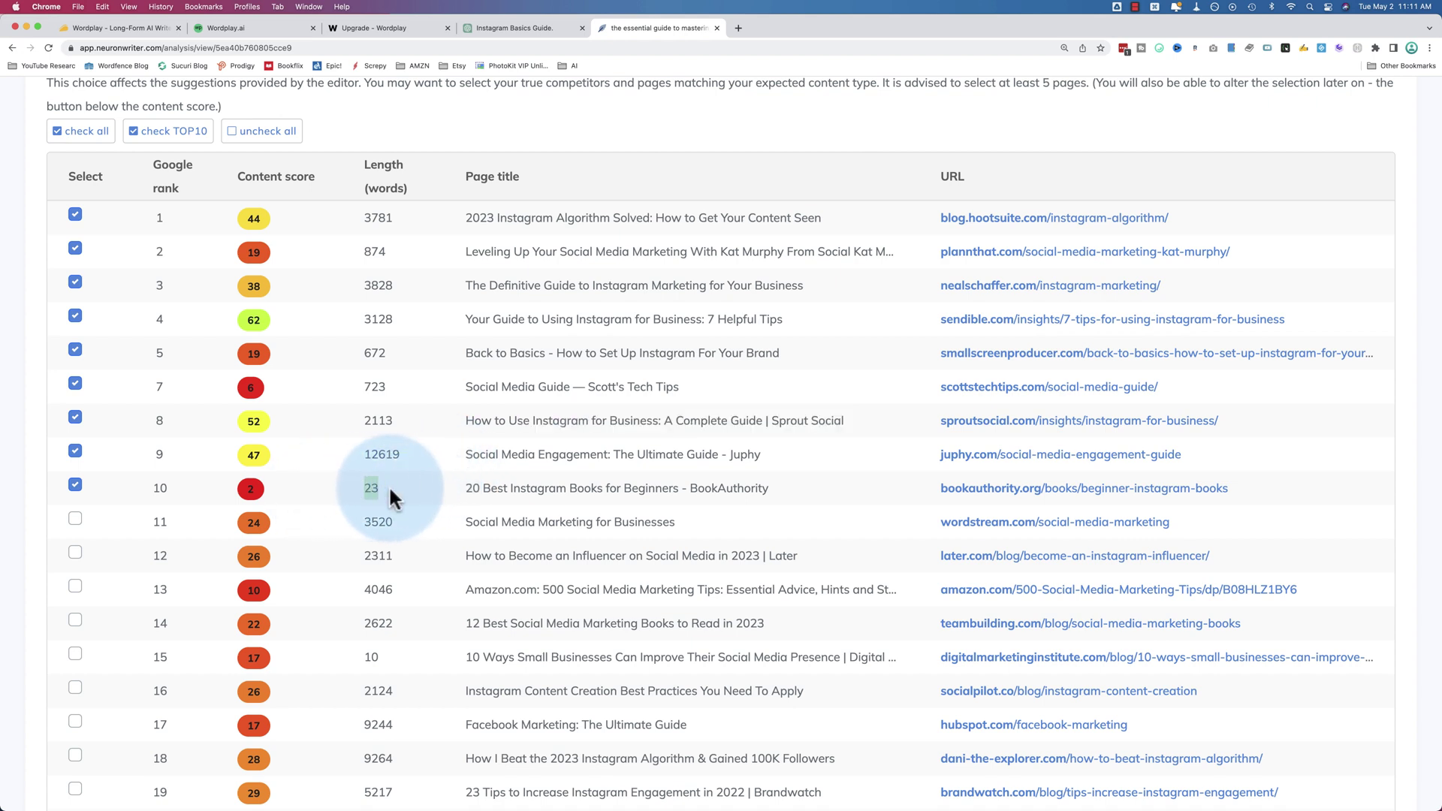
scroll(390, 496, "up", 1)
scroll(380, 348, "down", 1)
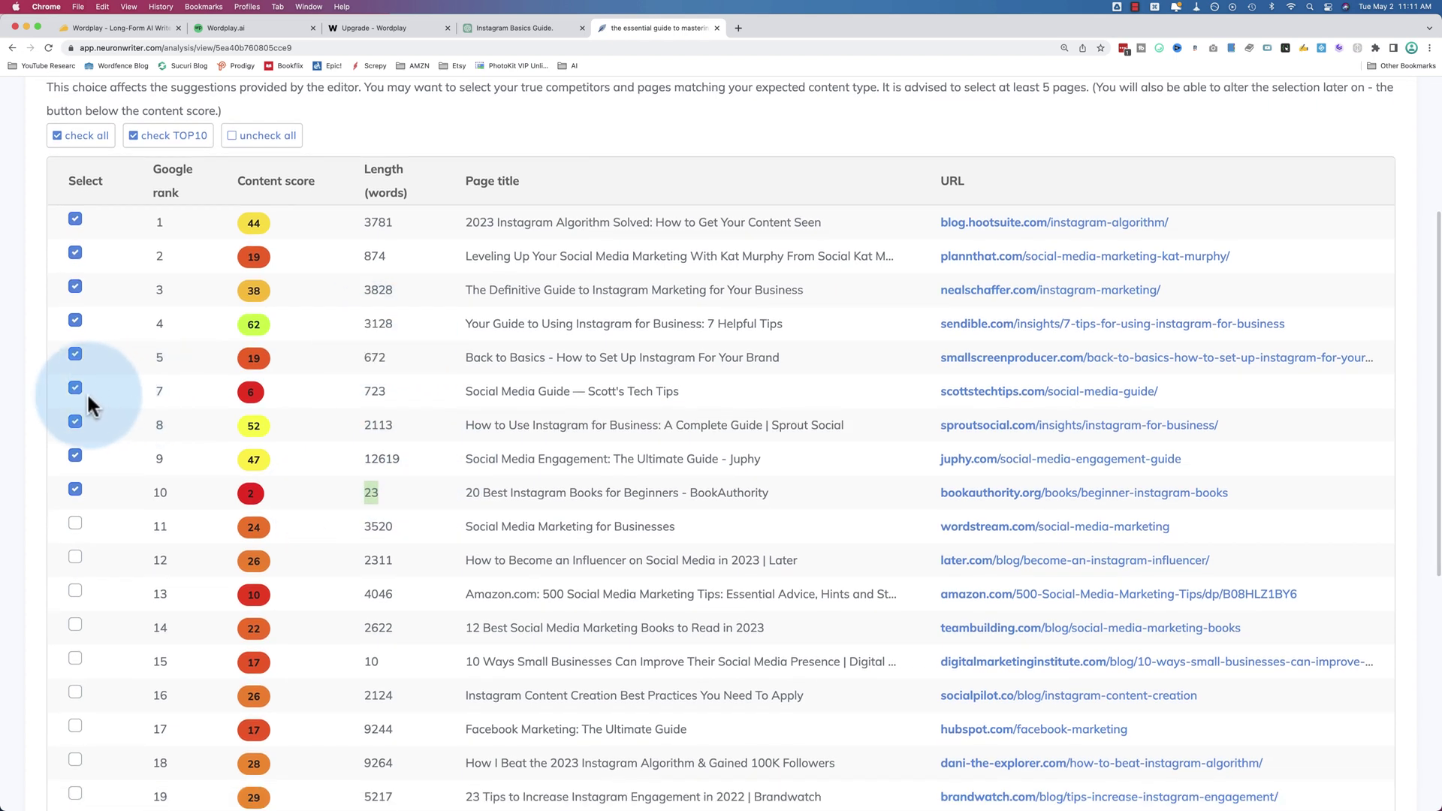
Deselect the competitors ranked 7 and 10, select those ranked 11 and 12, and continue to the content editor.
left_click(75, 388)
left_click(74, 490)
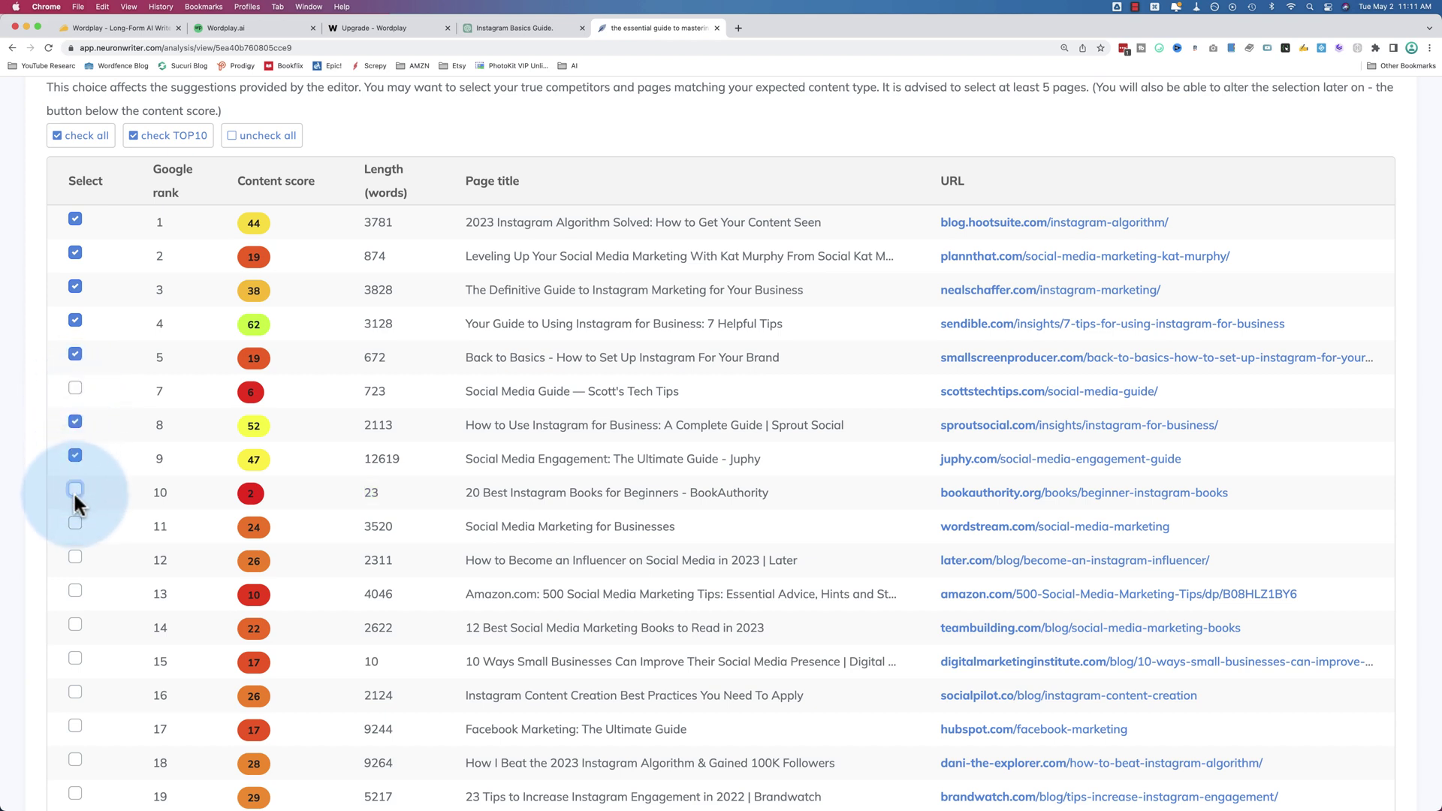
scroll(74, 491, "down", 2)
left_click(75, 468)
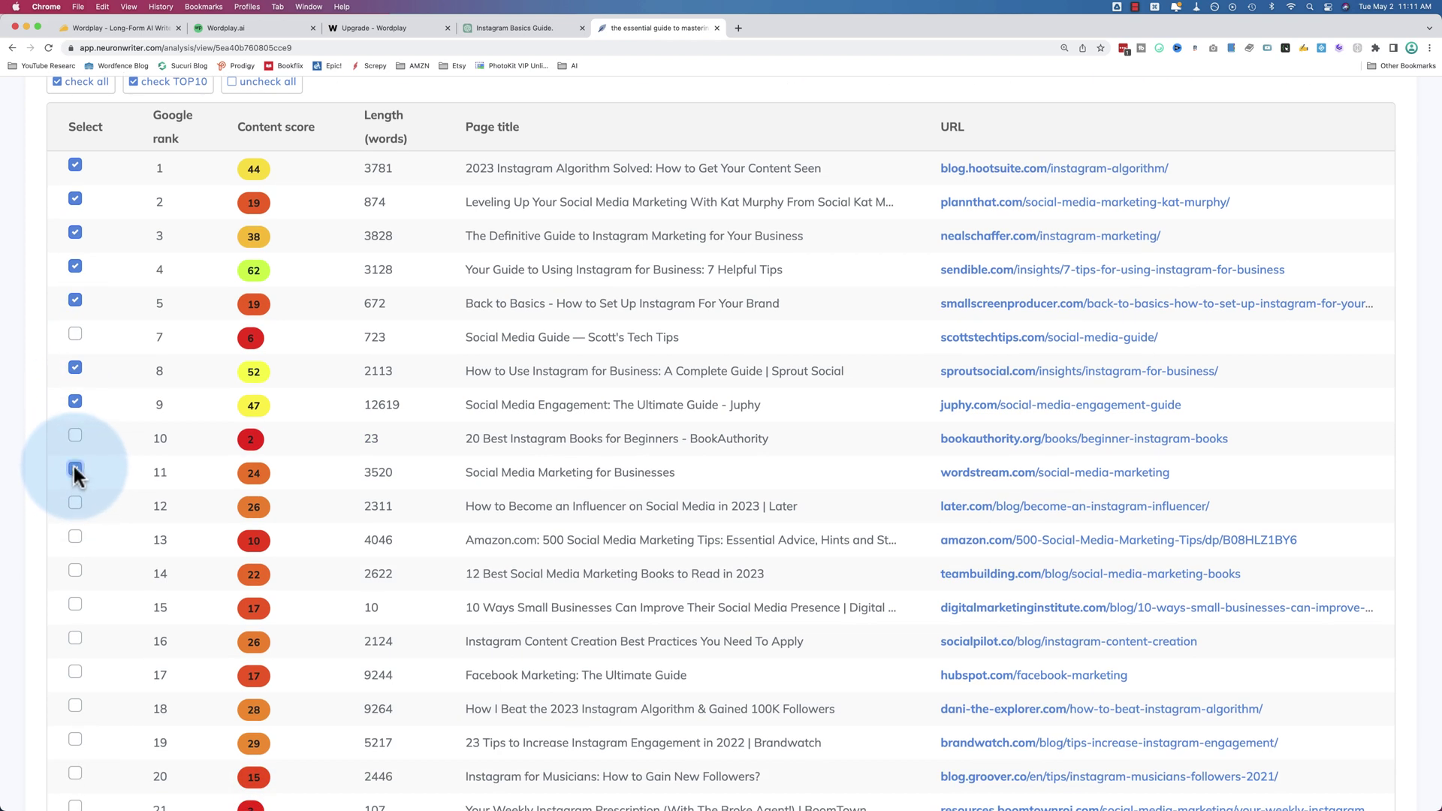
left_click(75, 503)
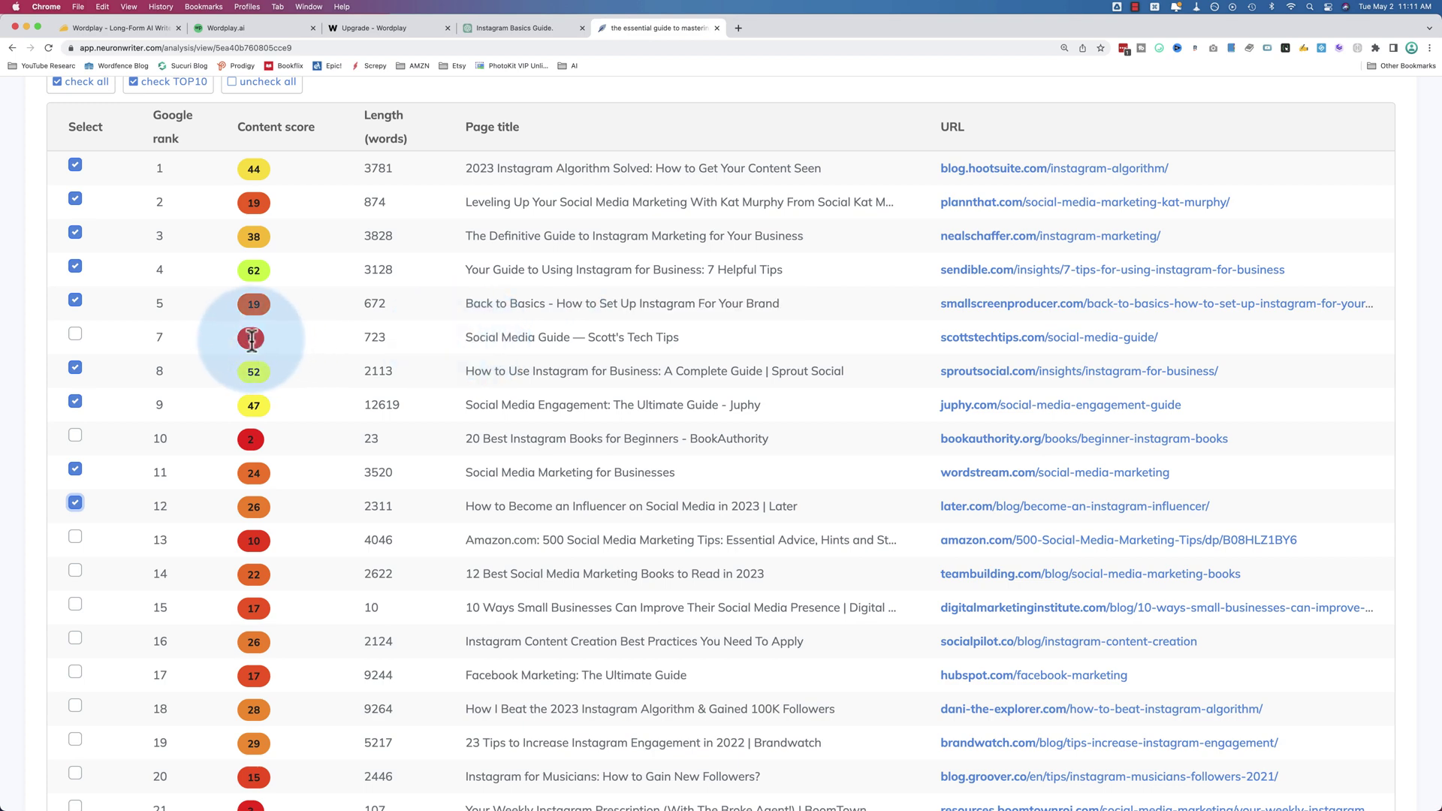
scroll(245, 335, "up", 3)
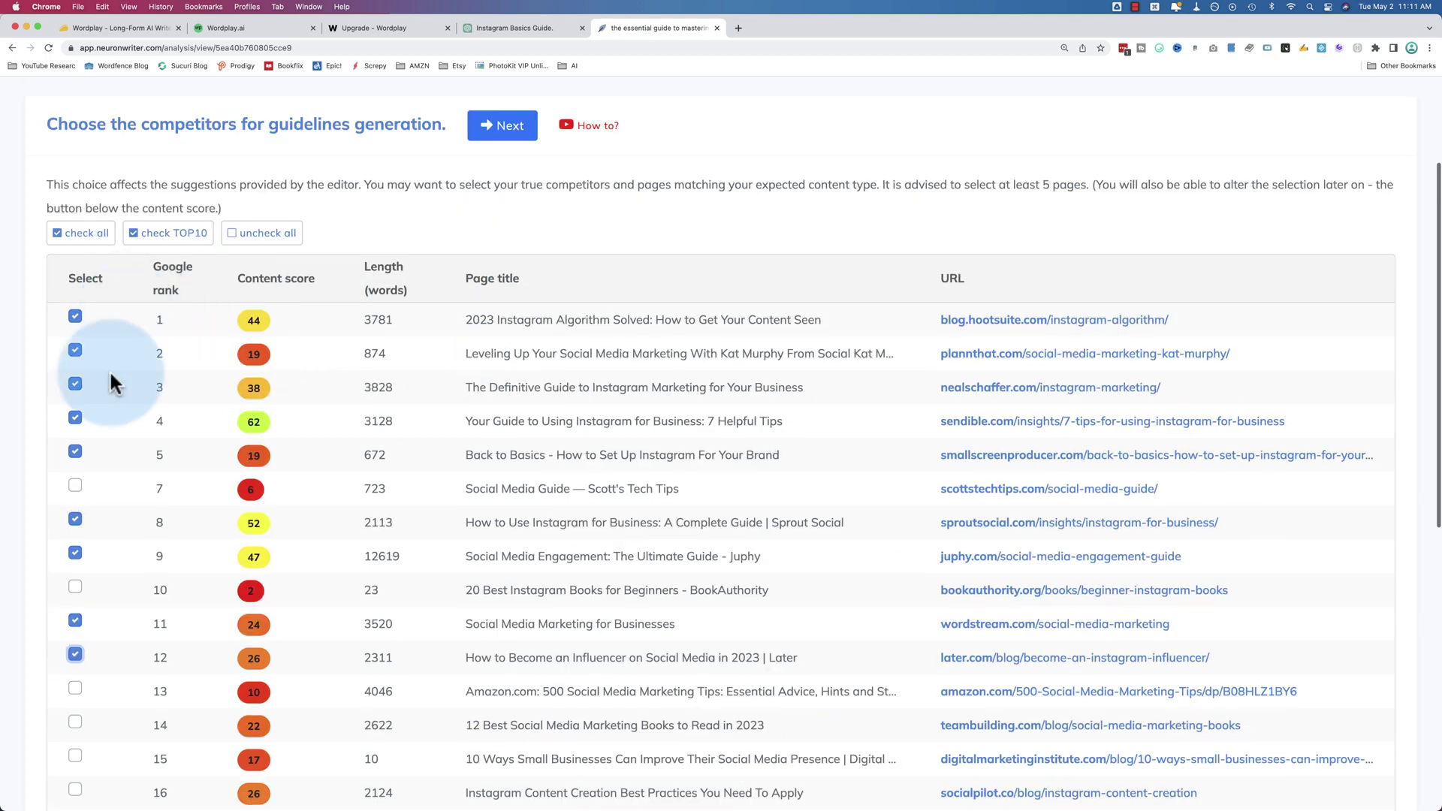
left_click(505, 132)
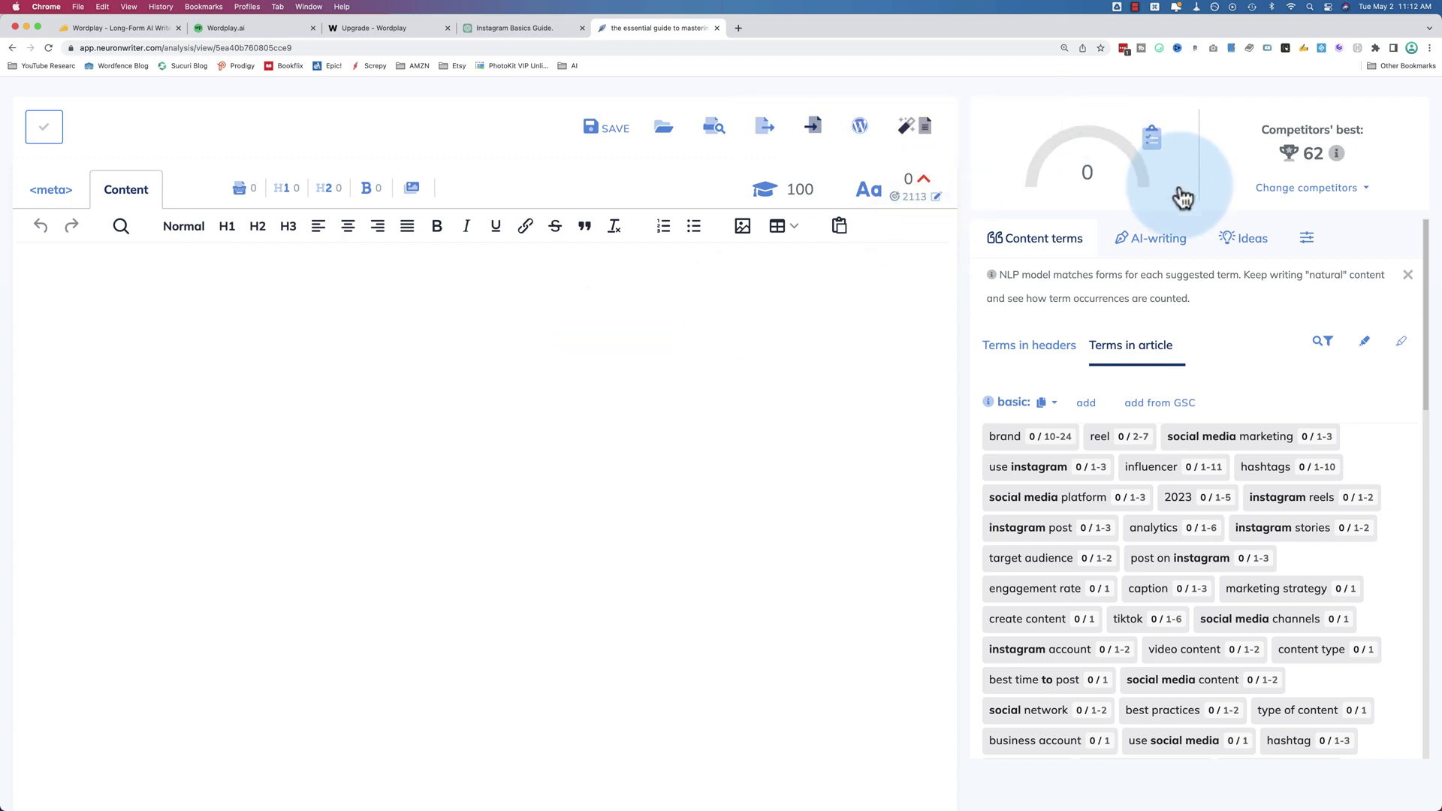
Copy ChatGPT's Instagram basics article and paste it into the empty NeuronWriter content editor.
left_click(514, 28)
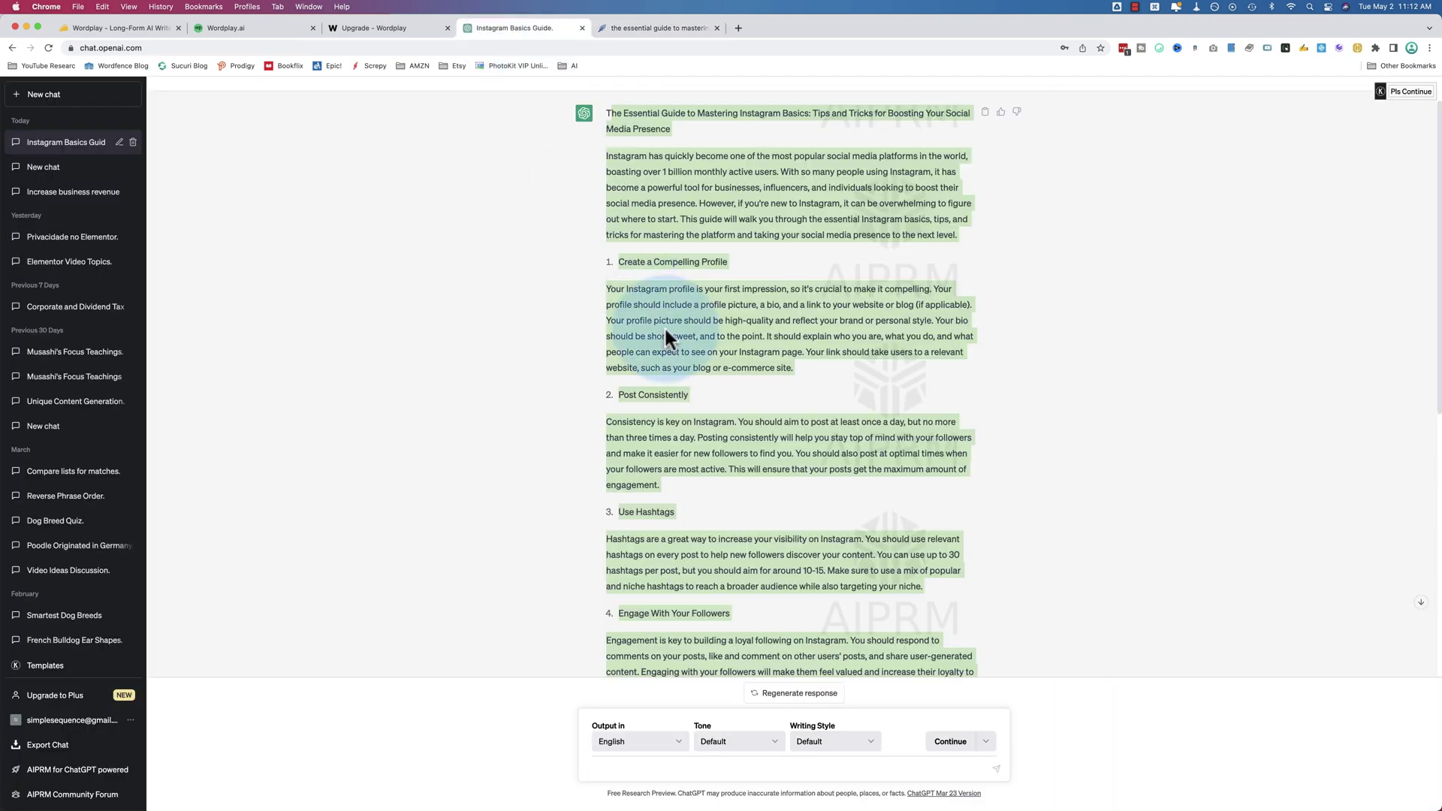
right_click(667, 198)
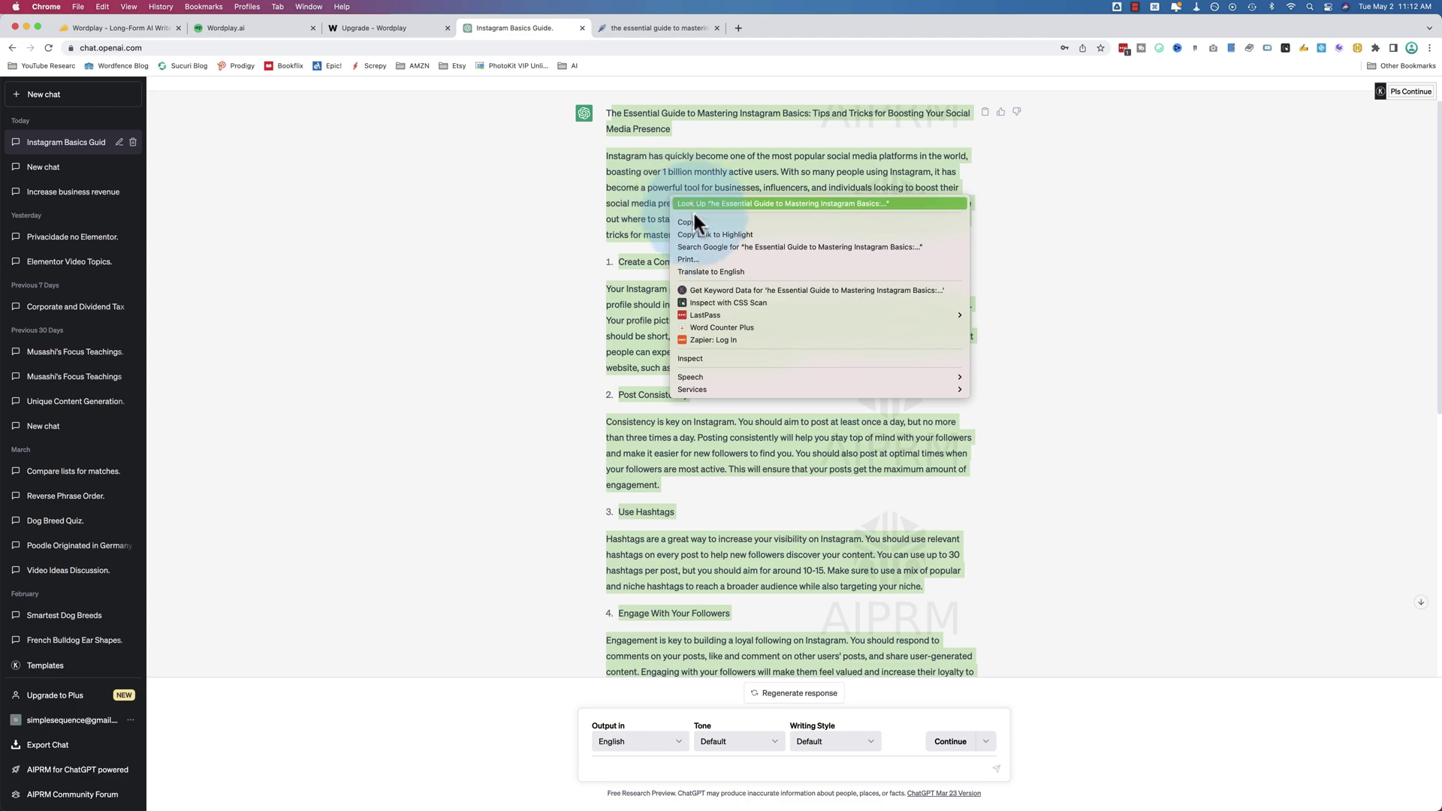
left_click(692, 223)
left_click(623, 30)
left_click(486, 346)
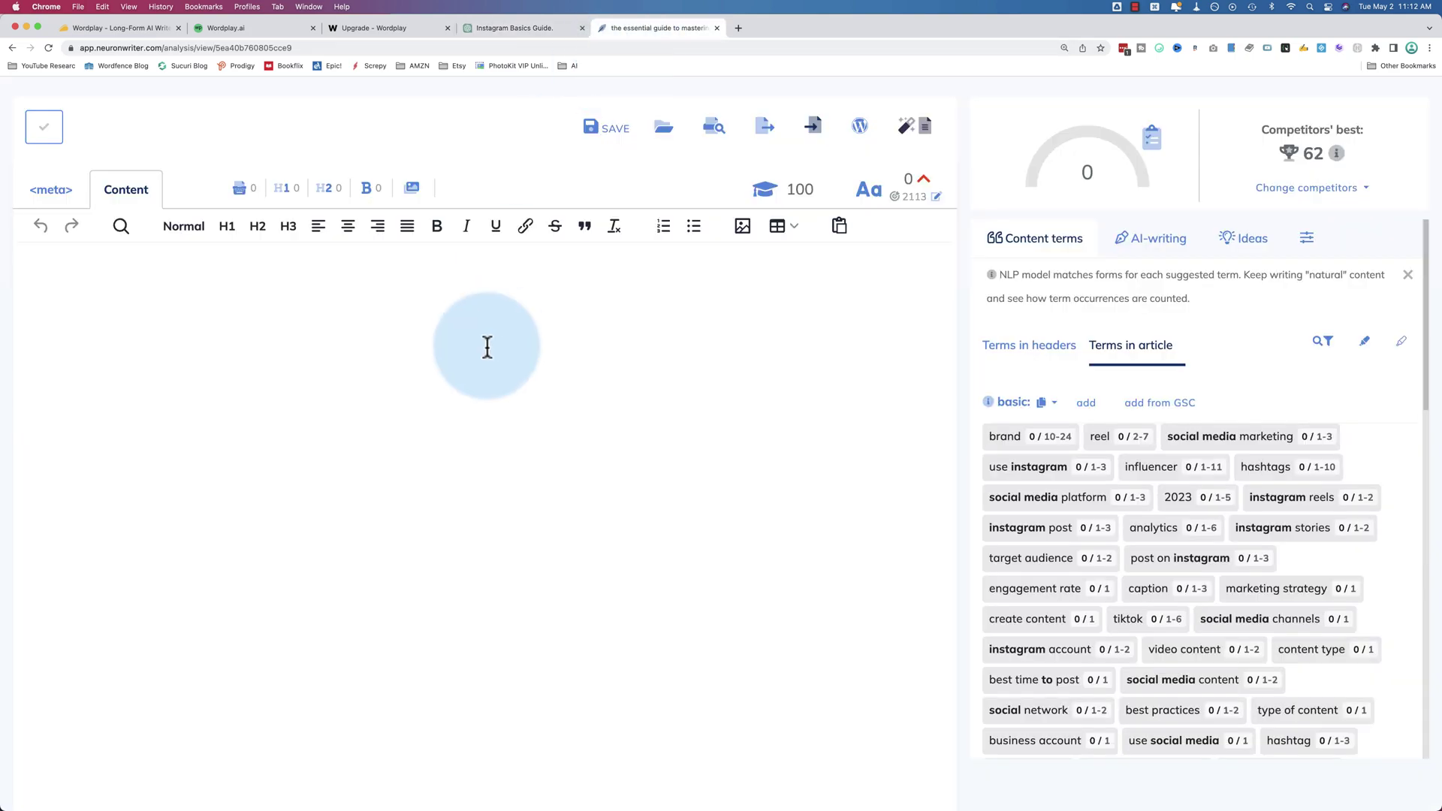
key("super+v")
scroll(451, 421, "up", 1)
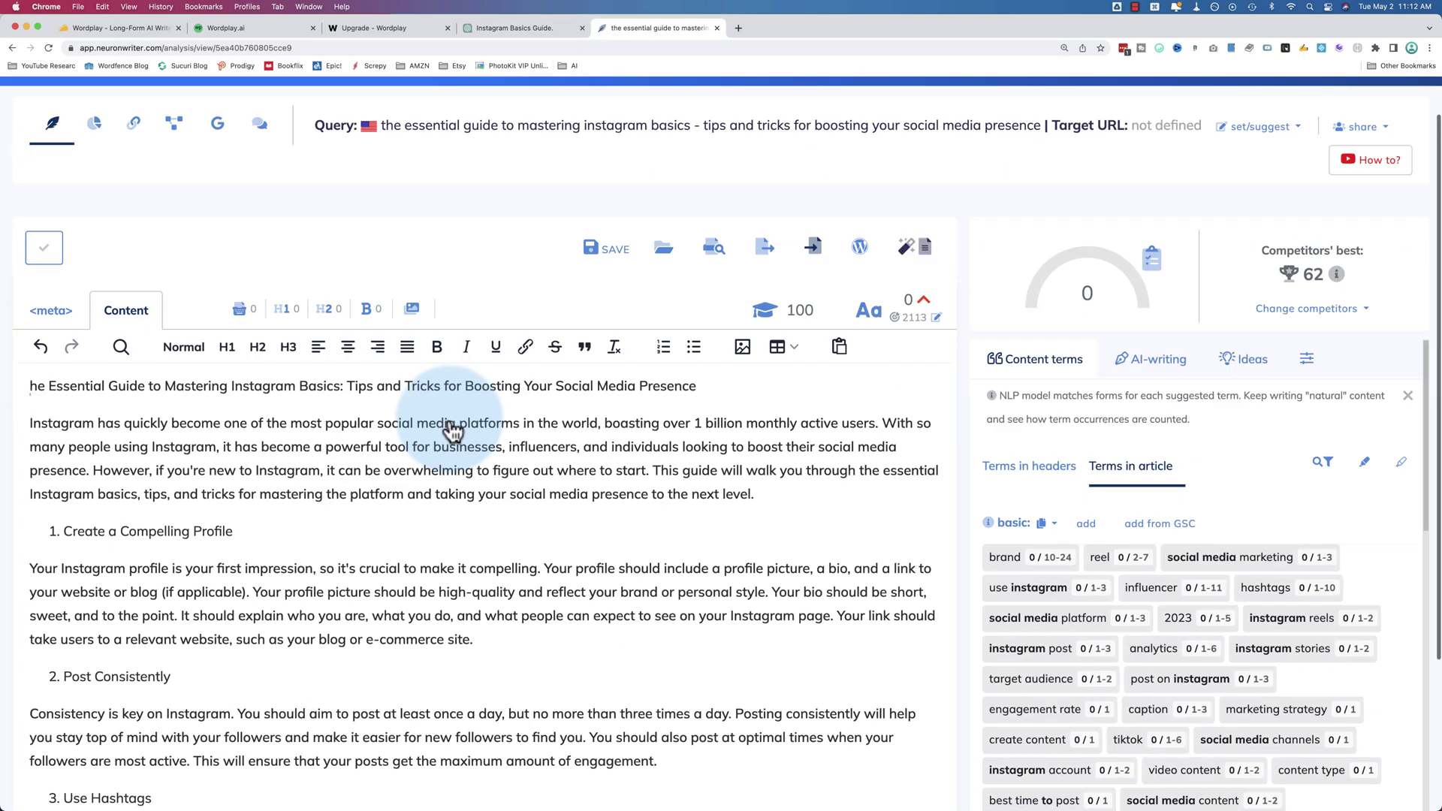
Add the missing "T" at the start of the pasted article's title and format the title as an H1 heading.
scroll(98, 284, "down", 2)
left_click(98, 284)
left_click(30, 217)
type("T")
left_click_drag(30, 217, 721, 217)
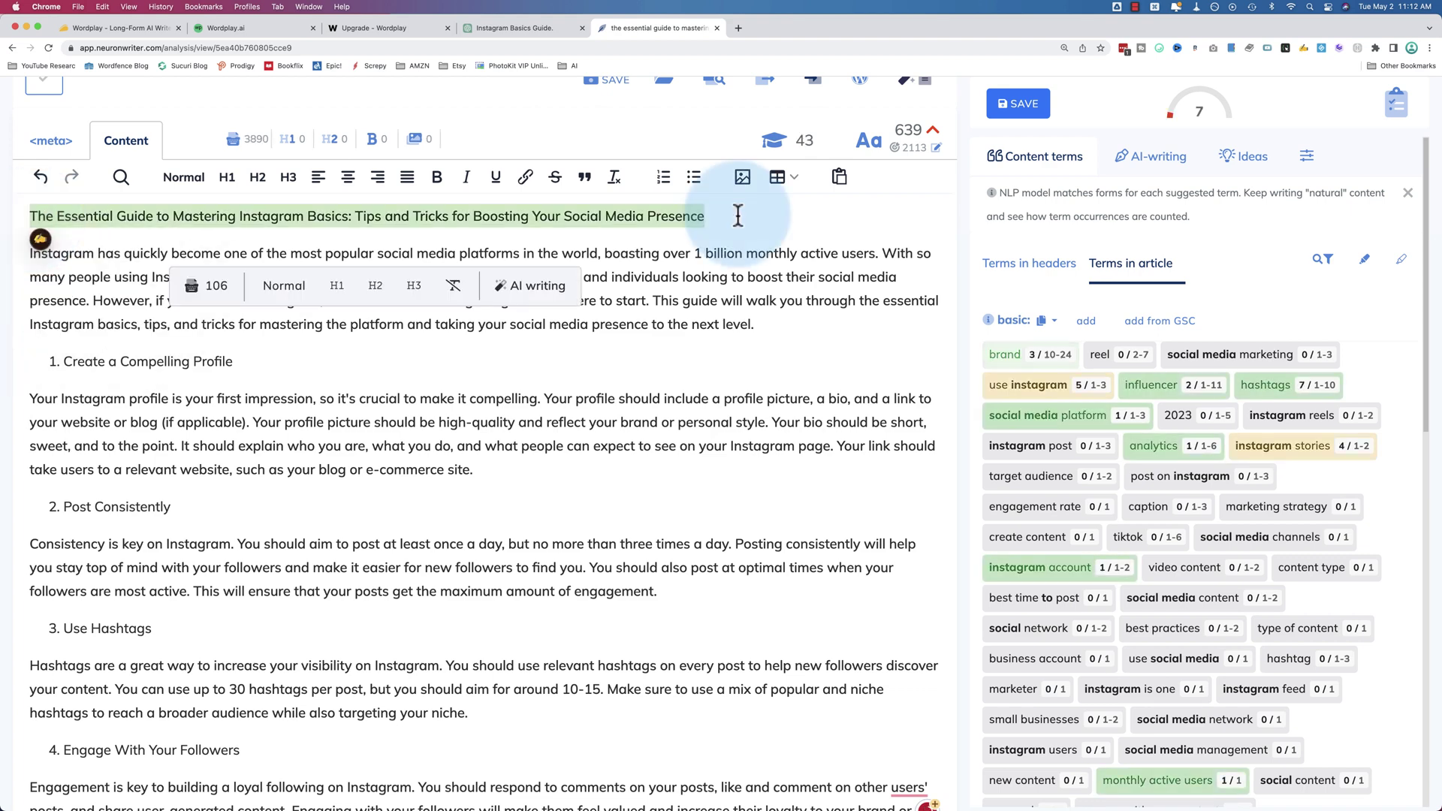
left_click(227, 177)
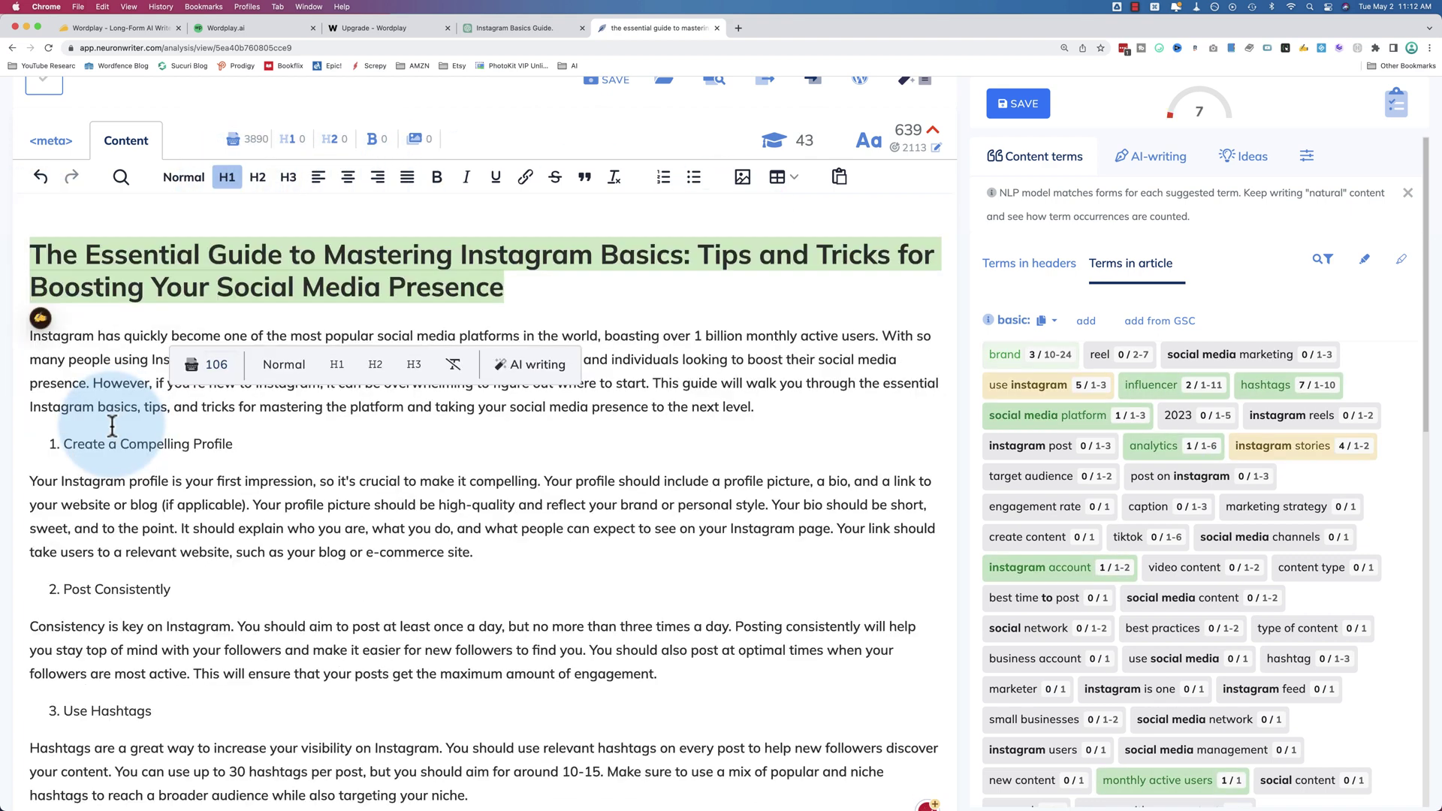
Turn the numbered list item "Create a Compelling Profile" into an H2 heading.
left_click(66, 451)
triple_click(66, 450)
left_click(258, 177)
scroll(1134, 201, "up", 5)
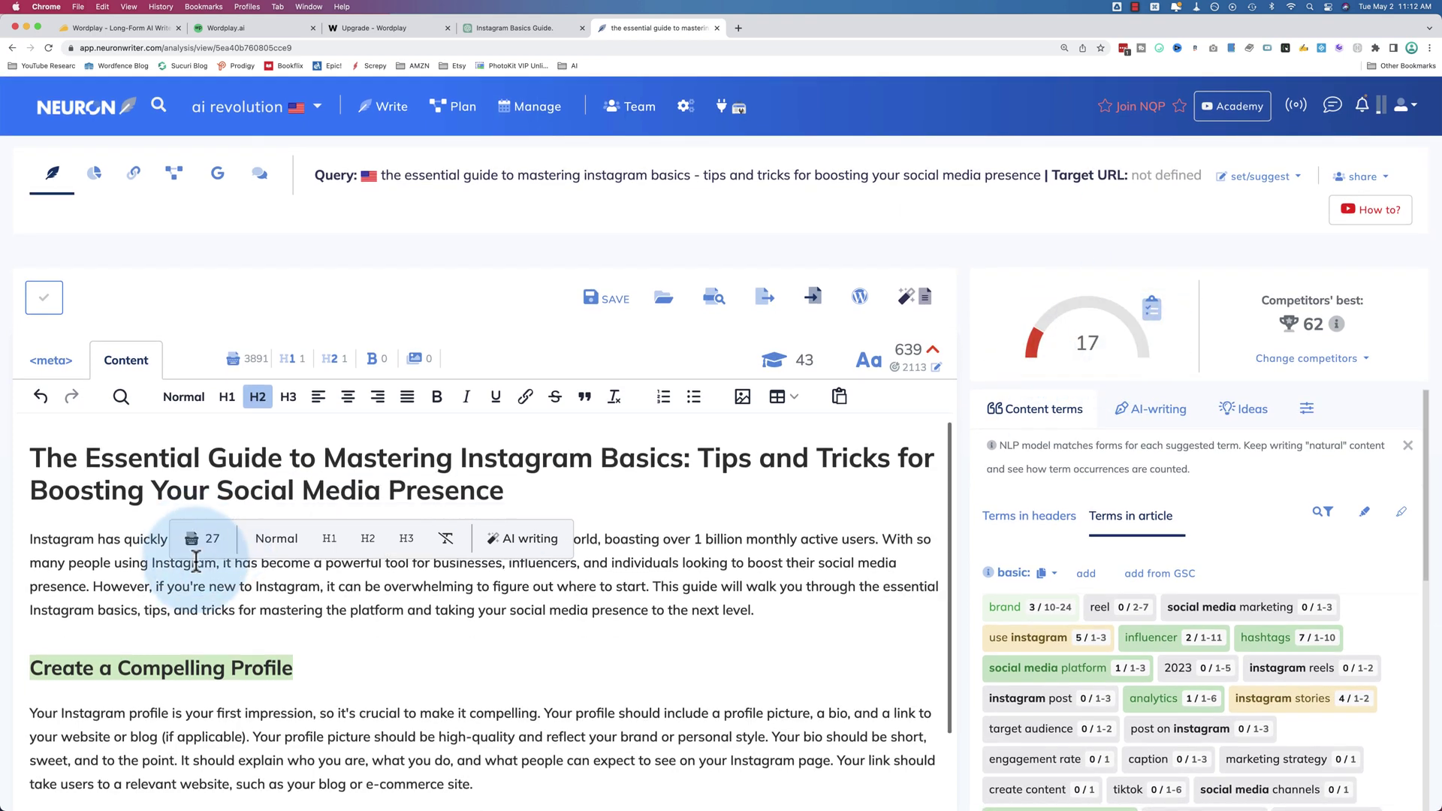
Remove the list numbering from the remaining section titles, from "Post Consistently" through "Consider Using Instagram Ads".
scroll(196, 562, "down", 3)
left_click(65, 550)
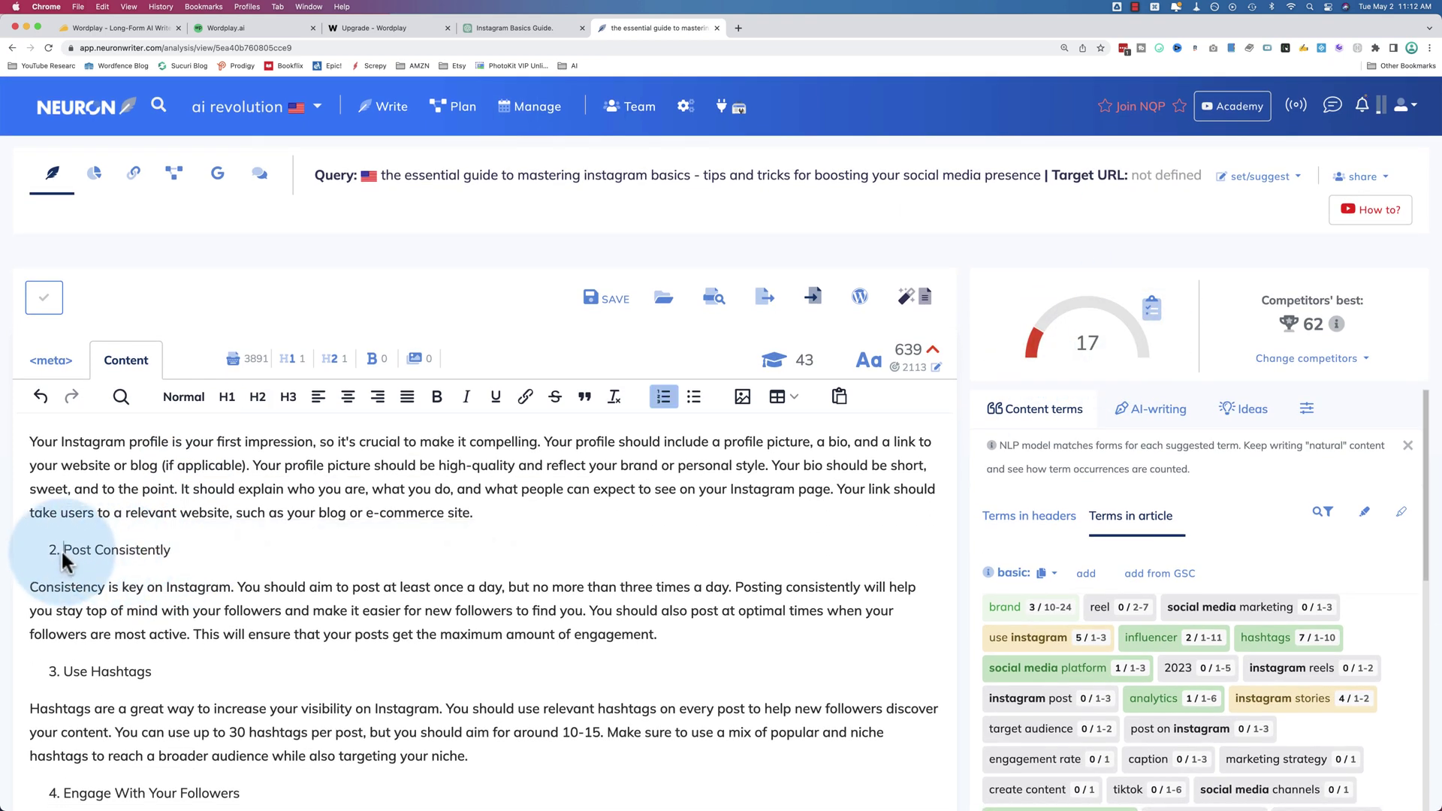
key("BackSpace")
left_click(65, 671)
key("BackSpace")
scroll(60, 676, "down", 3)
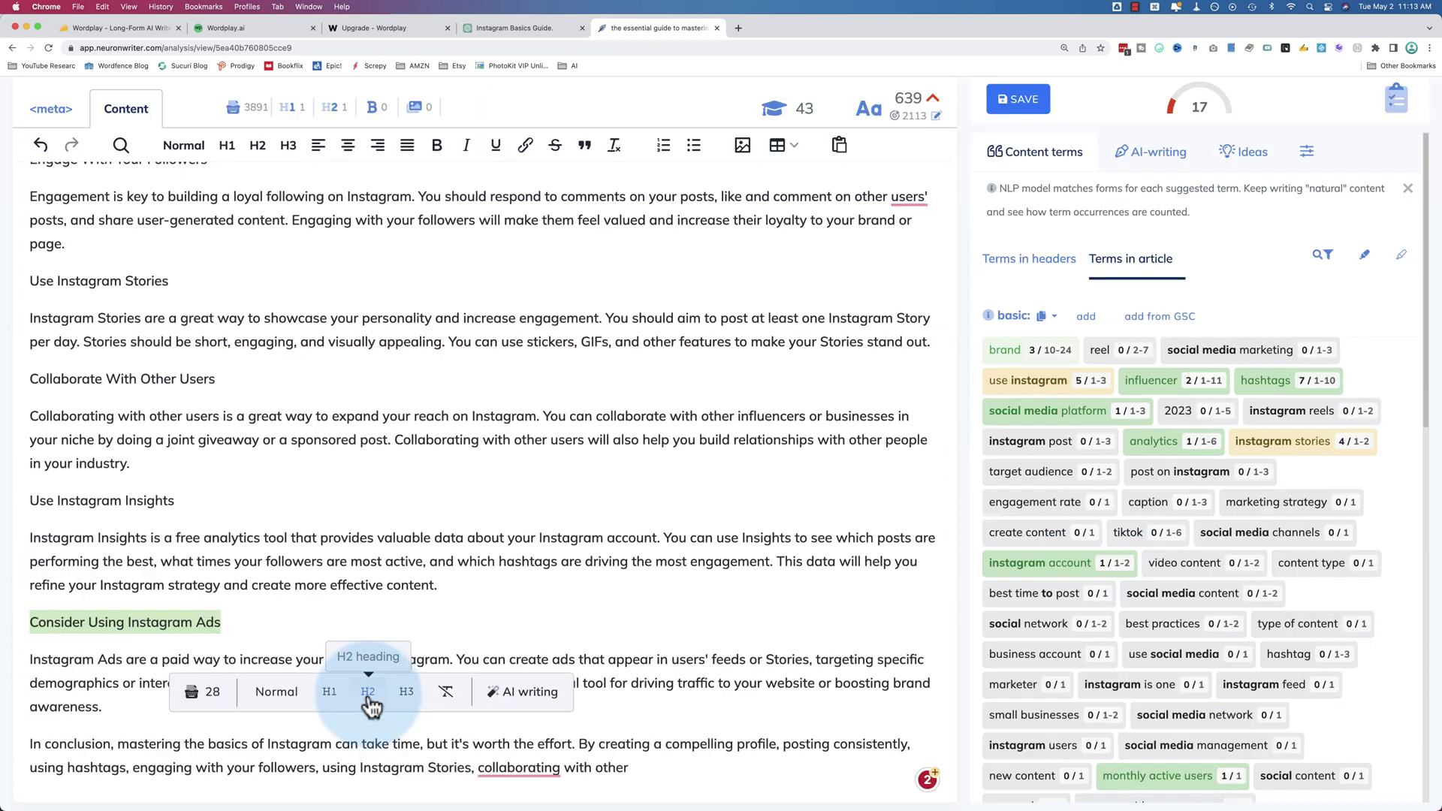
Format the remaining section titles as H2 headings, working upward from "Consider Using Instagram Ads" to "Post Consistently".
left_click(371, 706)
left_click_drag(177, 500, 21, 500)
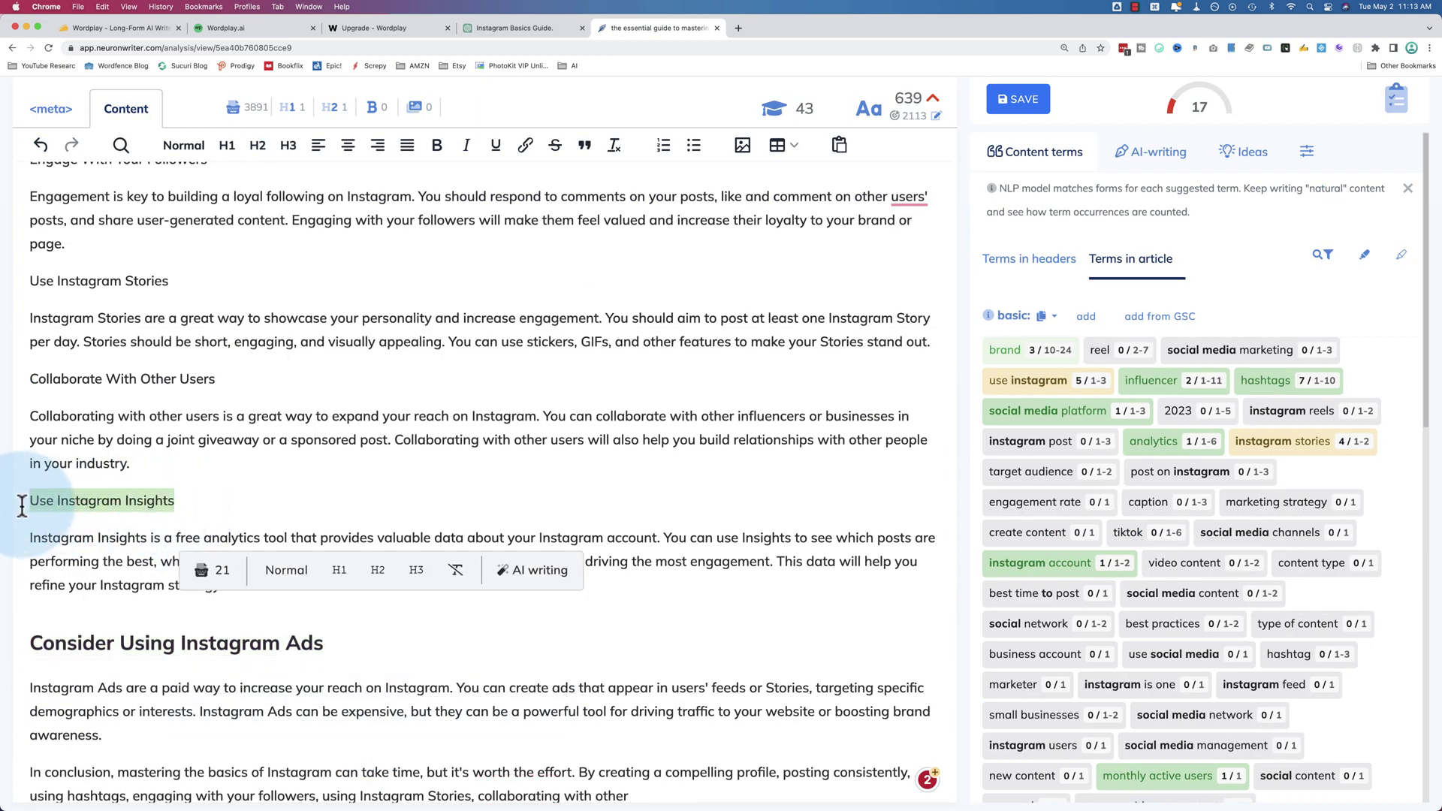
left_click(366, 576)
left_click_drag(218, 380, 26, 378)
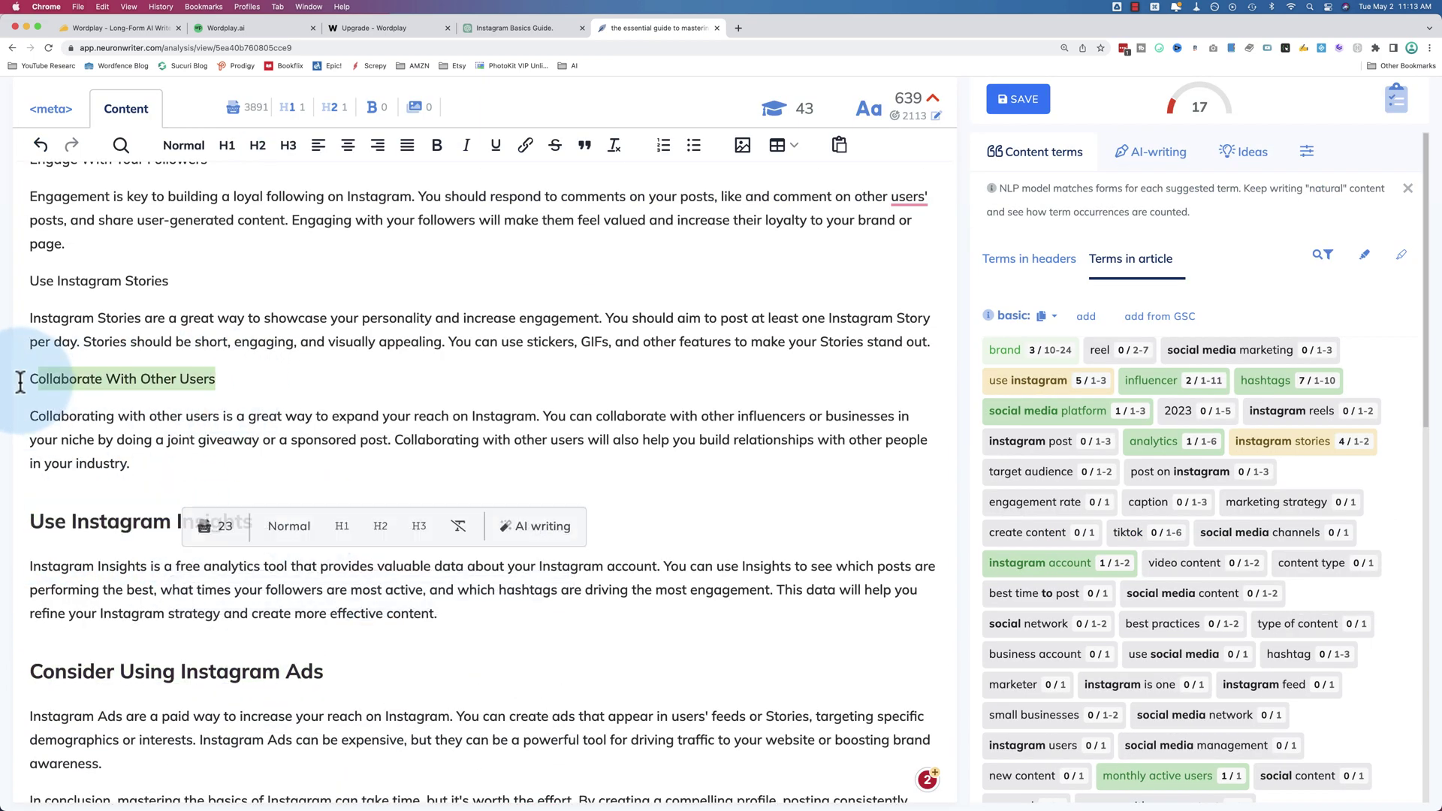
left_click(367, 451)
scroll(367, 451, "up", 3)
left_click_drag(200, 461, 25, 461)
left_click(367, 515)
scroll(184, 299, "up", 3)
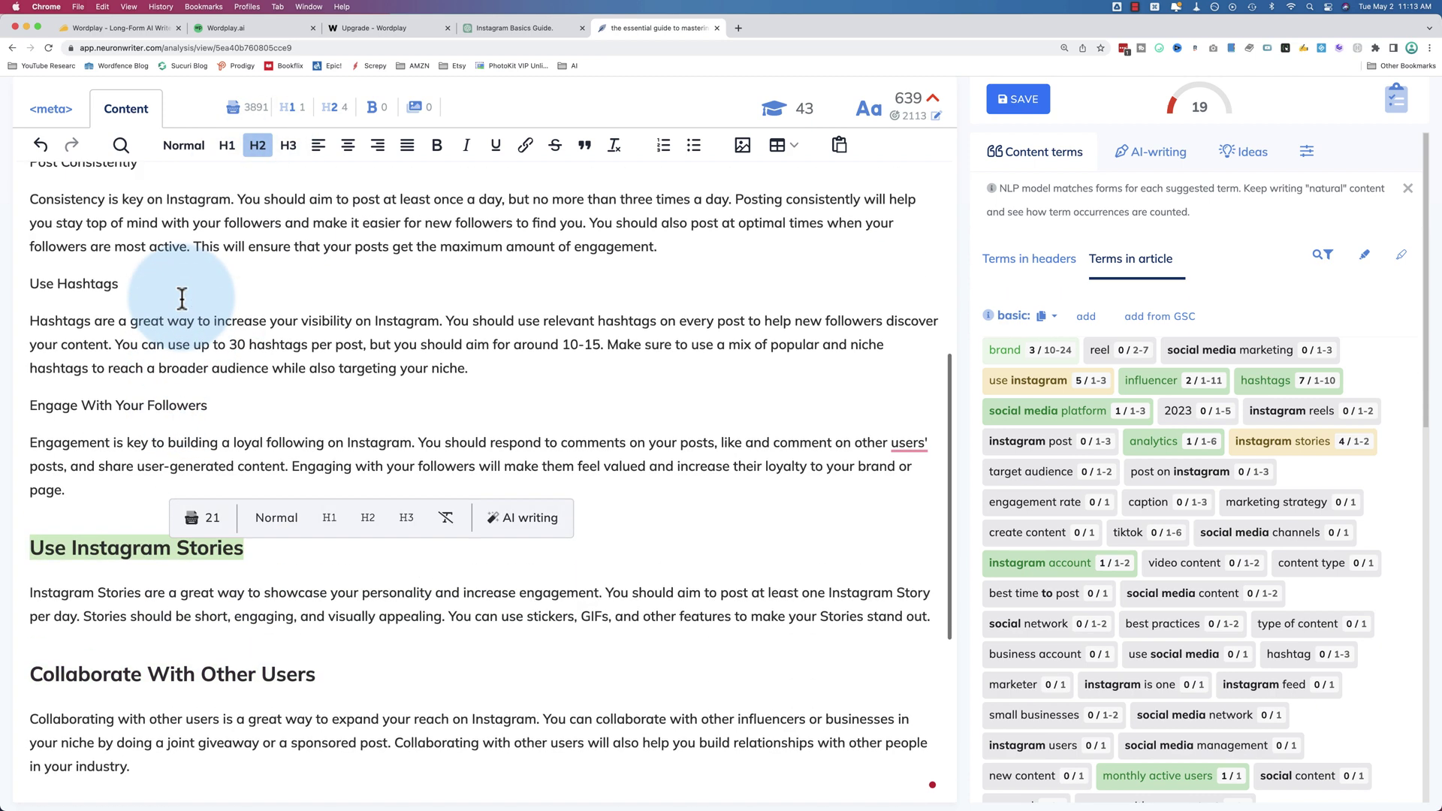
Check the content score, word count and suggested term usage of ChatGPT's article.
scroll(217, 457, "up", 15)
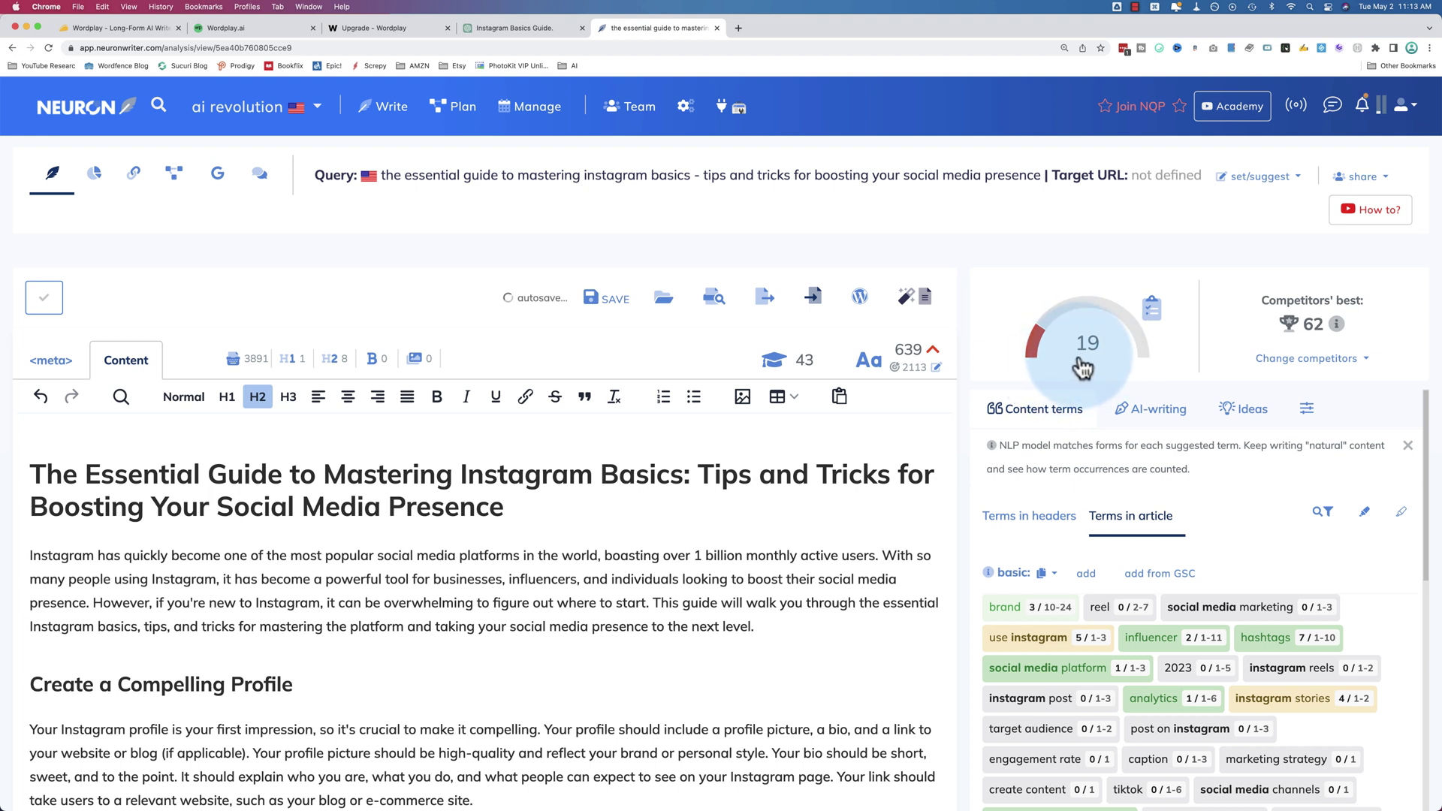
scroll(740, 569, "down", 2)
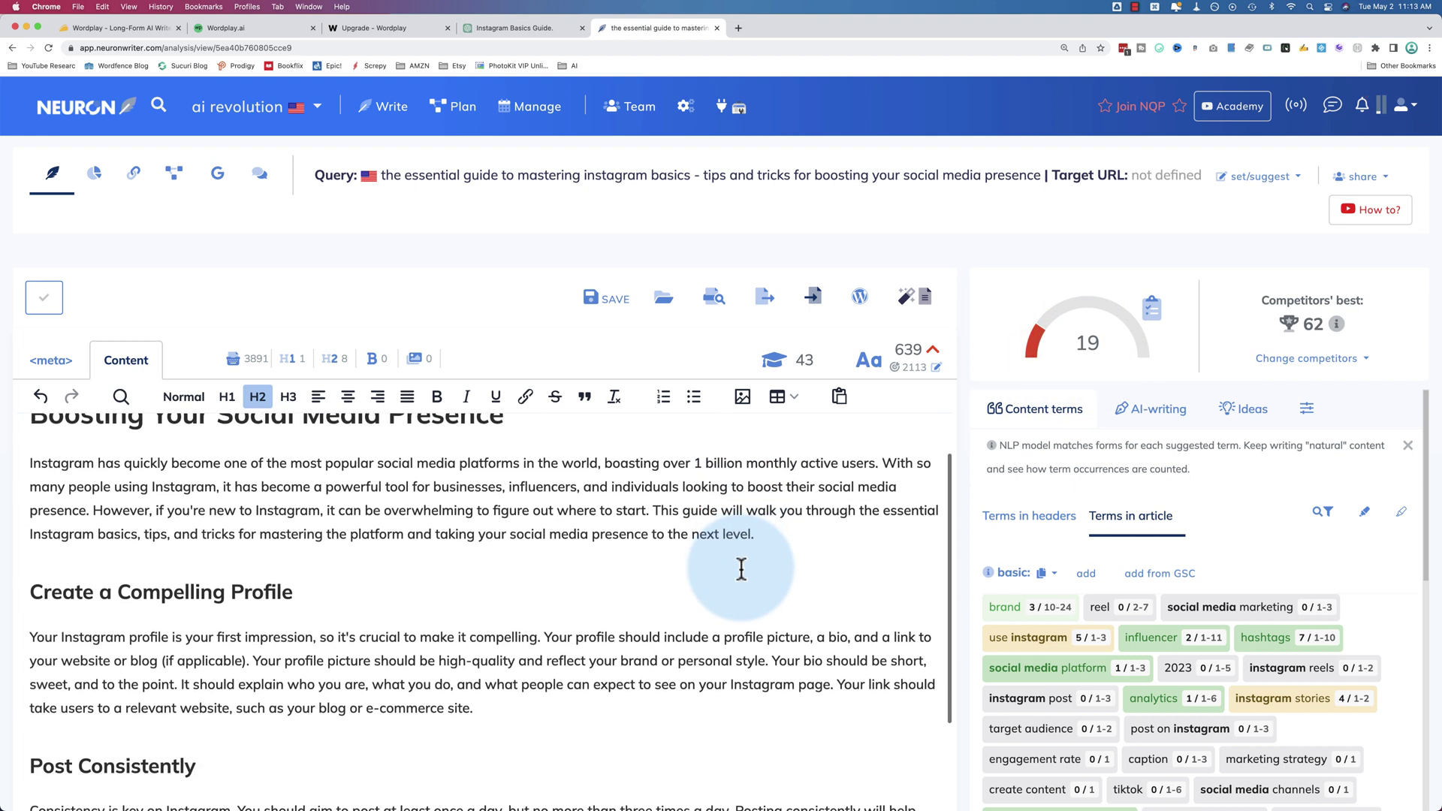
scroll(998, 510, "down", 3)
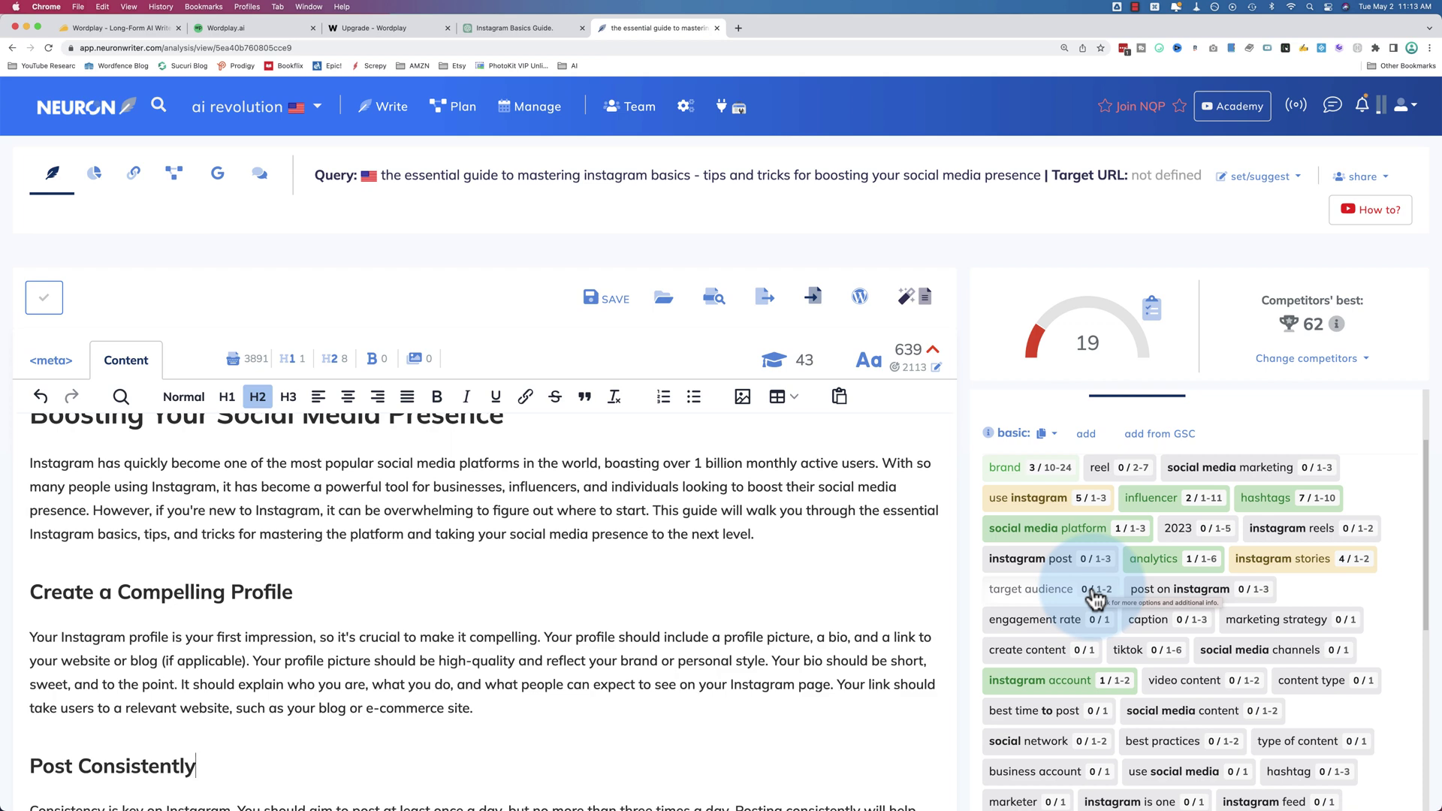
Try to replace the NeuronWriter content with the Wordplay article using Wordplay's Copy To Clipboard function.
left_click(292, 30)
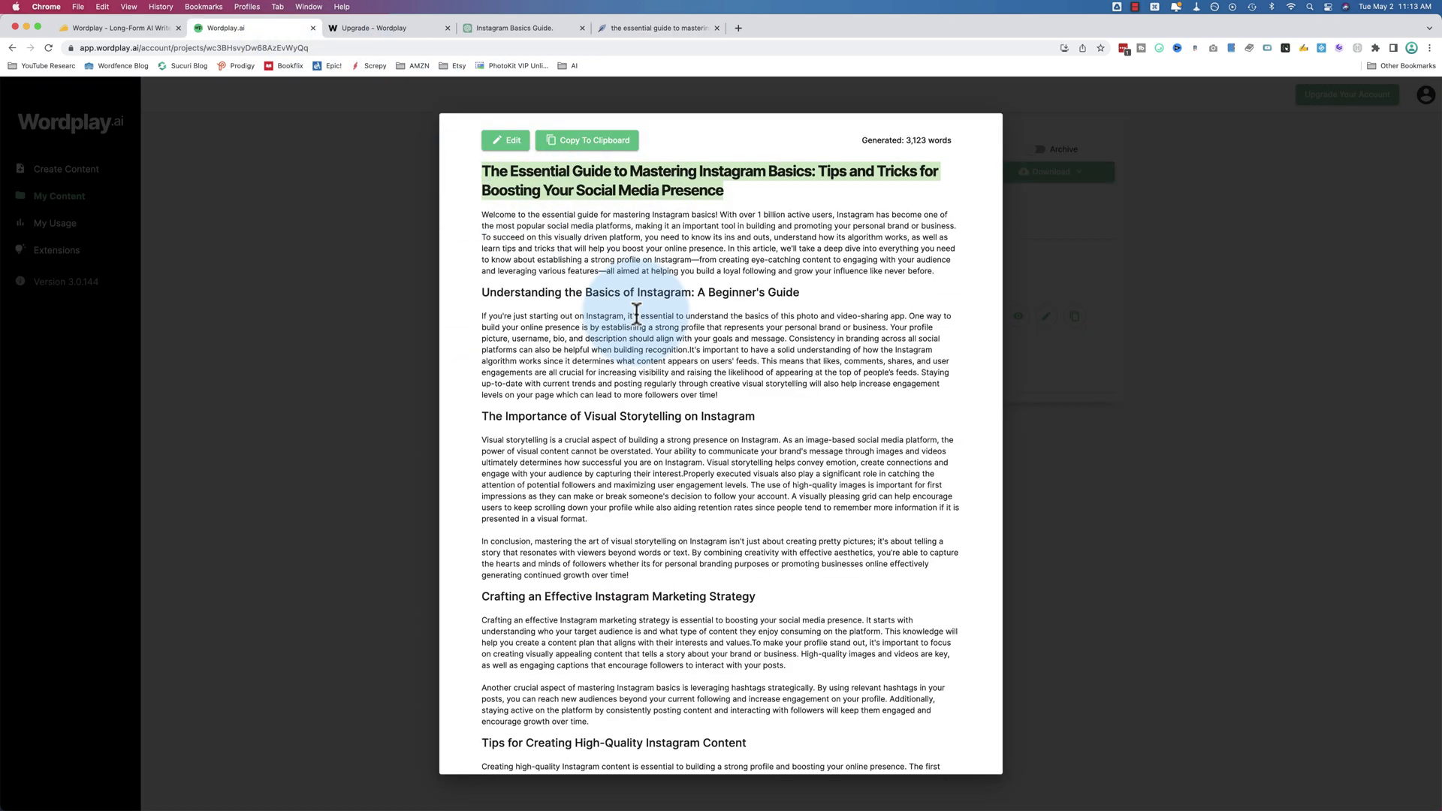
left_click(593, 140)
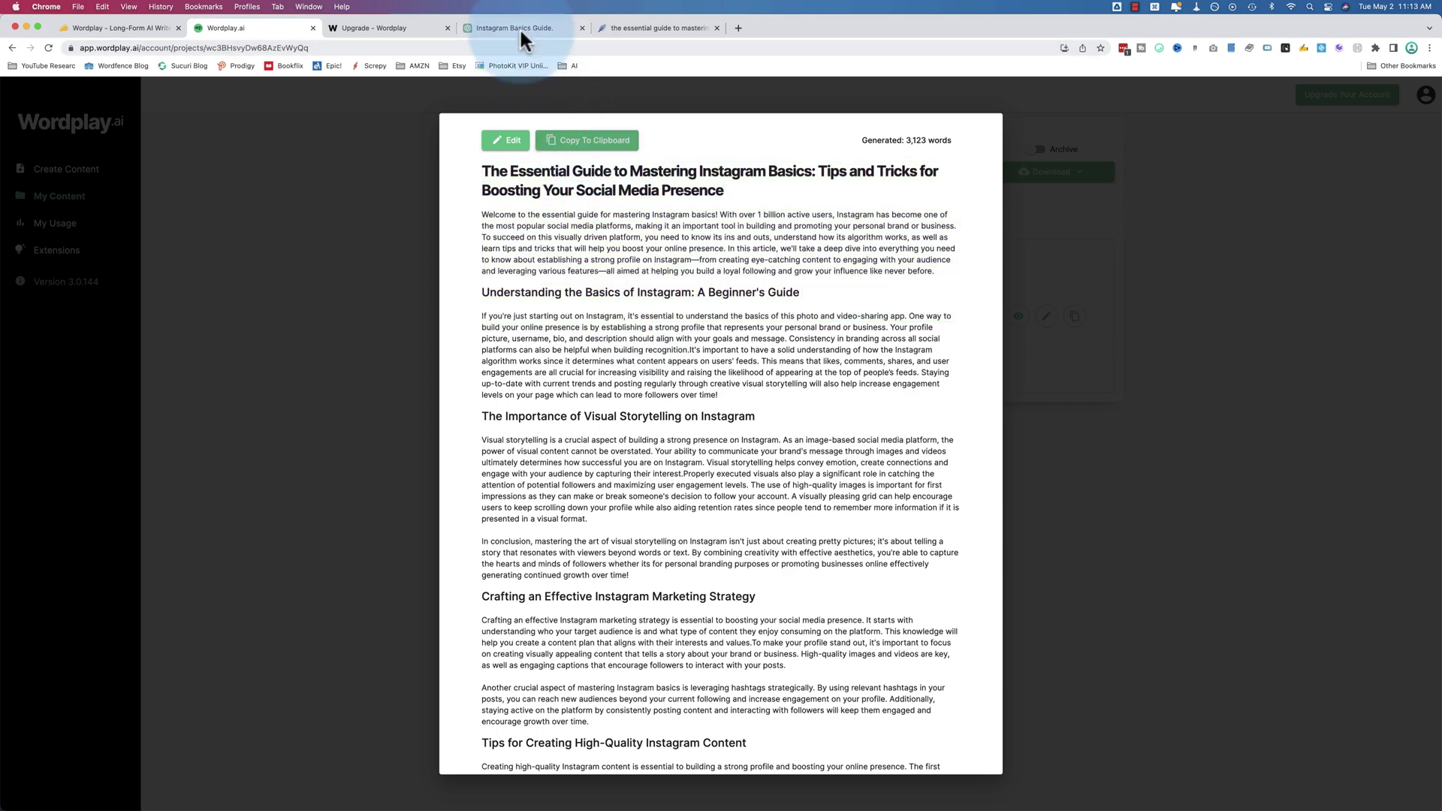
left_click(393, 29)
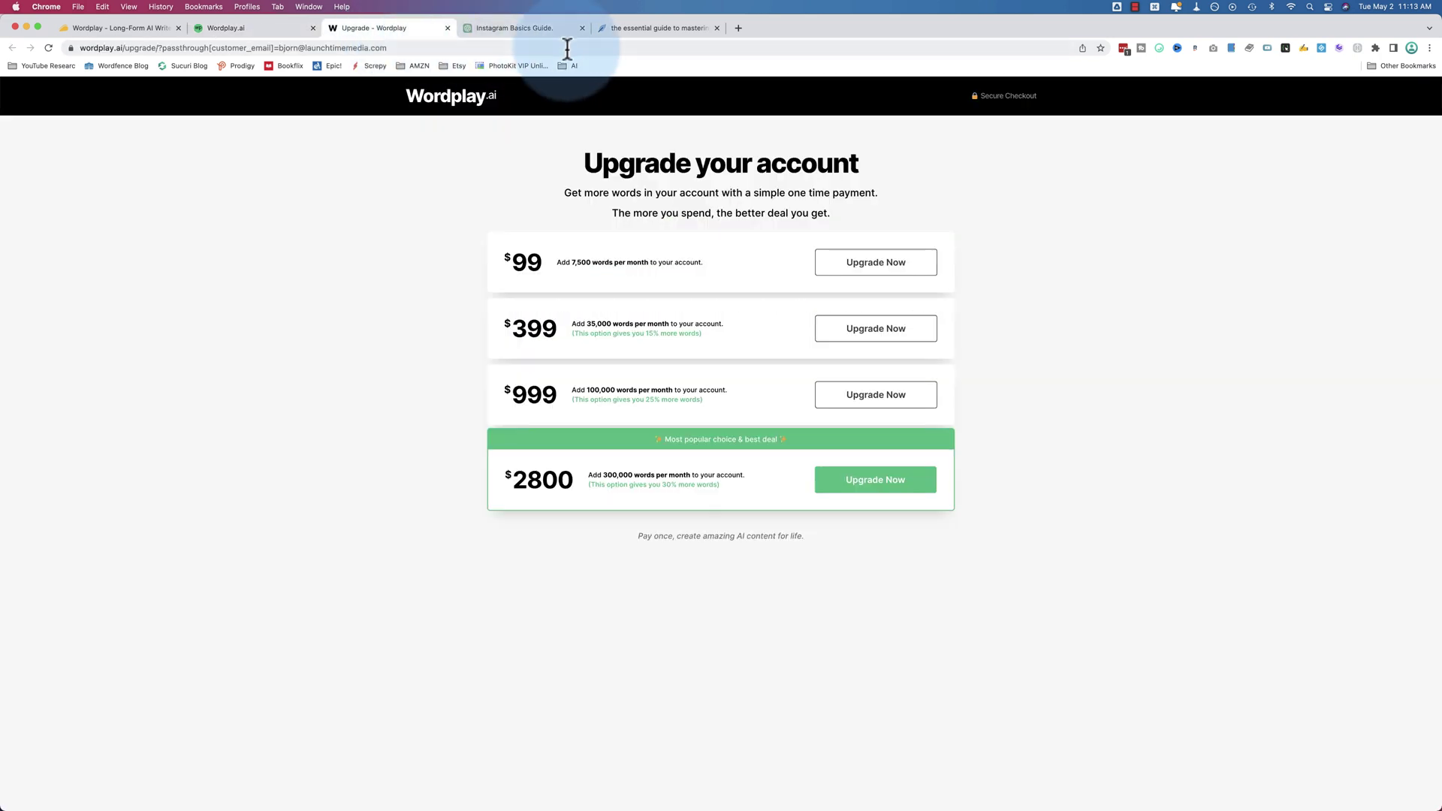
left_click(637, 28)
key("super+a")
key("super+v")
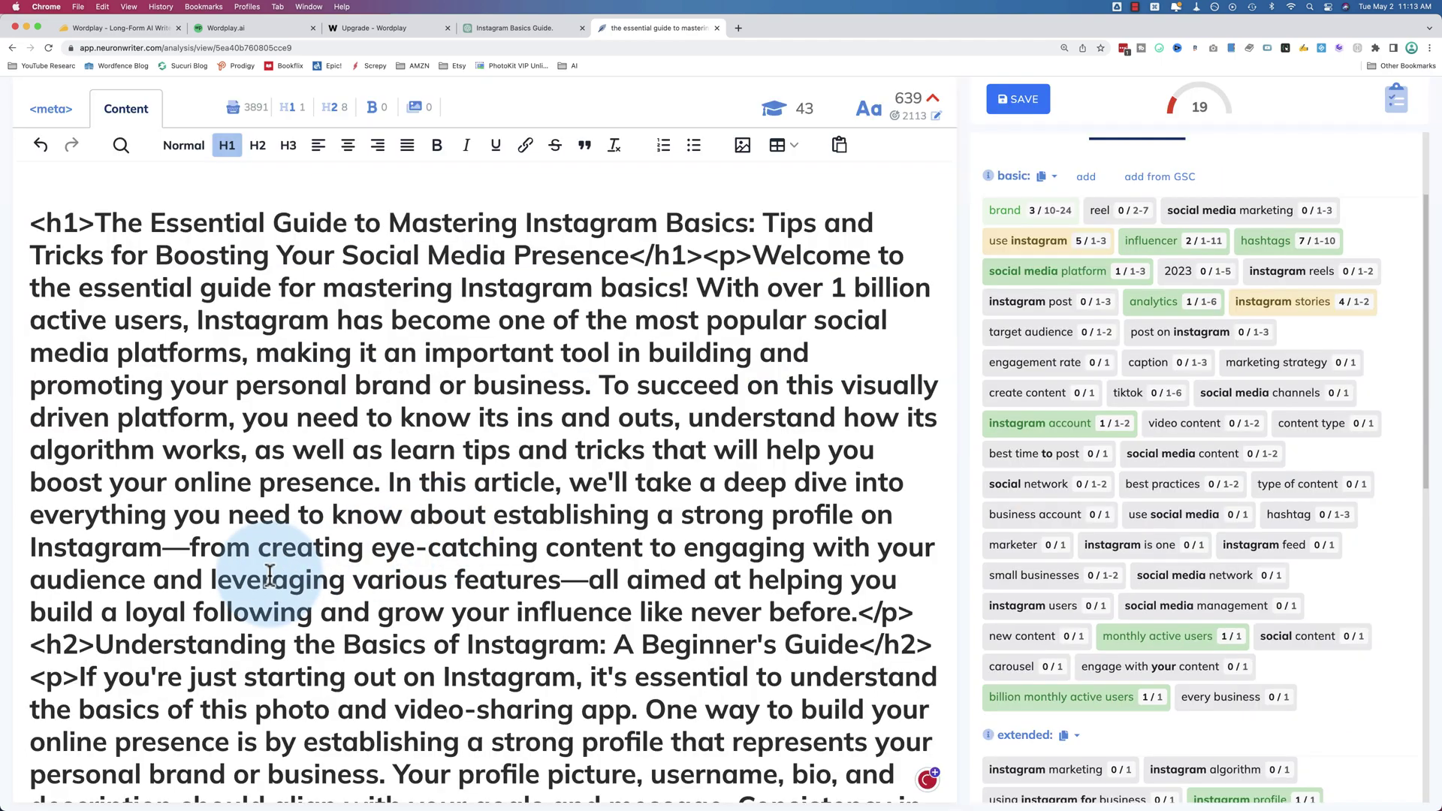
Select and copy the rendered article text in Wordplay and paste it over the content in the NeuronWriter editor.
left_click(274, 29)
left_click_drag(485, 215, 806, 747)
left_click(608, 27)
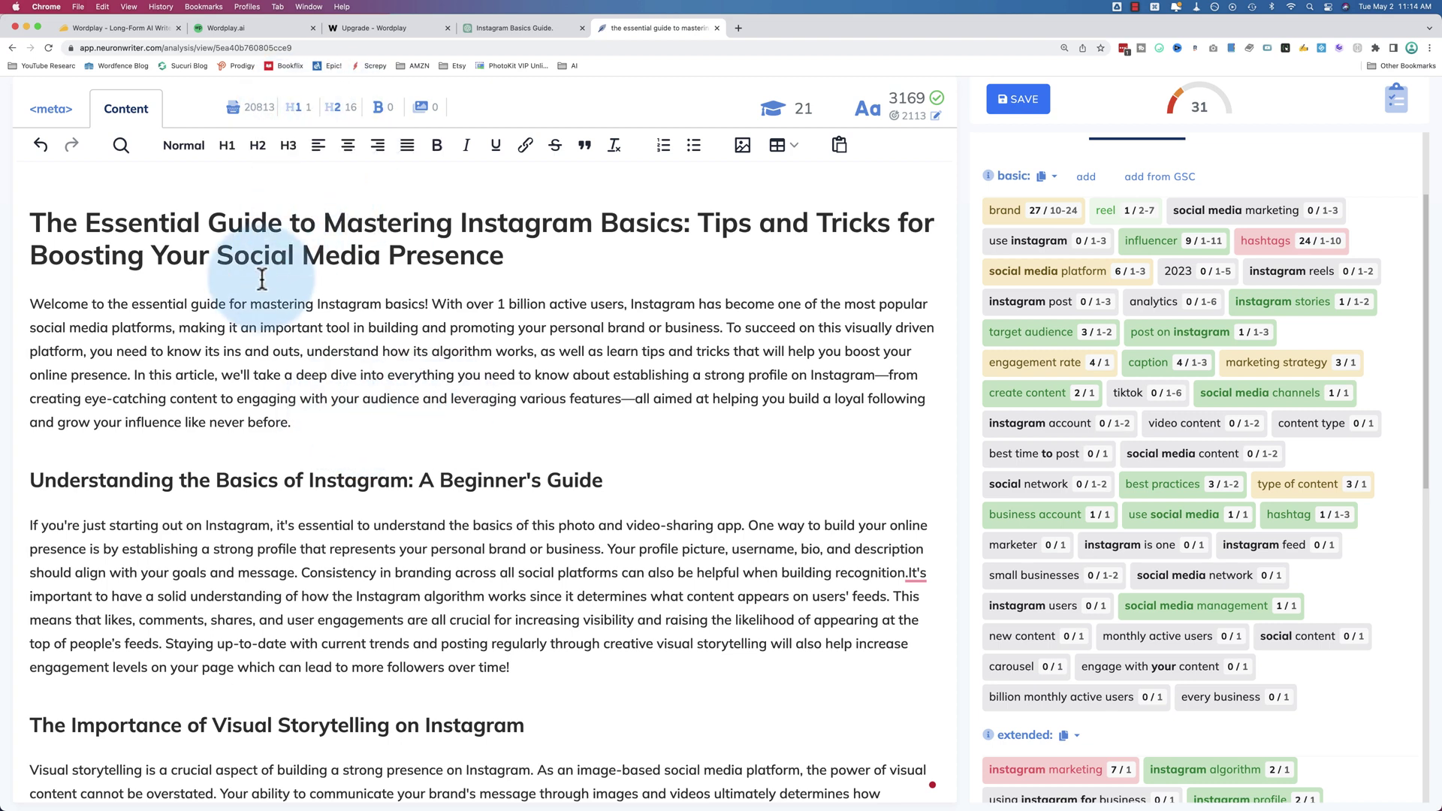
Examine the Wordplay article's content score, word count and term usage in NeuronWriter.
scroll(363, 412, "up", 4)
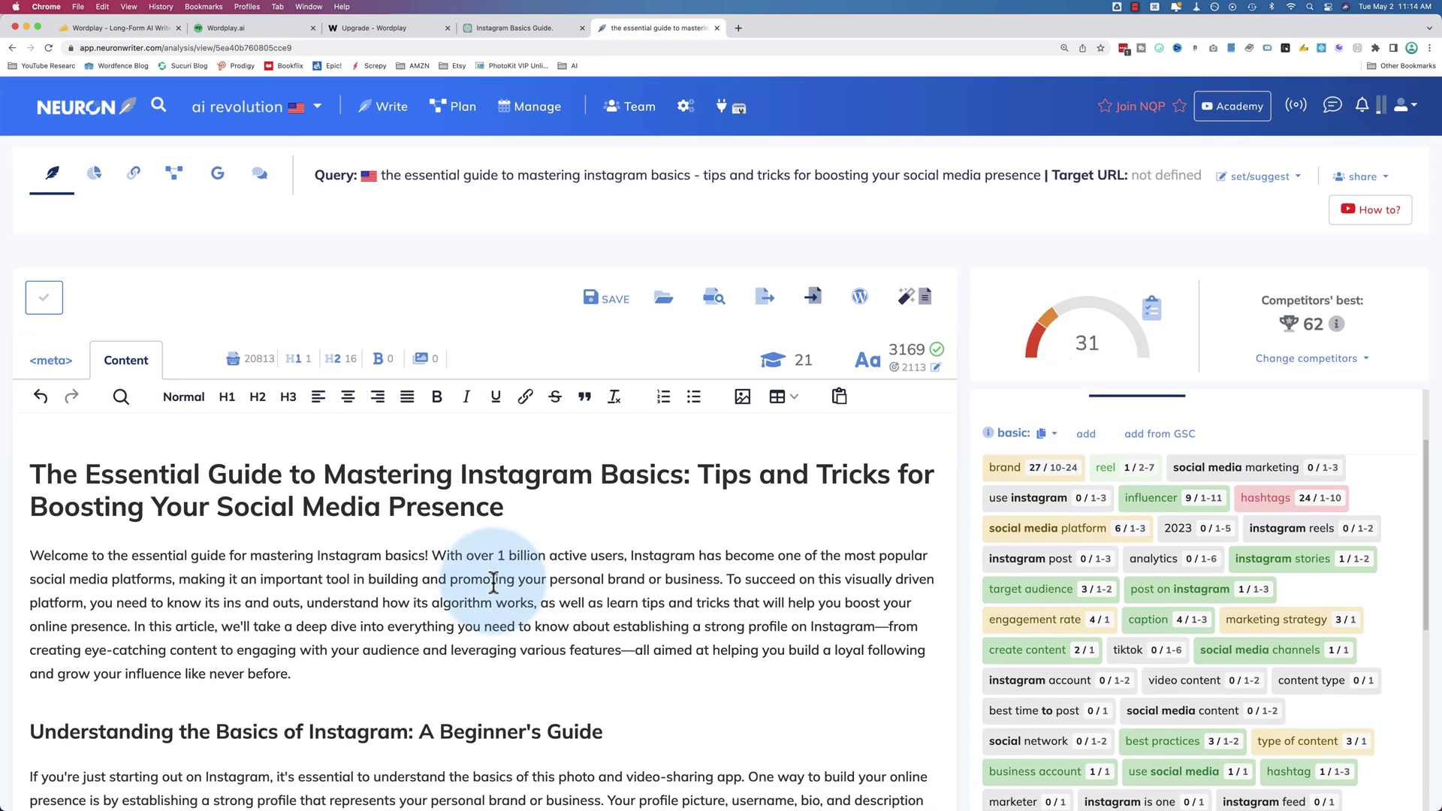
scroll(494, 583, "down", 1)
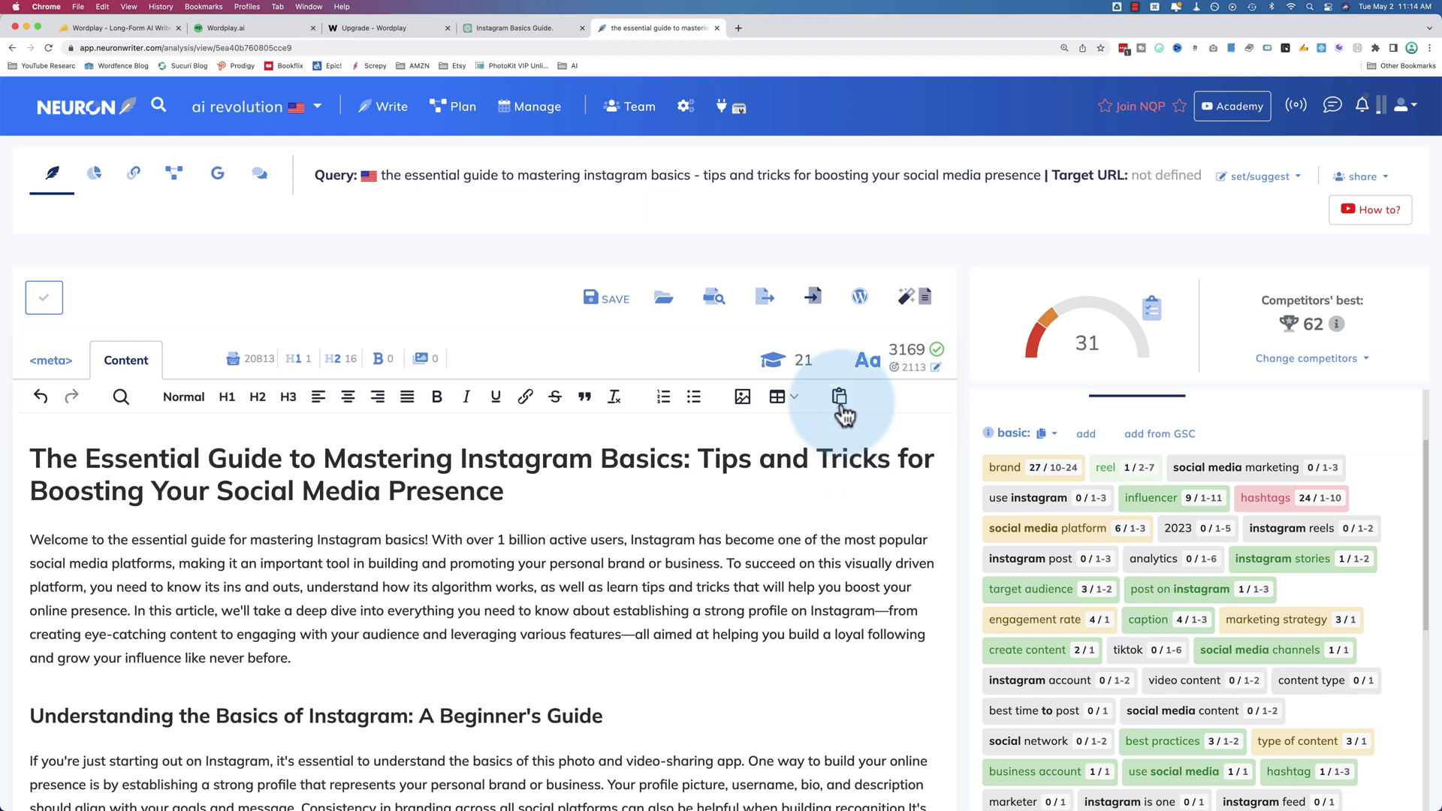
left_click_drag(888, 349, 926, 347)
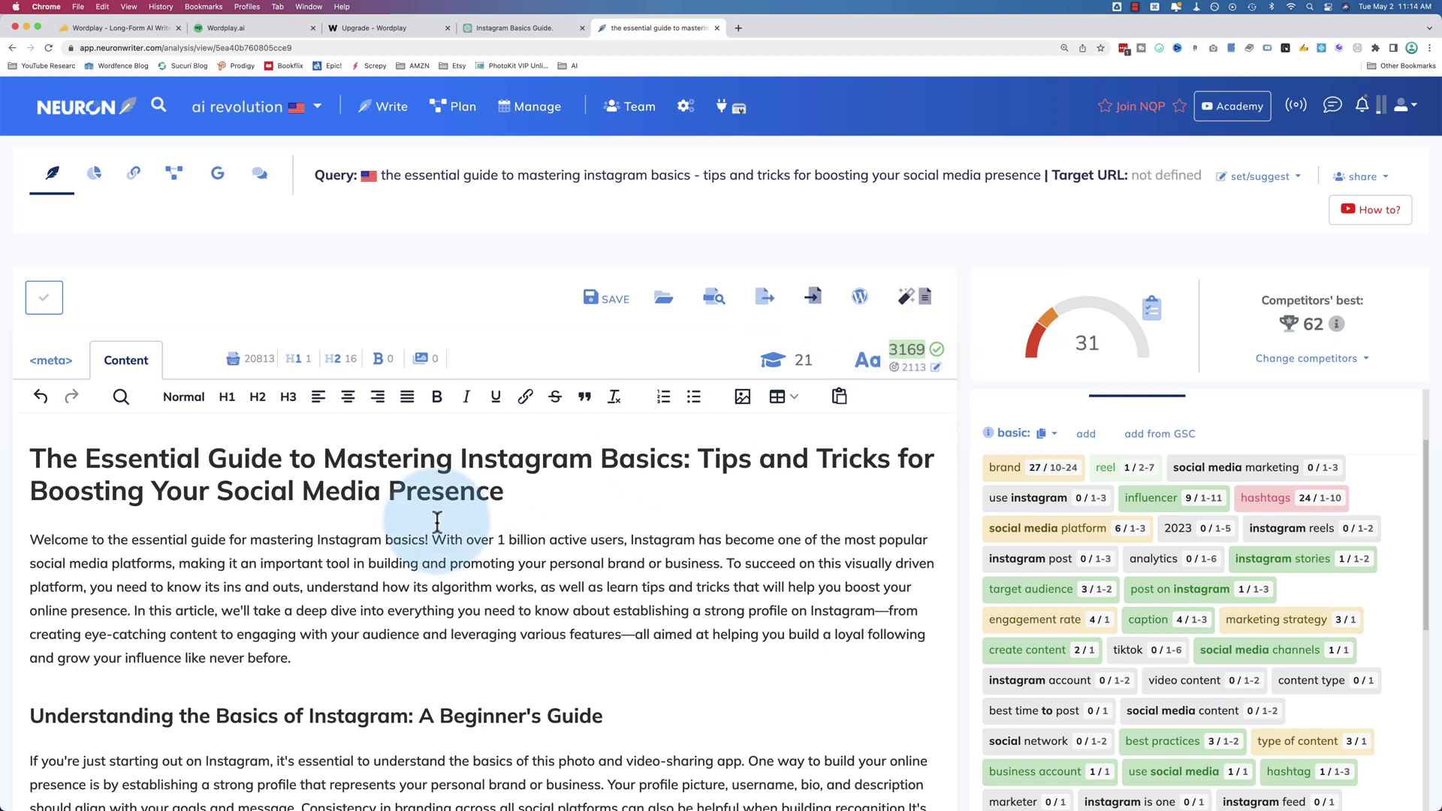
scroll(437, 521, "down", 5)
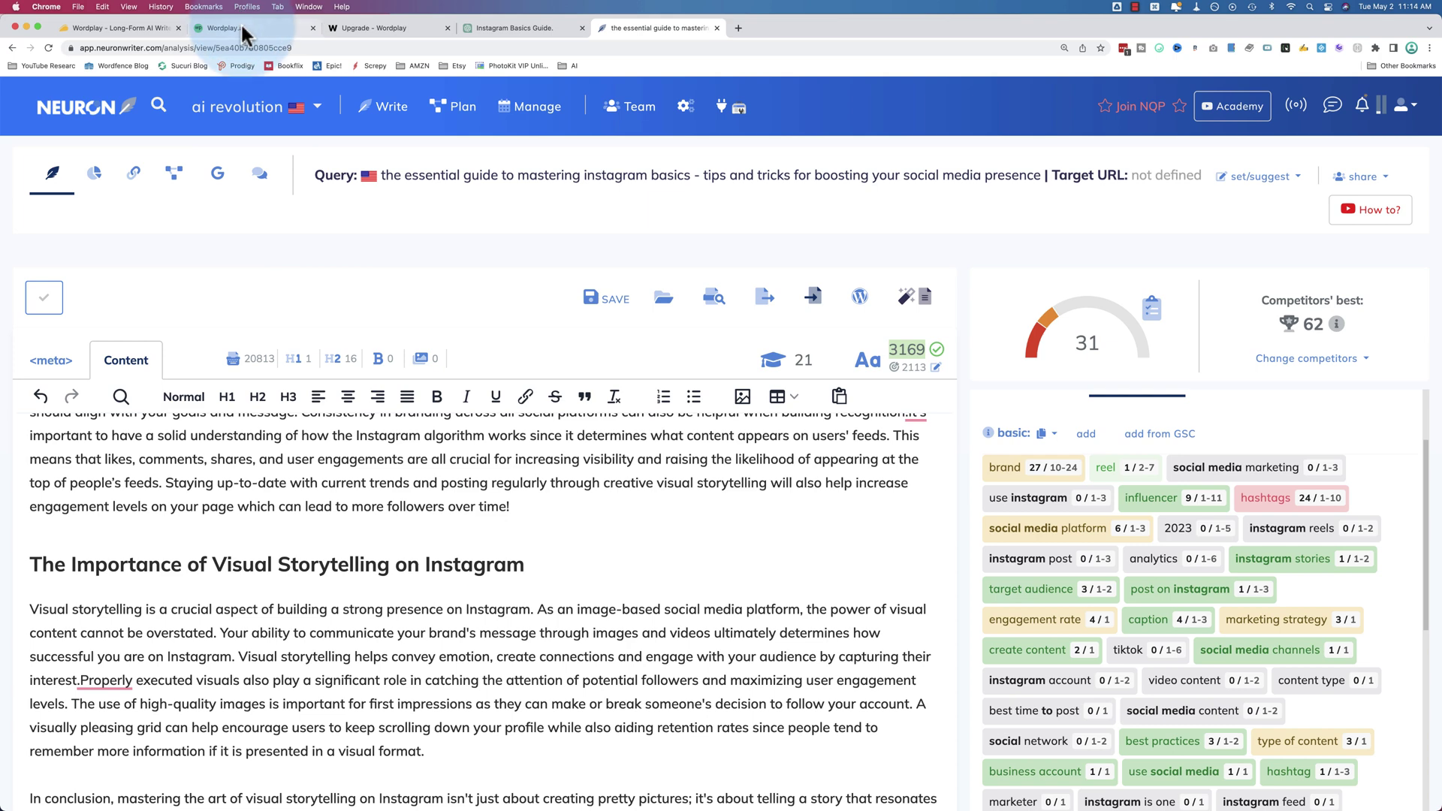
Switch to Wordplay, close the article preview and check the words used in the trailing 30 days.
left_click(242, 30)
left_click(354, 260)
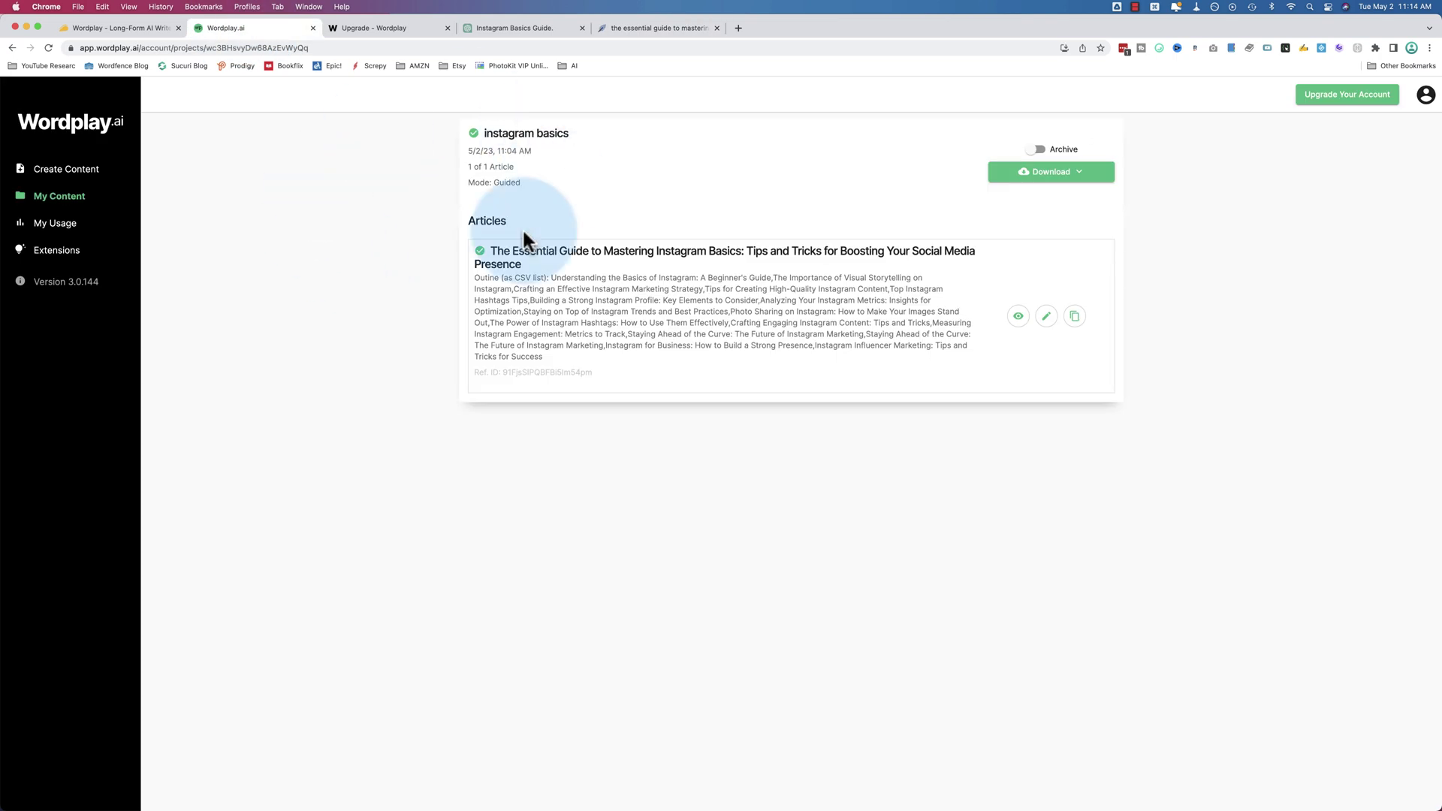
left_click(64, 224)
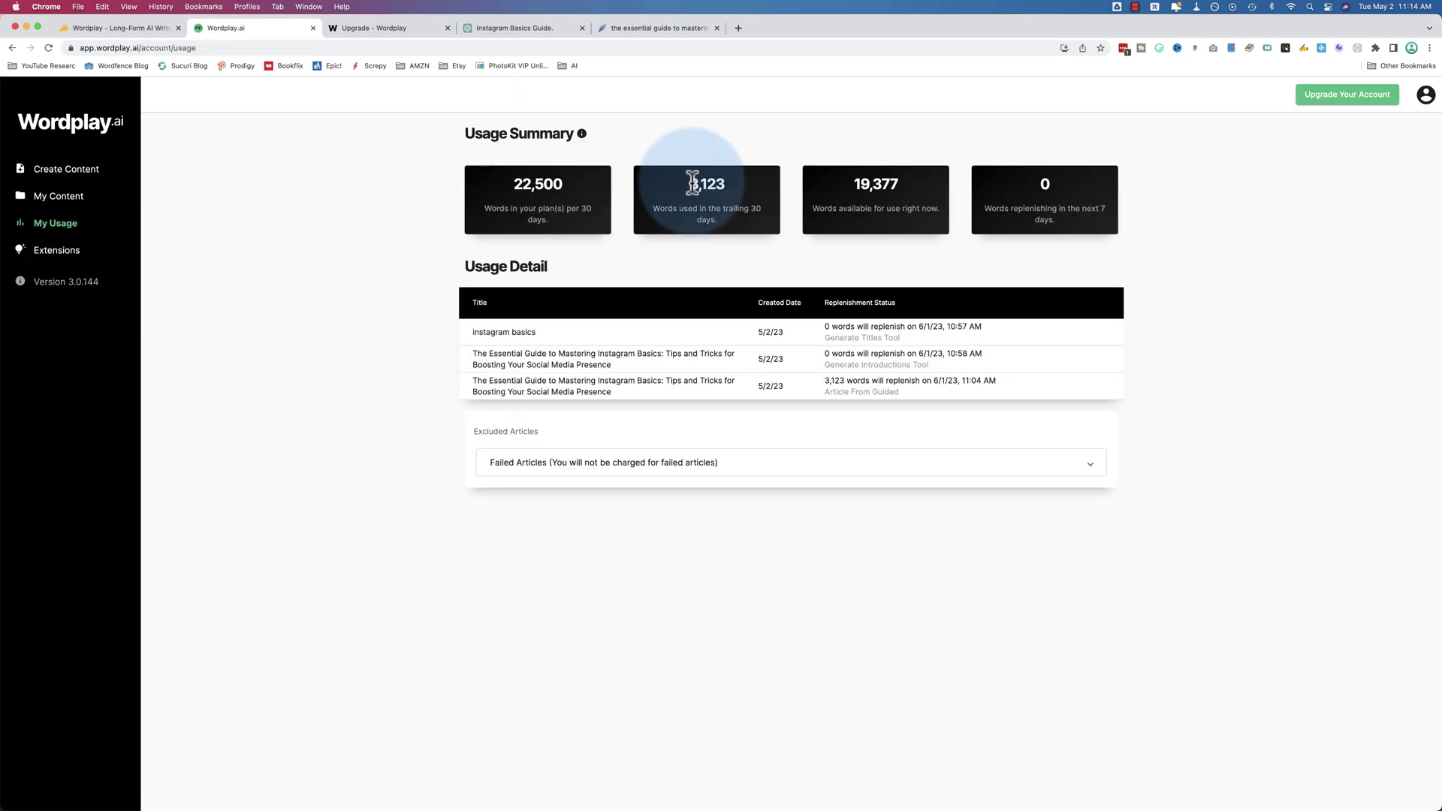
left_click_drag(692, 182, 742, 185)
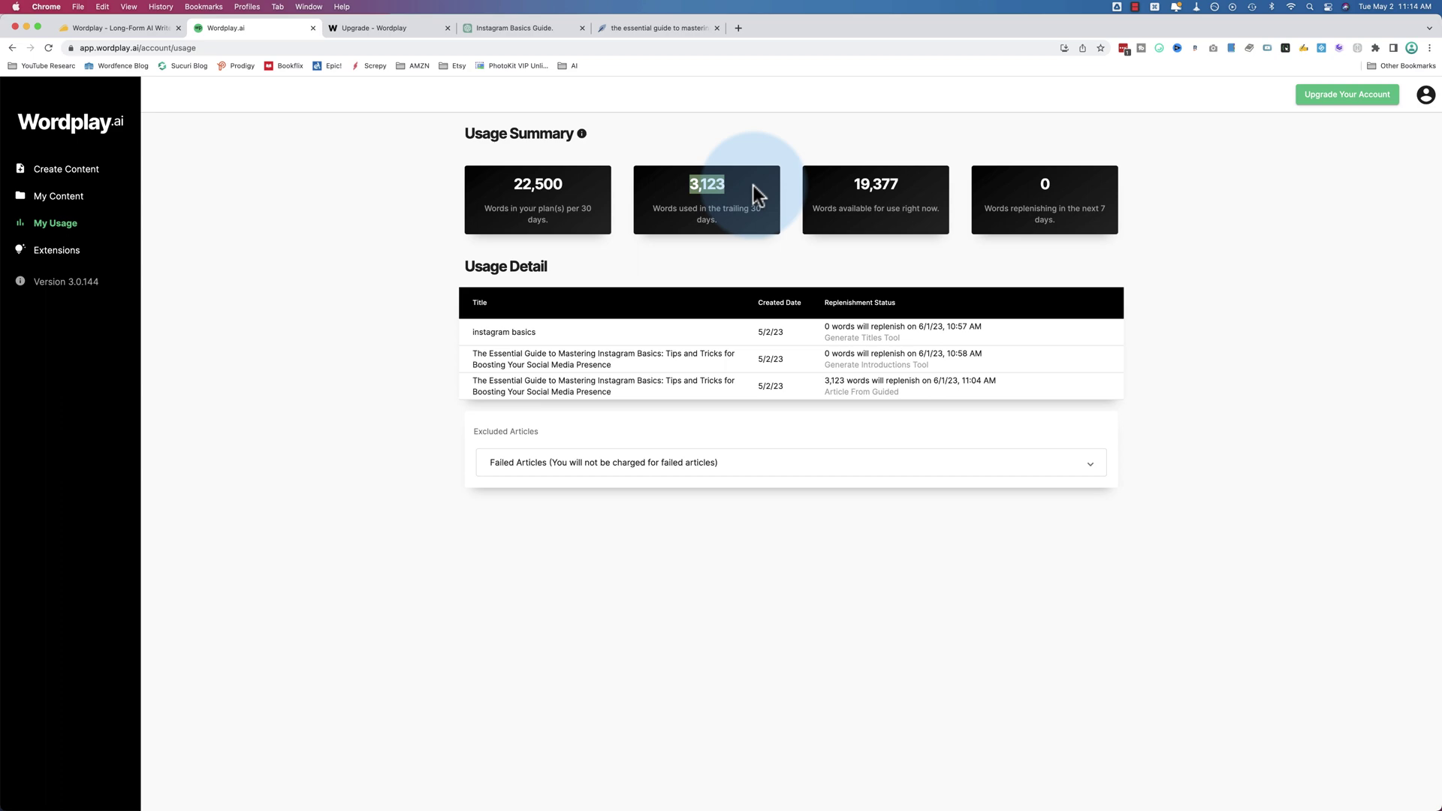
View the finished "instagram basics" article again and compare its generated word count with the words used in the usage summary.
left_click(64, 199)
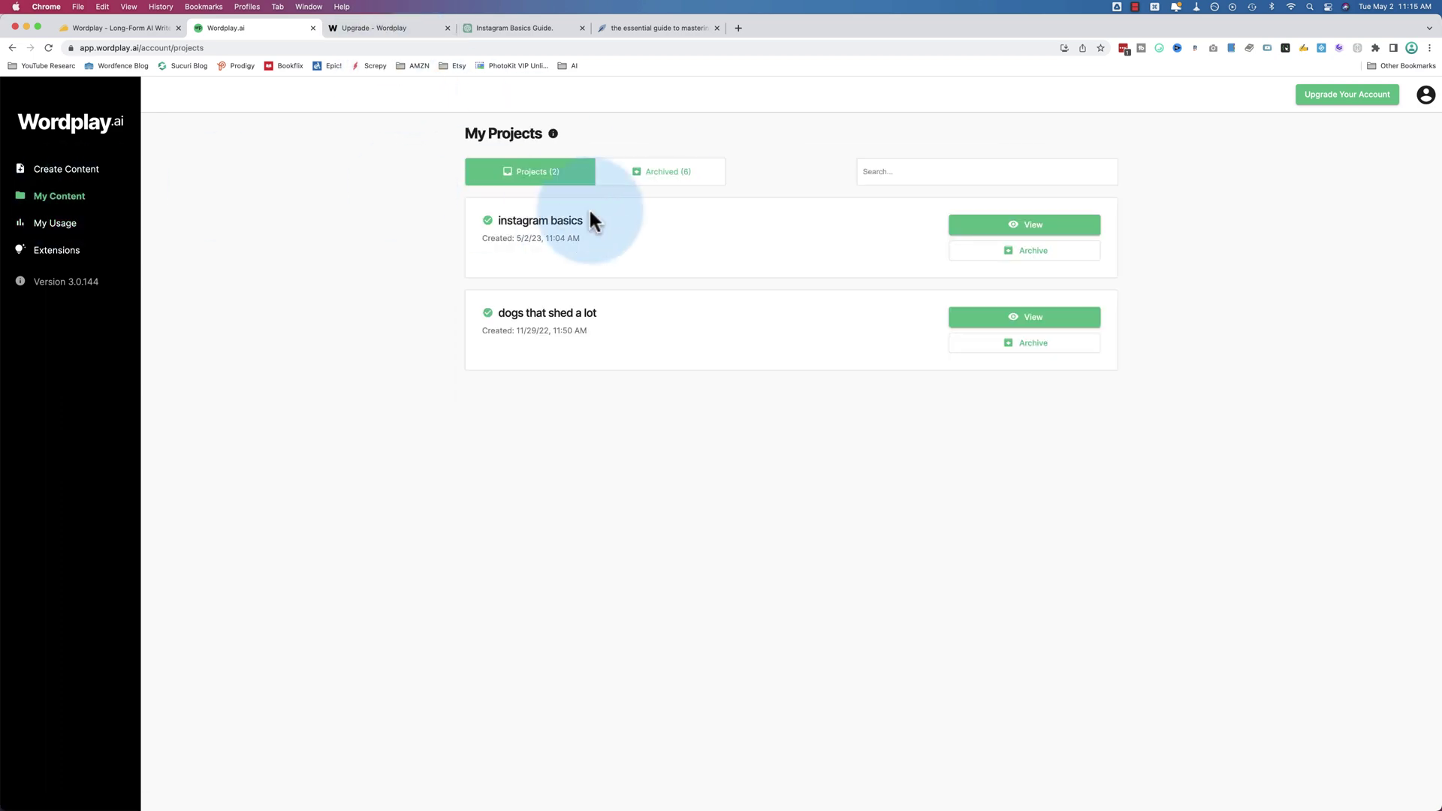
left_click(588, 214)
left_click(1018, 315)
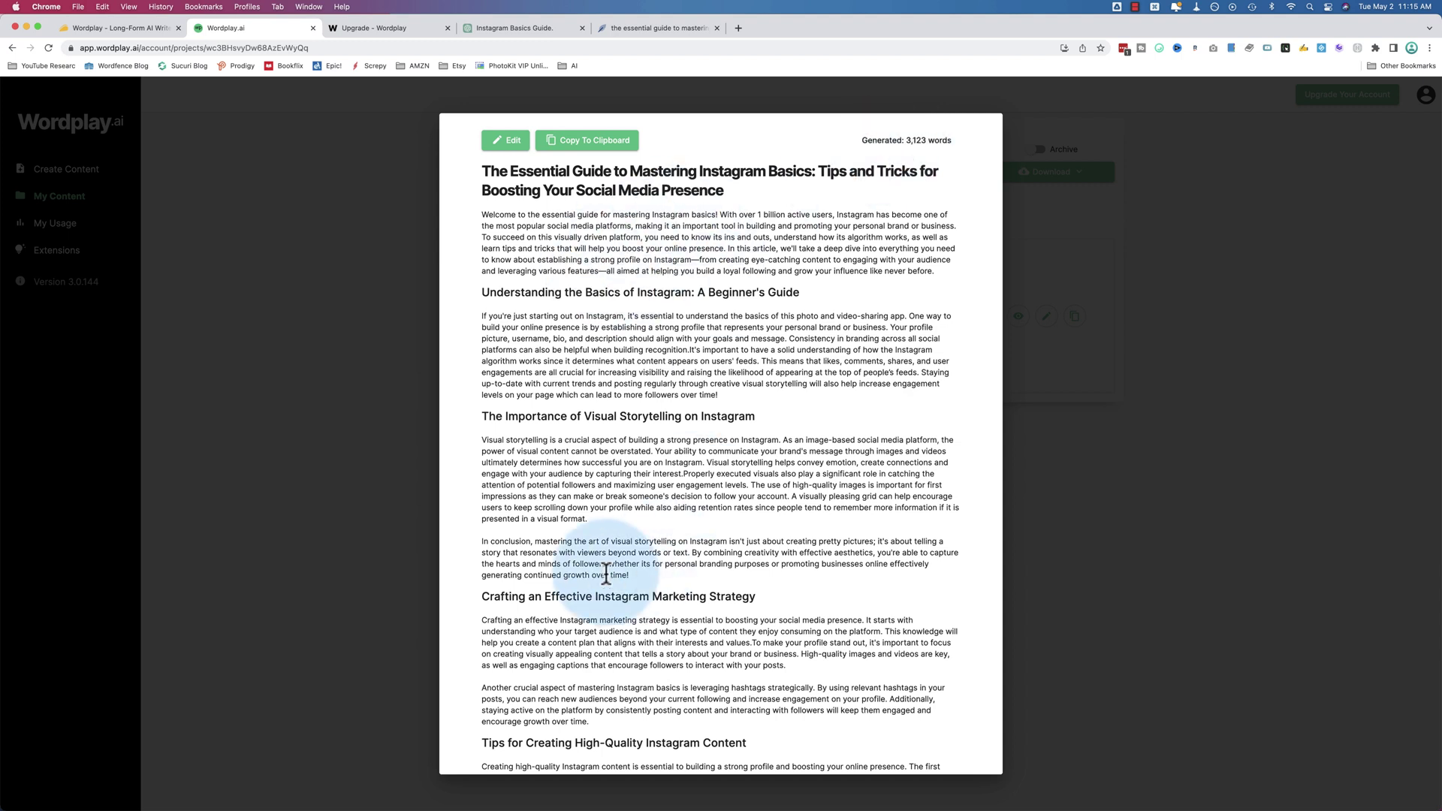
left_click(259, 436)
left_click(75, 223)
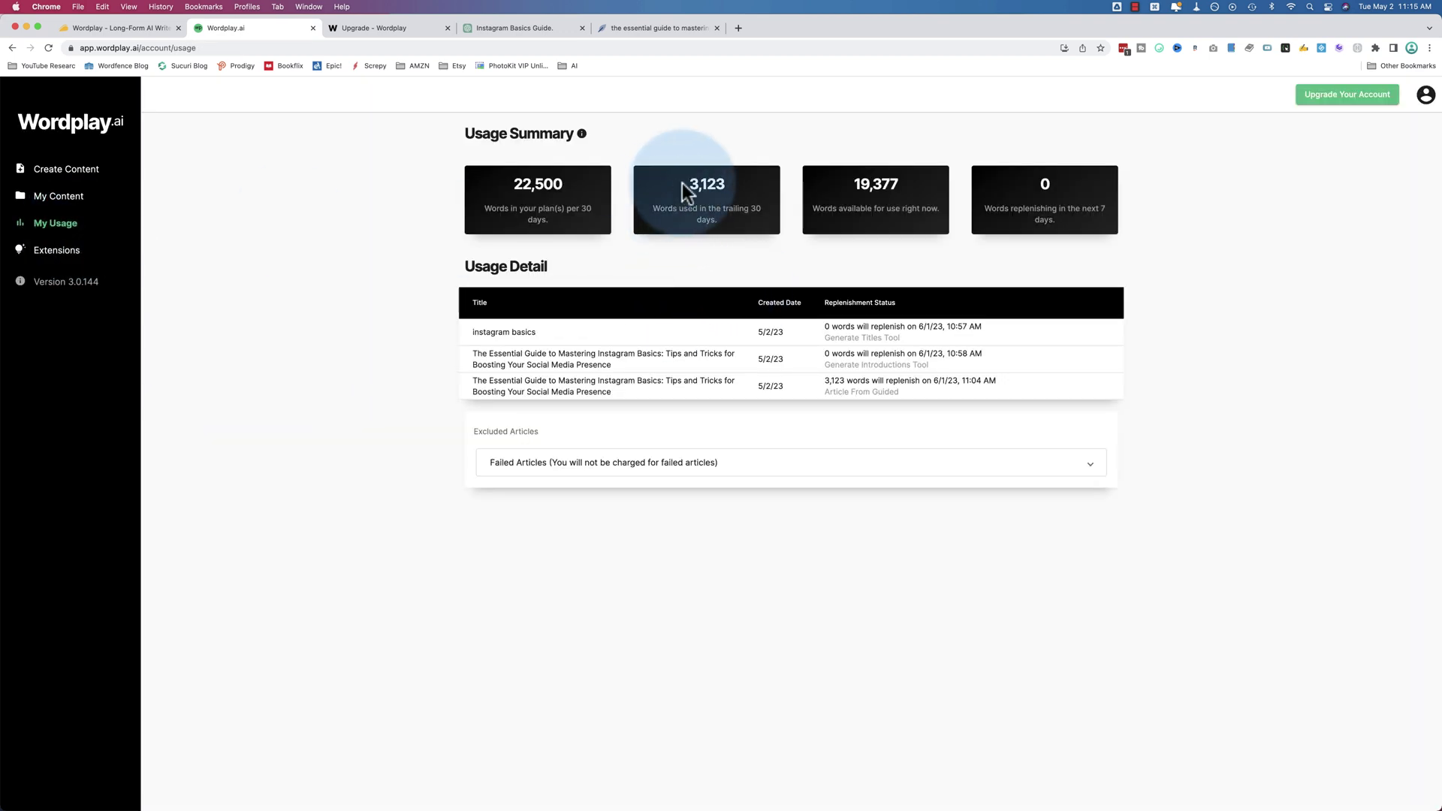
left_click_drag(685, 184, 736, 183)
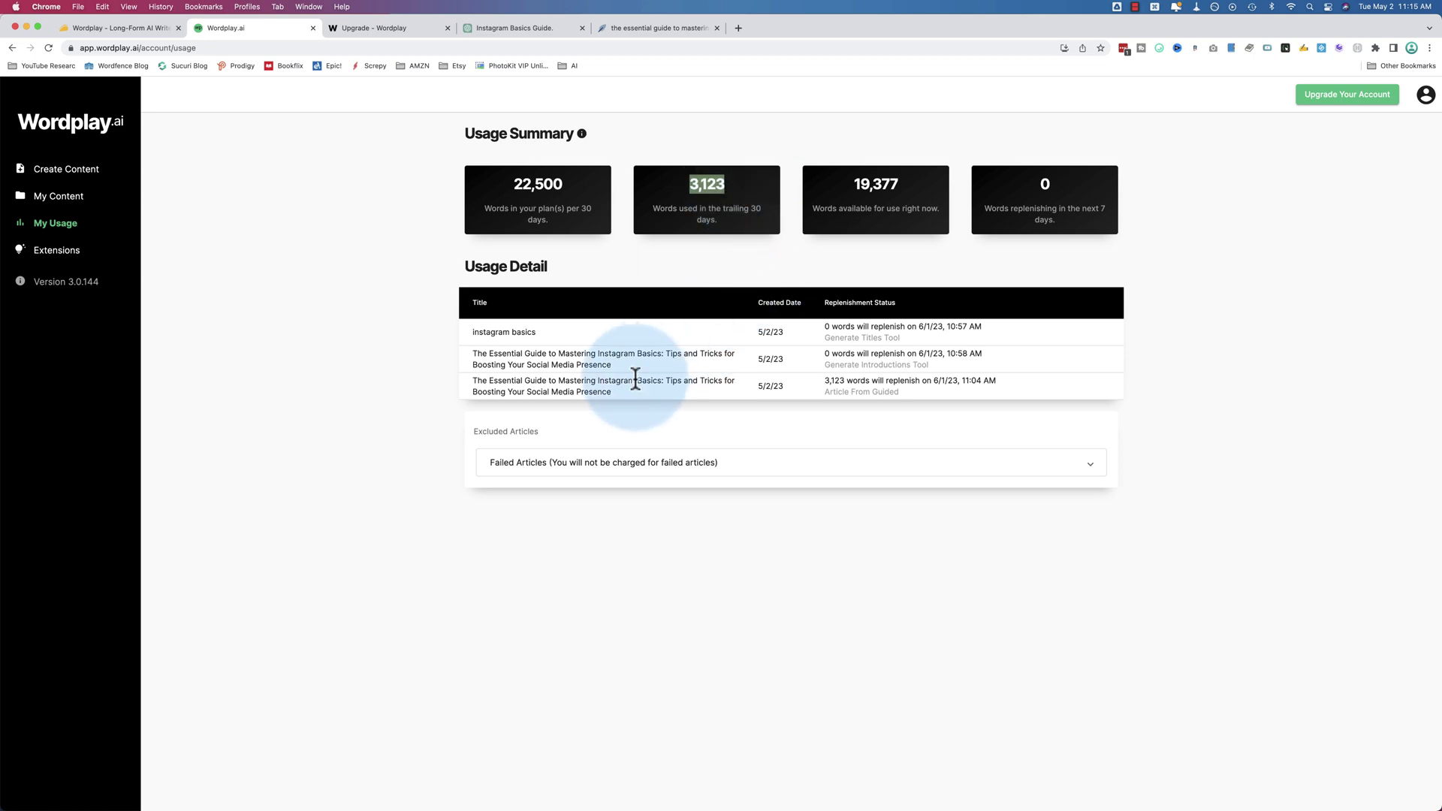
Switch to the Wordplay deal page on AppSumo and compare the prices and monthly word limits of Plan 1 and Plan 2.
left_click(113, 28)
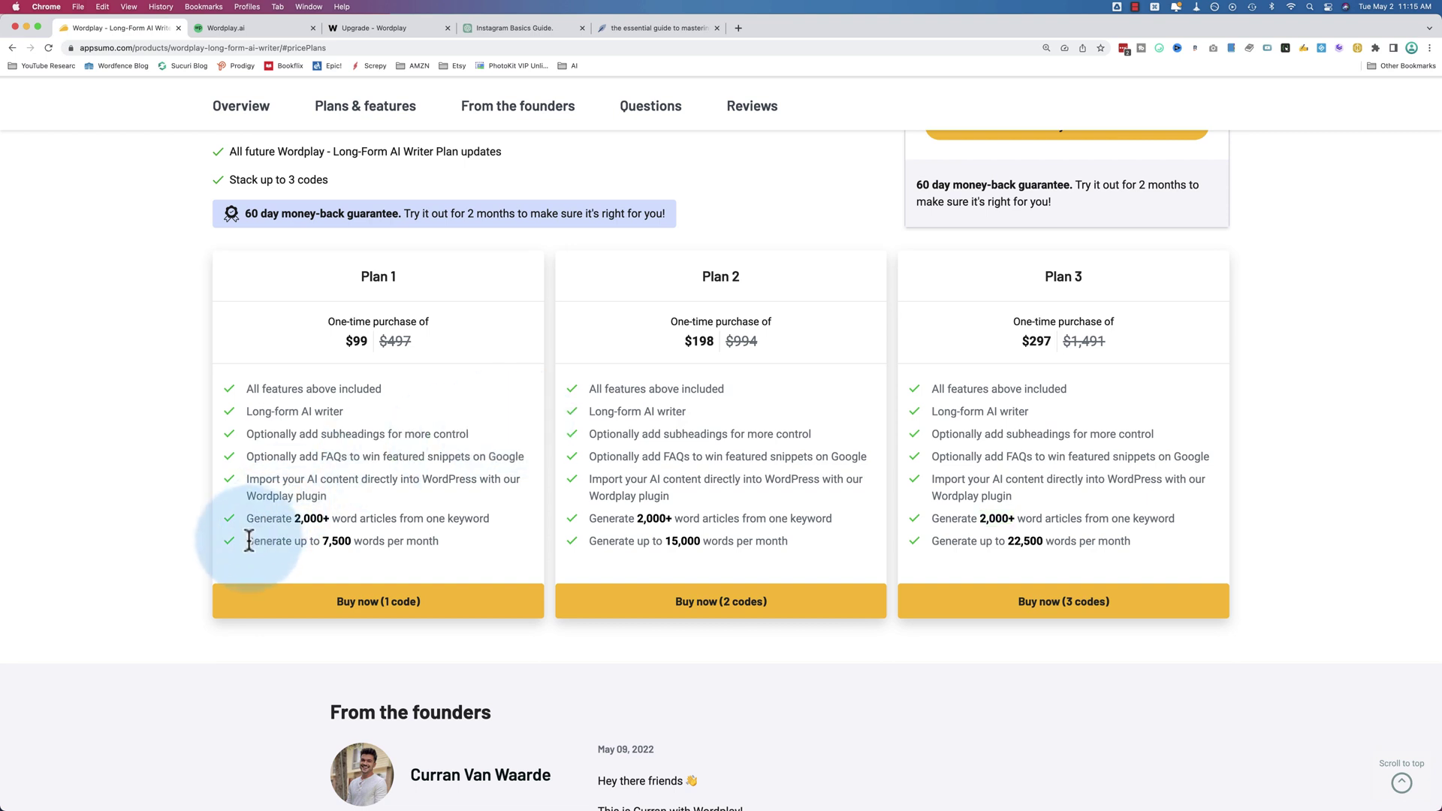
left_click_drag(245, 540, 439, 538)
scroll(438, 538, "down", 1)
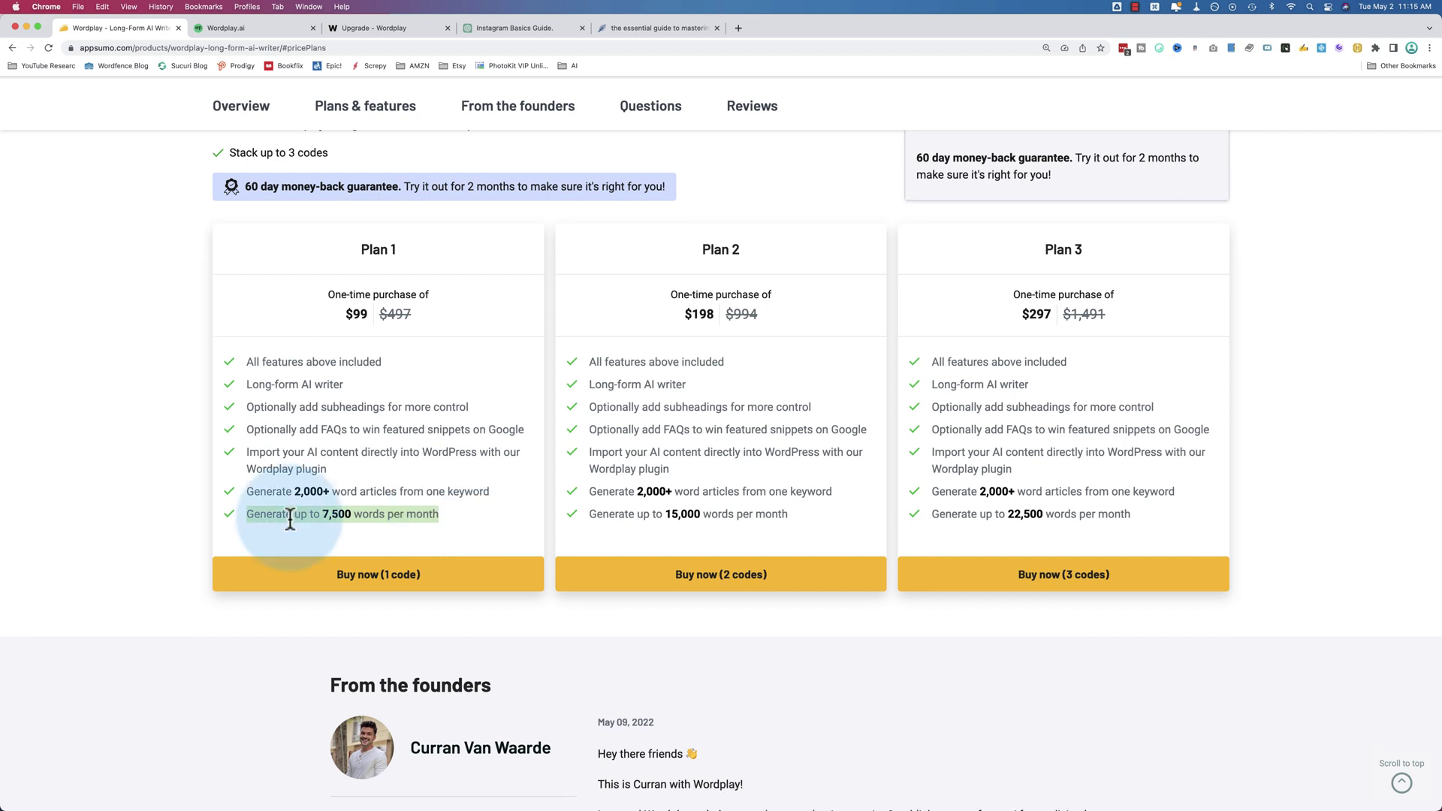
left_click_drag(322, 516, 388, 520)
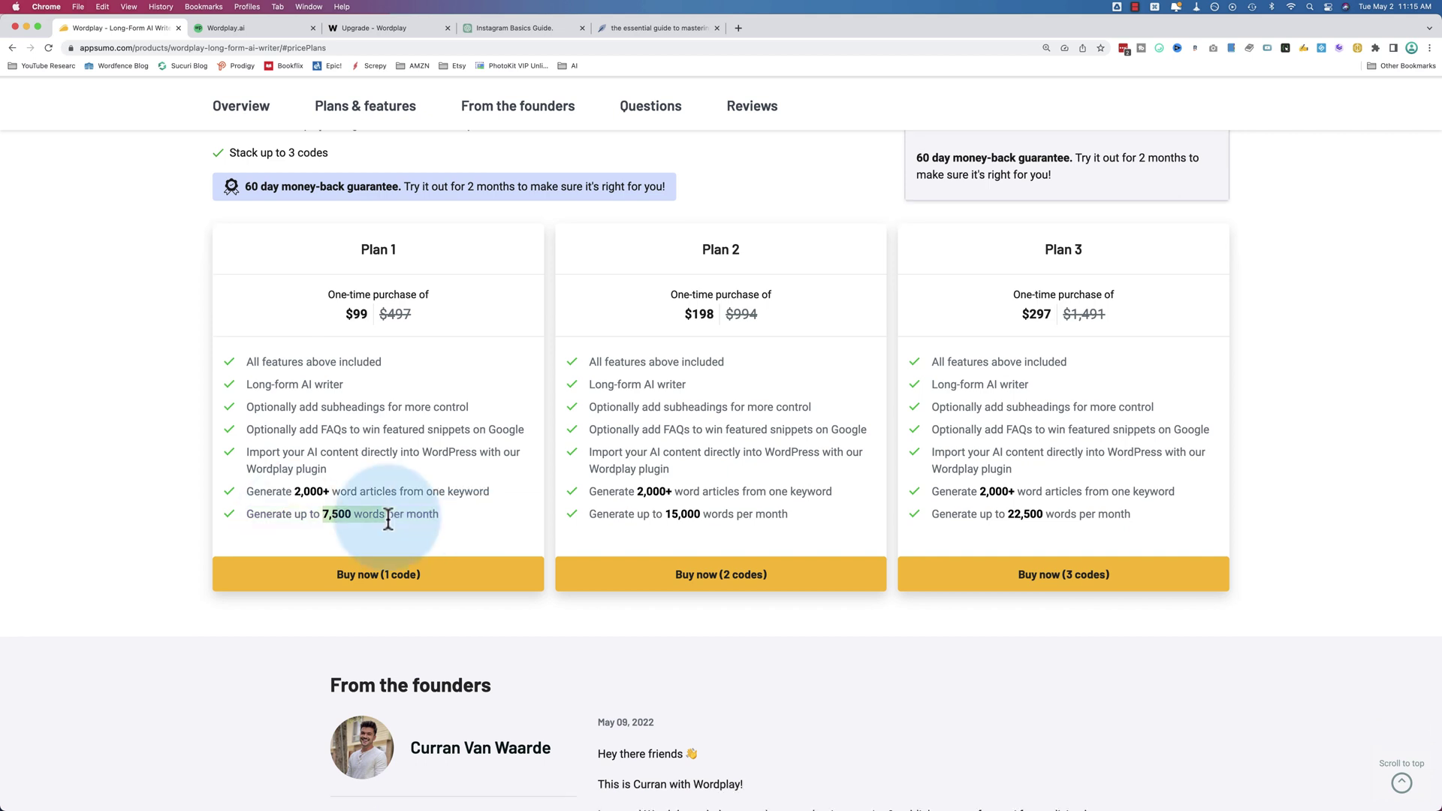
left_click_drag(380, 307, 342, 319)
left_click_drag(715, 314, 683, 313)
left_click_drag(665, 517, 706, 516)
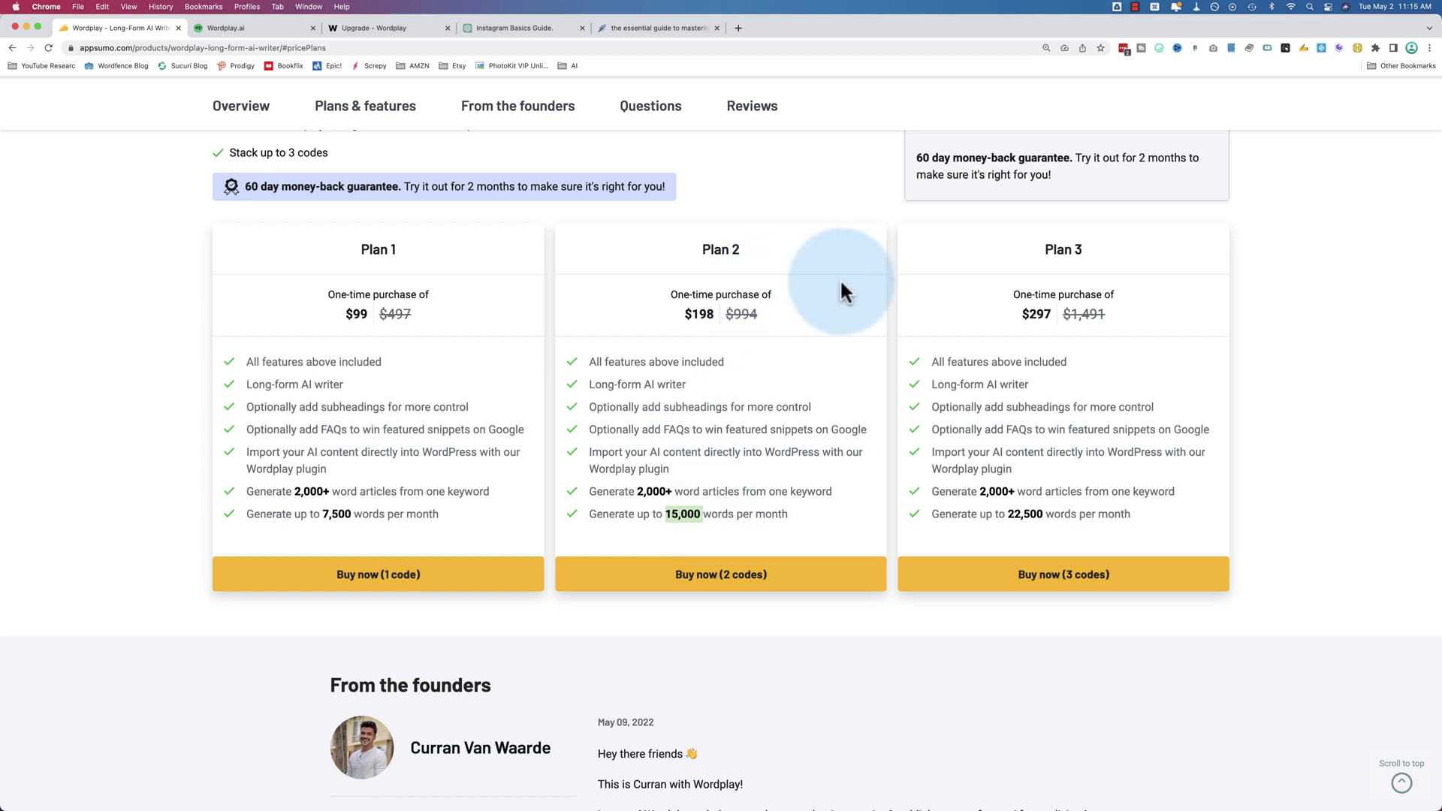
Check the one-time purchase price of Plan 3 on the AppSumo deal page.
left_click(1035, 314)
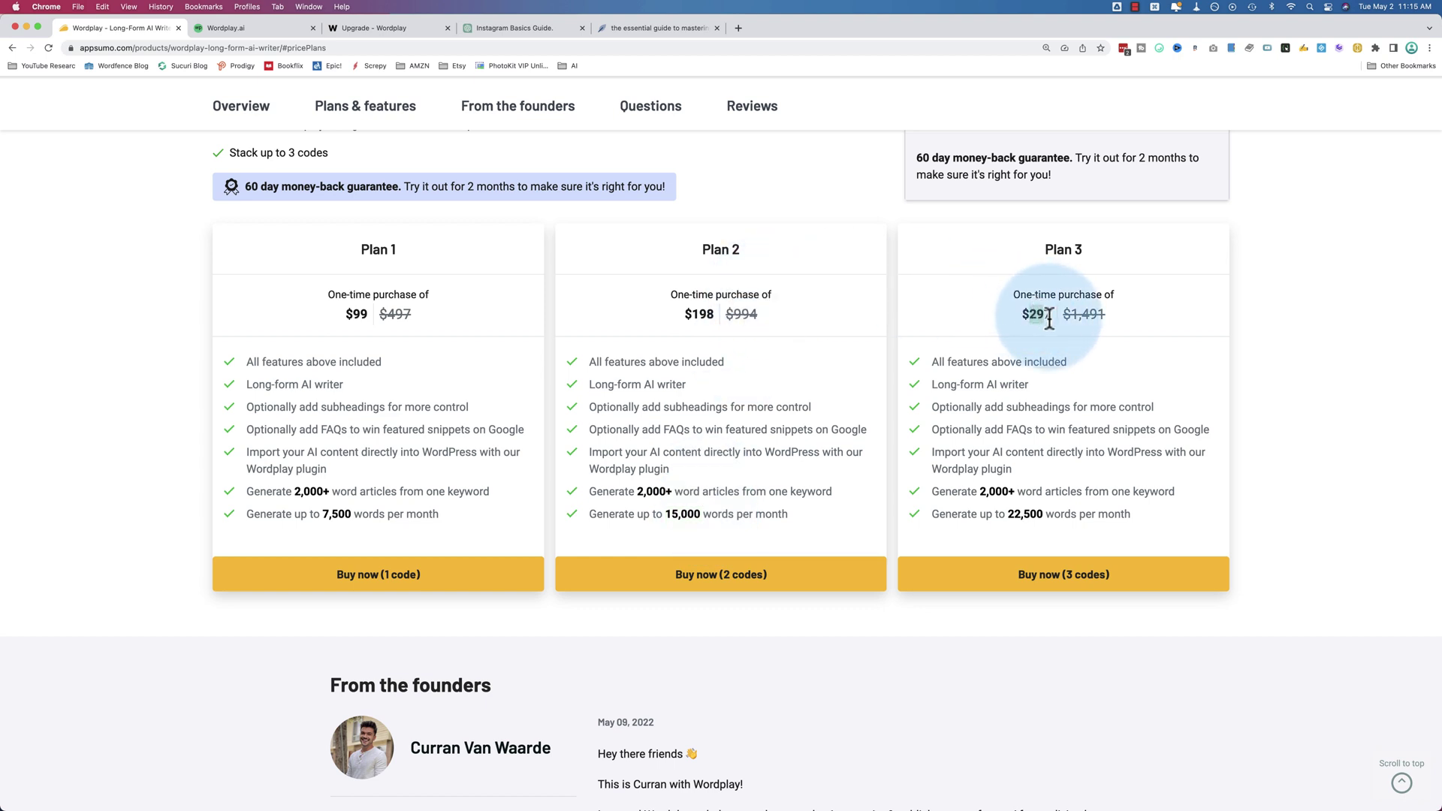
double_click(1035, 314)
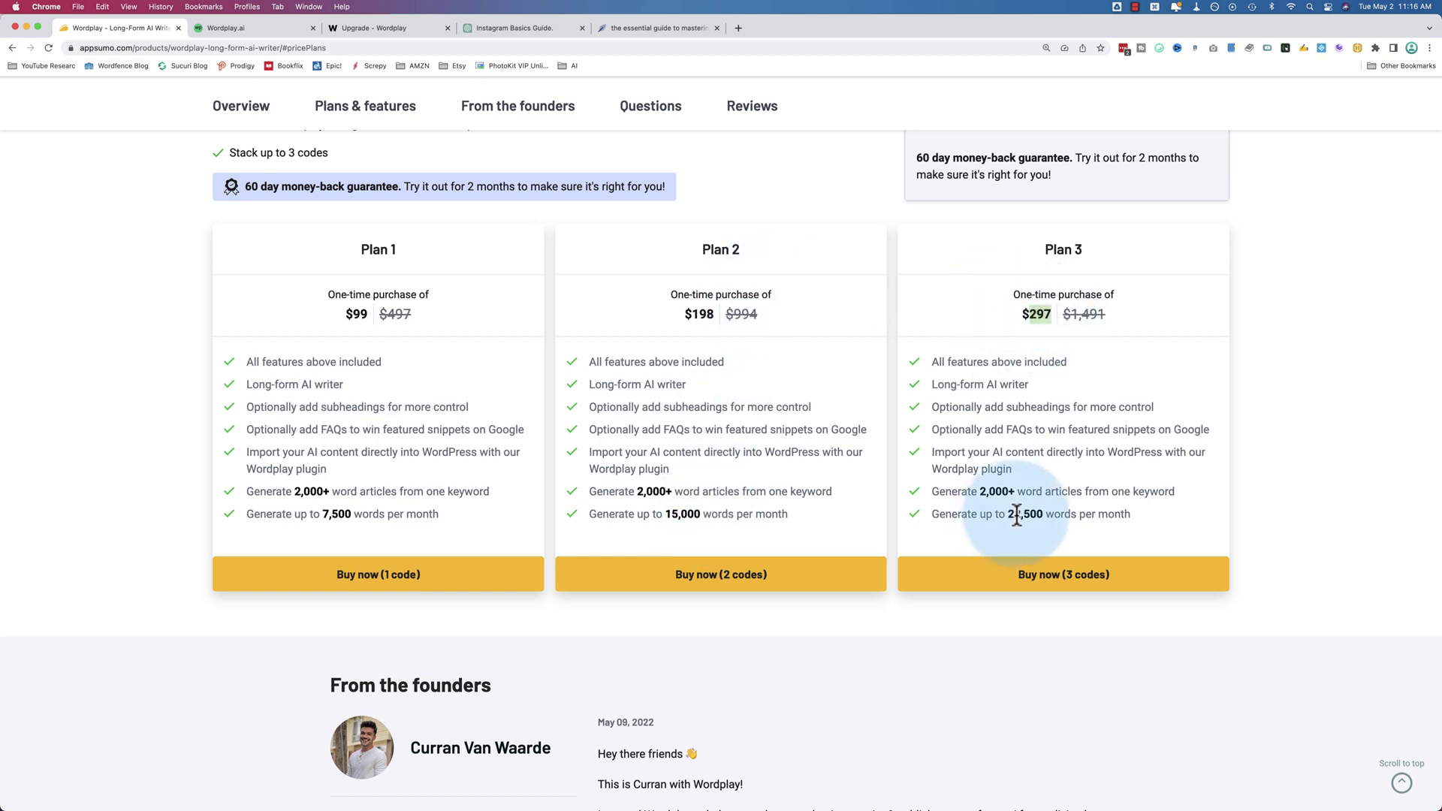
Close the Wordplay upgrade page, reopen it from the account's usage page, and check the monthly words offered by the $99 option.
left_click(376, 27)
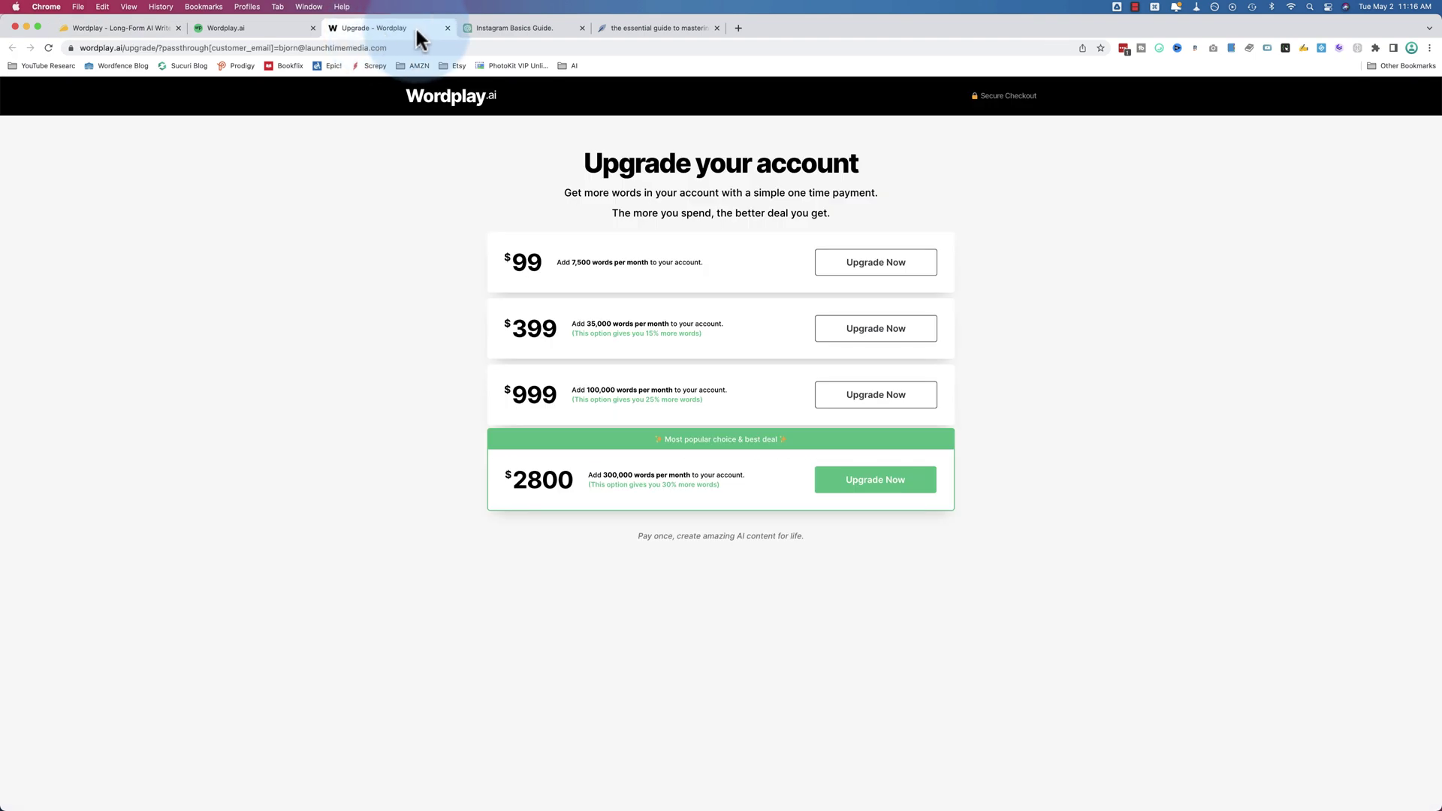
left_click(448, 28)
left_click(269, 25)
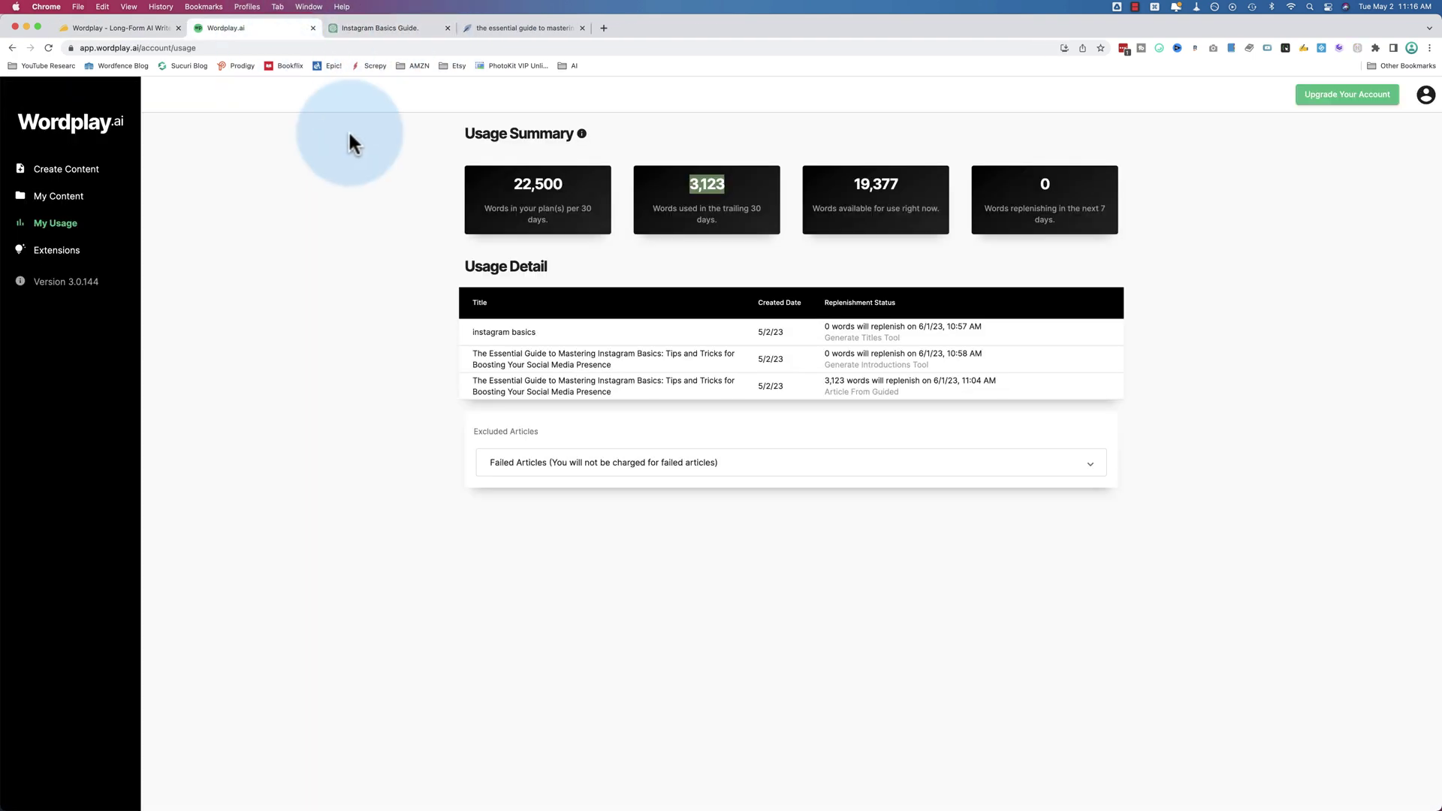
left_click(1361, 105)
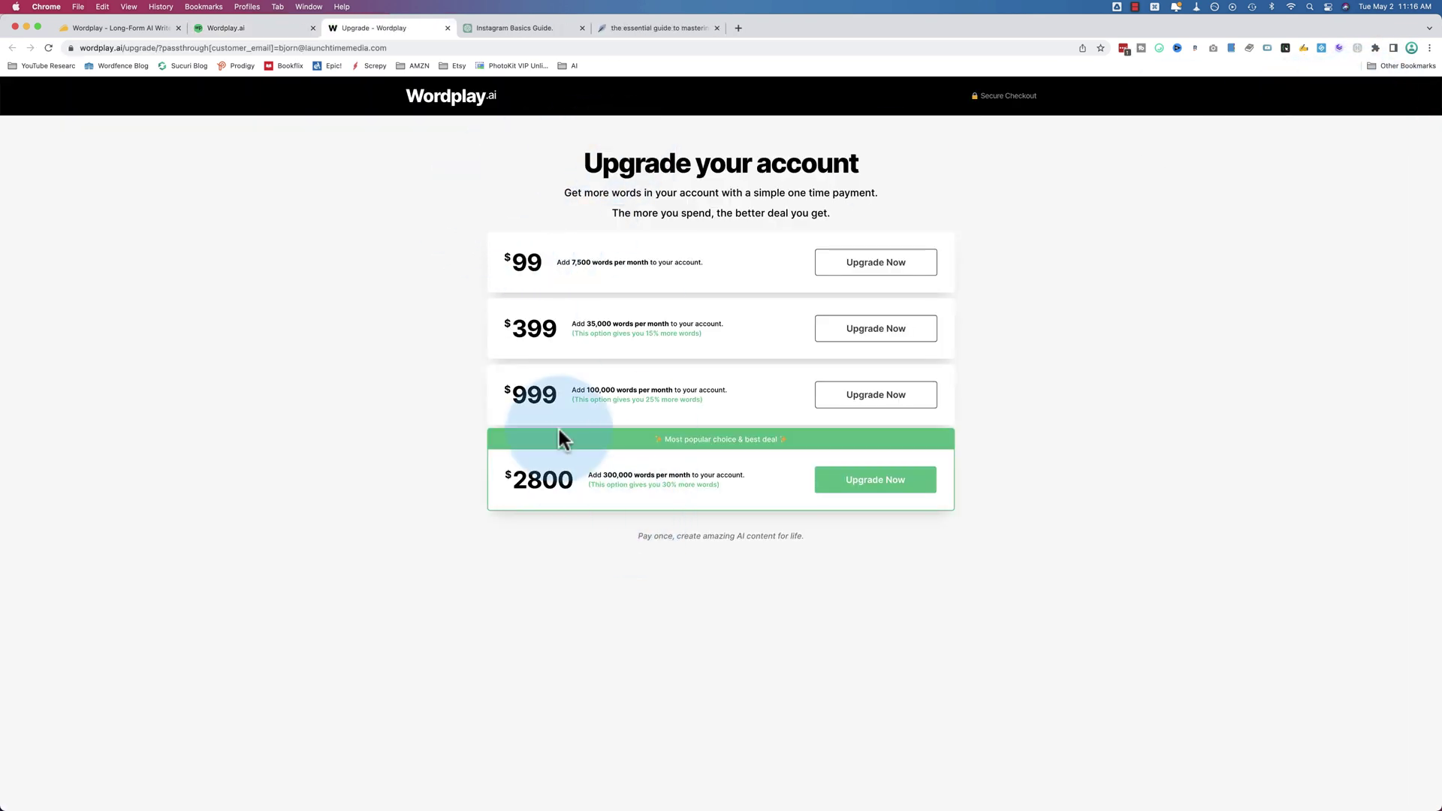
scroll(601, 436, "down", 1)
scroll(609, 401, "up", 1)
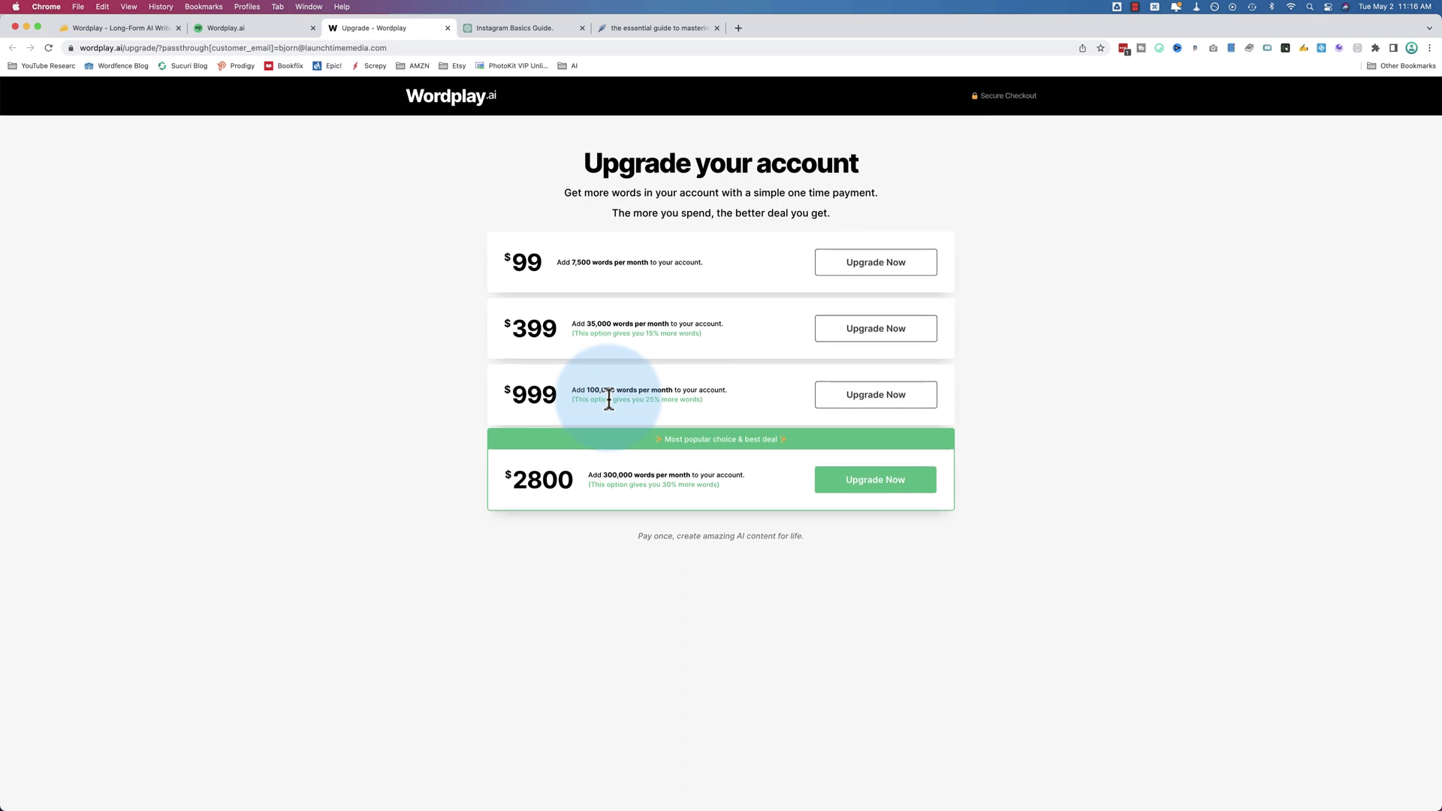
double_click(526, 262)
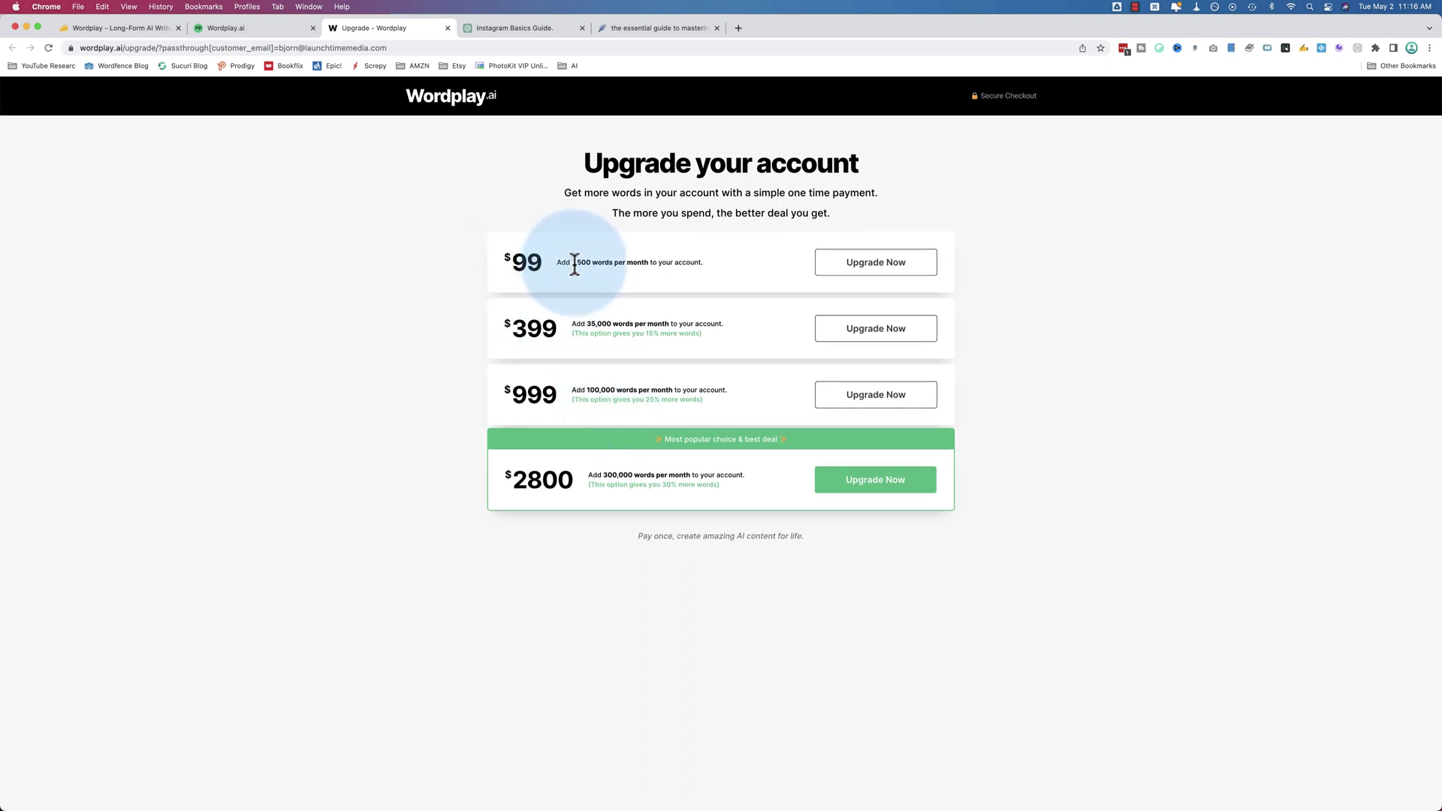
left_click_drag(572, 263, 590, 263)
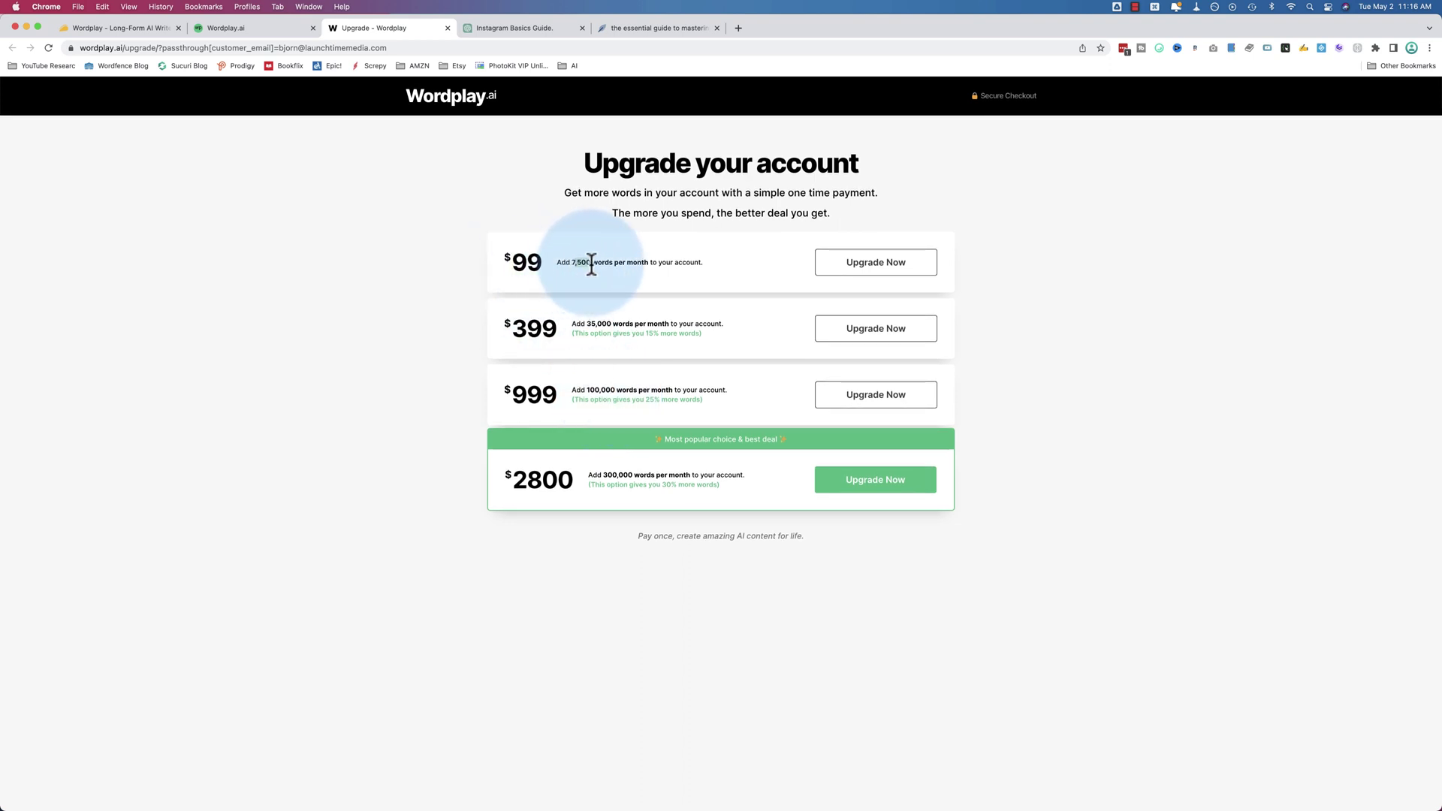
Switch to the AppSumo deal page and compare the monthly word limits of Plan 1, Plan 2 and Plan 3.
left_click(143, 29)
double_click(334, 513)
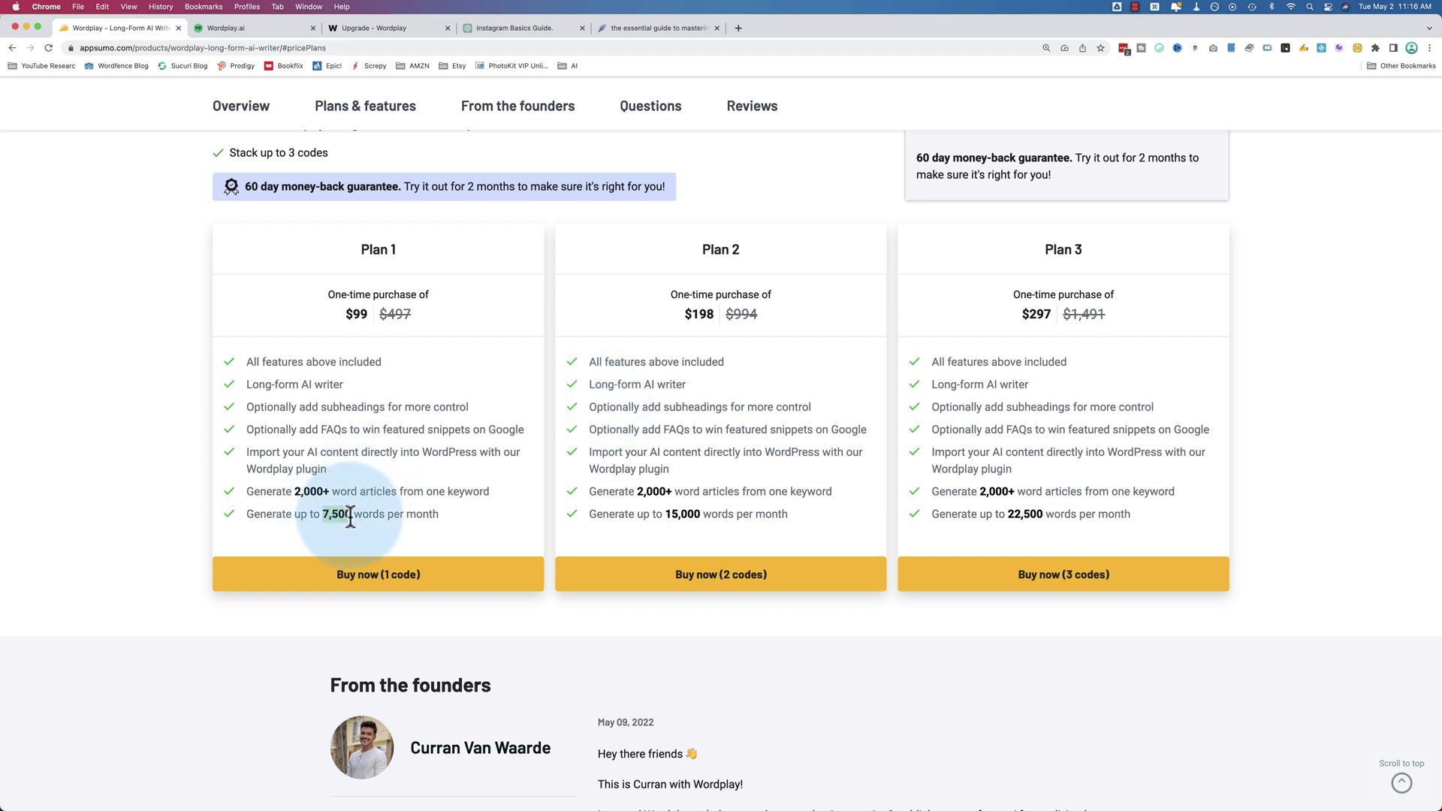
double_click(679, 514)
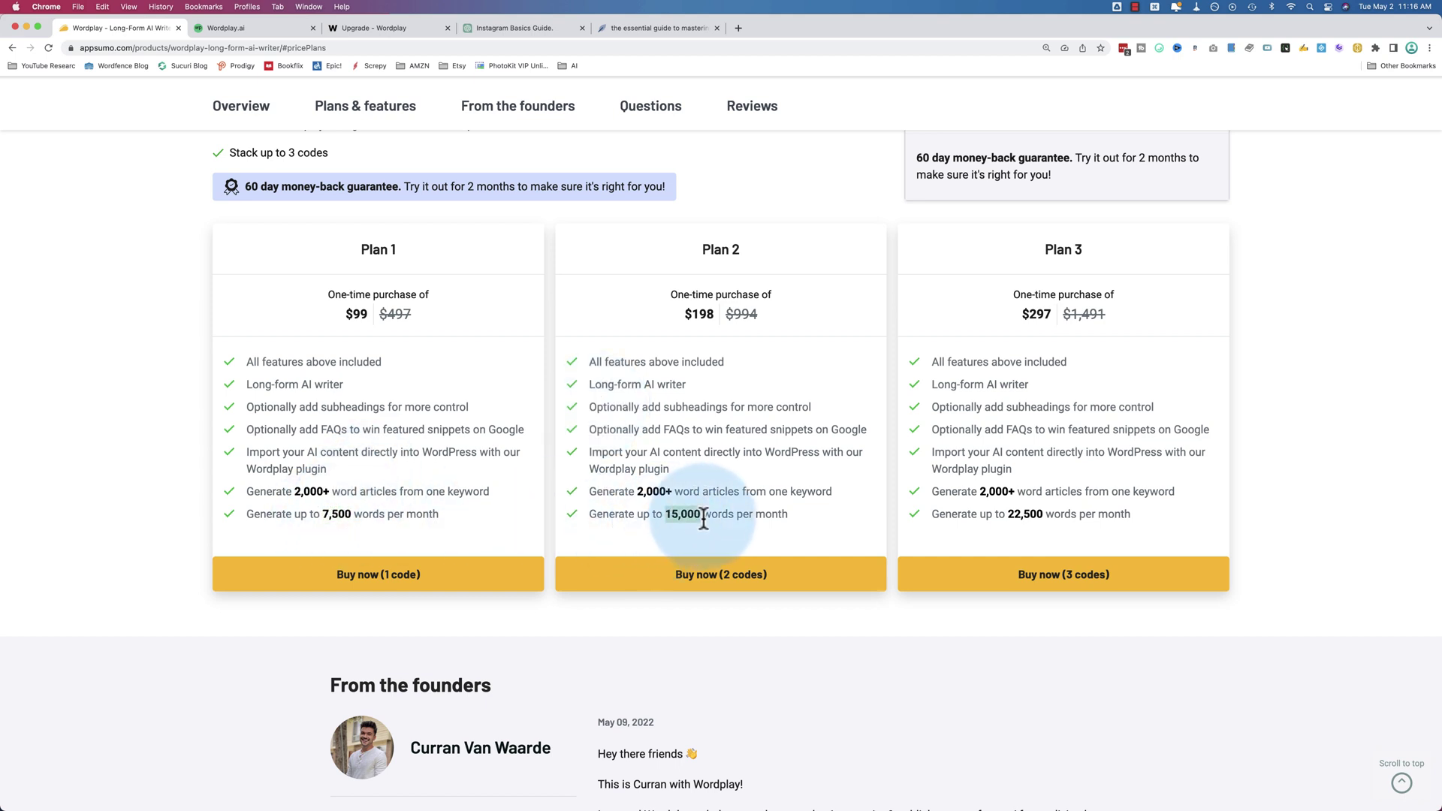
double_click(1028, 514)
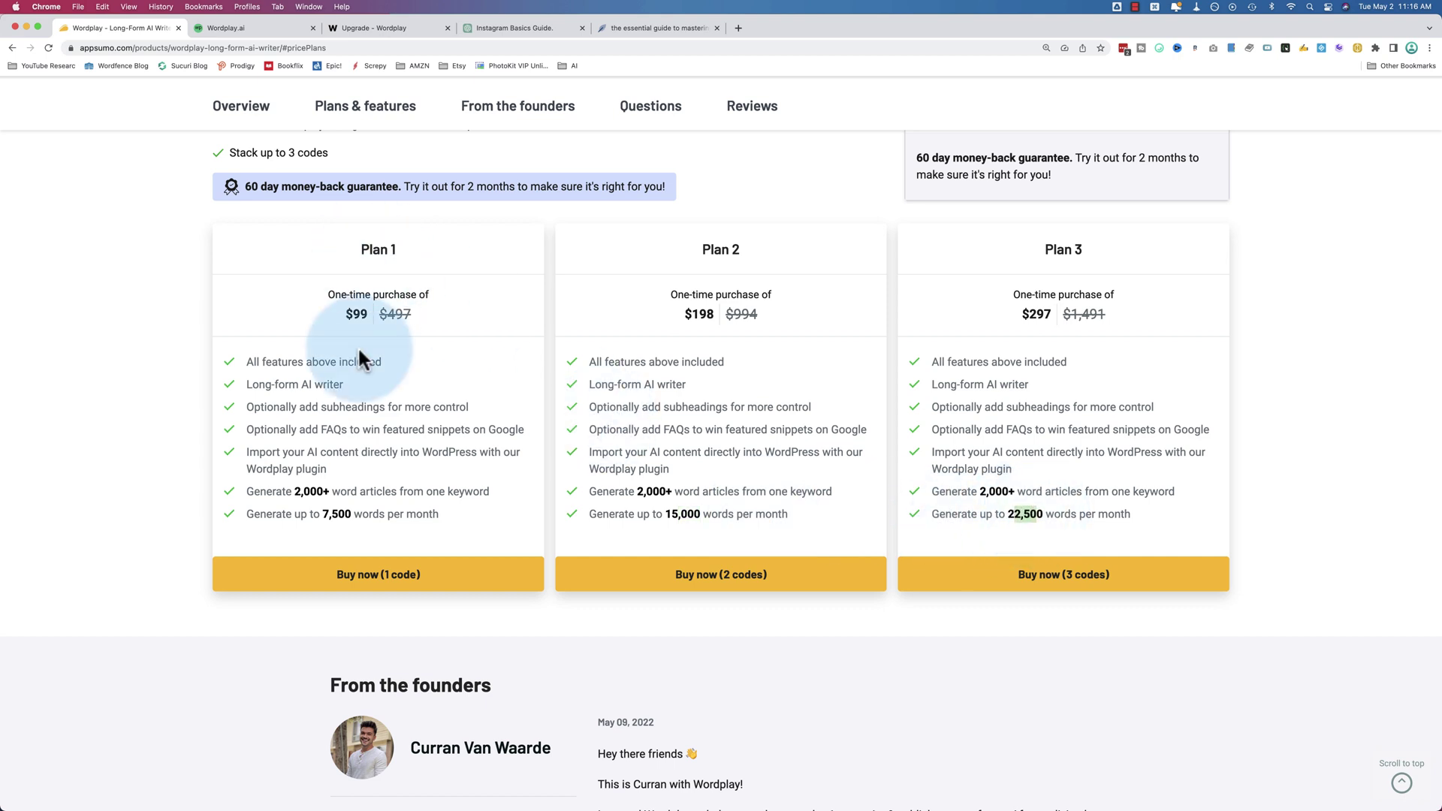
Switch to the Wordplay upgrade page and compare the prices, monthly words and bonus percentages of the $99, $399, $999 and $2800 options.
left_click(387, 34)
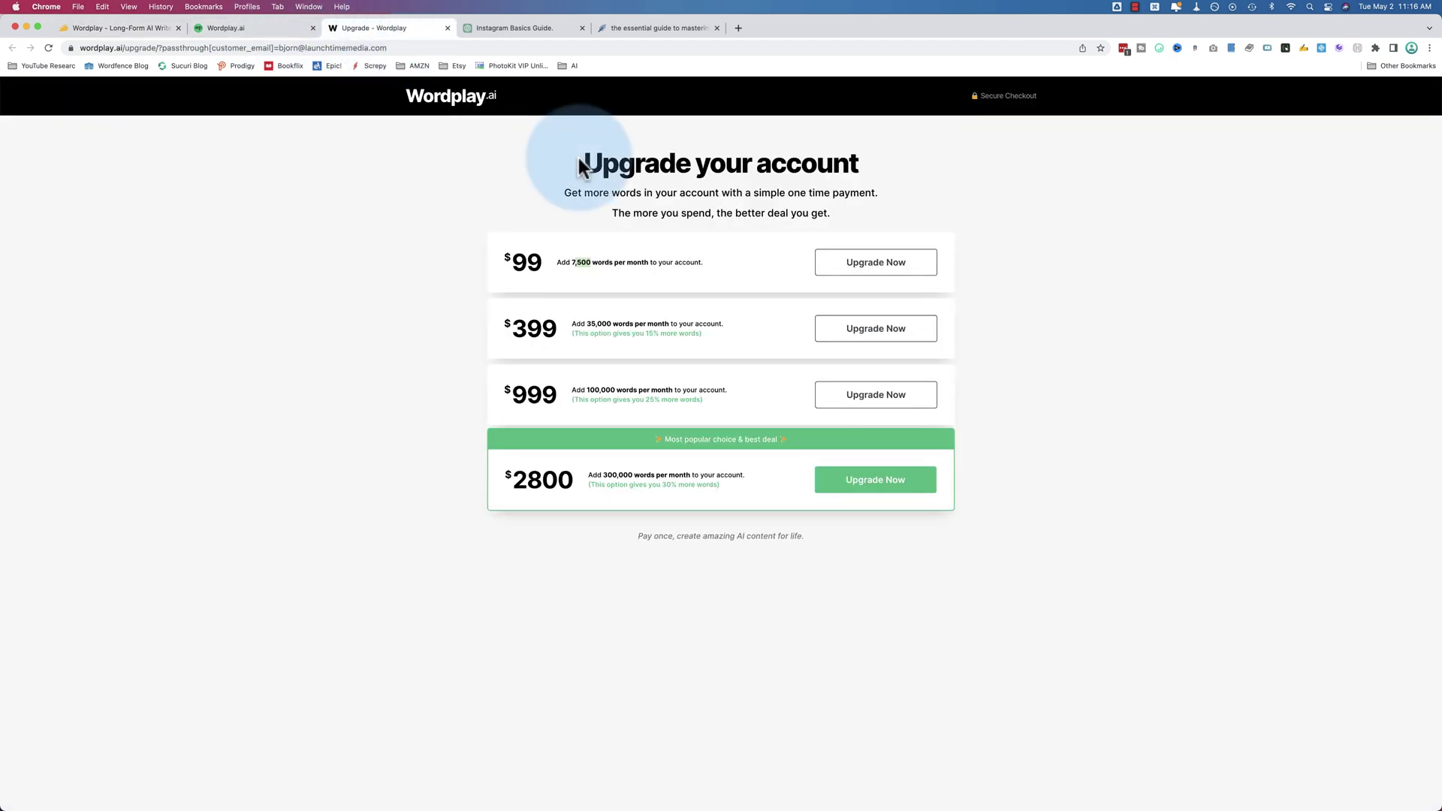
left_click_drag(555, 270, 508, 263)
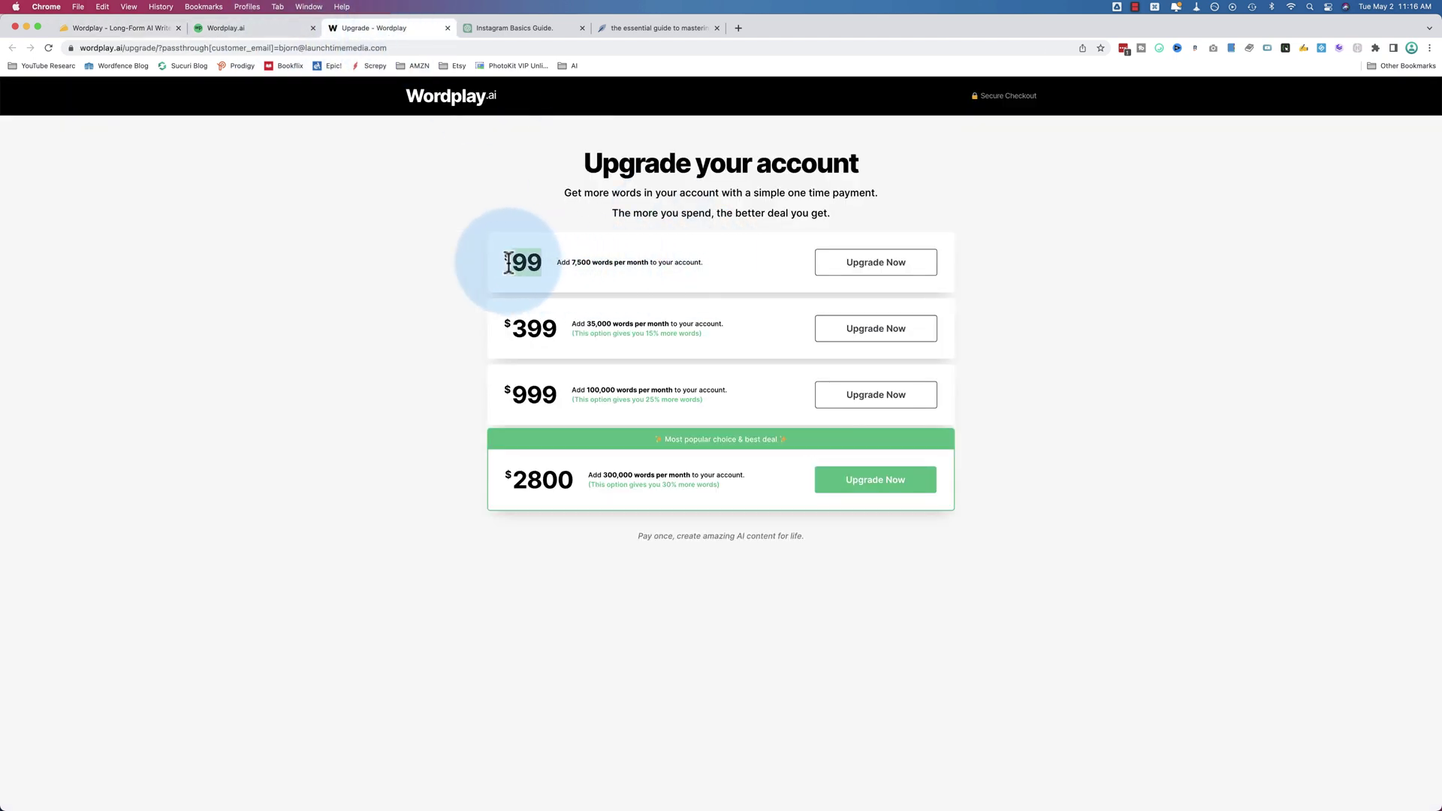
left_click_drag(509, 263, 509, 262)
left_click_drag(512, 328, 573, 338)
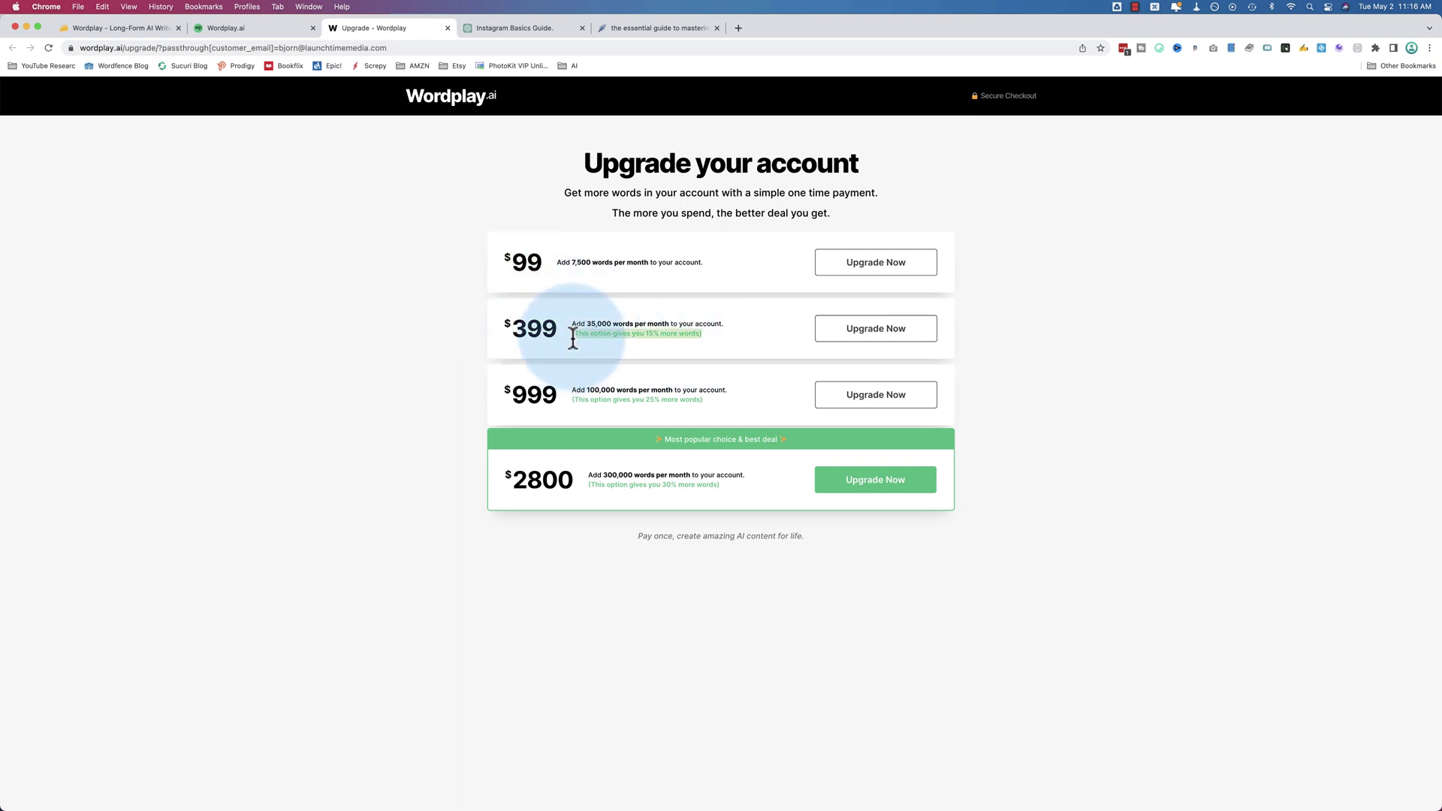
left_click_drag(568, 398, 719, 401)
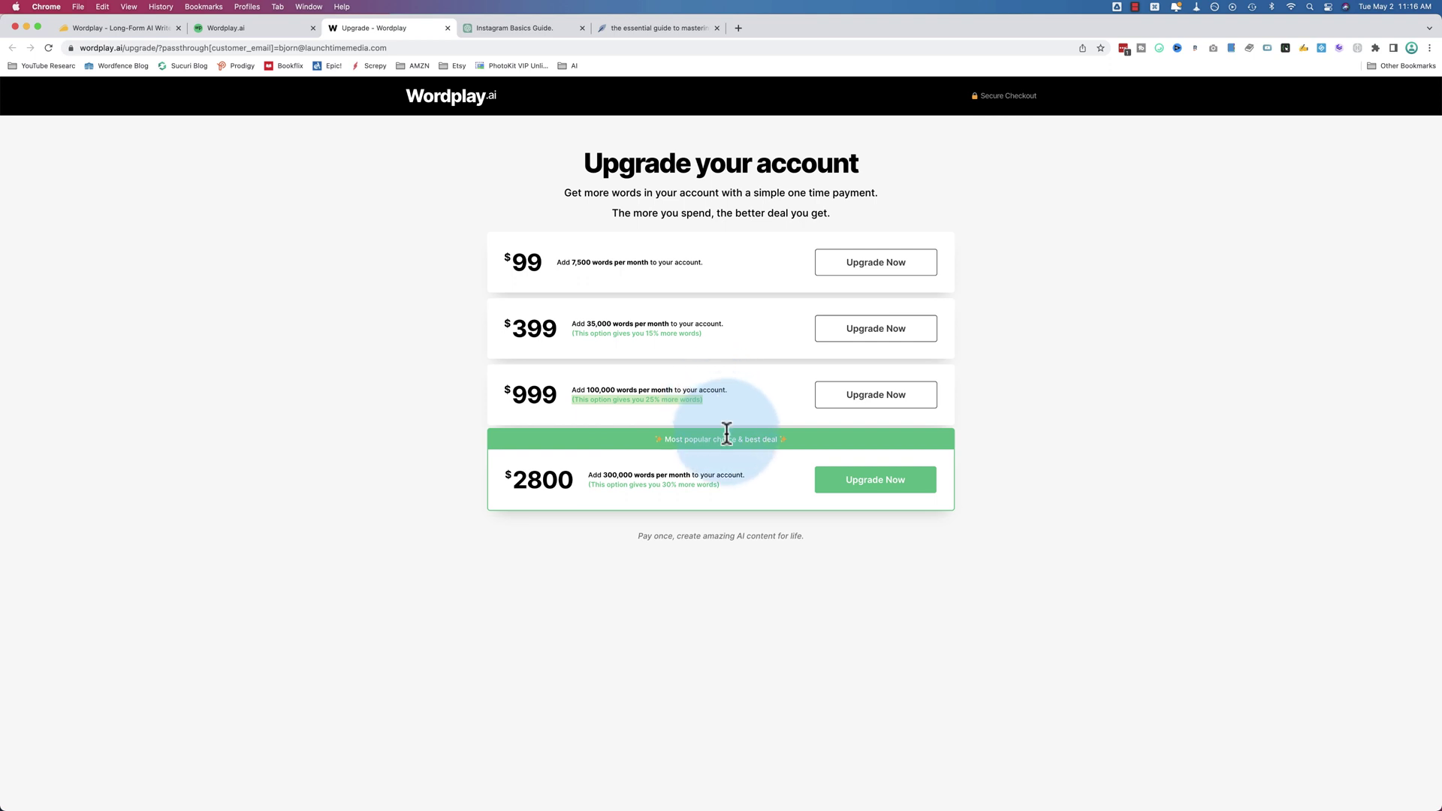
left_click_drag(729, 477, 496, 496)
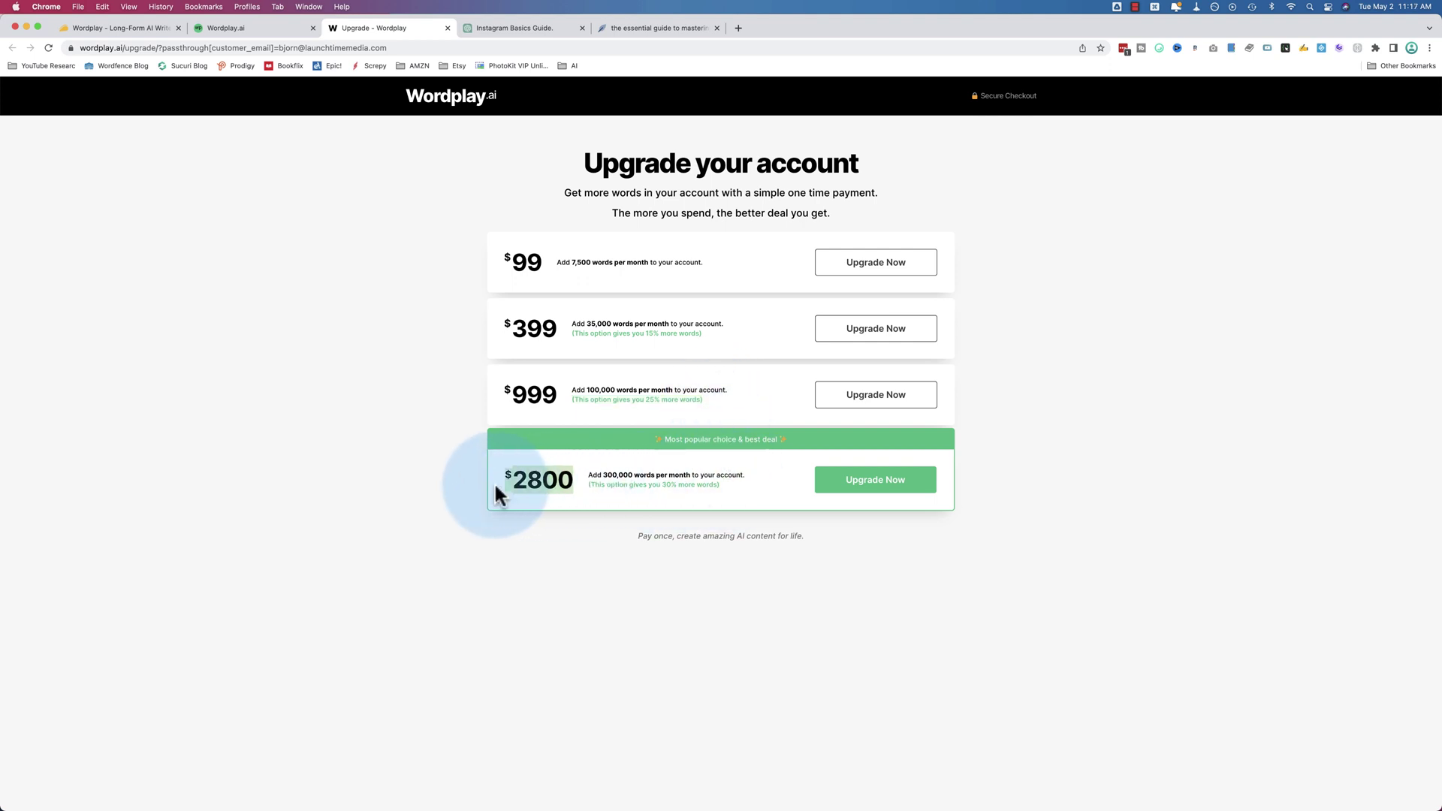
left_click(610, 475)
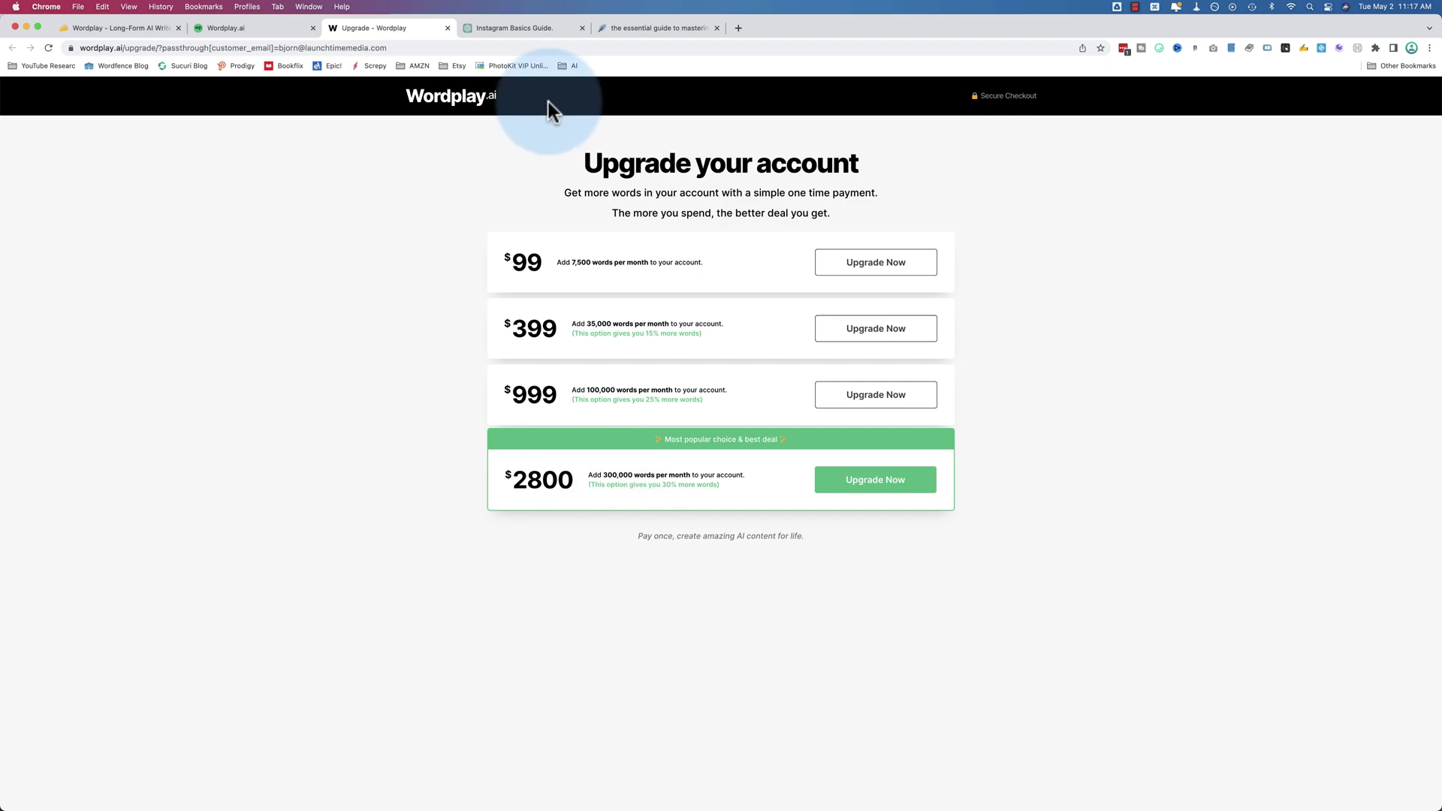
Revisit the ChatGPT article and the Wordplay usage summary, and return to the plan comparison on AppSumo.
left_click(503, 27)
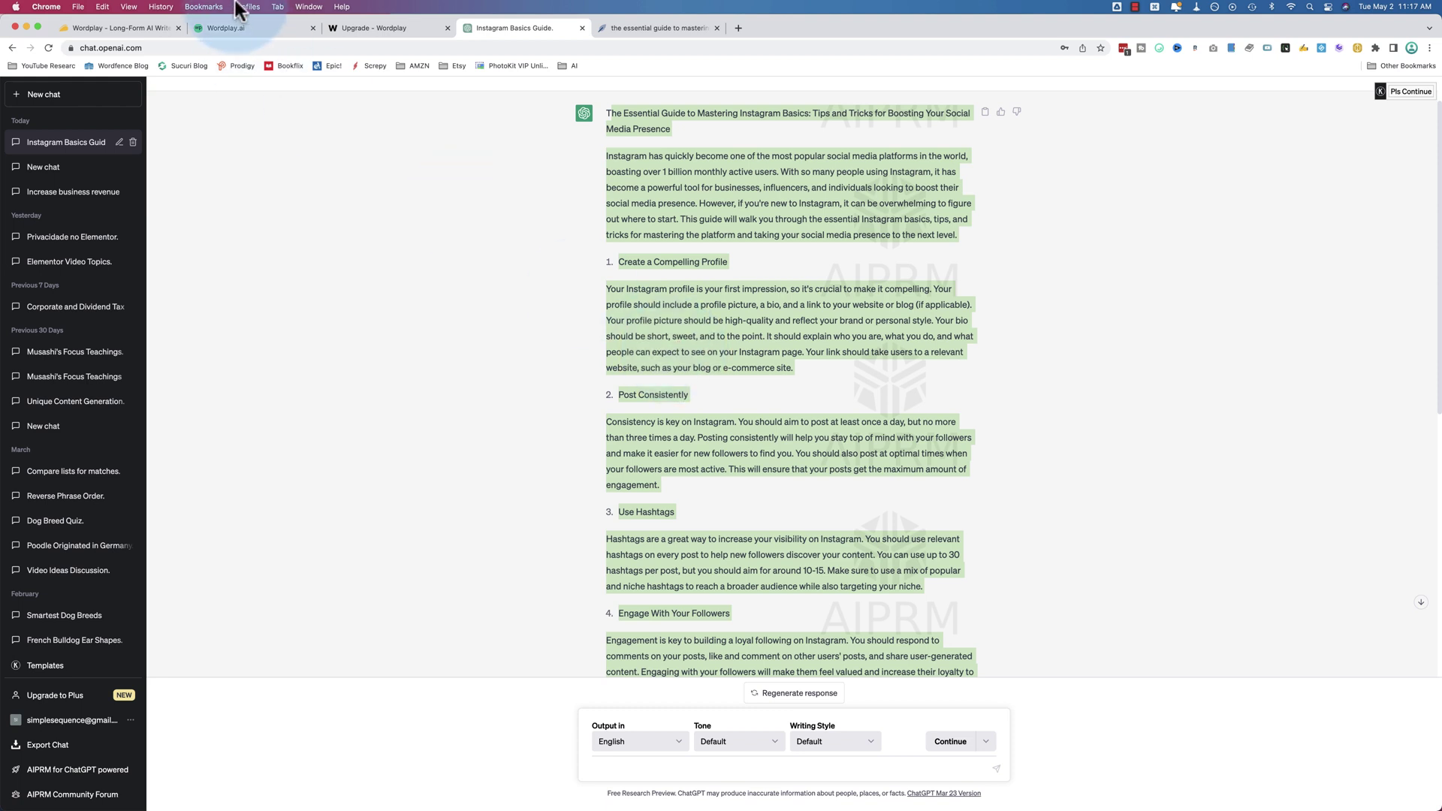
left_click(232, 29)
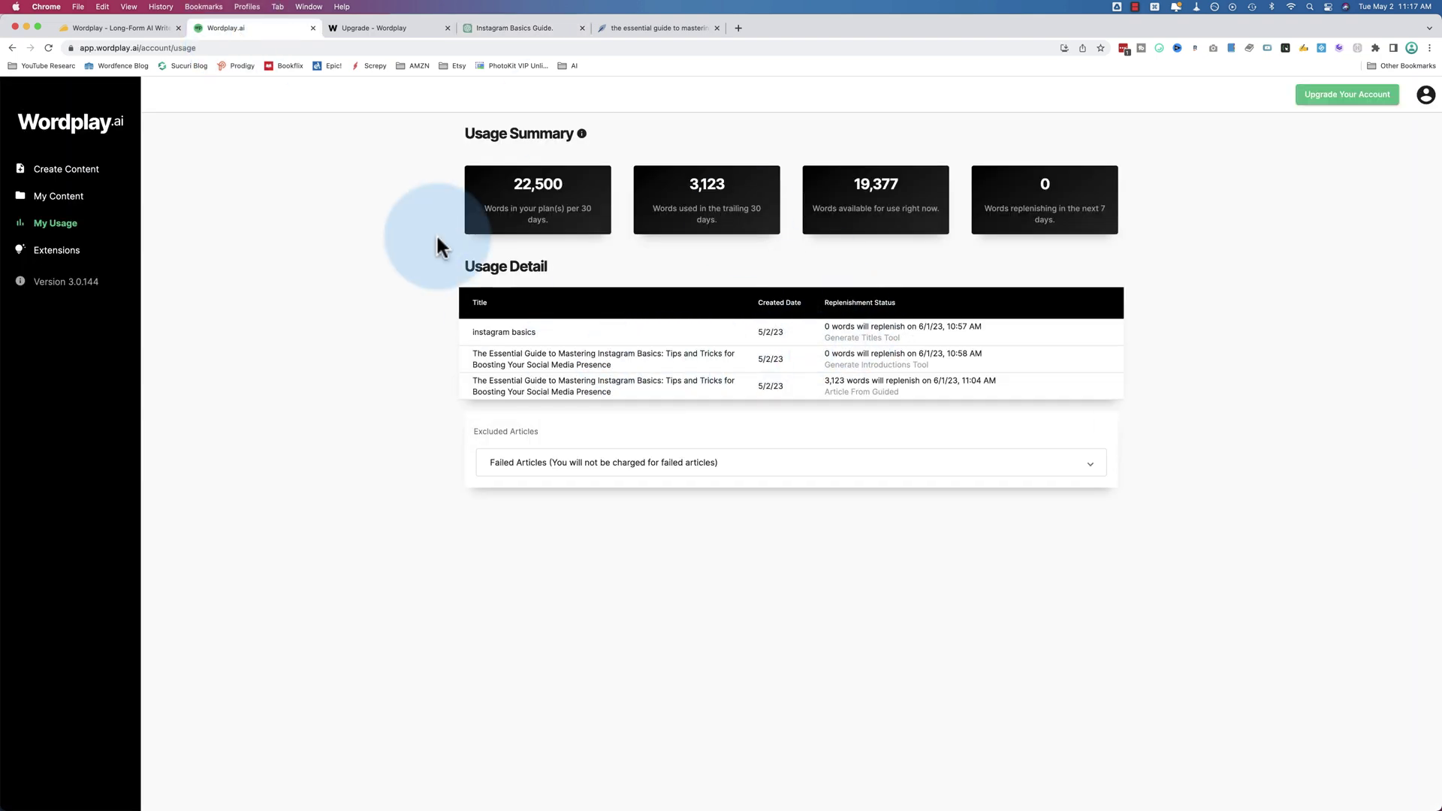
left_click(397, 27)
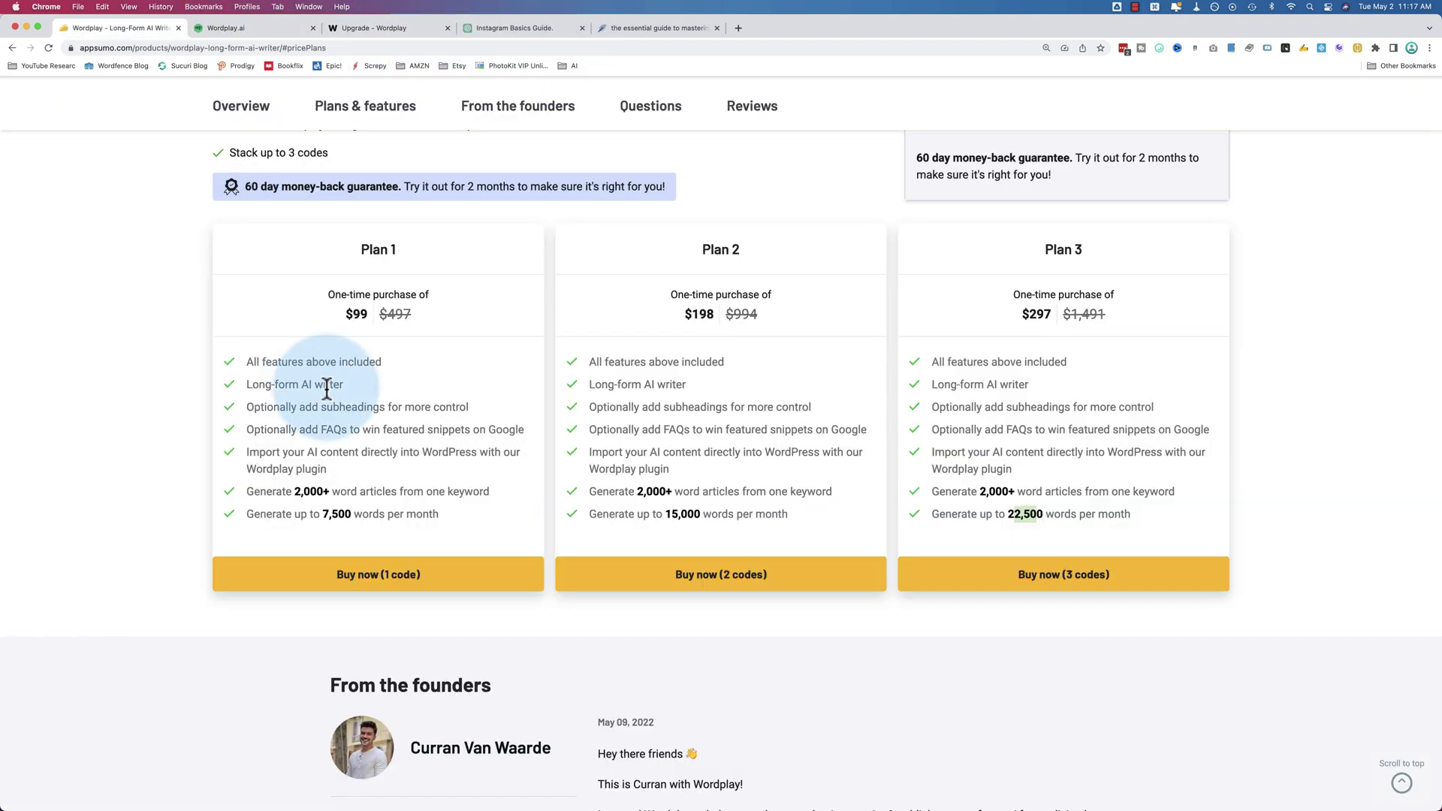